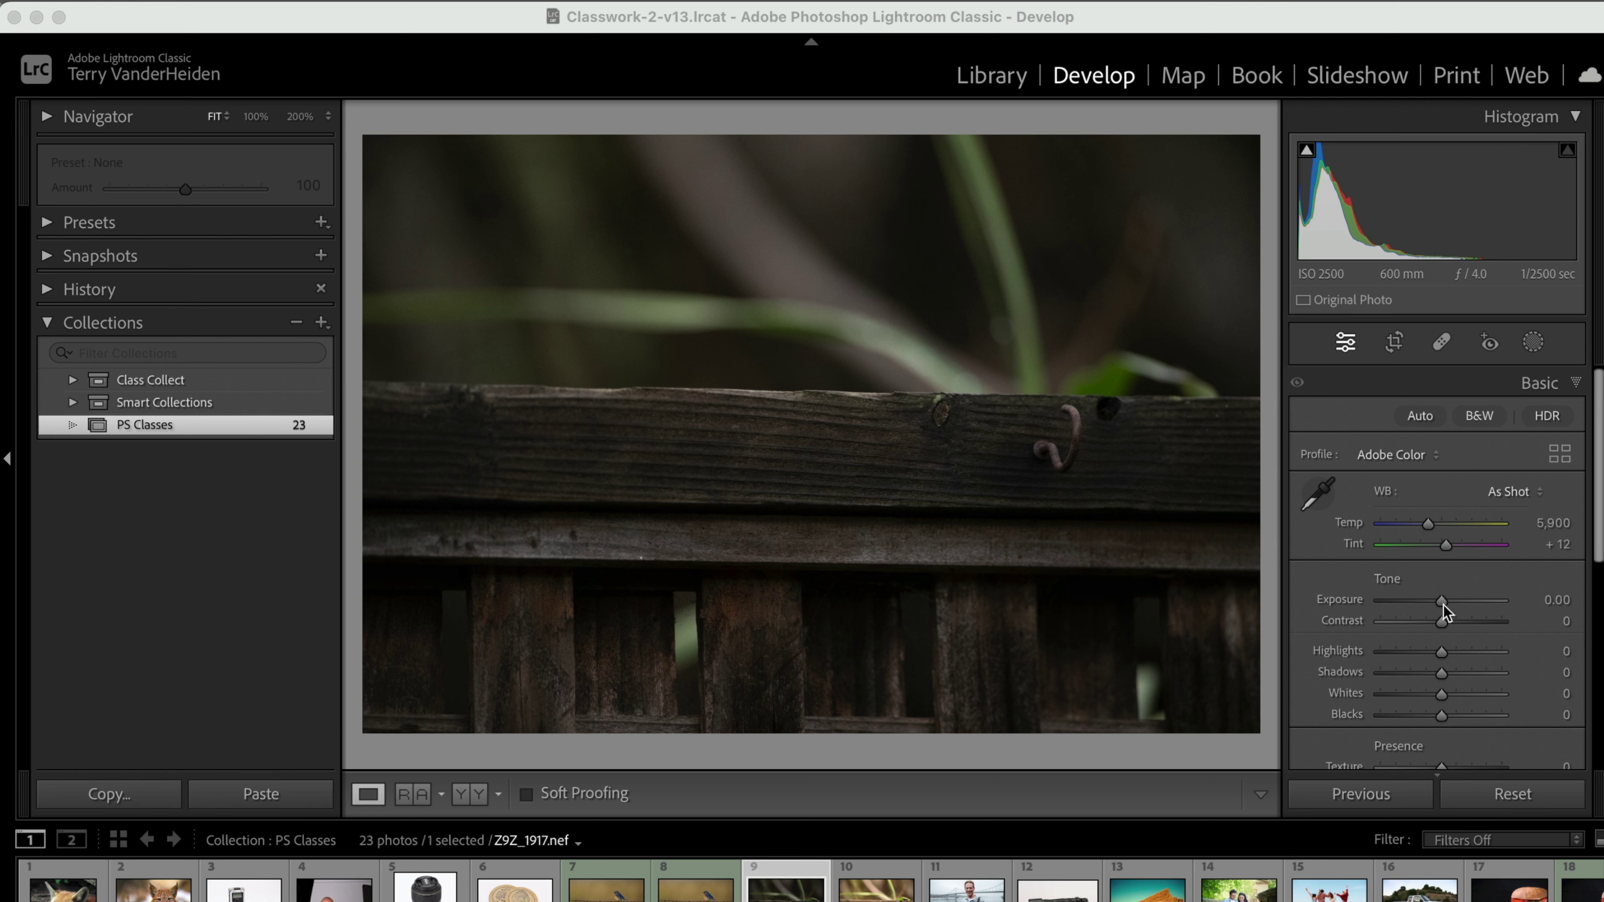
Step: Try an exposure of +0.90, temperature of 6,668 and tint of +27 on the photo, and reset all adjustments
{"action": "left_click_drag", "start_coordinate": [1445, 599], "coordinate": [1455, 599]}
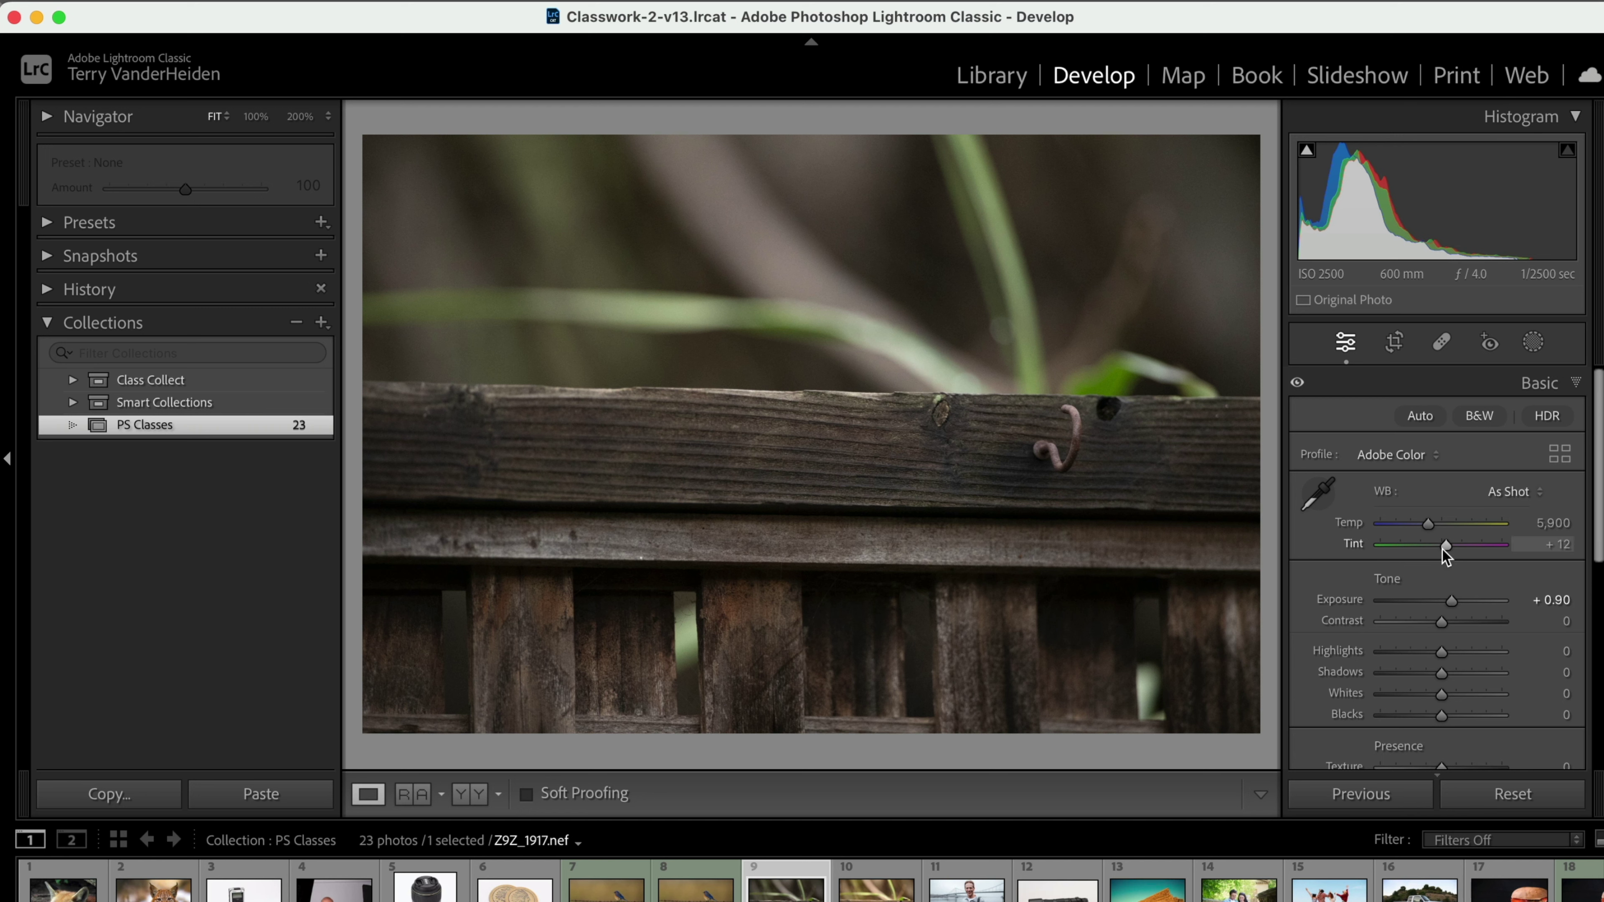
{"action": "left_click_drag", "start_coordinate": [1446, 546], "coordinate": [1438, 525]}
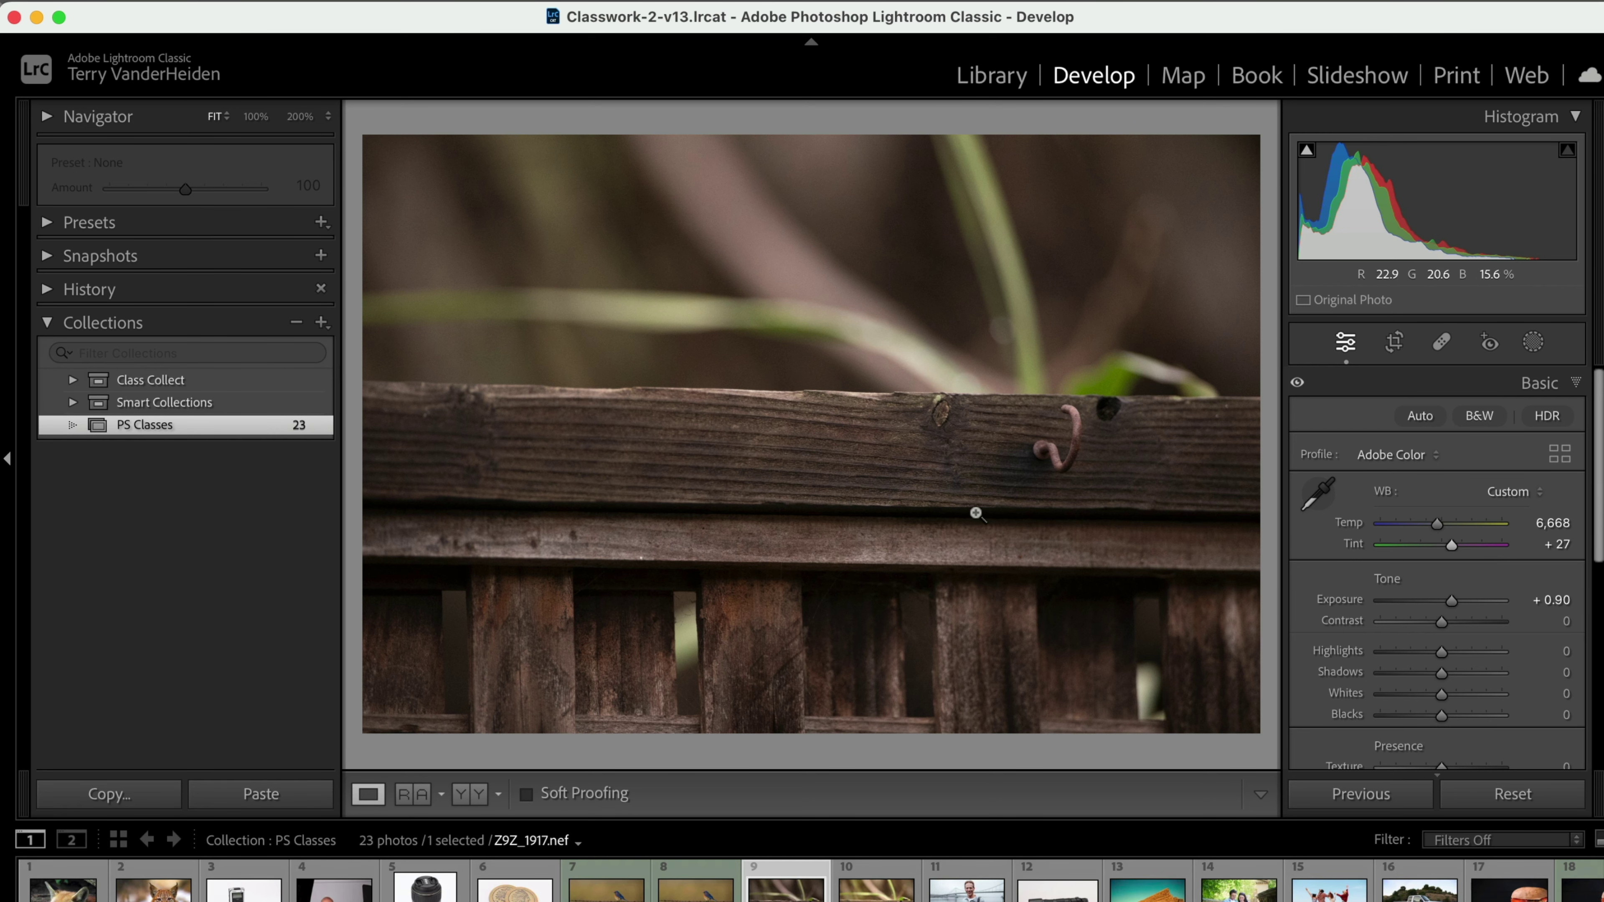
{"action": "left_click", "coordinate": [1498, 795]}
Step: Open the fence photo Z9Z_1917 for editing in Adobe Photoshop 2024 and reposition its document window
{"action": "right_click", "coordinate": [741, 361]}
{"action": "mouse_move", "coordinate": [782, 441]}
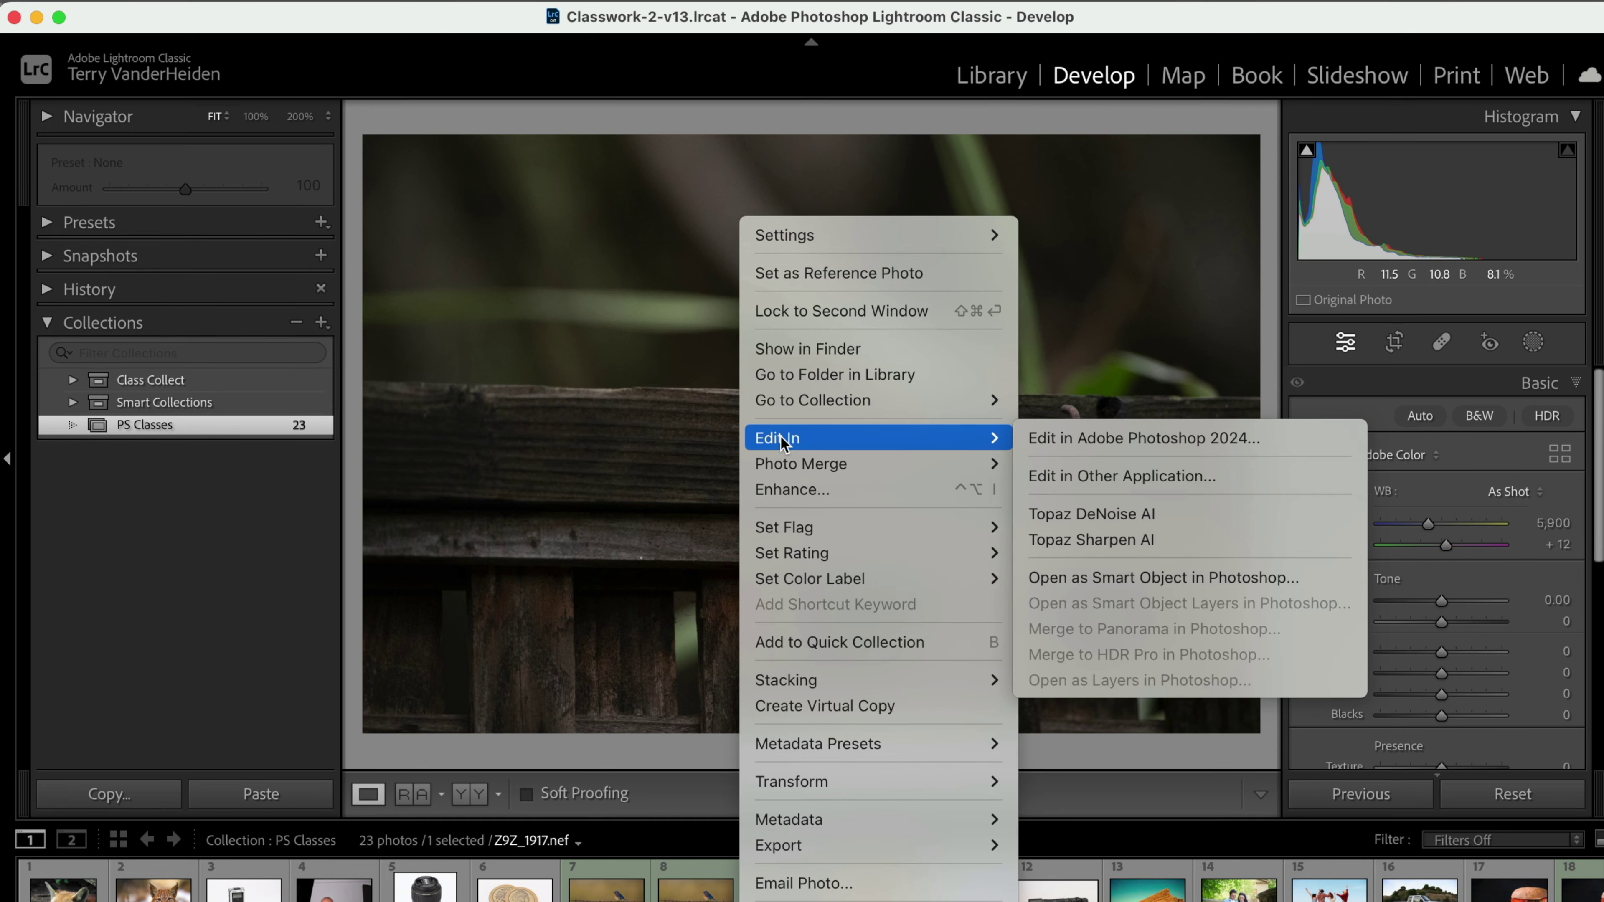
{"action": "left_click", "coordinate": [1142, 437]}
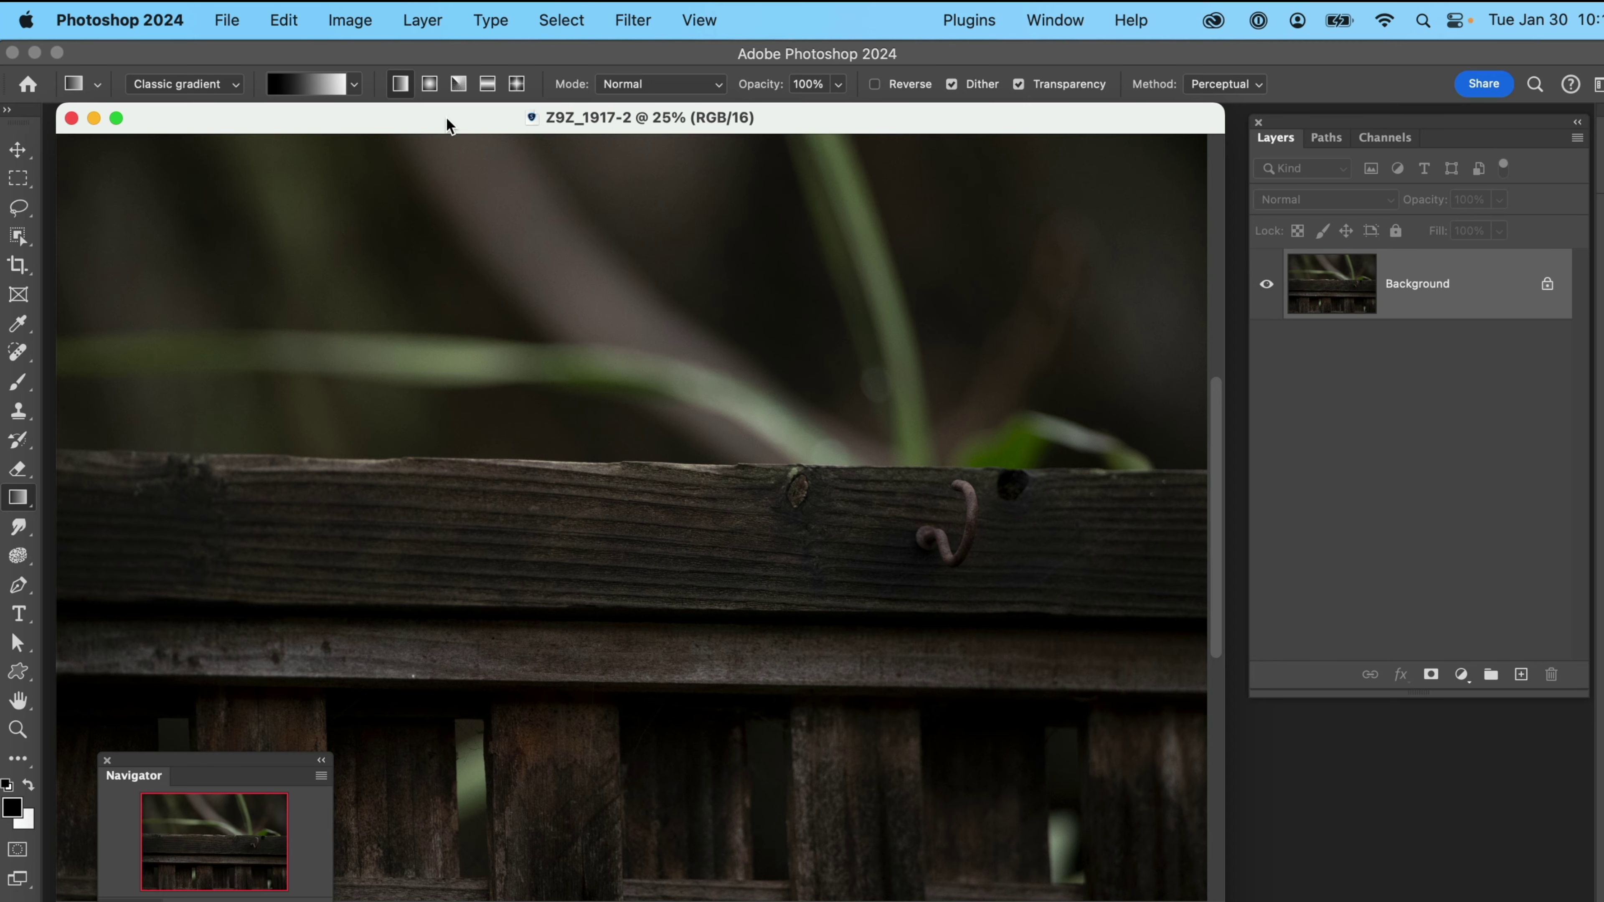
{"action": "left_click_drag", "start_coordinate": [446, 117], "coordinate": [466, 158]}
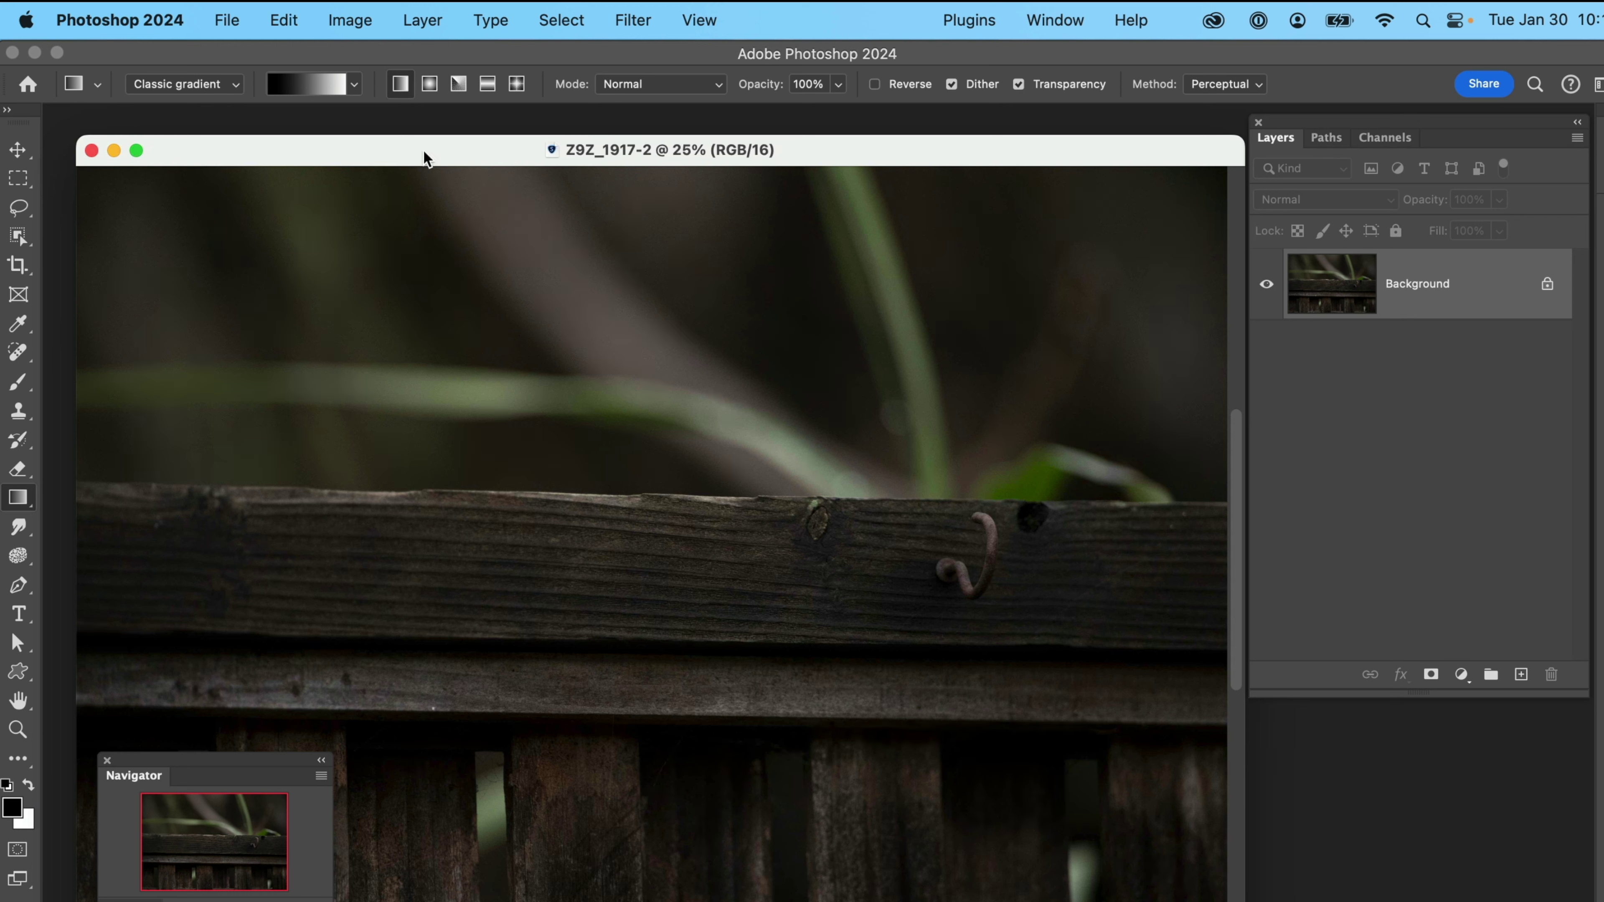
{"action": "left_click", "coordinate": [364, 32]}
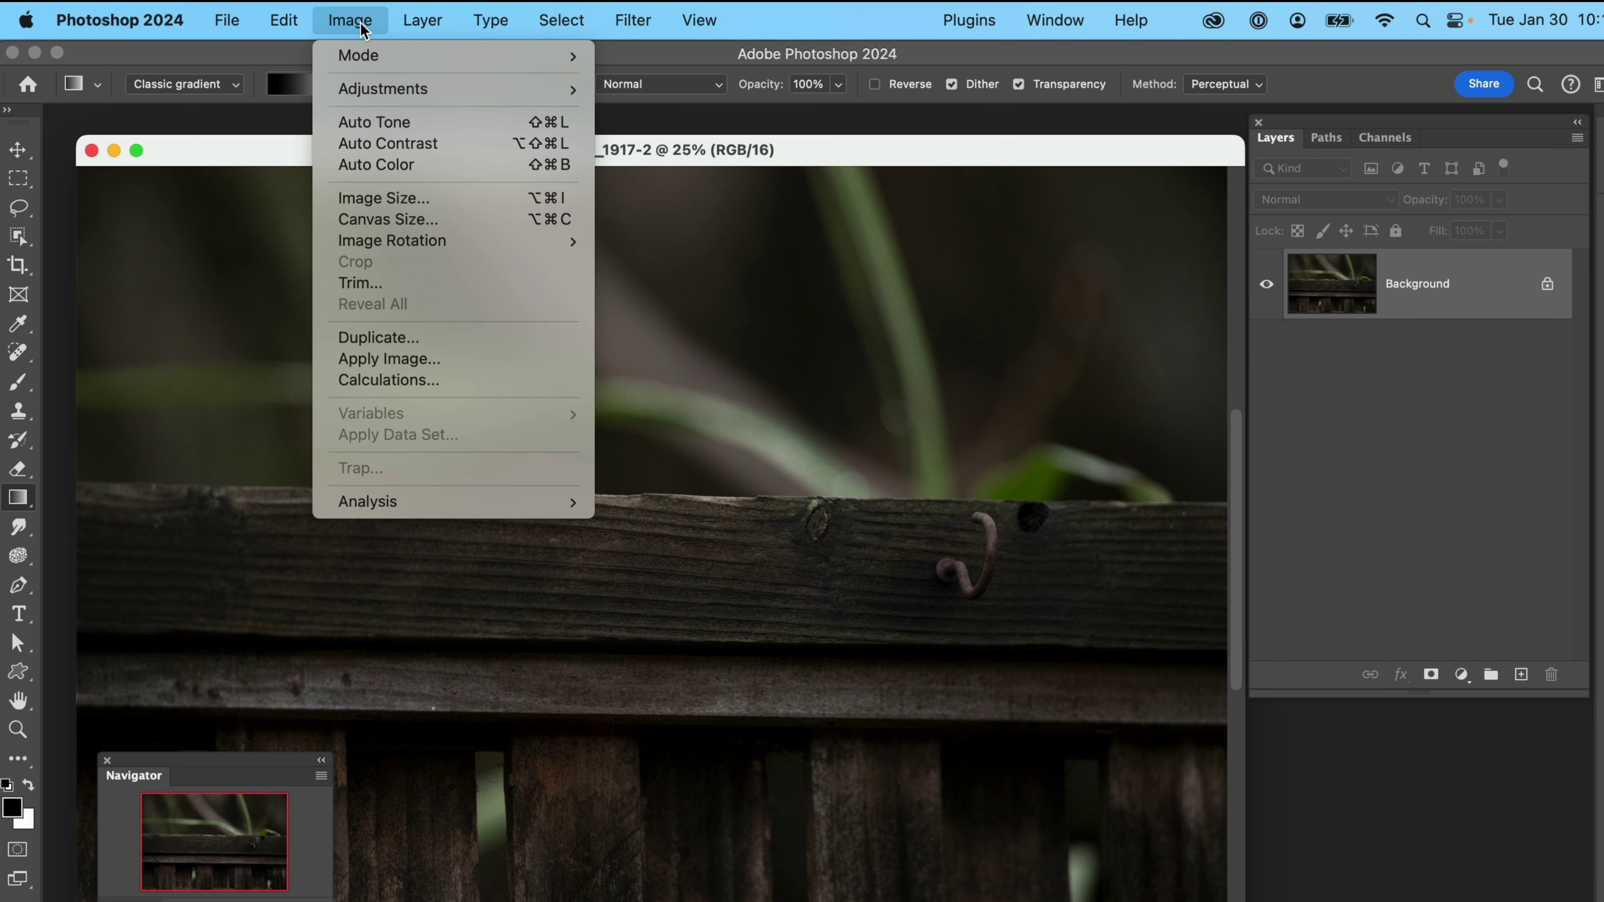
{"action": "mouse_move", "coordinate": [369, 91]}
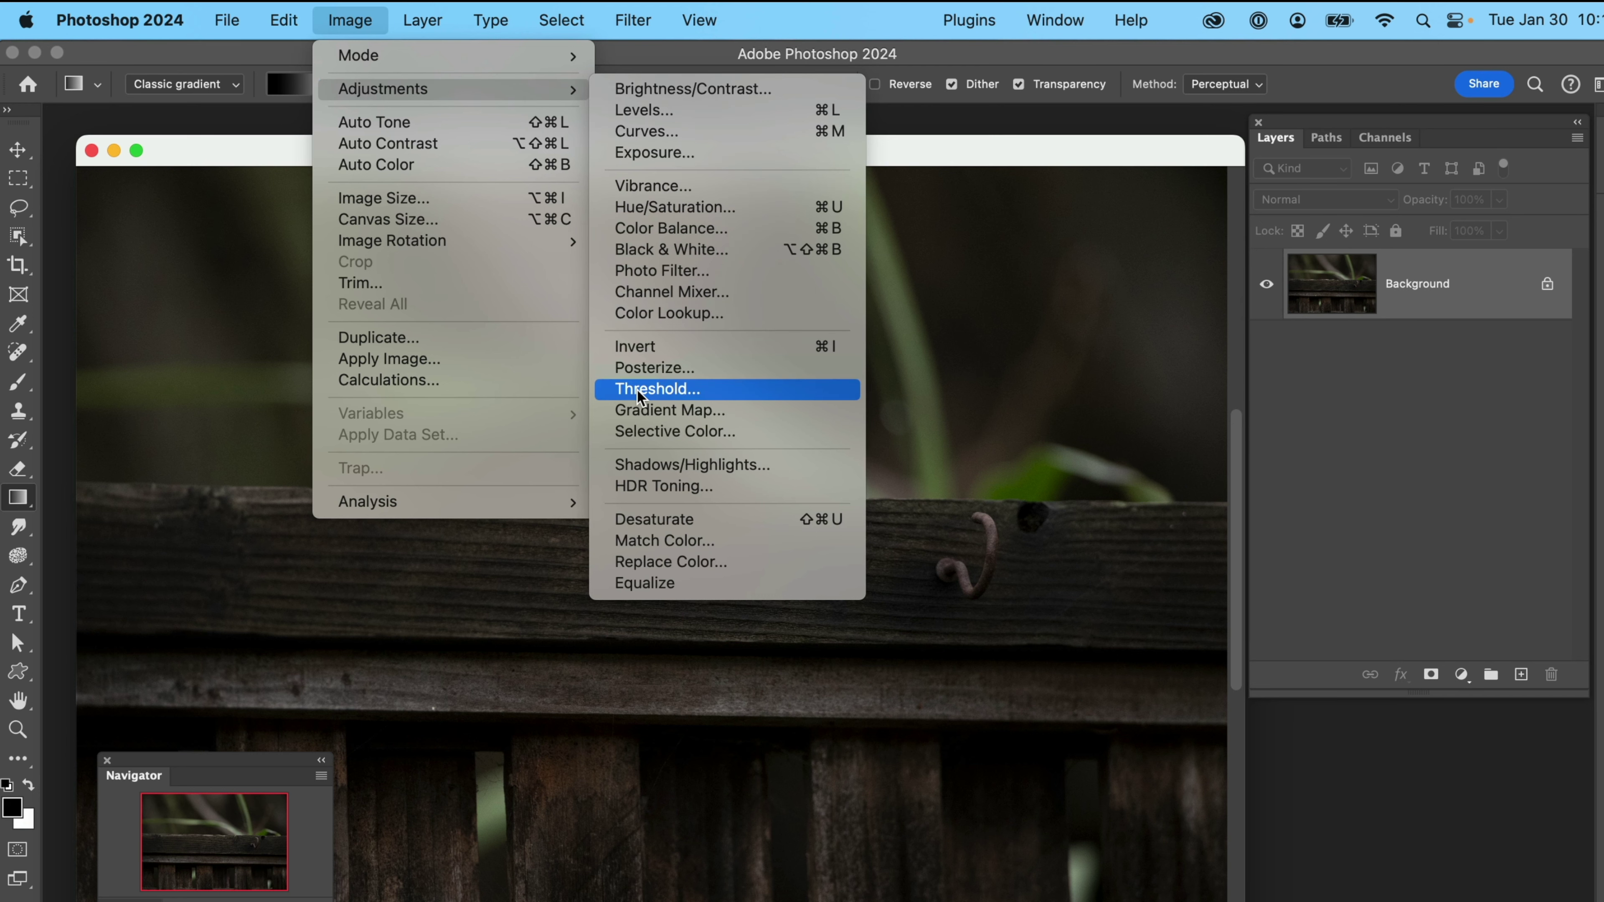
{"action": "left_click", "coordinate": [630, 114]}
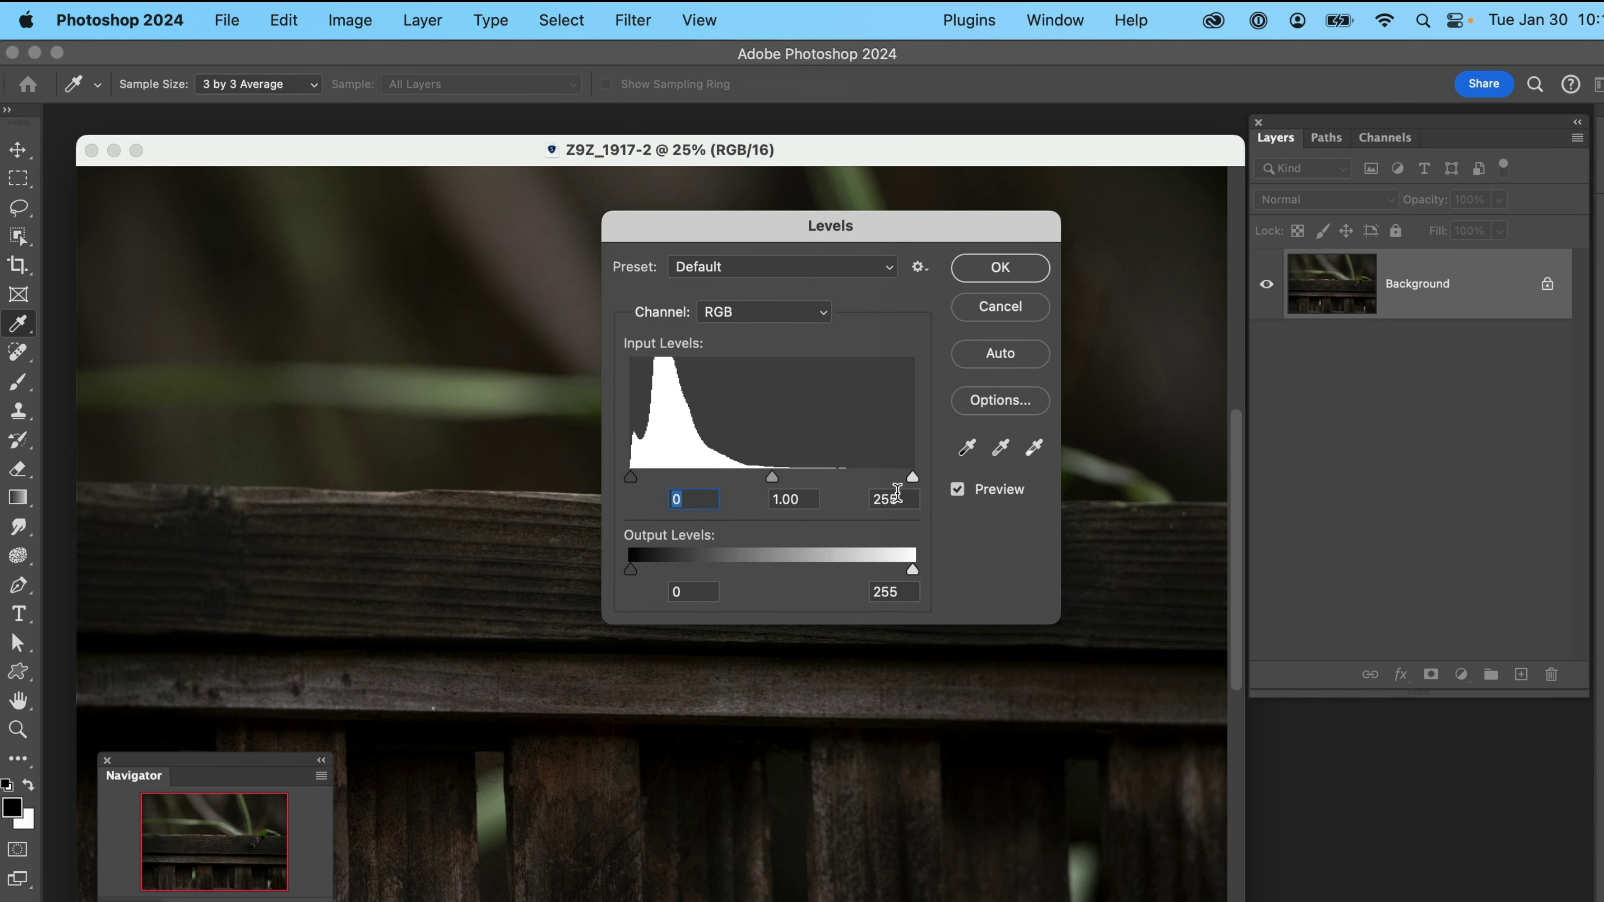
{"action": "left_click_drag", "start_coordinate": [913, 477], "coordinate": [765, 489]}
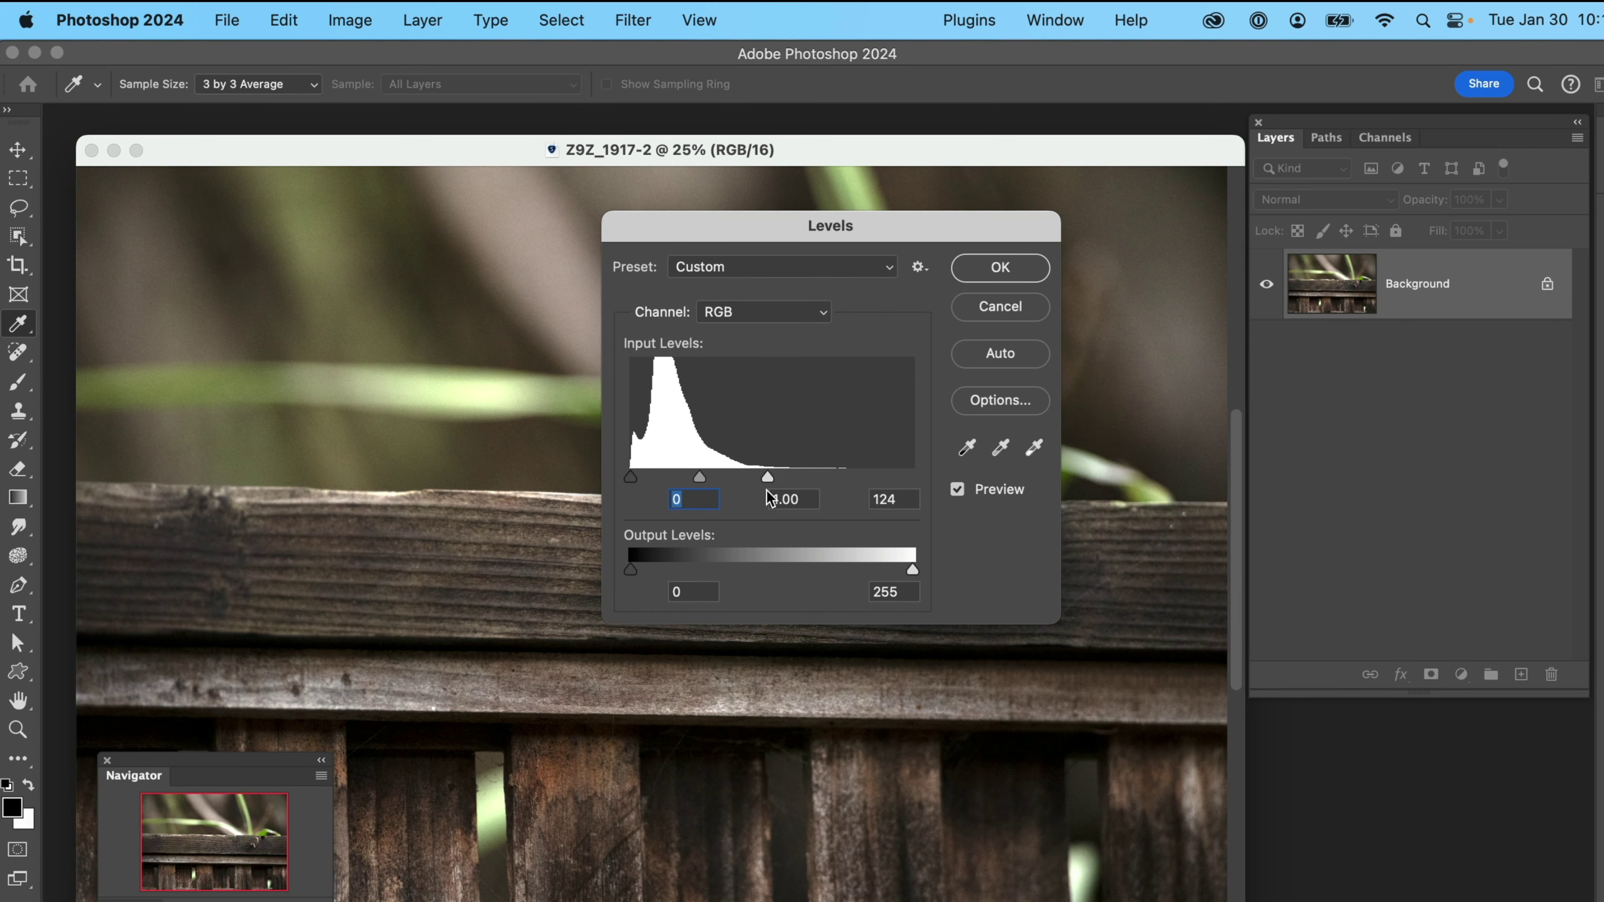
{"action": "left_click_drag", "start_coordinate": [793, 234], "coordinate": [419, 358]}
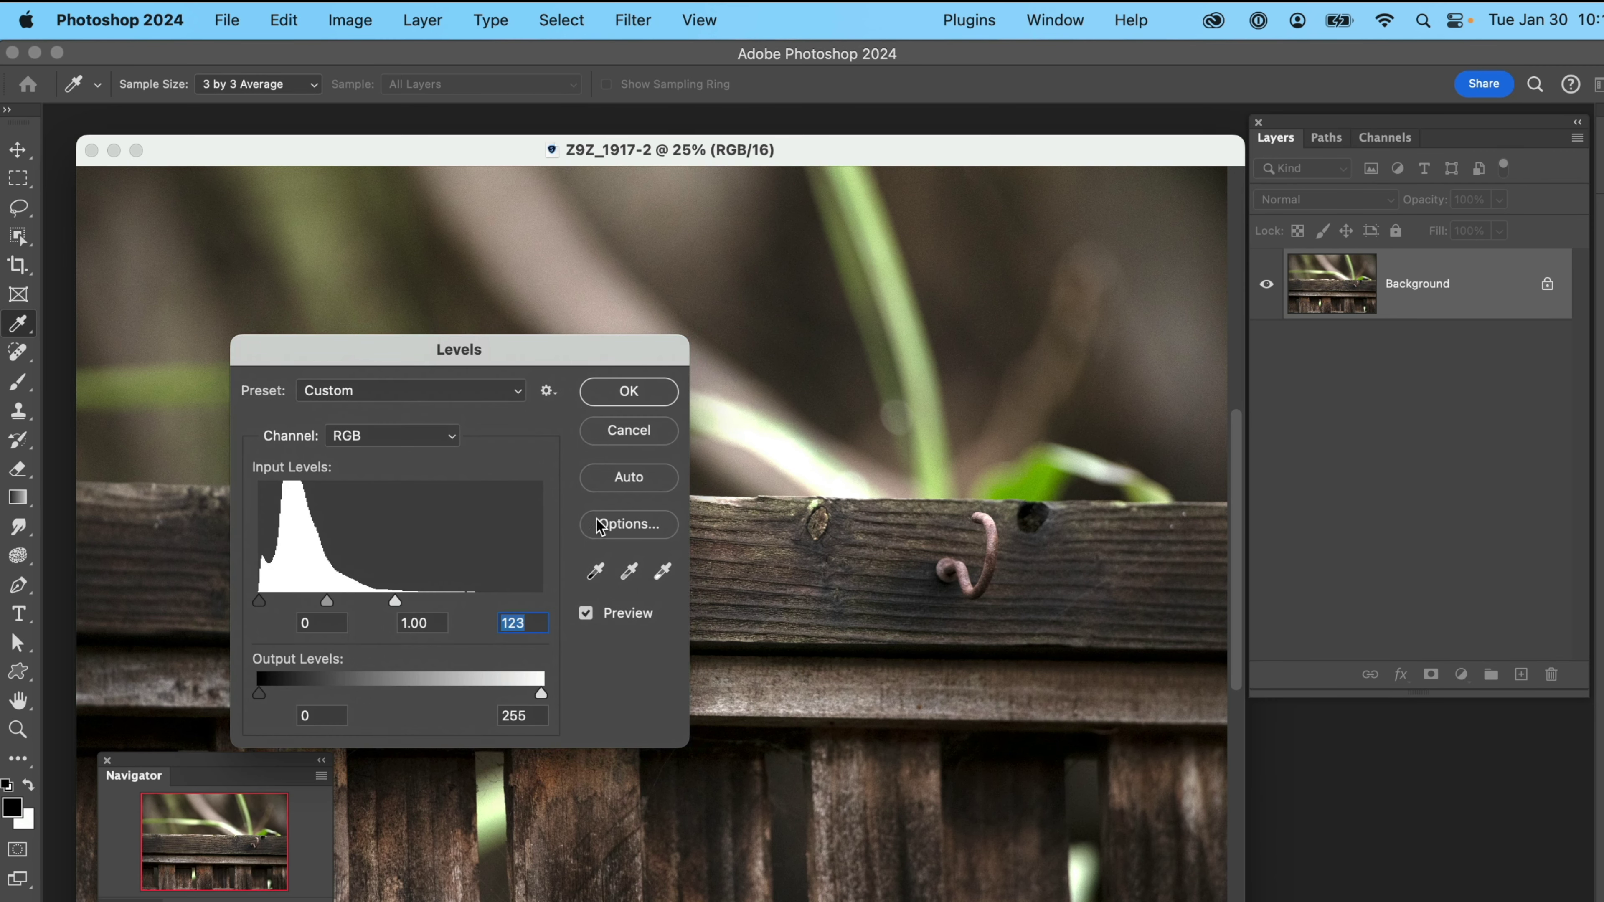
{"action": "left_click", "coordinate": [629, 430]}
{"action": "key", "text": "g"}
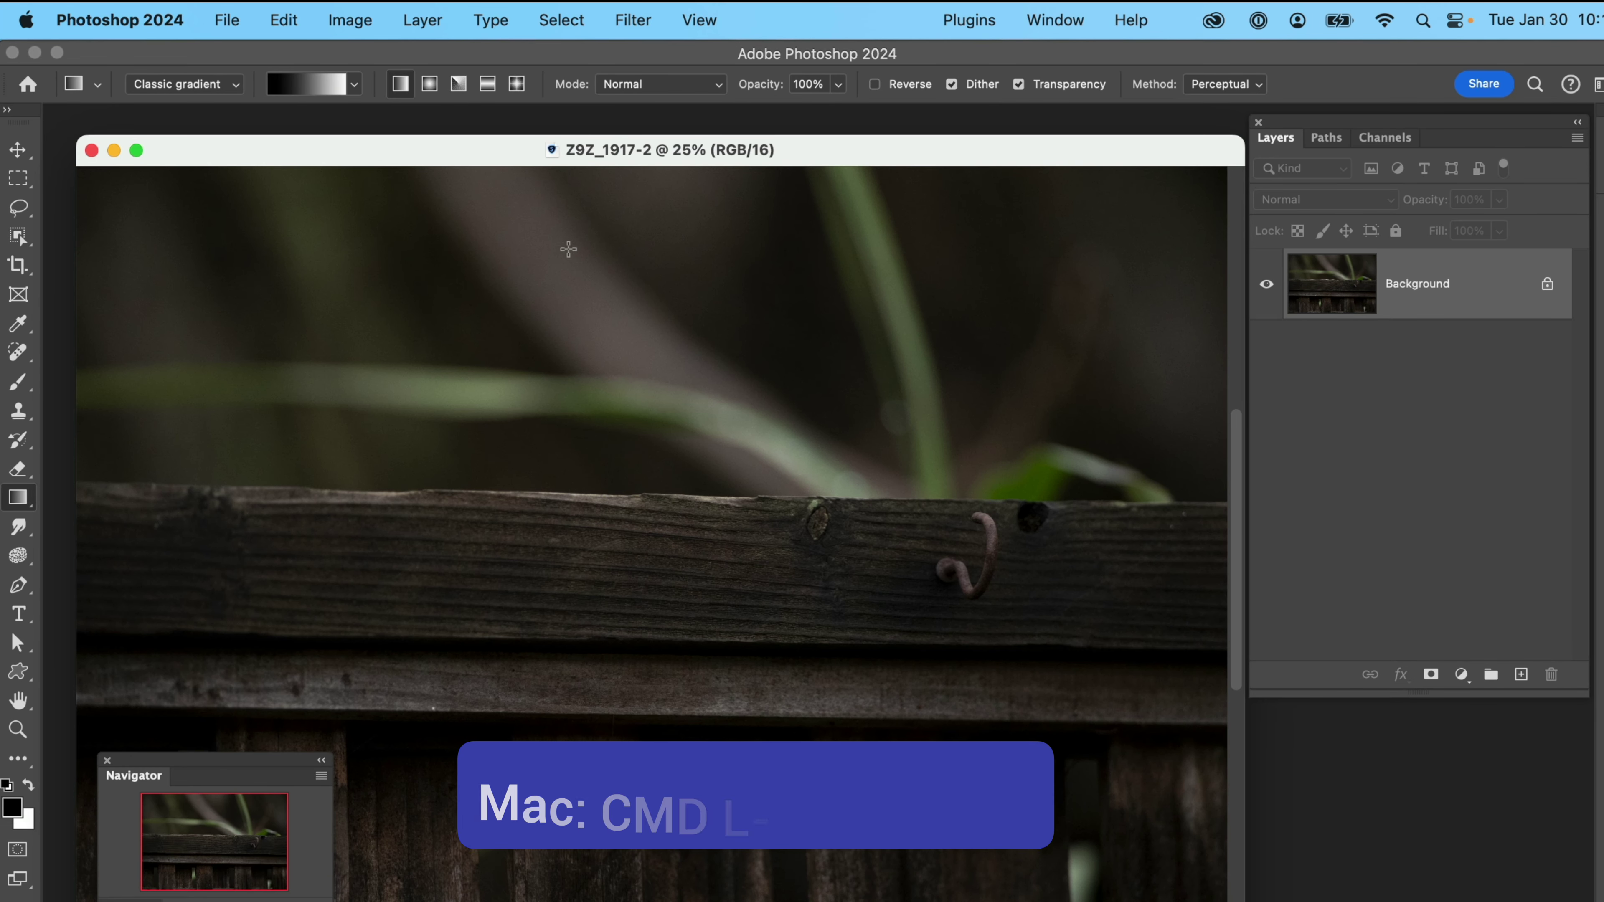
Step: Brighten the Background directly with a Levels adjustment, setting the white input level to 137
{"action": "key", "text": "super+l"}
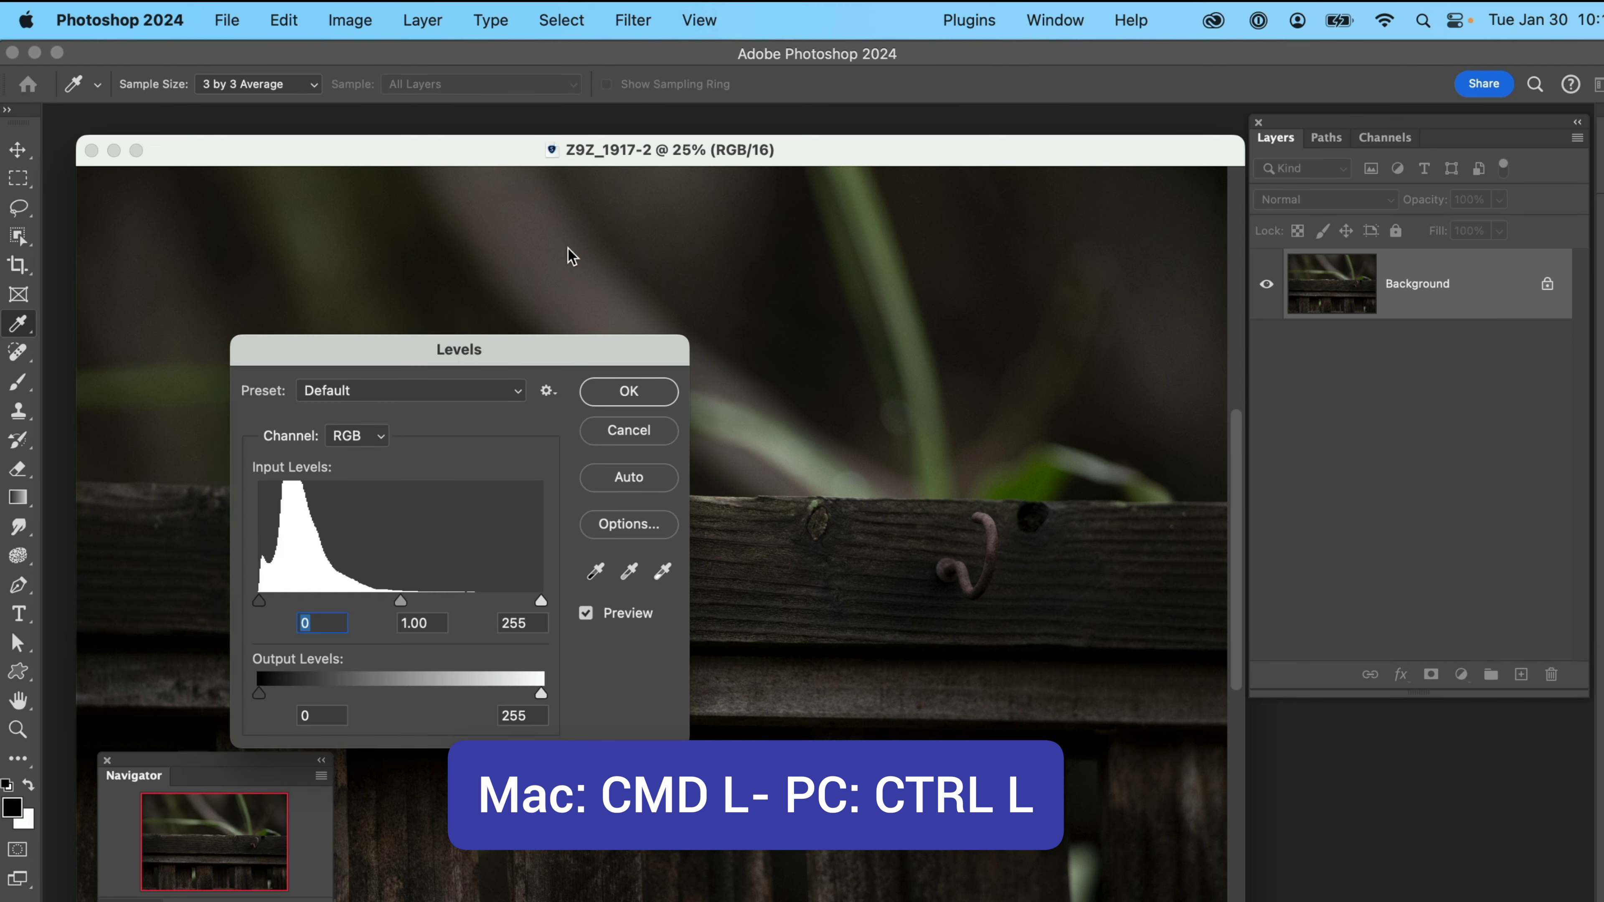
{"action": "left_click_drag", "start_coordinate": [510, 344], "coordinate": [526, 286]}
{"action": "left_click_drag", "start_coordinate": [555, 545], "coordinate": [490, 545]}
{"action": "left_click_drag", "start_coordinate": [442, 306], "coordinate": [483, 523]}
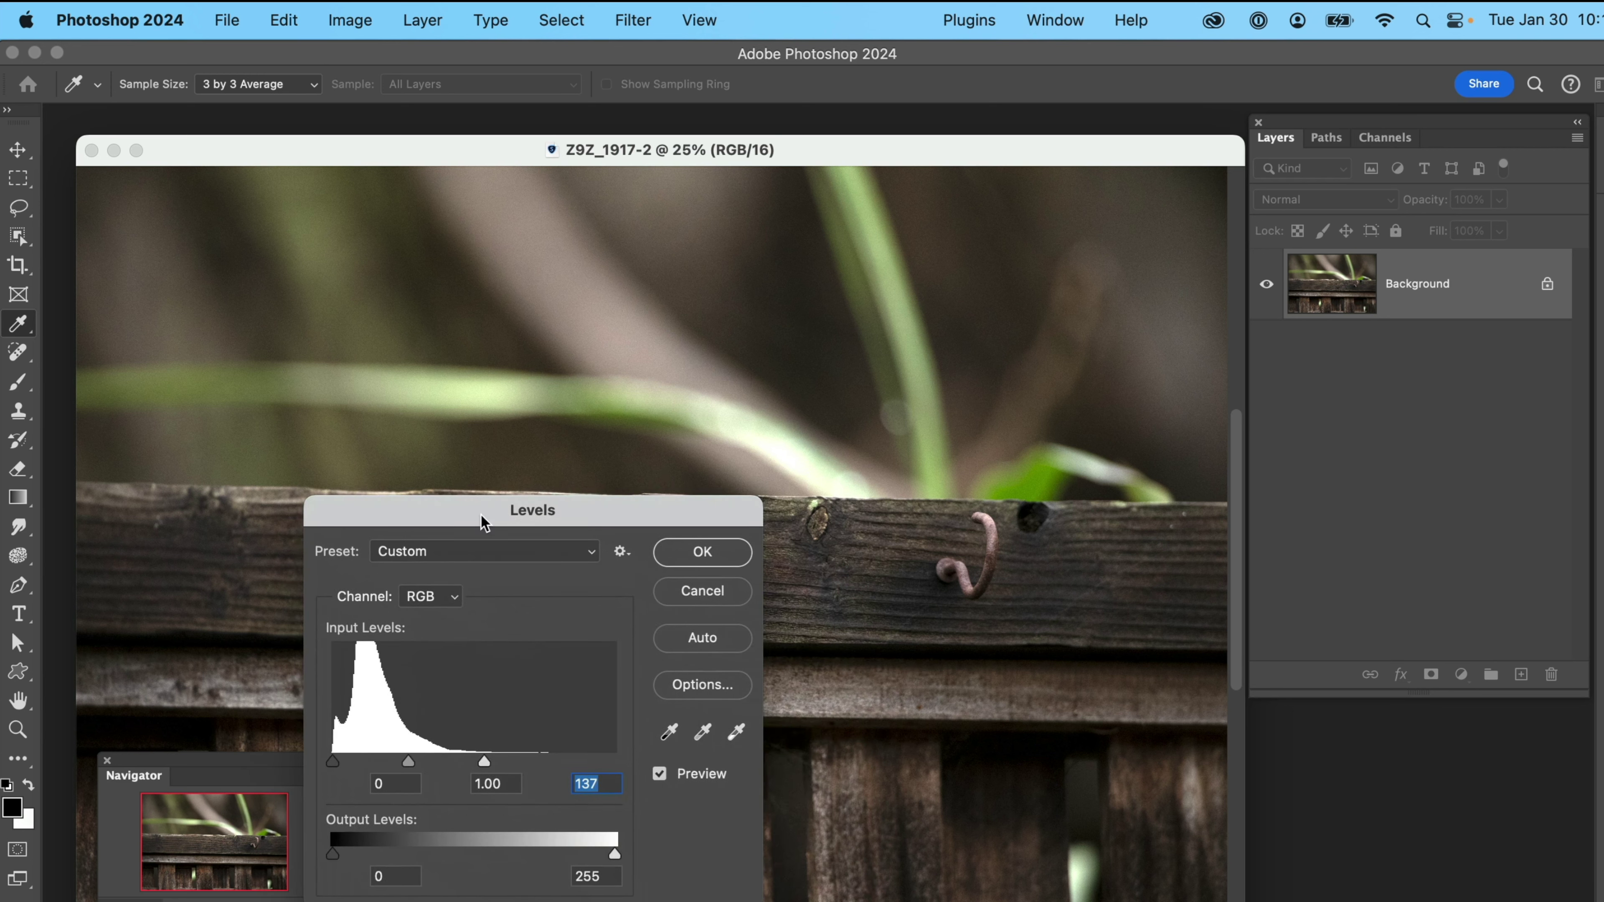
{"action": "left_click", "coordinate": [703, 550]}
{"action": "key", "text": "g"}
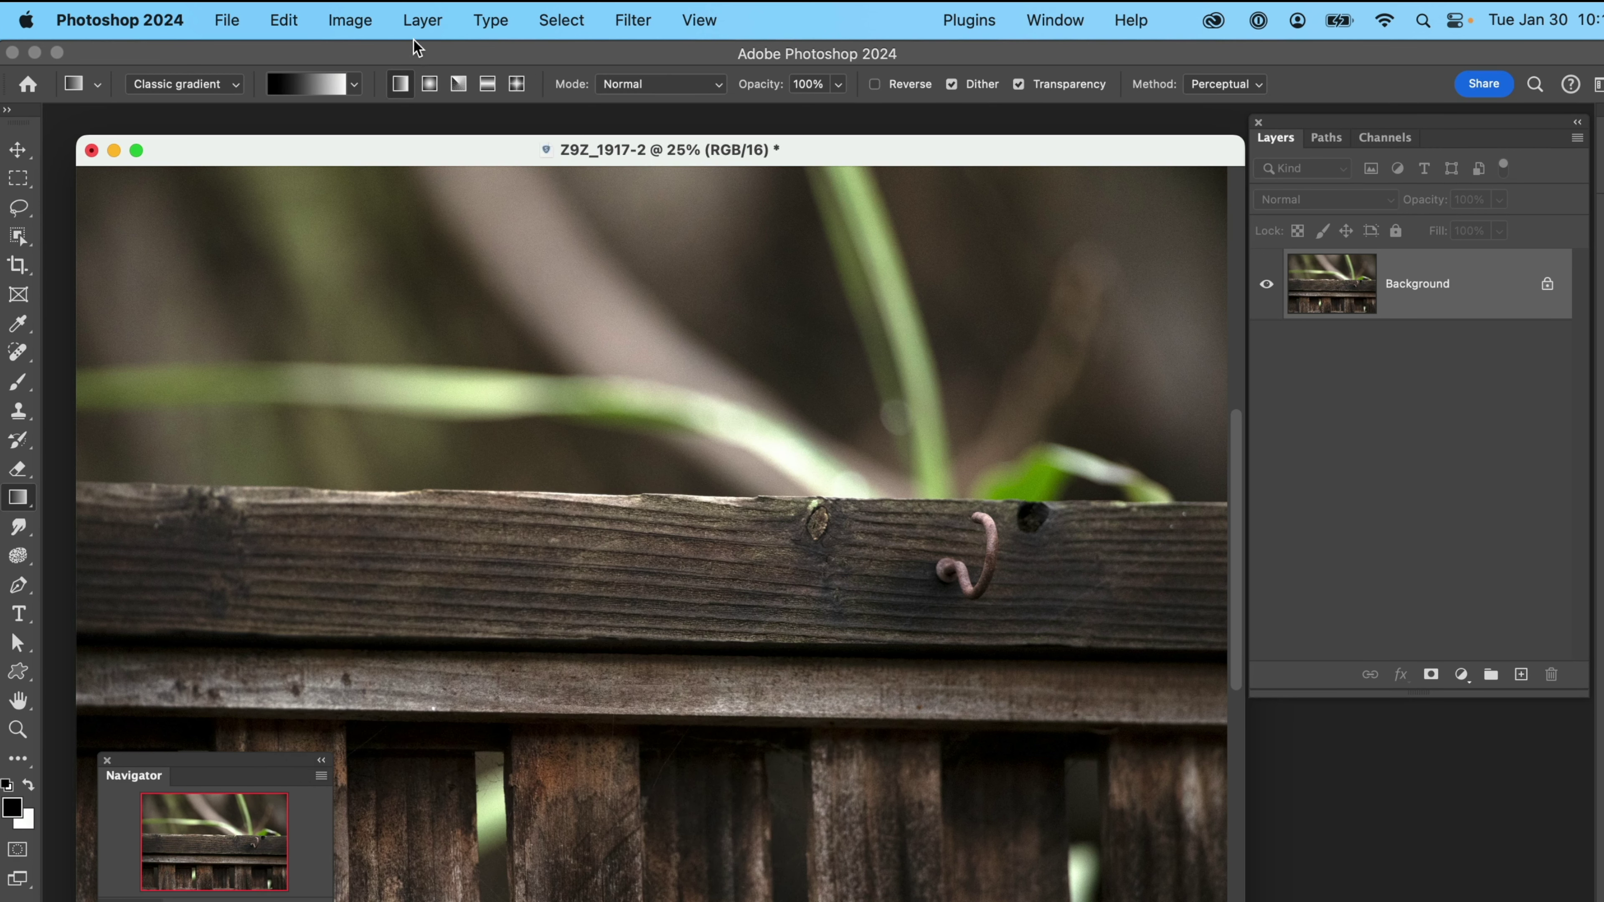
Step: Start a direct Color Balance adjustment on the Background and set the highlights' yellow-blue level to -10
{"action": "left_click", "coordinate": [354, 20]}
{"action": "mouse_move", "coordinate": [449, 99]}
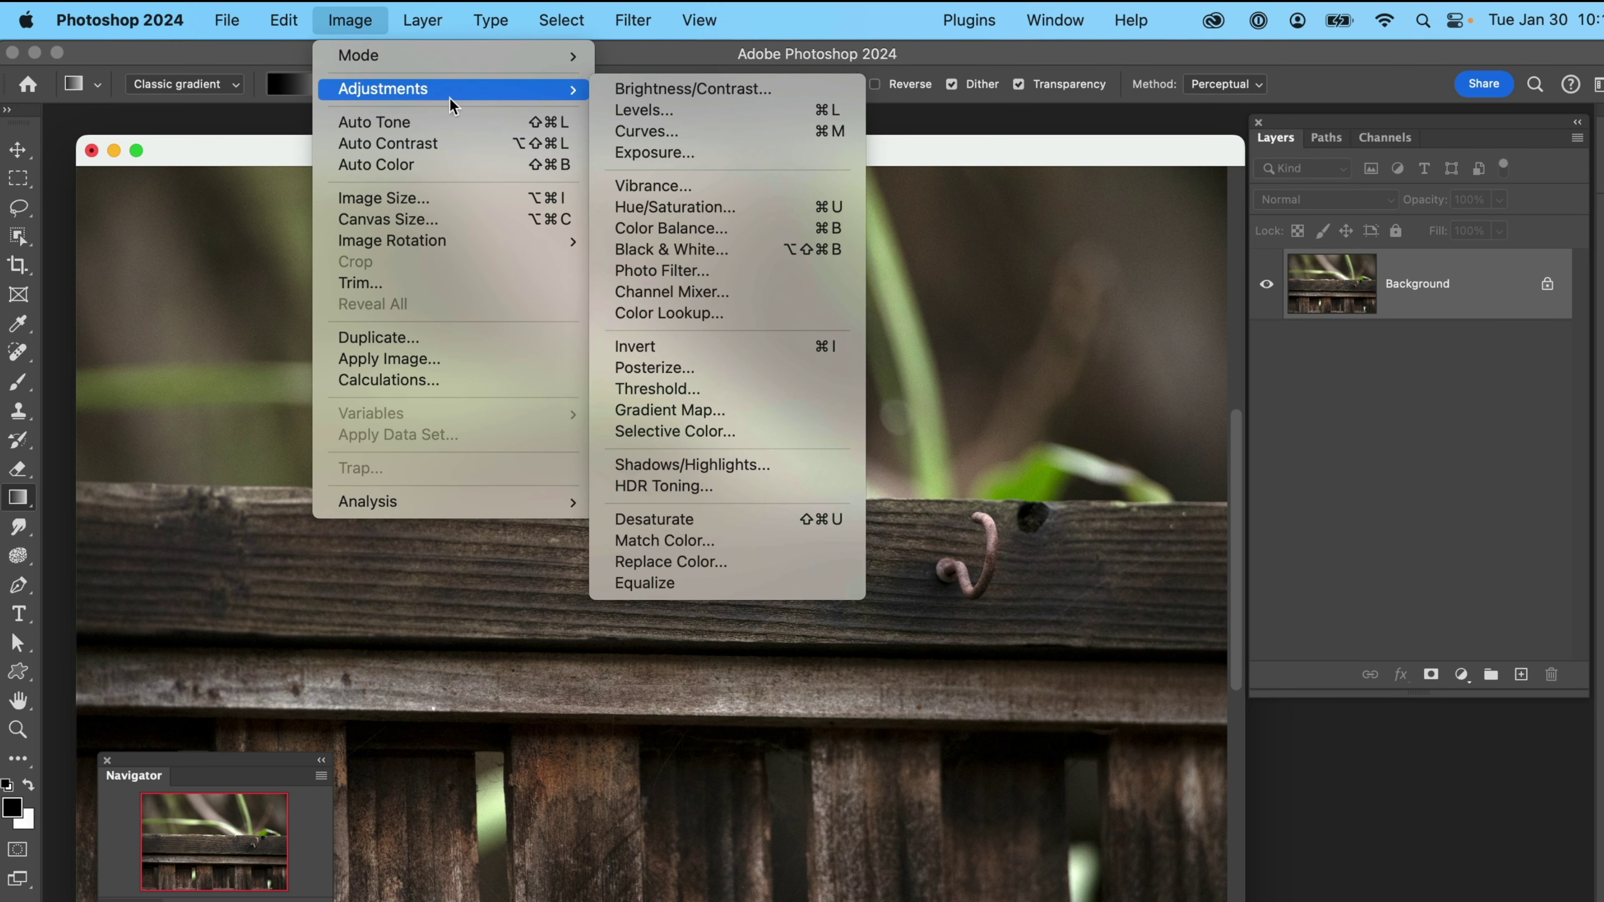
{"action": "left_click", "coordinate": [686, 228]}
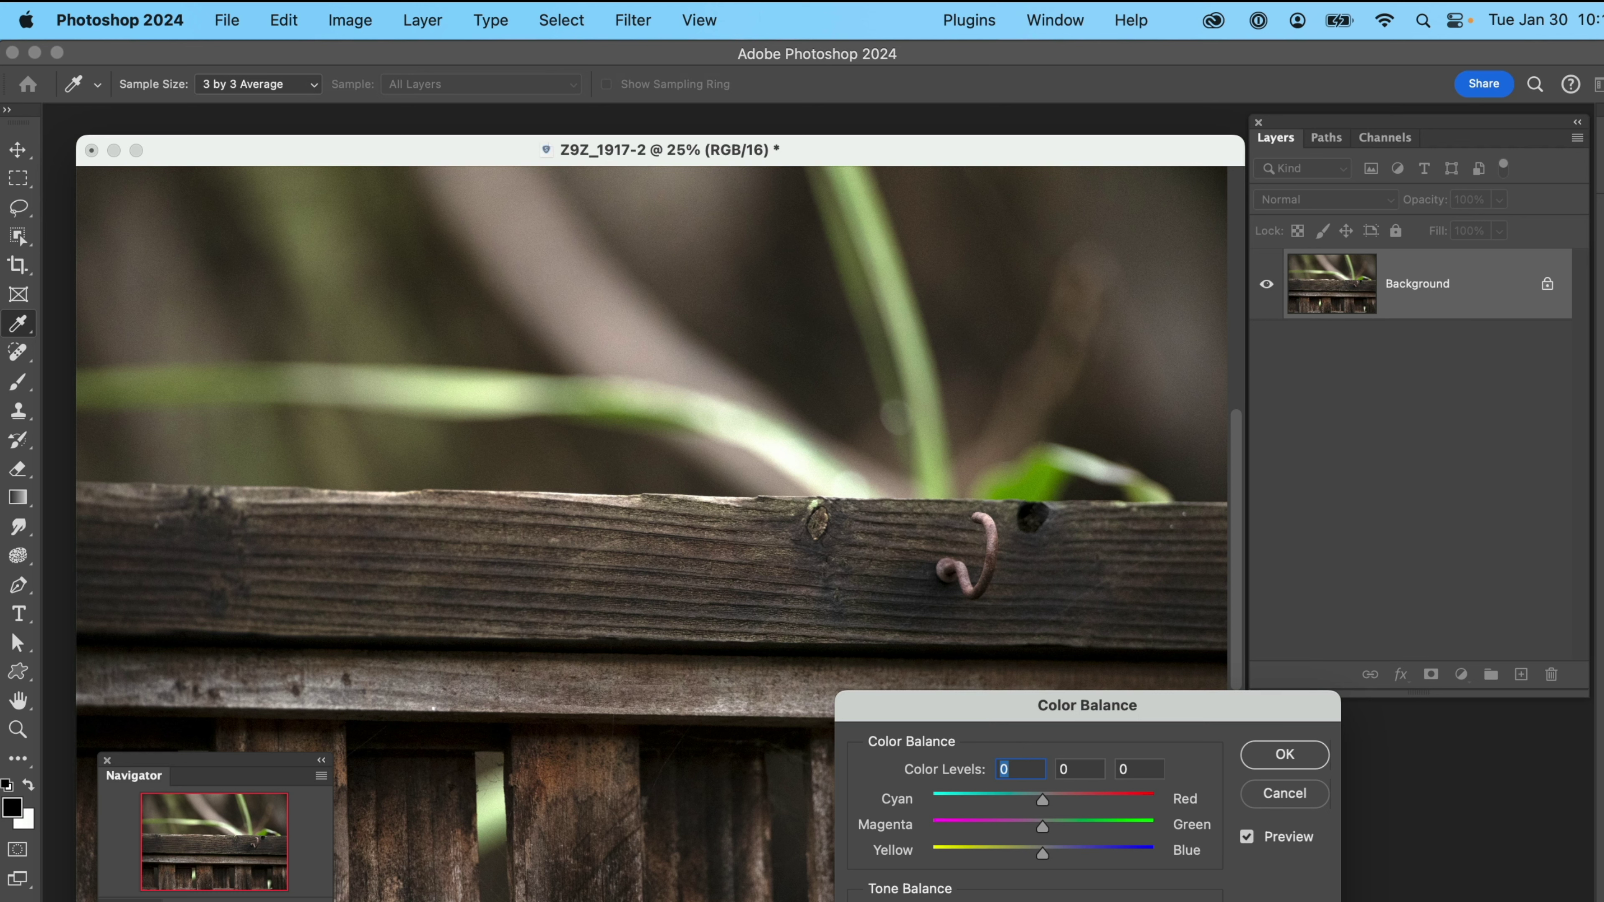
{"action": "left_click_drag", "start_coordinate": [1010, 714], "coordinate": [619, 529]}
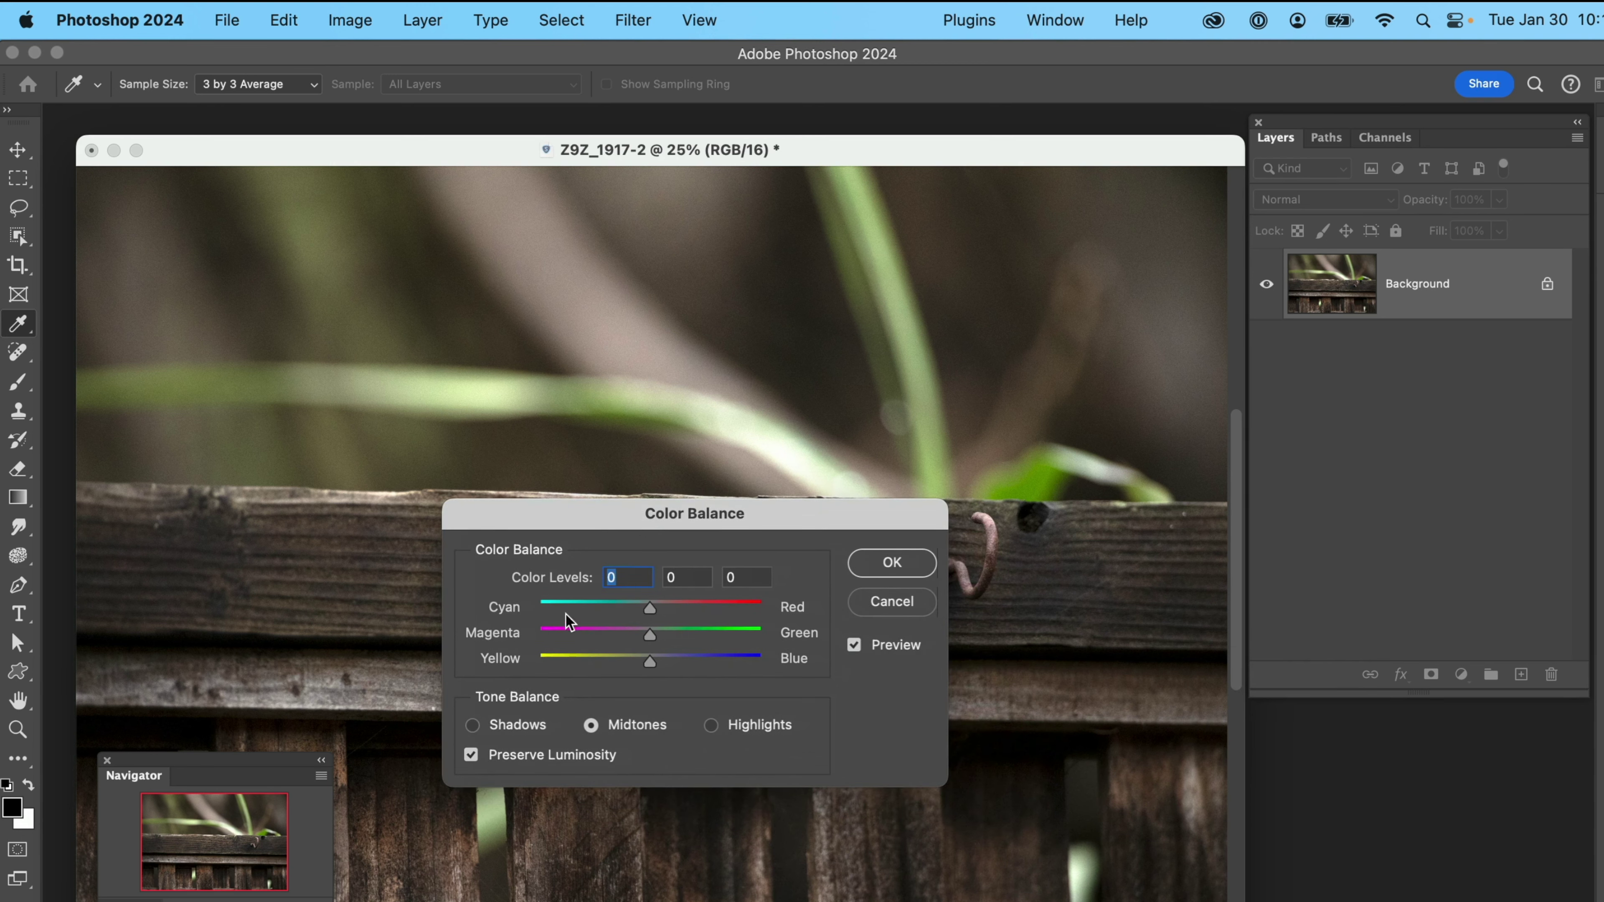
{"action": "left_click", "coordinate": [472, 726]}
{"action": "left_click", "coordinate": [591, 728]}
{"action": "left_click", "coordinate": [715, 728]}
{"action": "left_click", "coordinate": [594, 728]}
{"action": "left_click_drag", "start_coordinate": [649, 651], "coordinate": [636, 662]}
{"action": "left_click", "coordinate": [710, 726]}
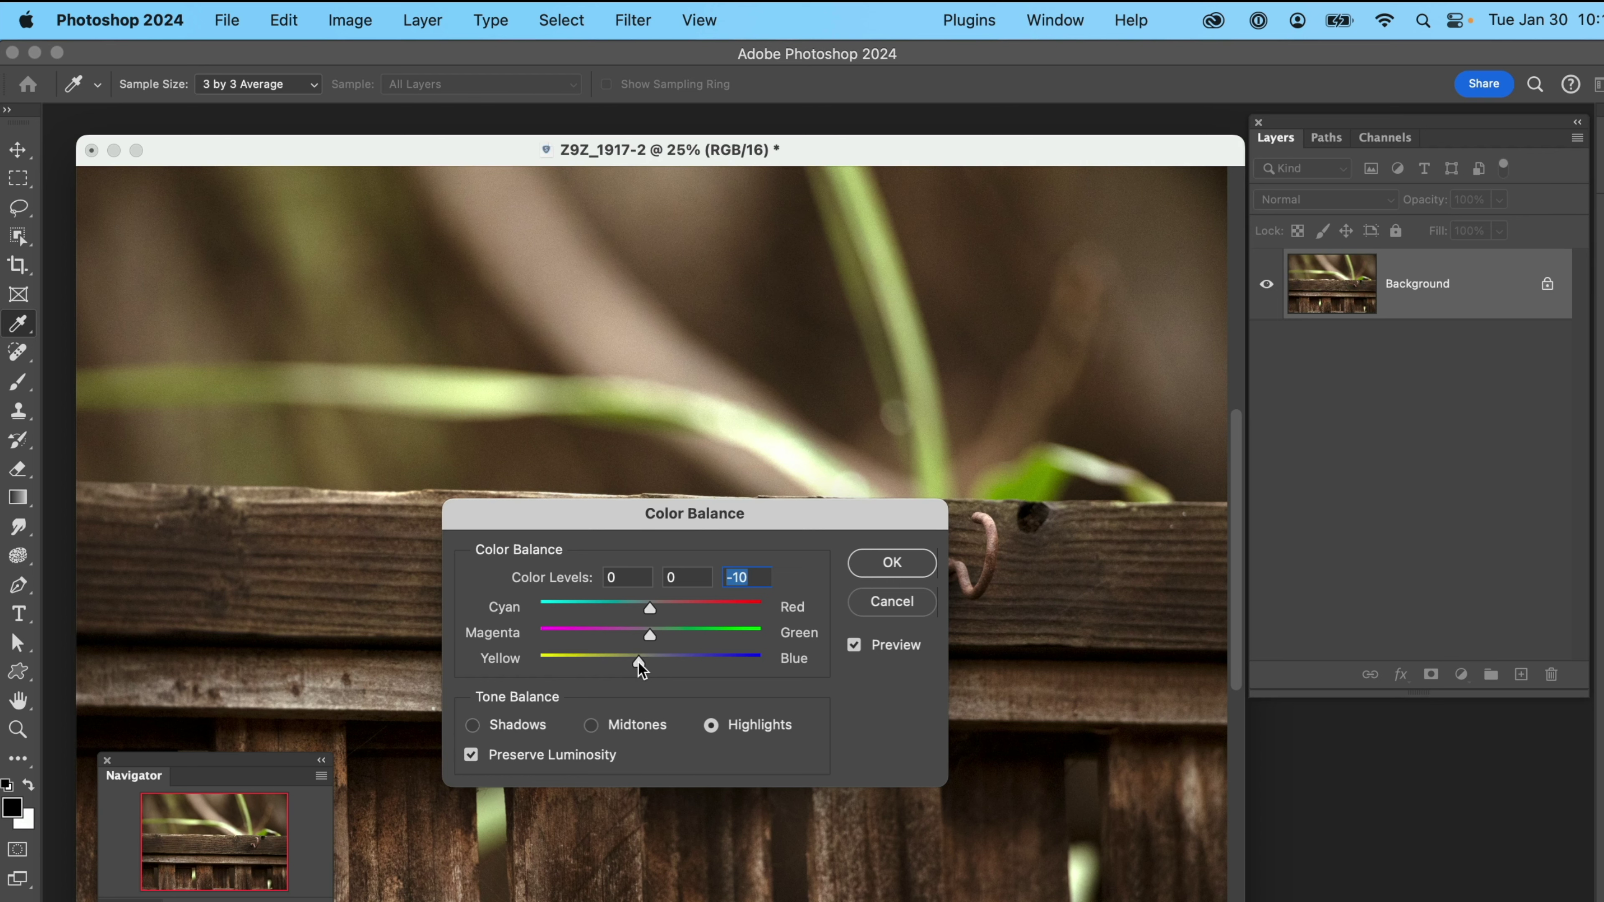
Step: Set the shadows' cyan-red level to +3, apply the color balance, and revert the photo to its unedited state
{"action": "left_click", "coordinate": [473, 725]}
{"action": "left_click", "coordinate": [653, 609]}
{"action": "left_click_drag", "start_coordinate": [683, 513], "coordinate": [656, 677]}
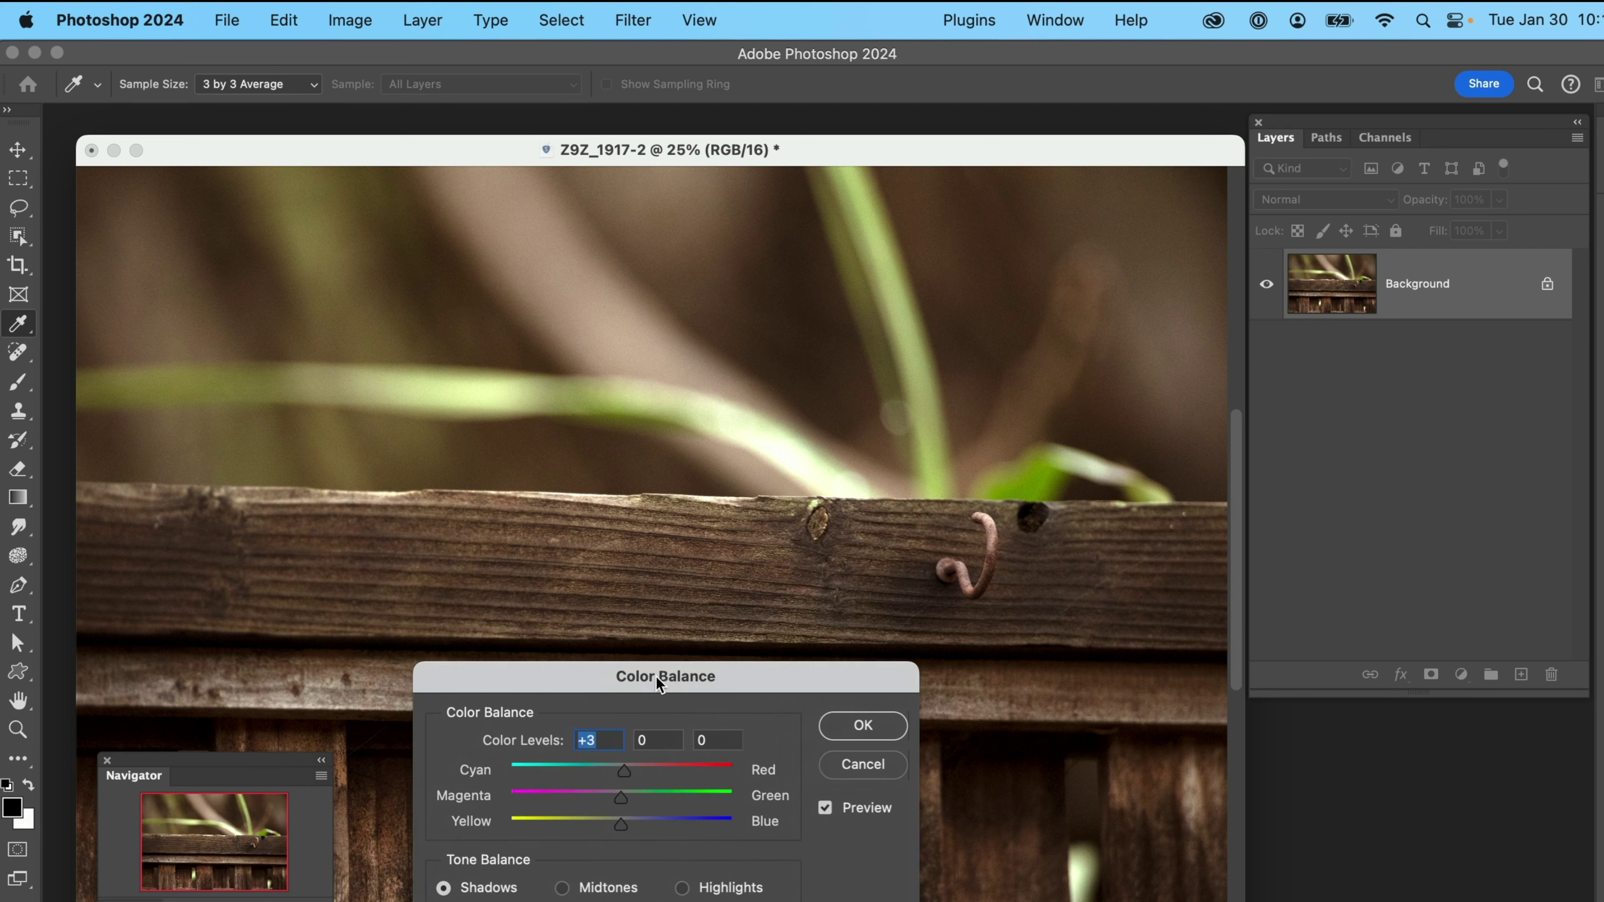
{"action": "left_click", "coordinate": [865, 724]}
{"action": "key", "text": "g"}
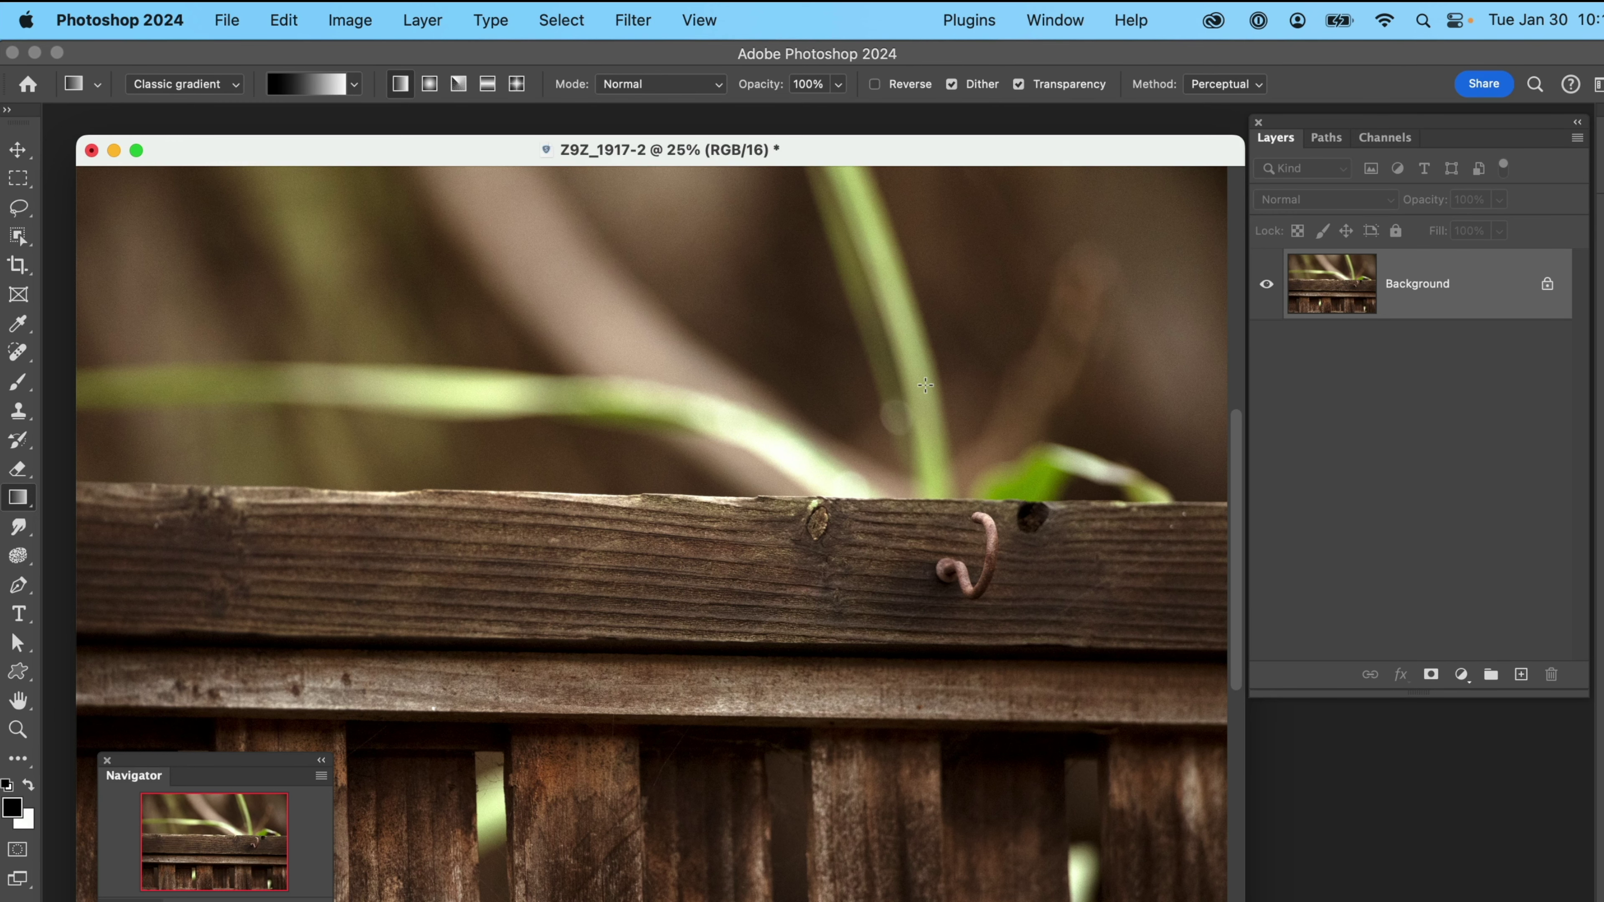
{"action": "key", "text": "super+shift+z"}
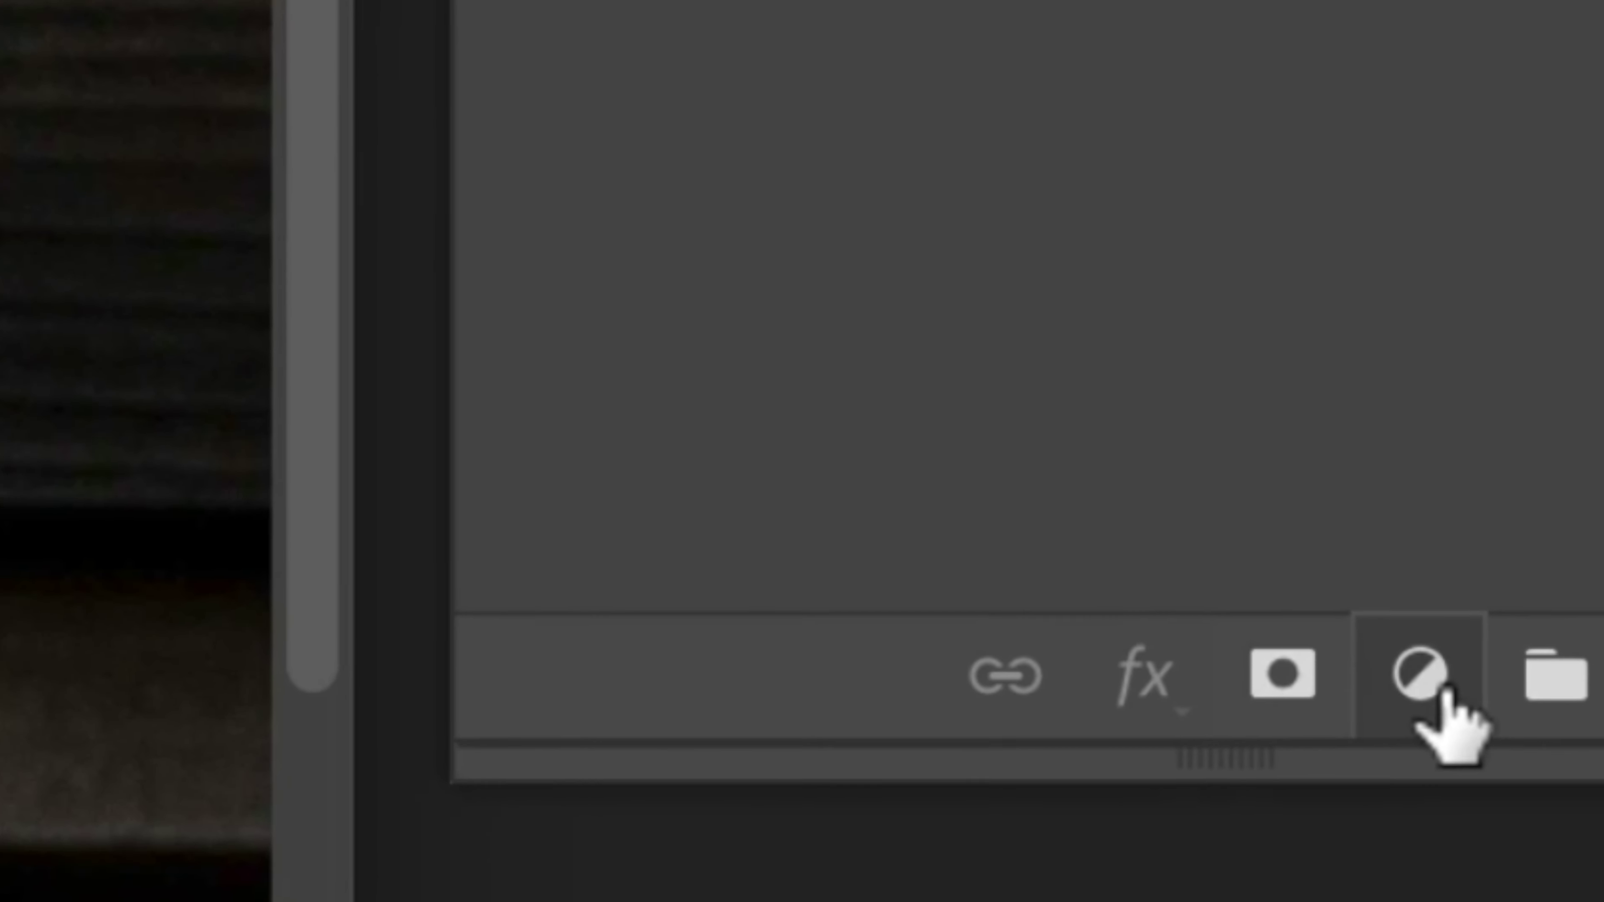
Step: Add a Levels adjustment layer above the Background and set its white input level to 145
{"action": "left_click", "coordinate": [1461, 688]}
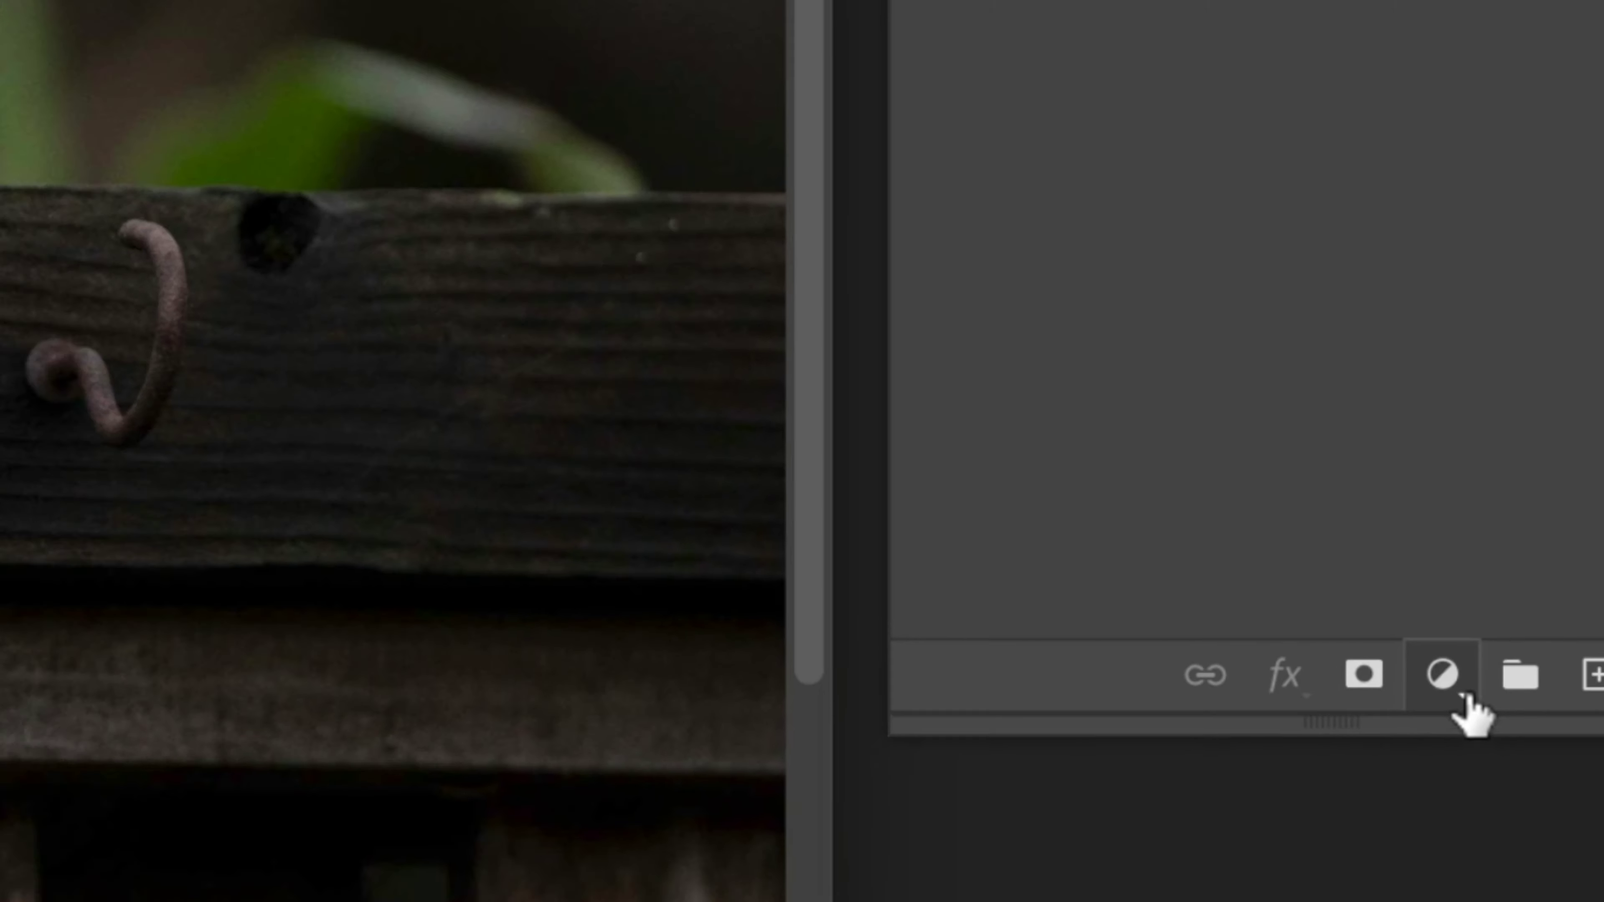
{"action": "left_click", "coordinate": [1464, 694]}
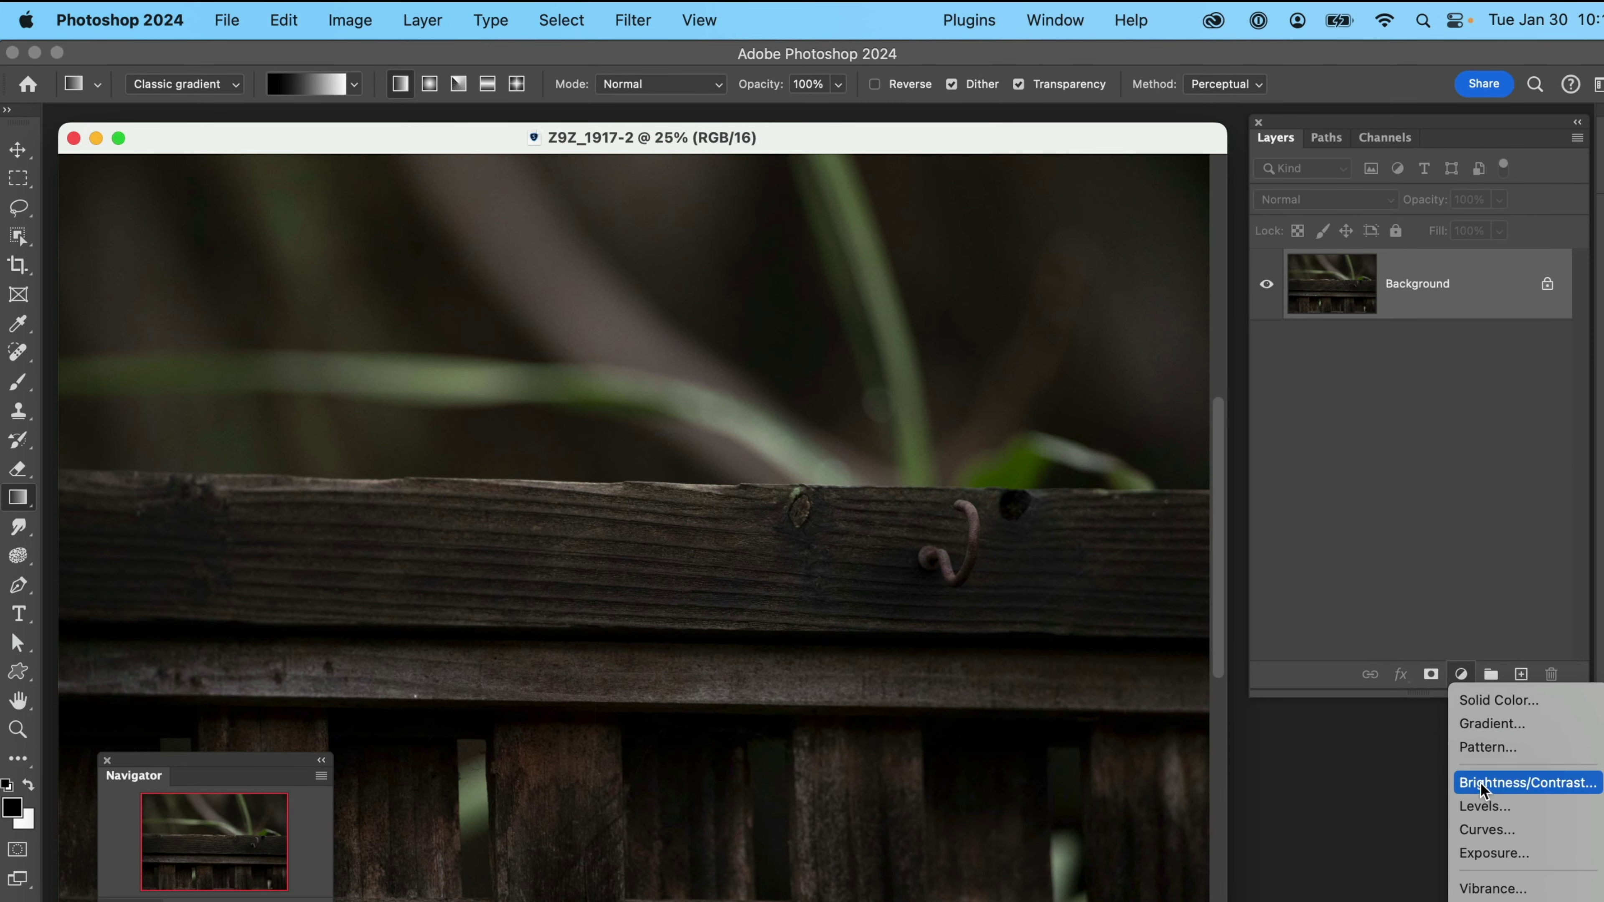
{"action": "mouse_move", "coordinate": [1493, 900]}
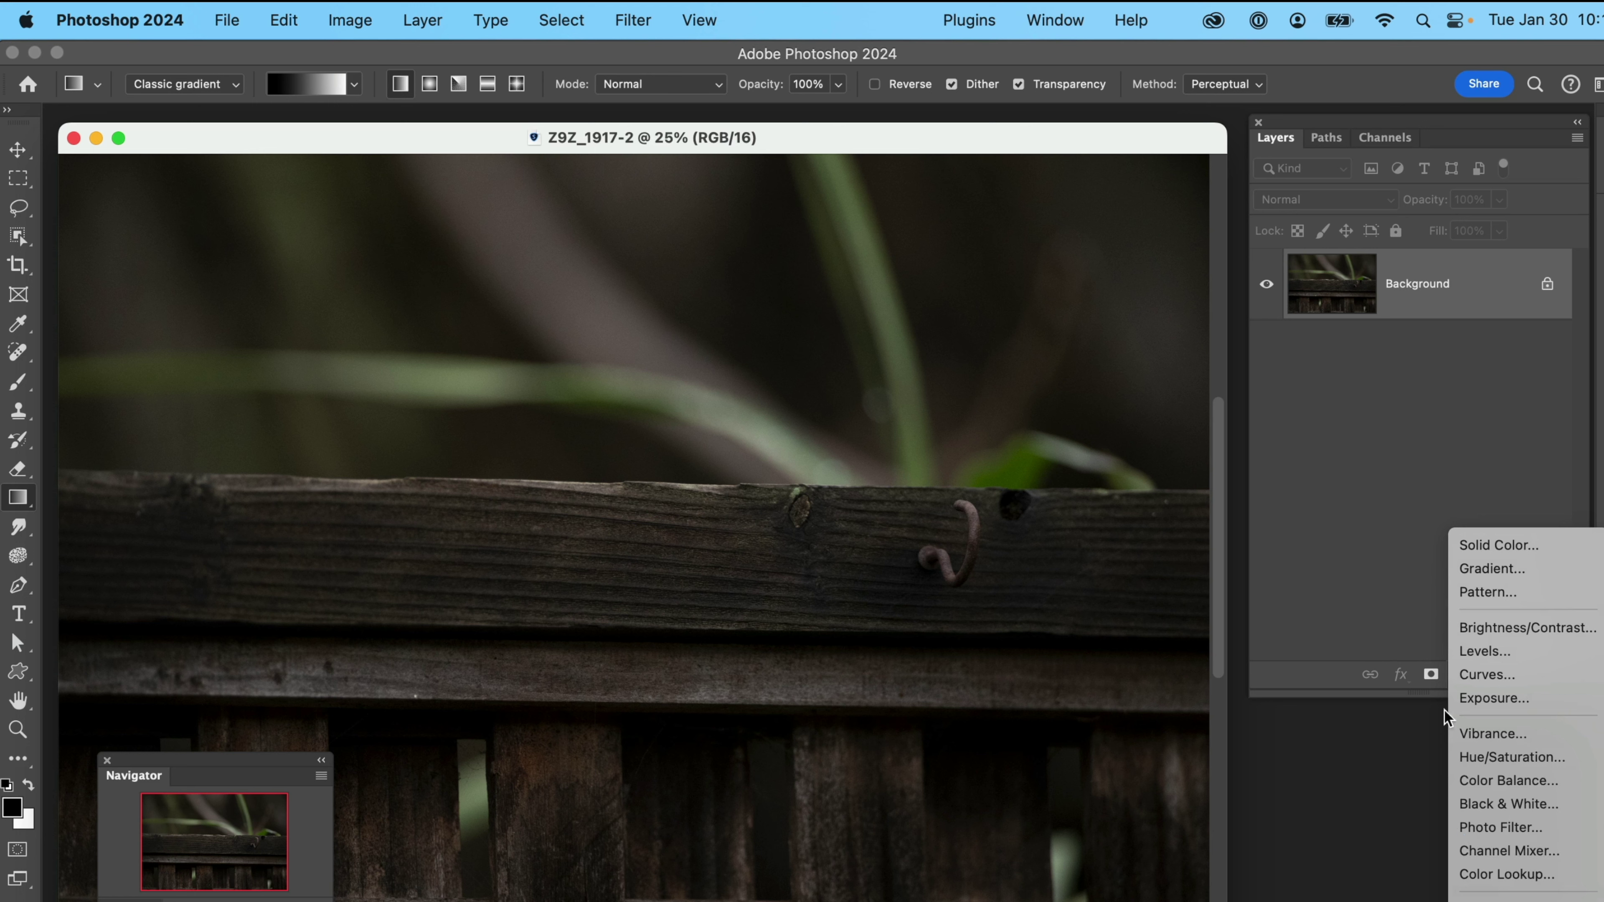
{"action": "left_click", "coordinate": [1463, 658]}
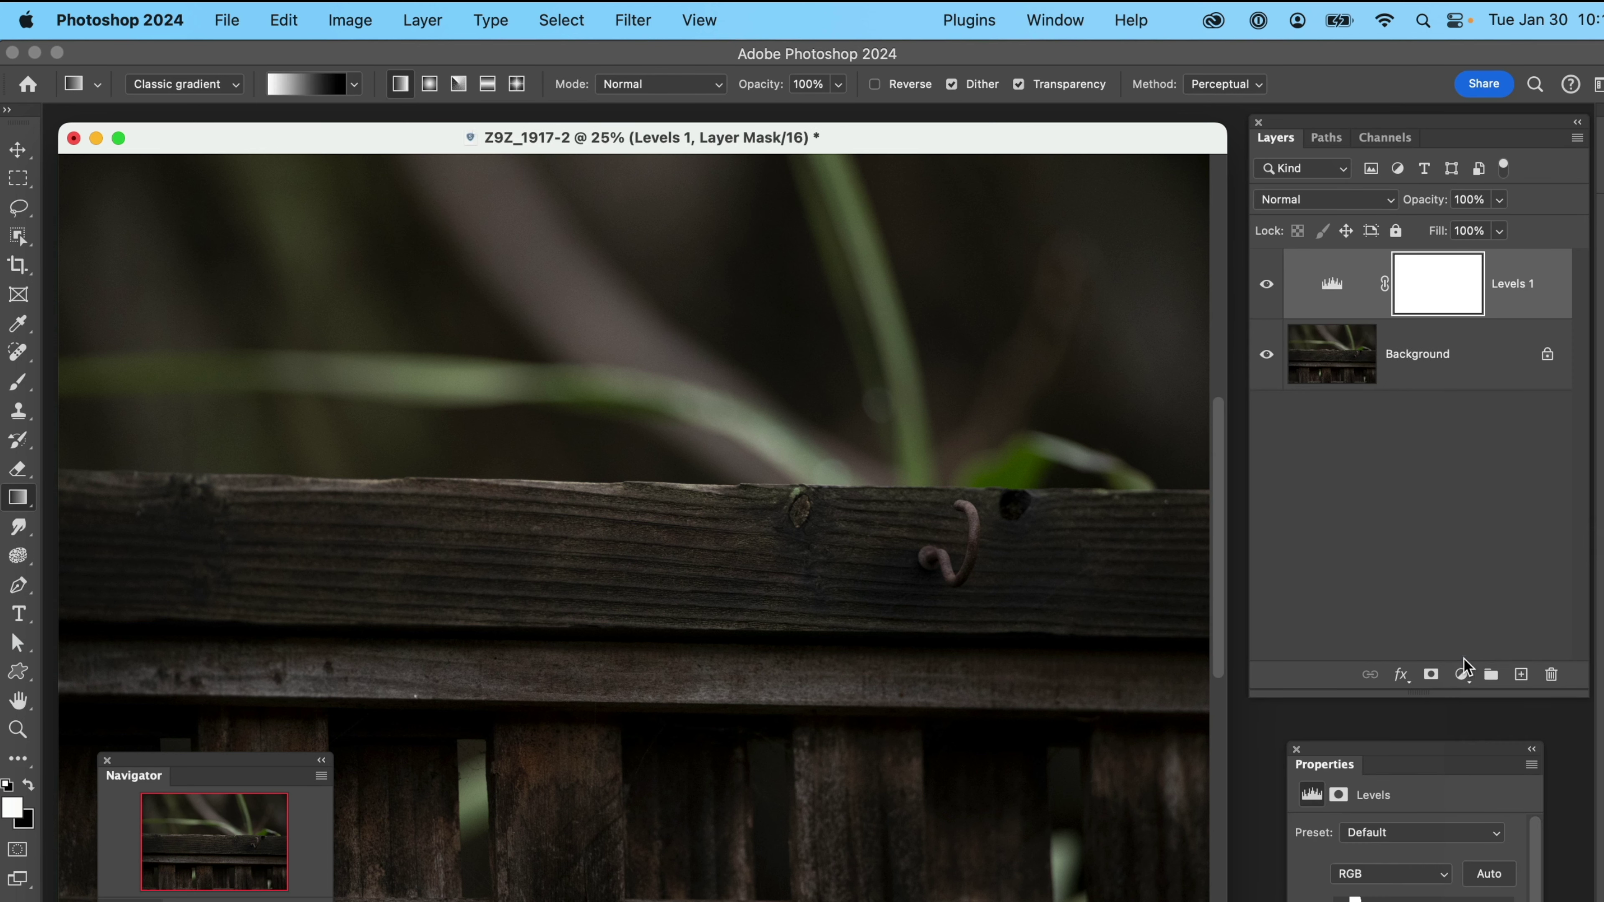
{"action": "left_click_drag", "start_coordinate": [1424, 749], "coordinate": [1121, 165]}
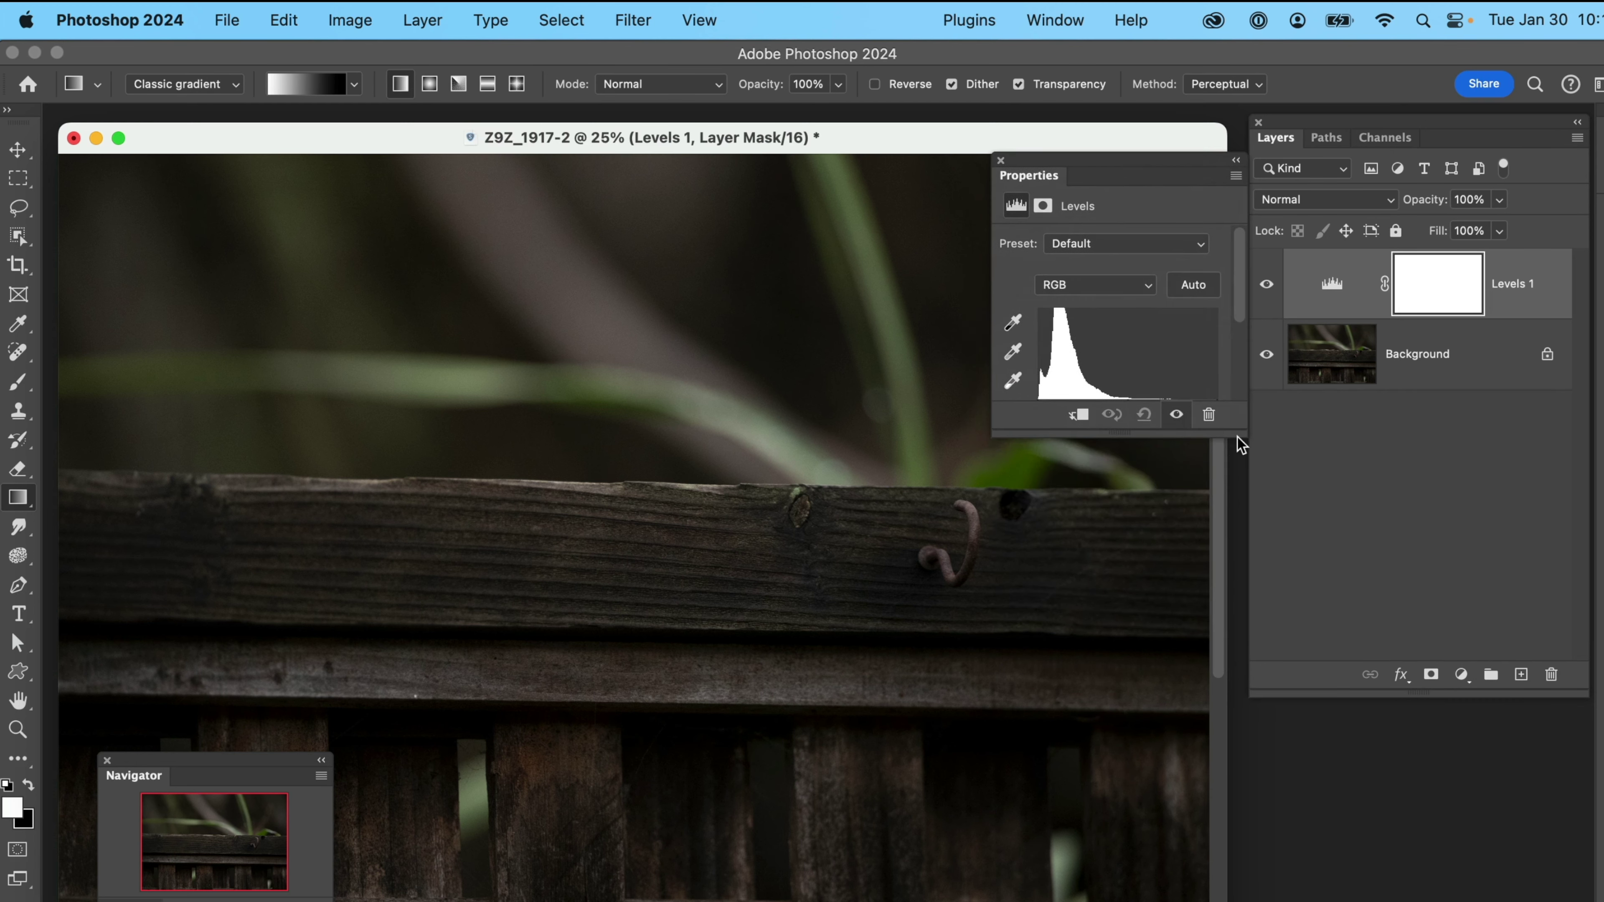
{"action": "left_click_drag", "start_coordinate": [1237, 438], "coordinate": [1241, 562]}
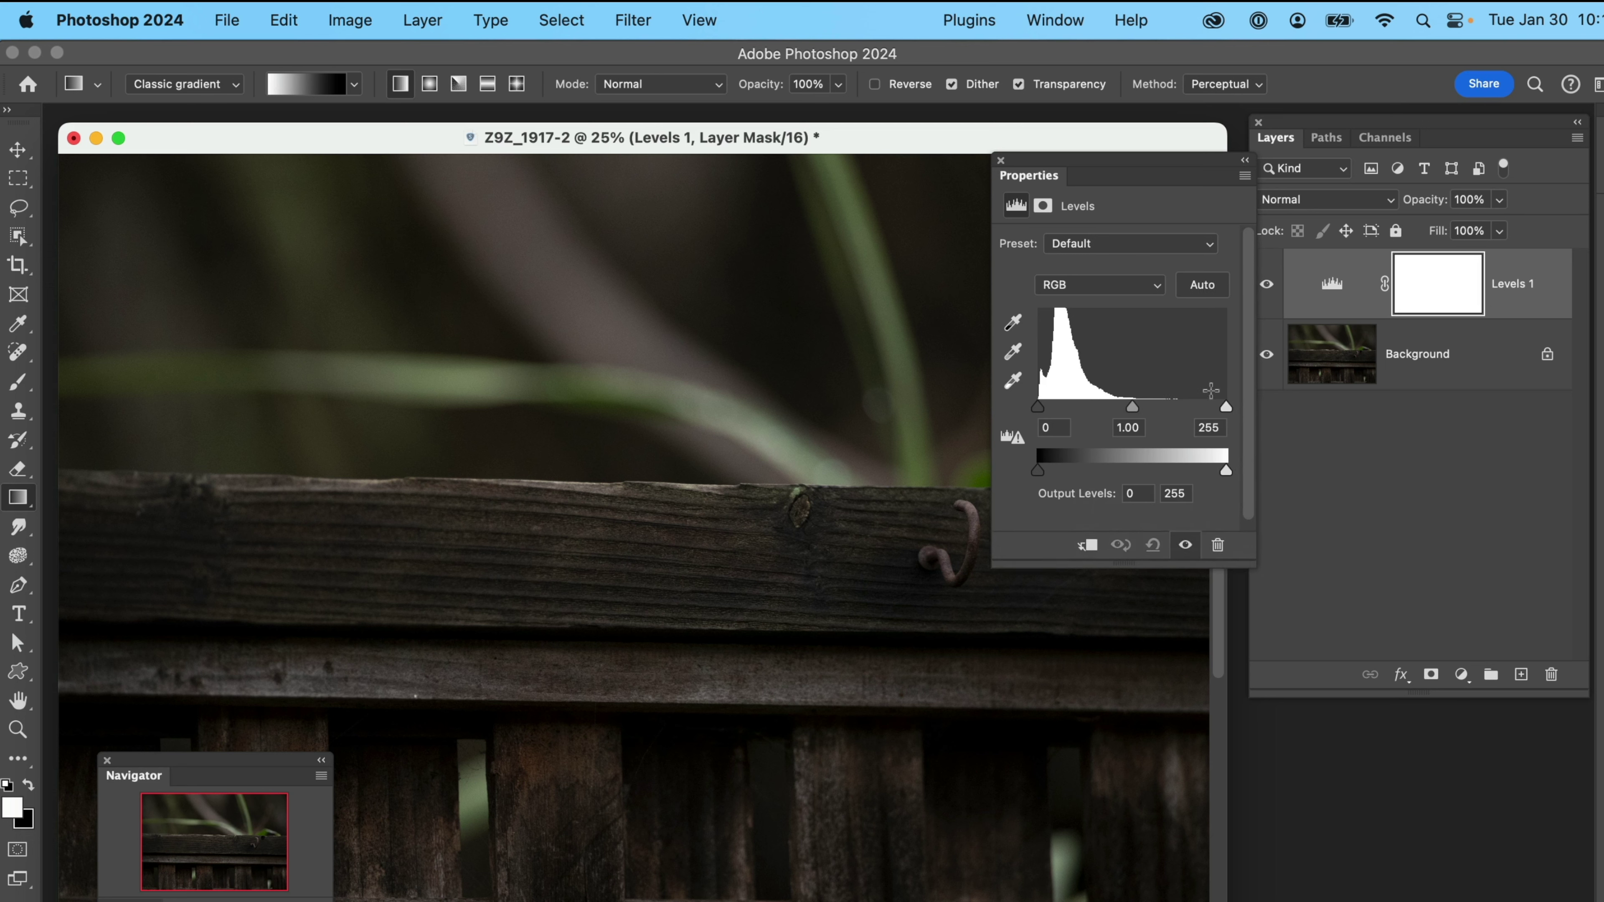
{"action": "left_click_drag", "start_coordinate": [1220, 403], "coordinate": [1144, 406]}
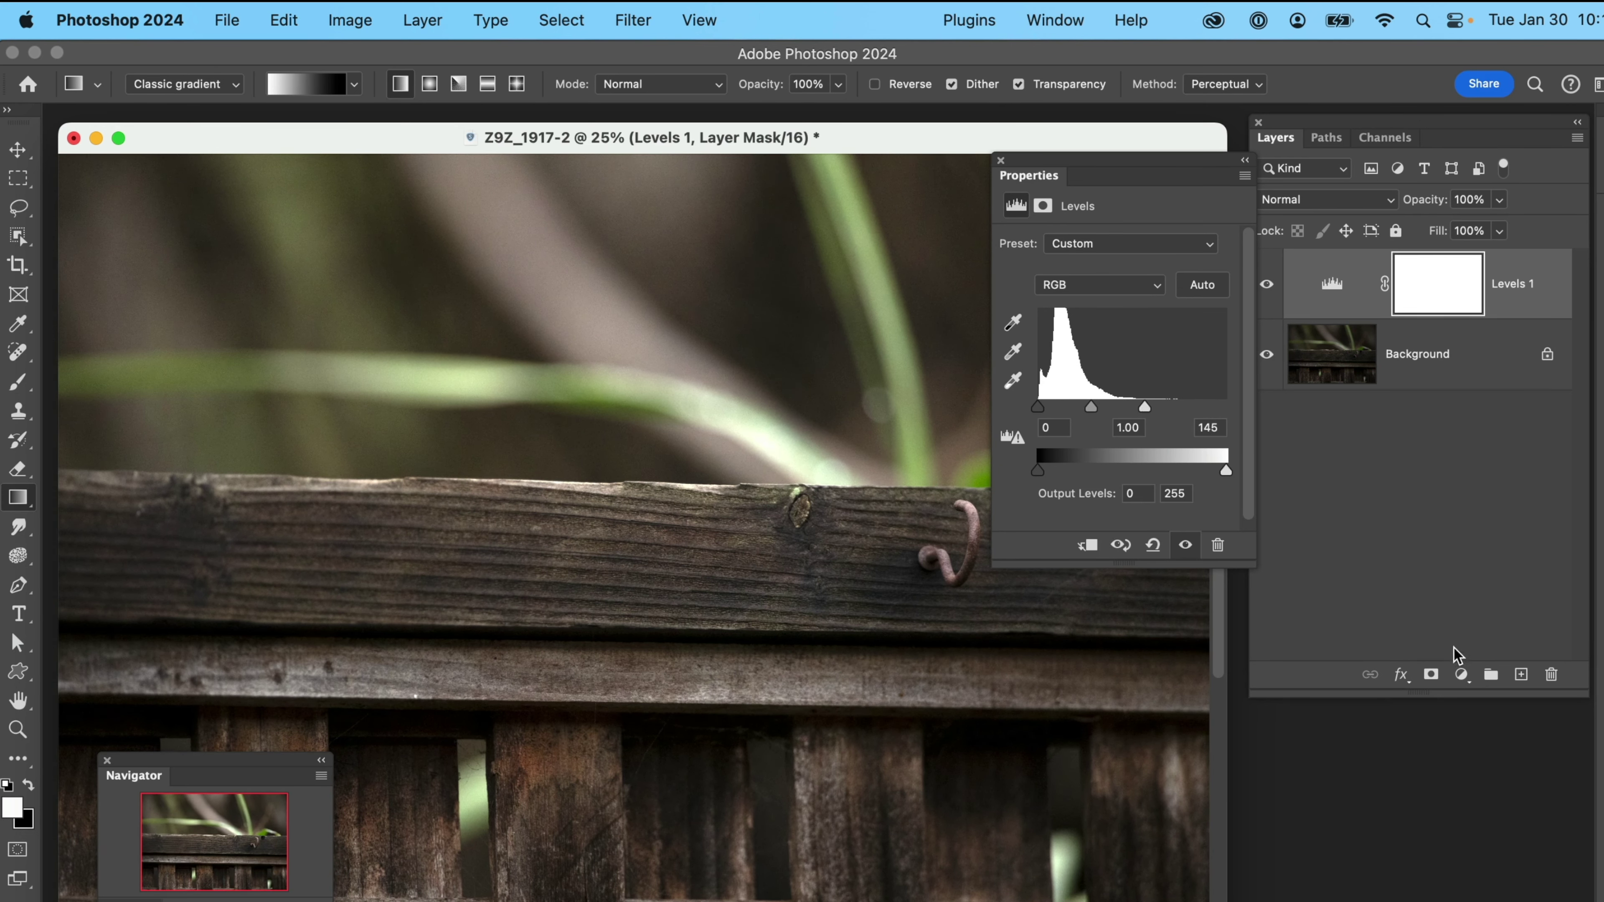
Step: Add a Color Balance adjustment layer above the Levels layer and set its midtones cyan-red level to +14
{"action": "left_click", "coordinate": [1462, 676]}
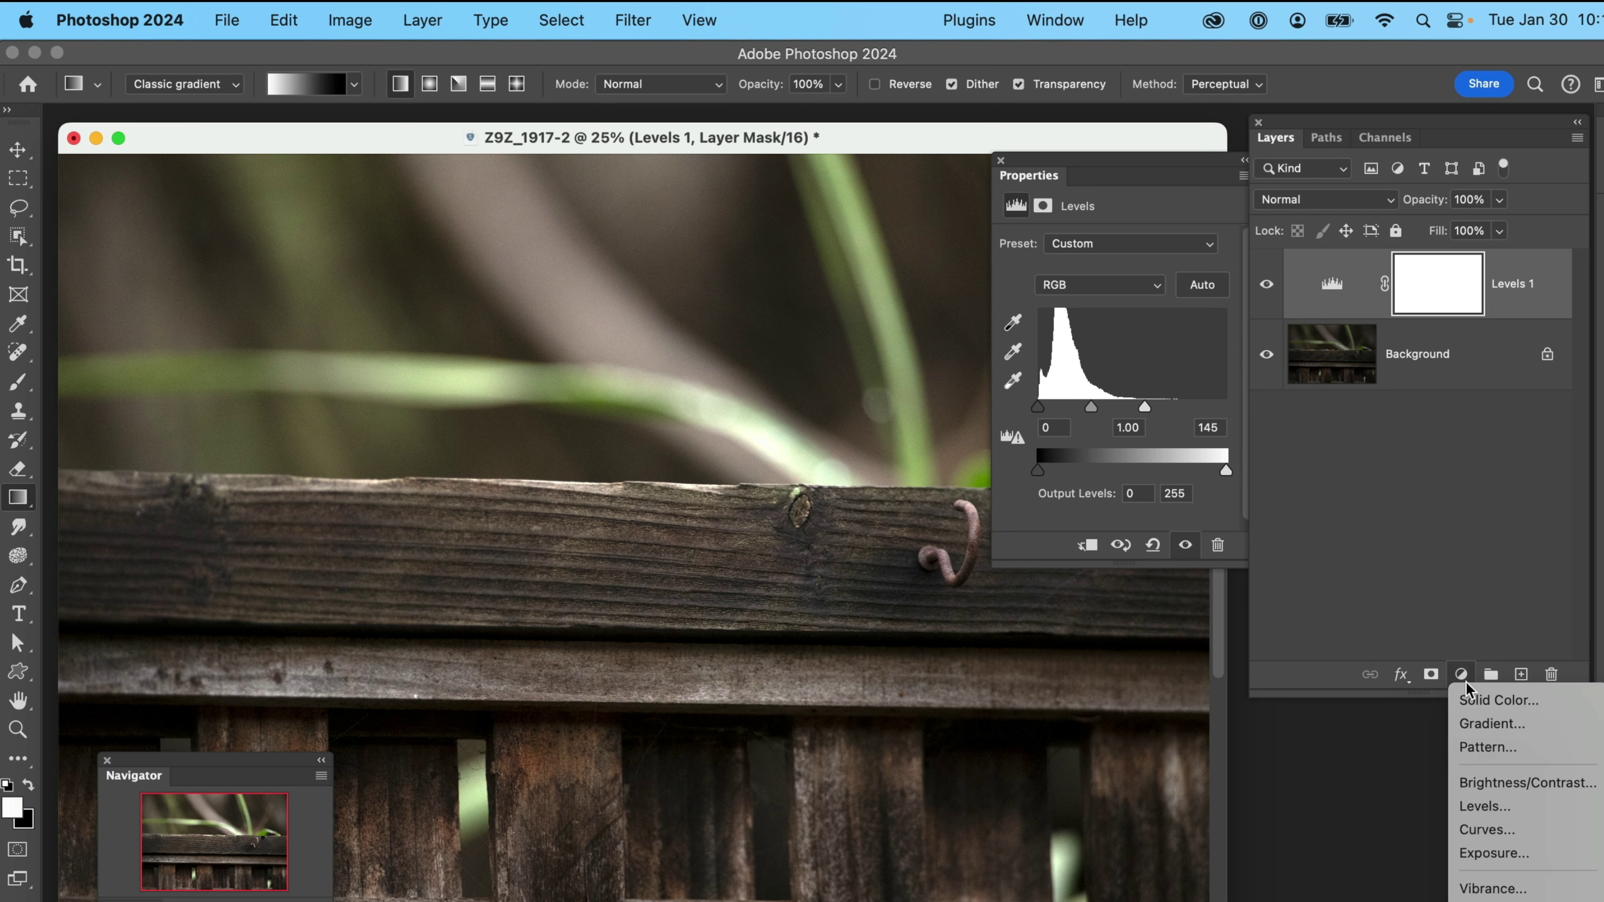
{"action": "left_click", "coordinate": [1496, 901]}
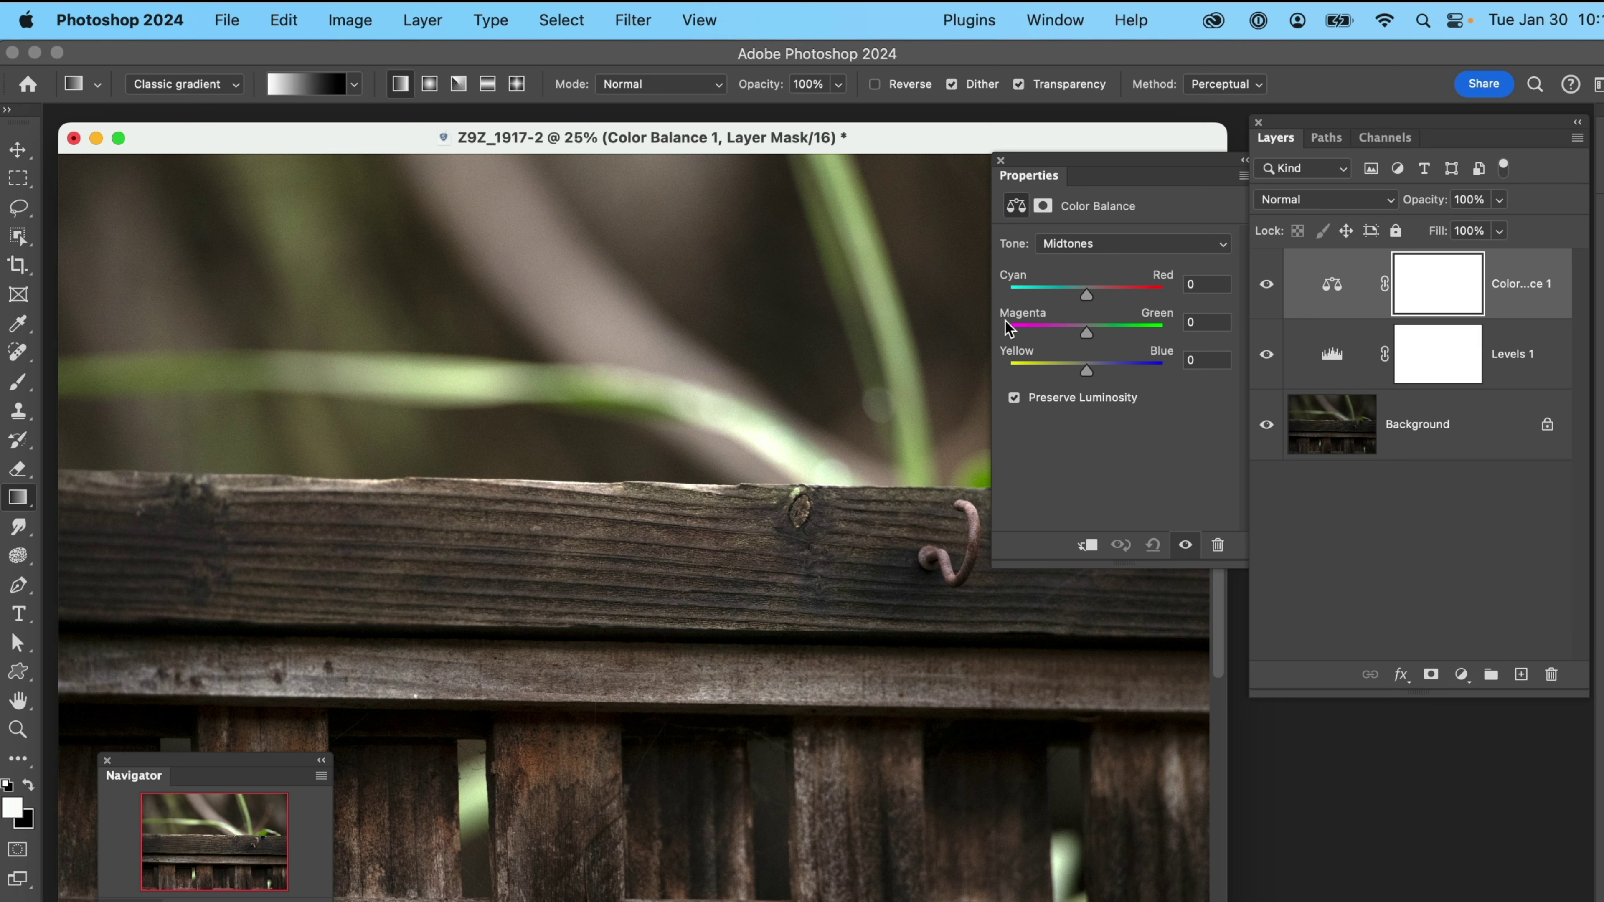
{"action": "left_click_drag", "start_coordinate": [1087, 294], "coordinate": [1096, 297]}
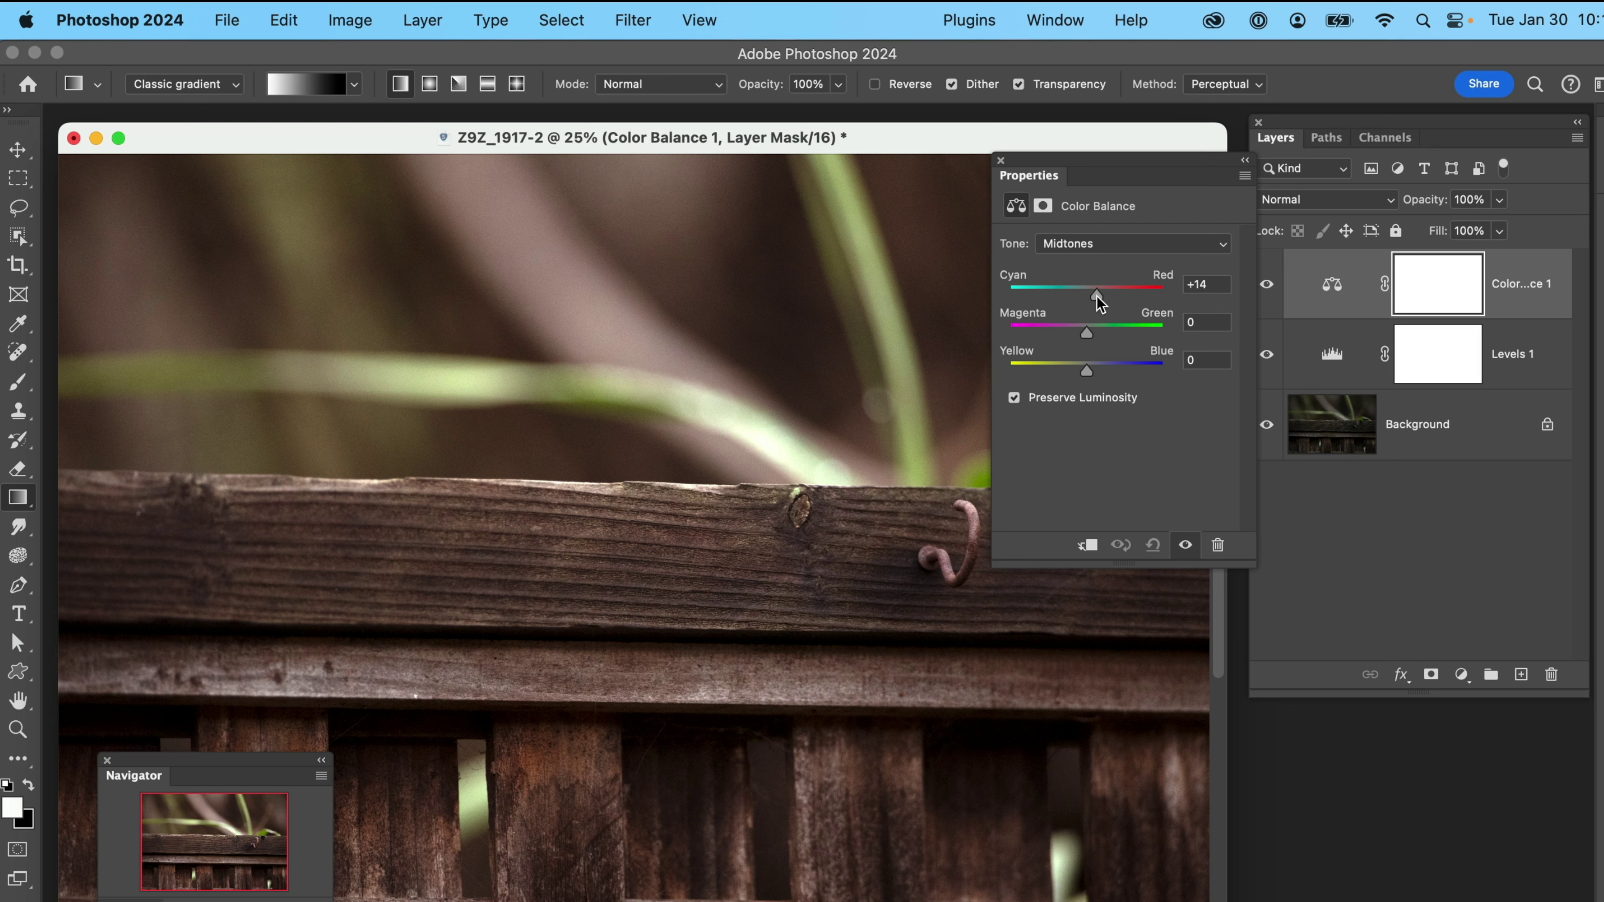
Step: Set the Color Balance layer's midtones yellow-blue level to -12, and briefly collapse its properties to check the whole image
{"action": "left_click", "coordinate": [1143, 246]}
{"action": "left_click", "coordinate": [1120, 266]}
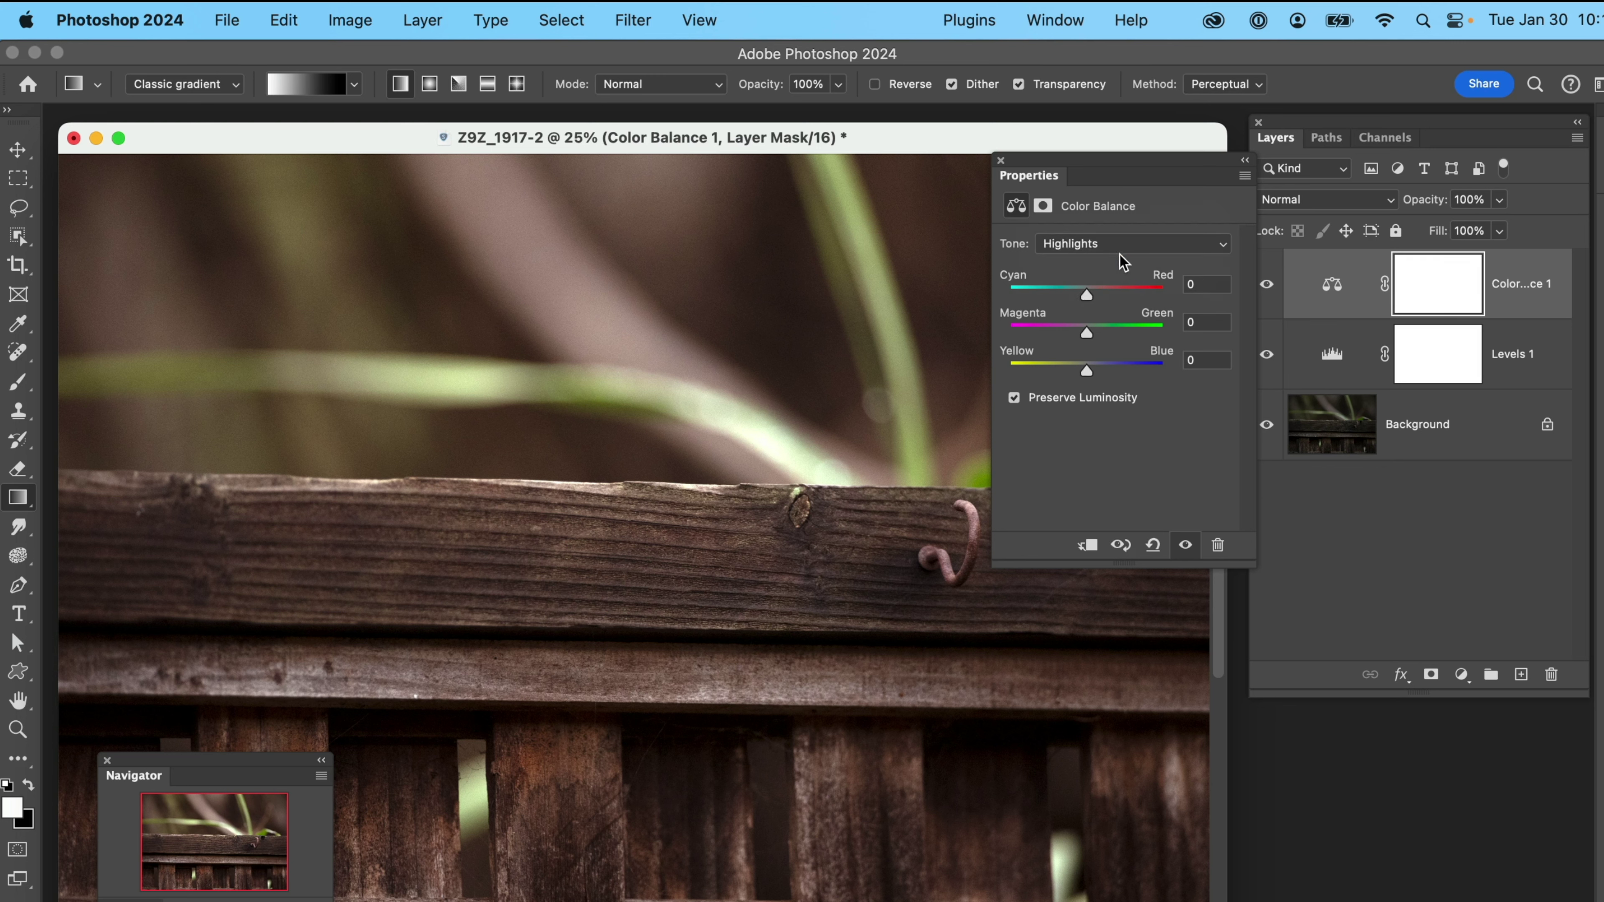
{"action": "left_click", "coordinate": [1122, 254]}
{"action": "left_click", "coordinate": [1073, 223]}
{"action": "left_click_drag", "start_coordinate": [1086, 371], "coordinate": [1077, 371]}
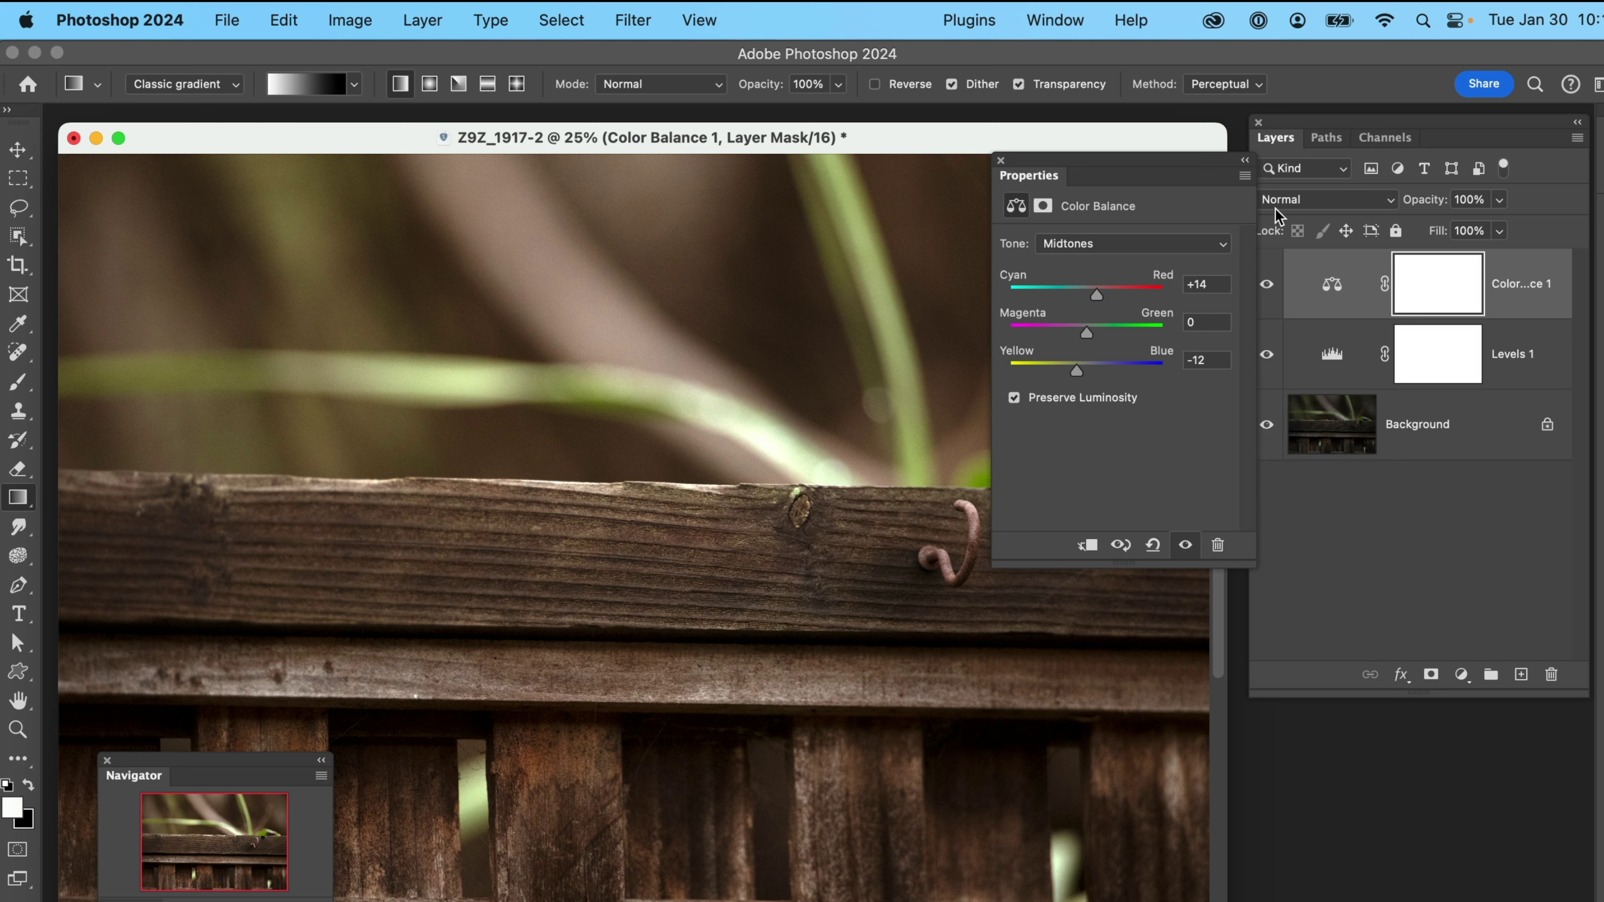
{"action": "left_click", "coordinate": [1244, 160]}
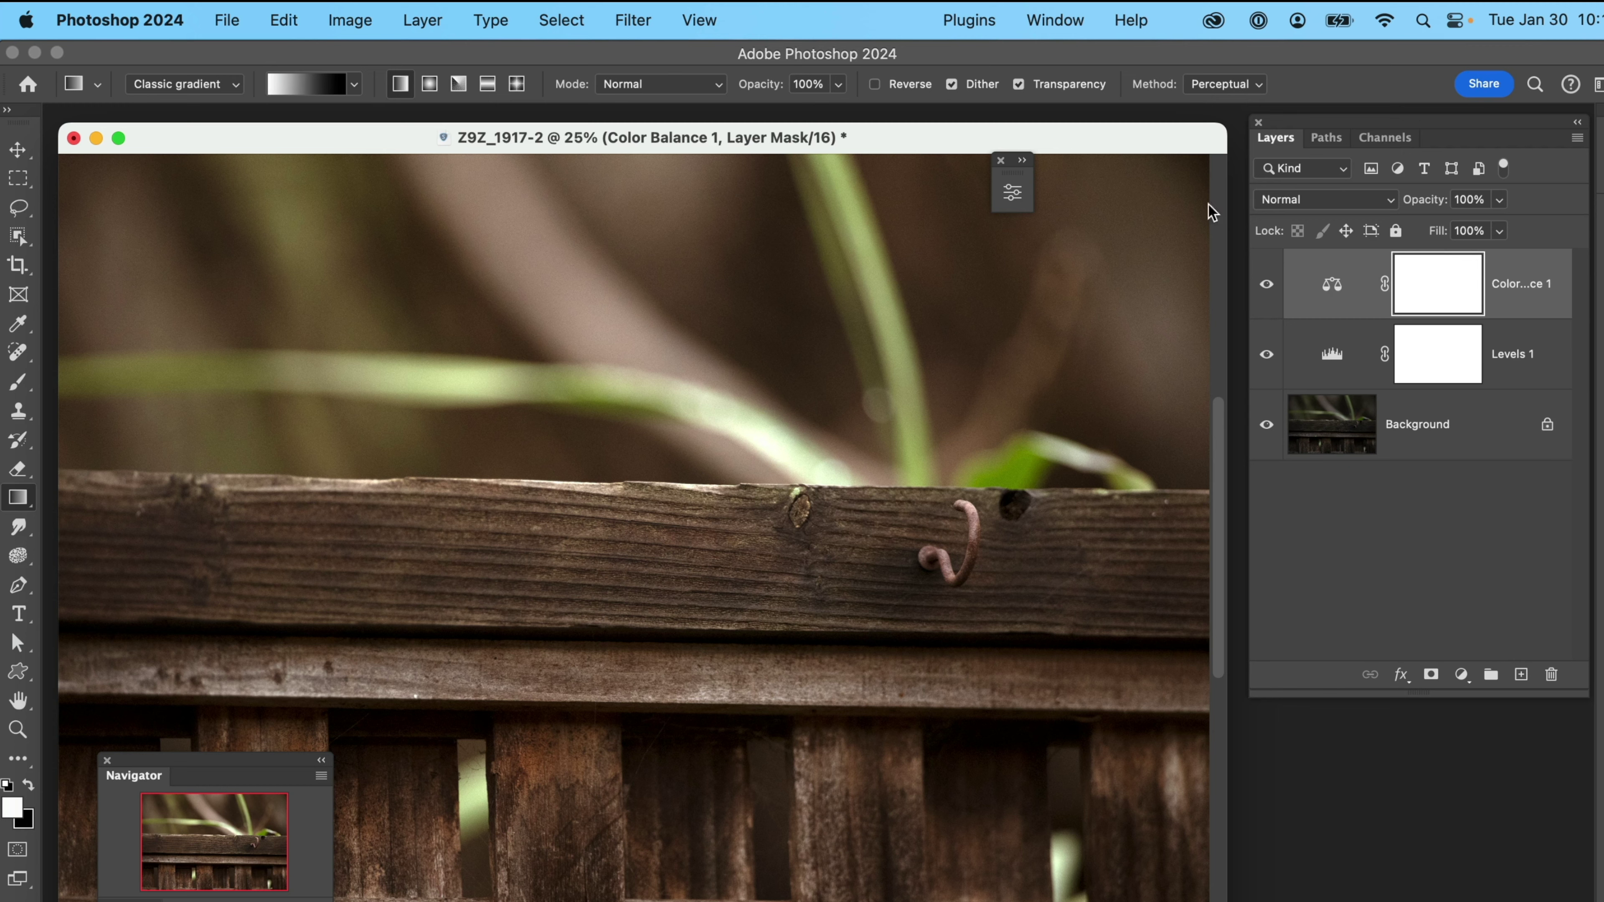
{"action": "left_click", "coordinate": [1025, 163]}
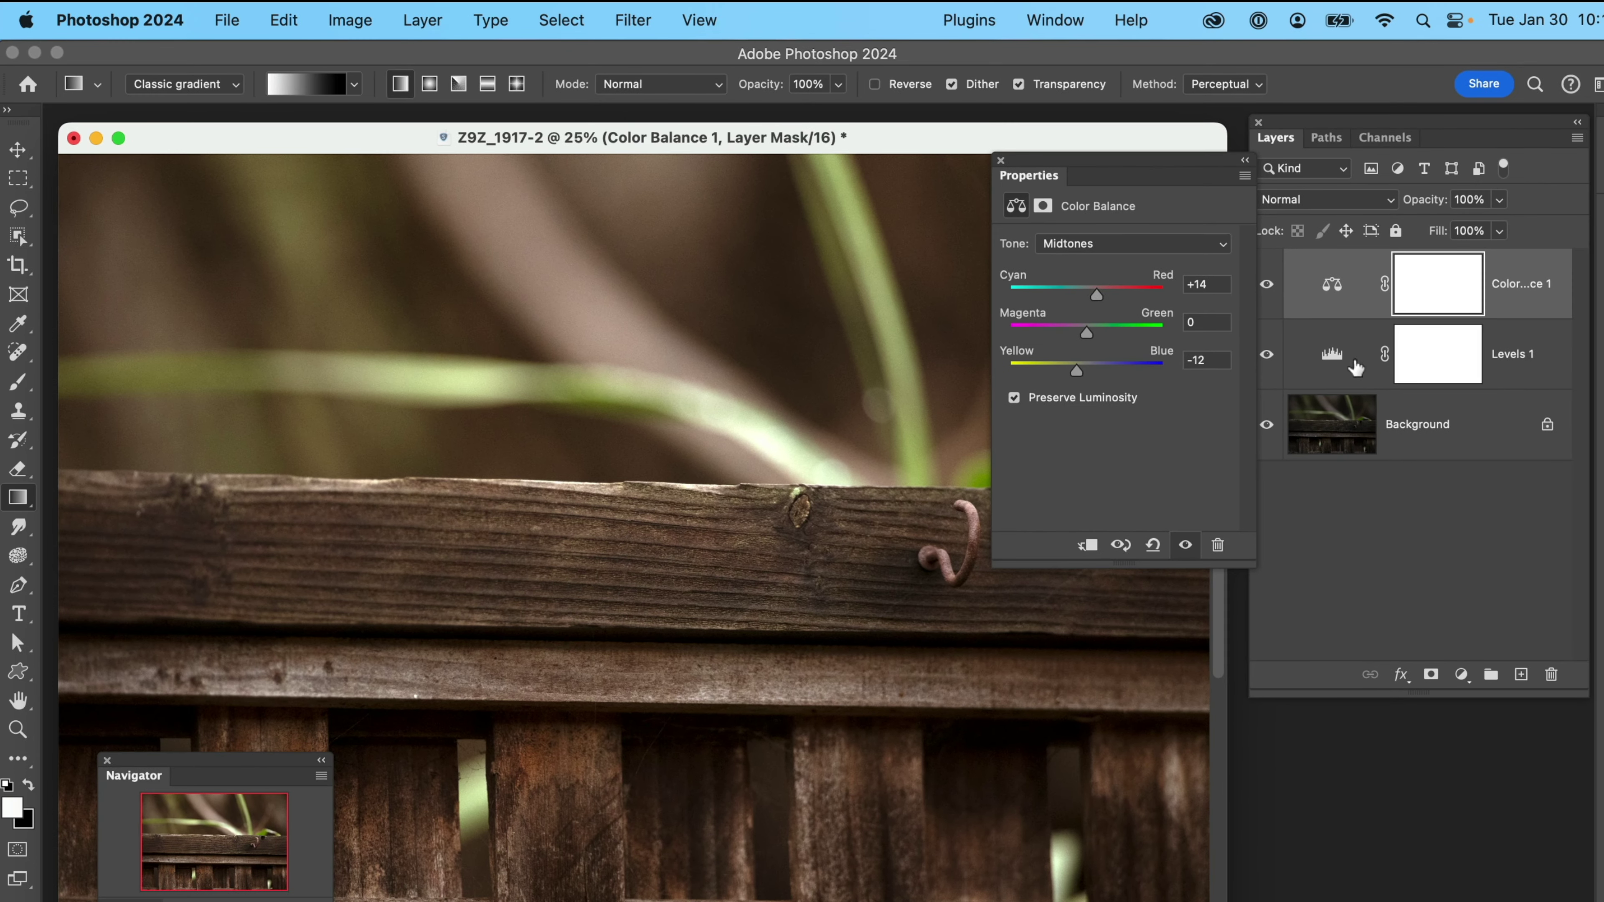
Step: Review the Levels layer's settings and inspect the mask properties of the Color Balance and Levels layers
{"action": "left_click", "coordinate": [1332, 361]}
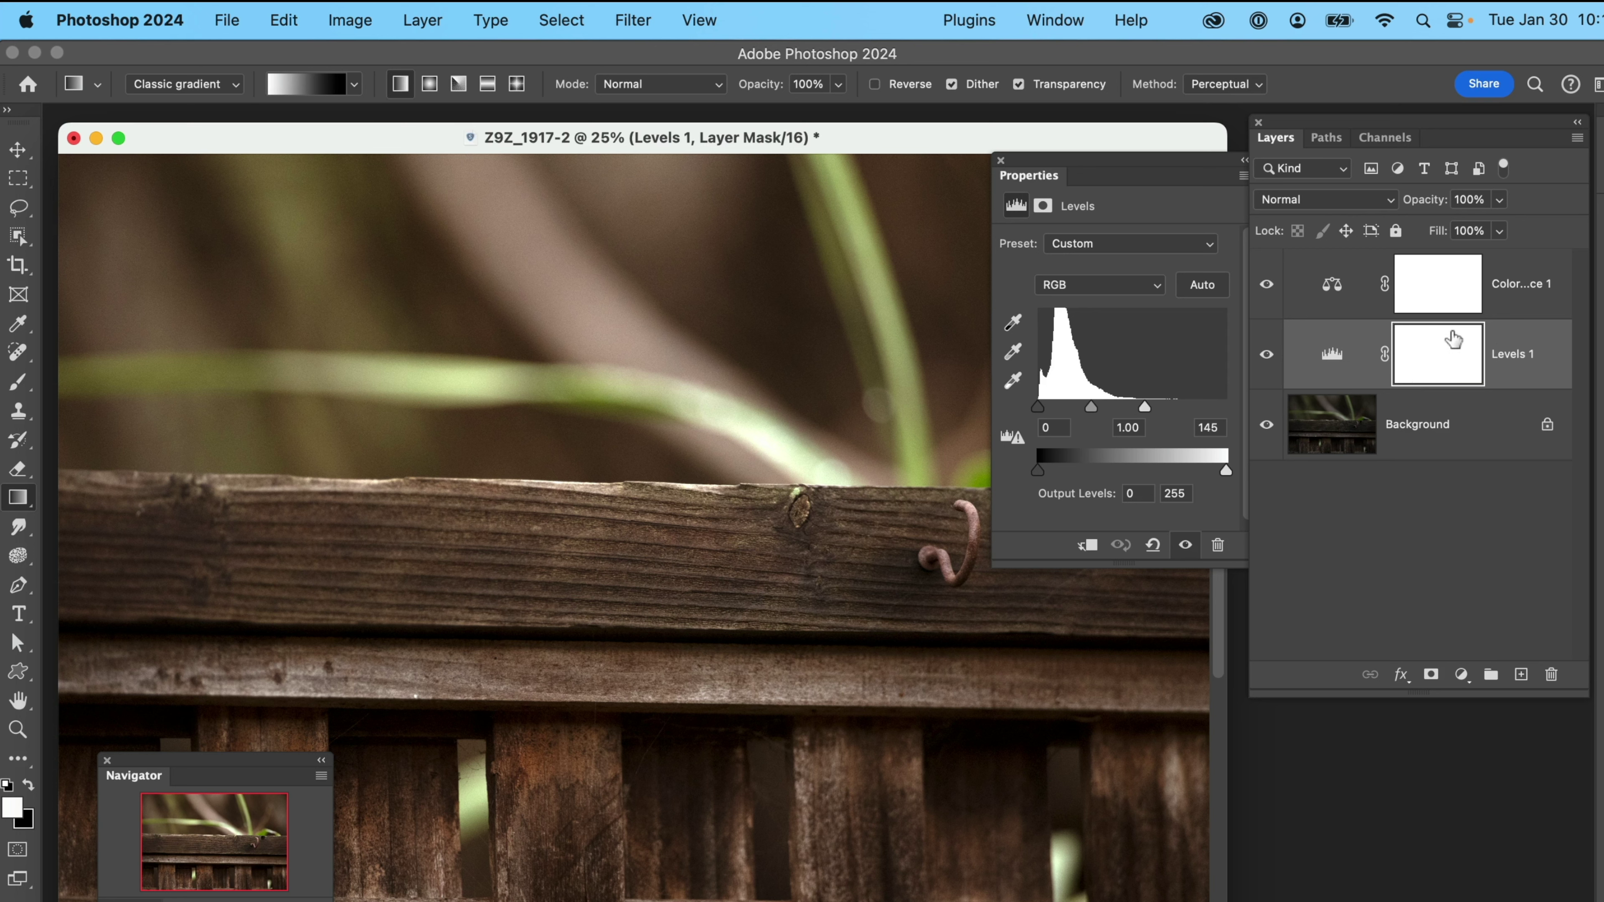
{"action": "left_click", "coordinate": [1463, 289]}
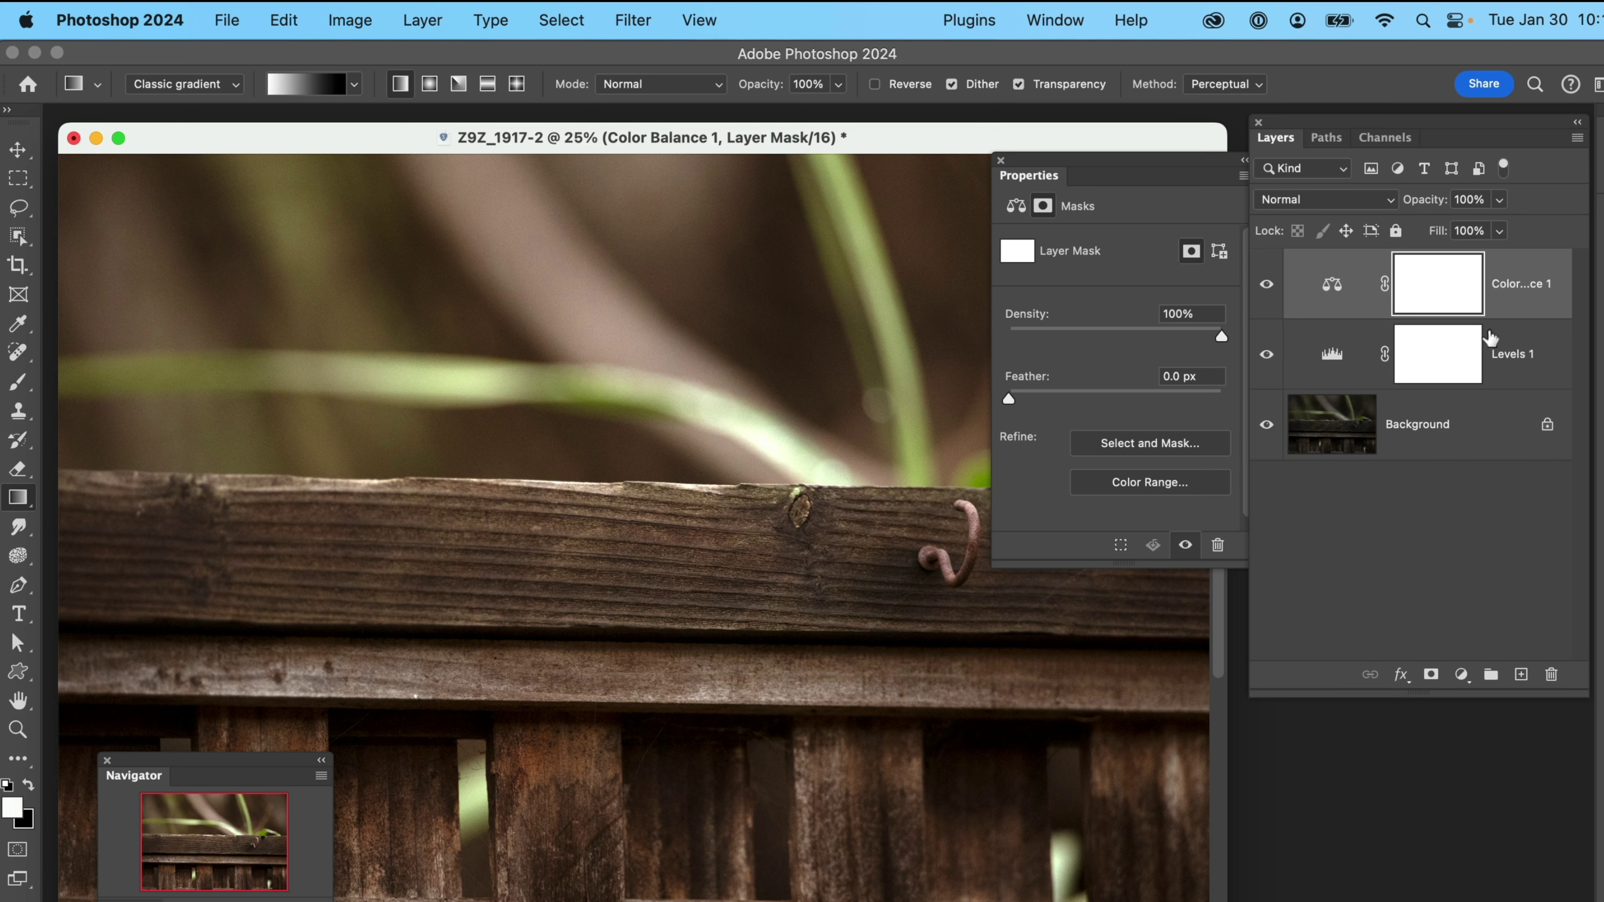
{"action": "left_click", "coordinate": [1455, 358]}
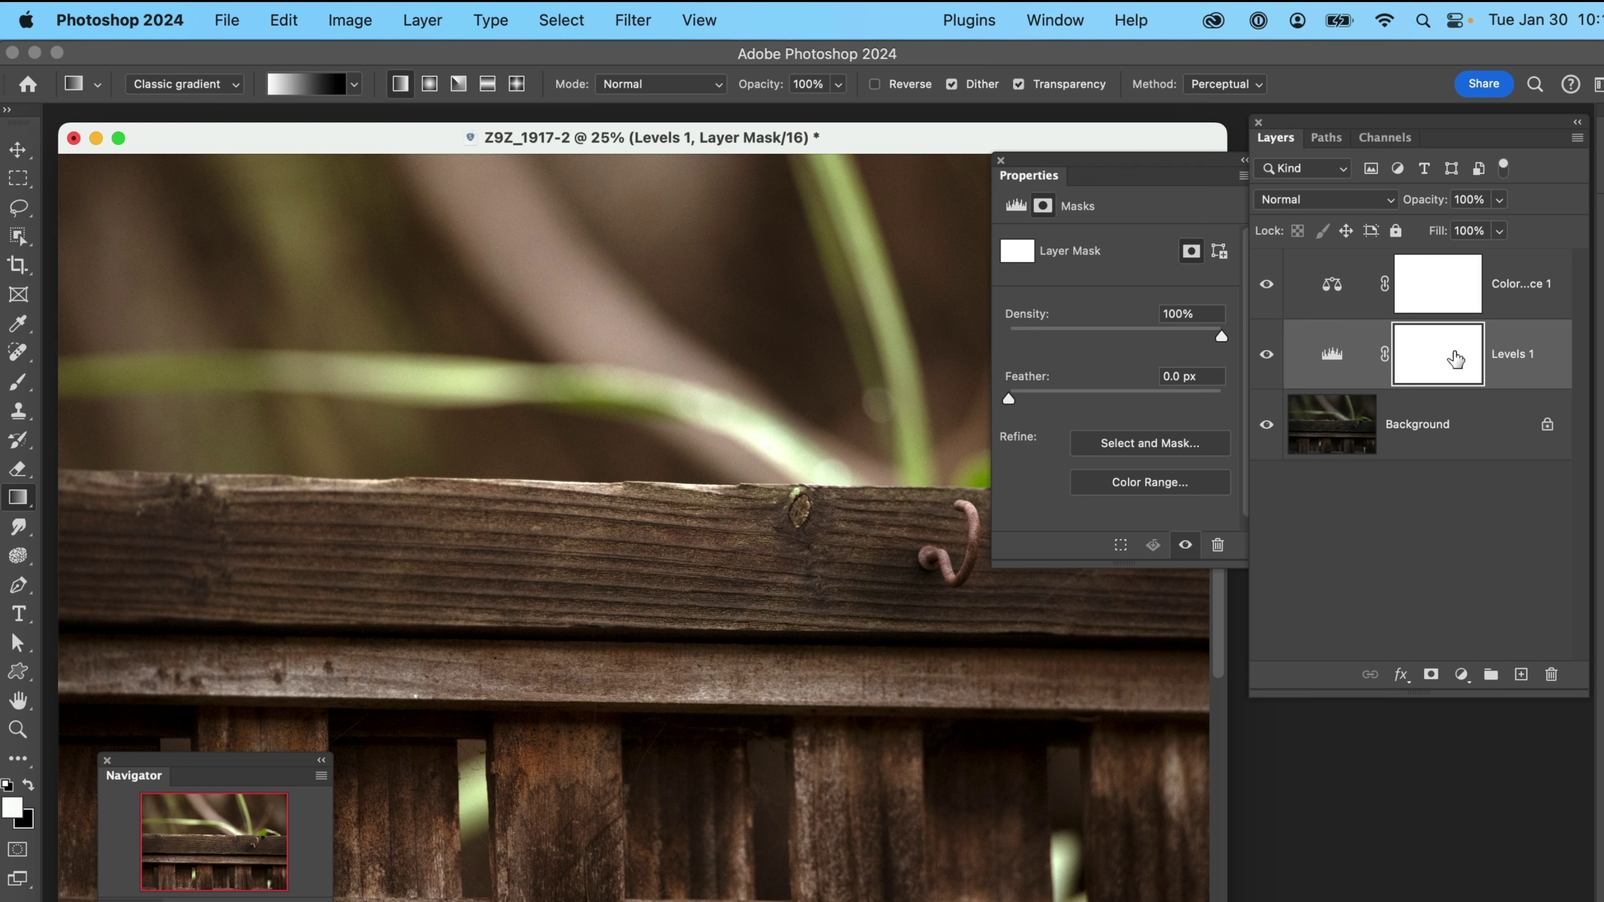
Step: Try adding a Curves adjustment layer directly above the Levels layer, and delete it
{"action": "left_click", "coordinate": [1462, 675]}
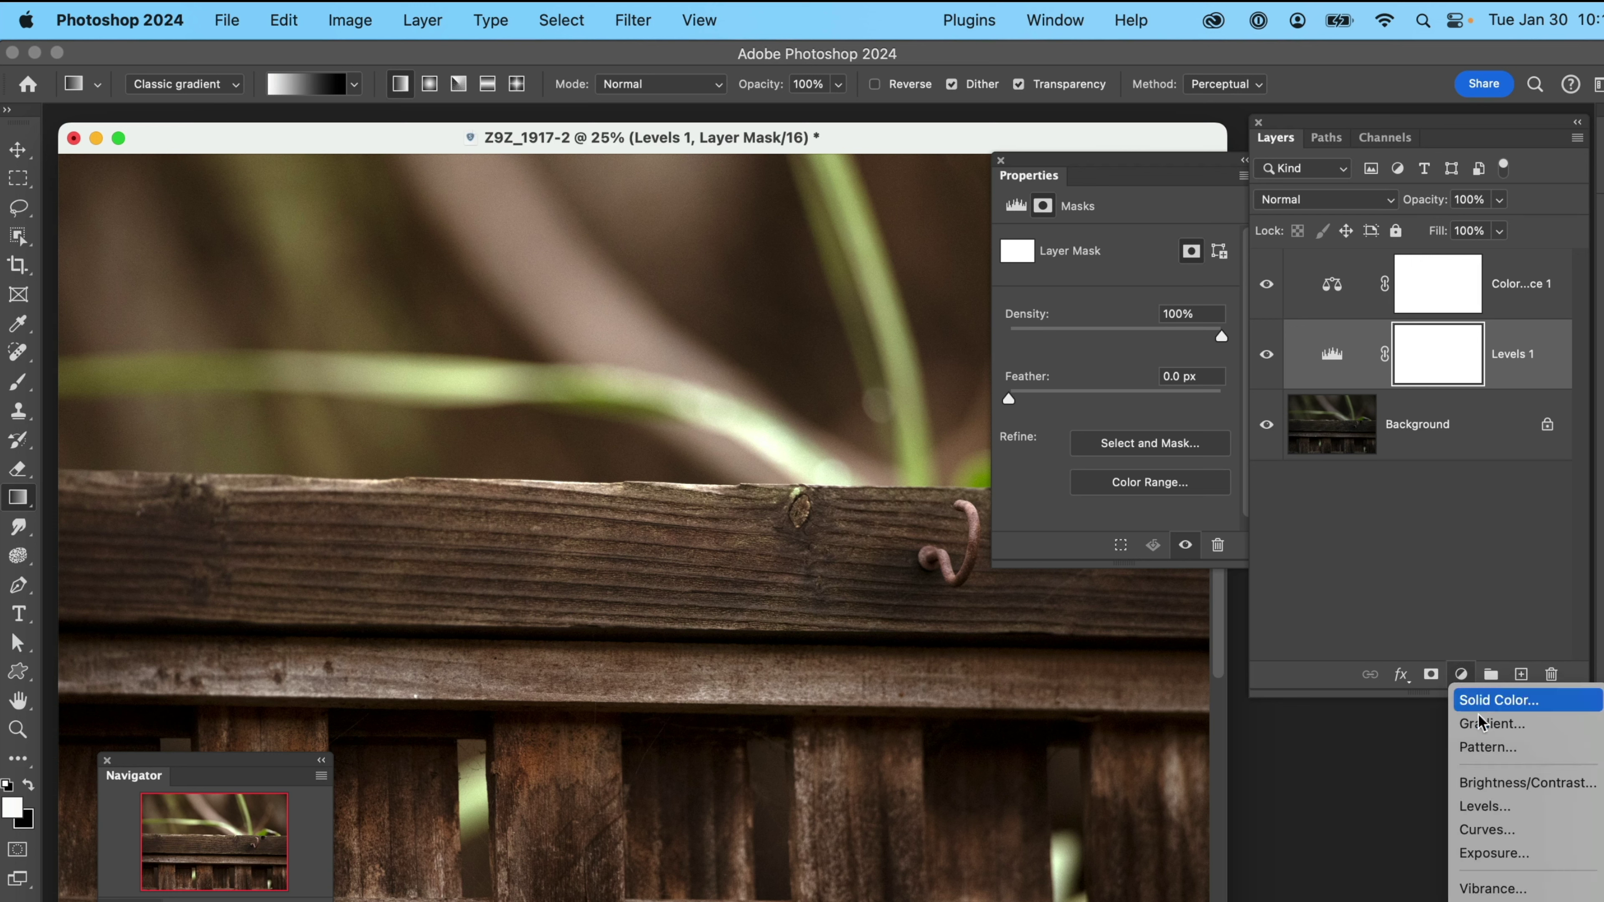
{"action": "left_click", "coordinate": [1496, 829]}
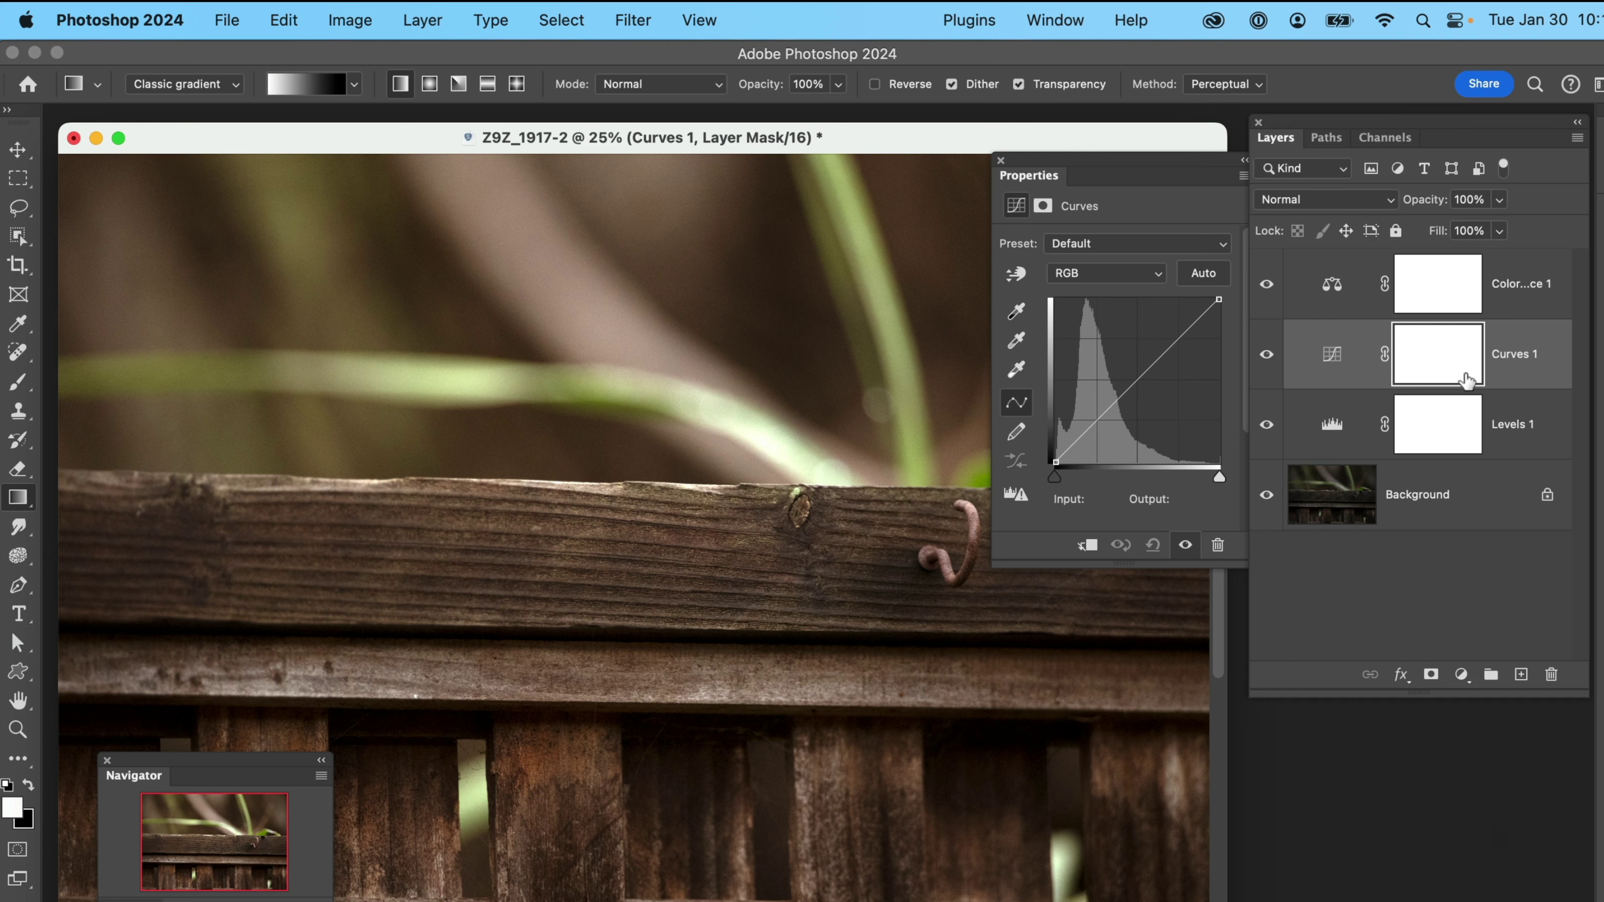
{"action": "left_click_drag", "start_coordinate": [1511, 370], "coordinate": [1554, 682]}
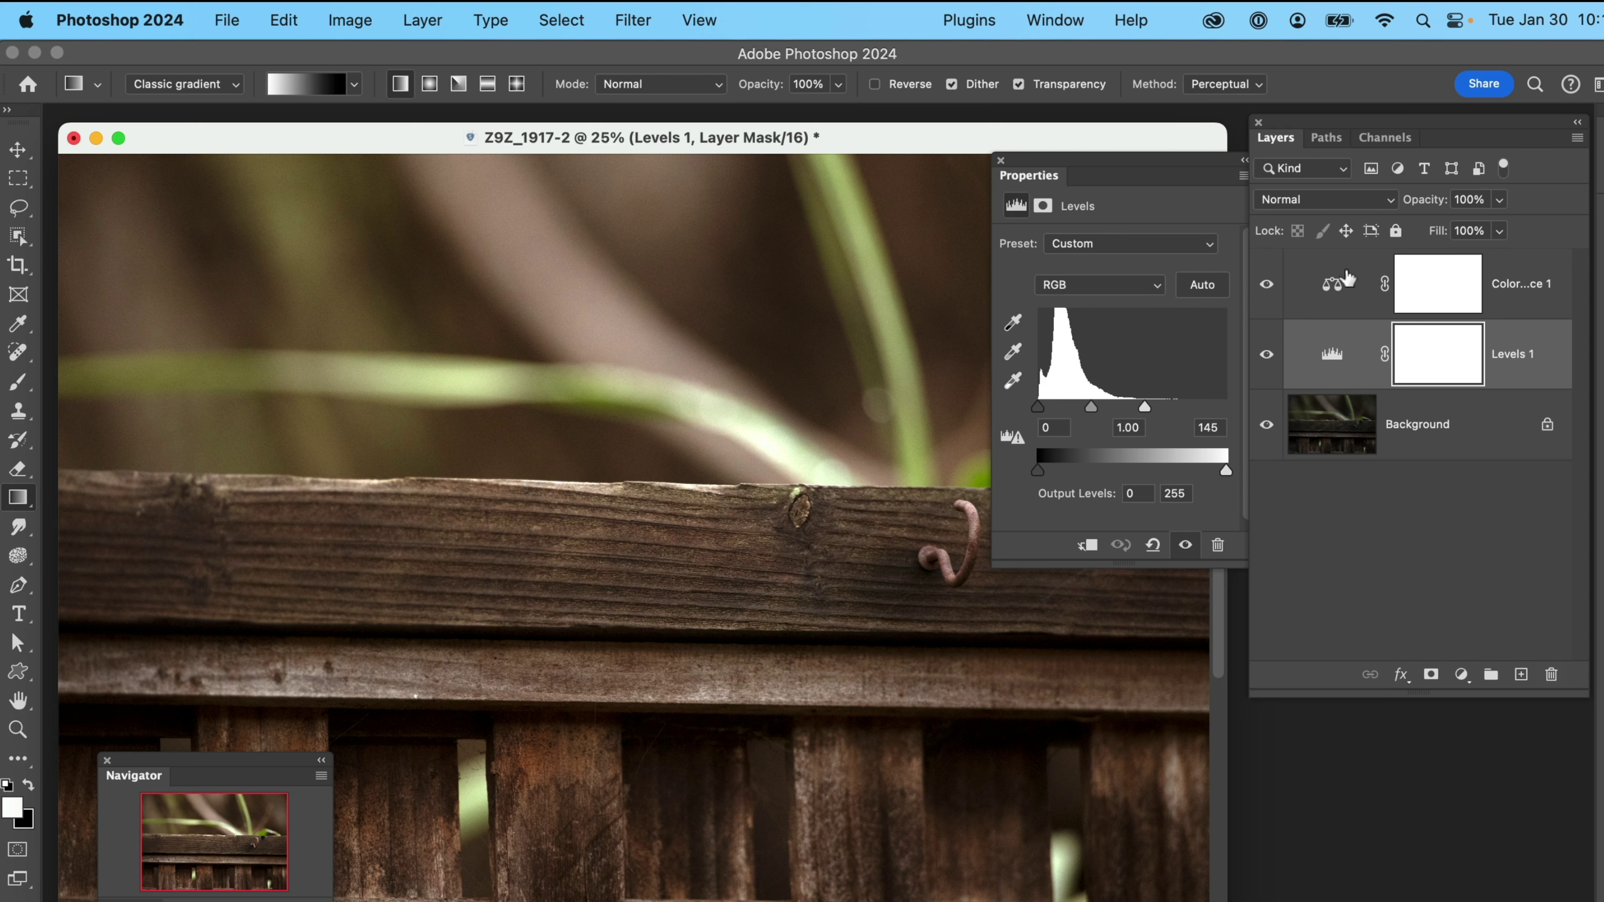
Step: Hide the Color Balance layer and set the Levels layer's white input level to 139
{"action": "left_click", "coordinate": [1267, 284]}
{"action": "left_click_drag", "start_coordinate": [1144, 407], "coordinate": [1140, 408]}
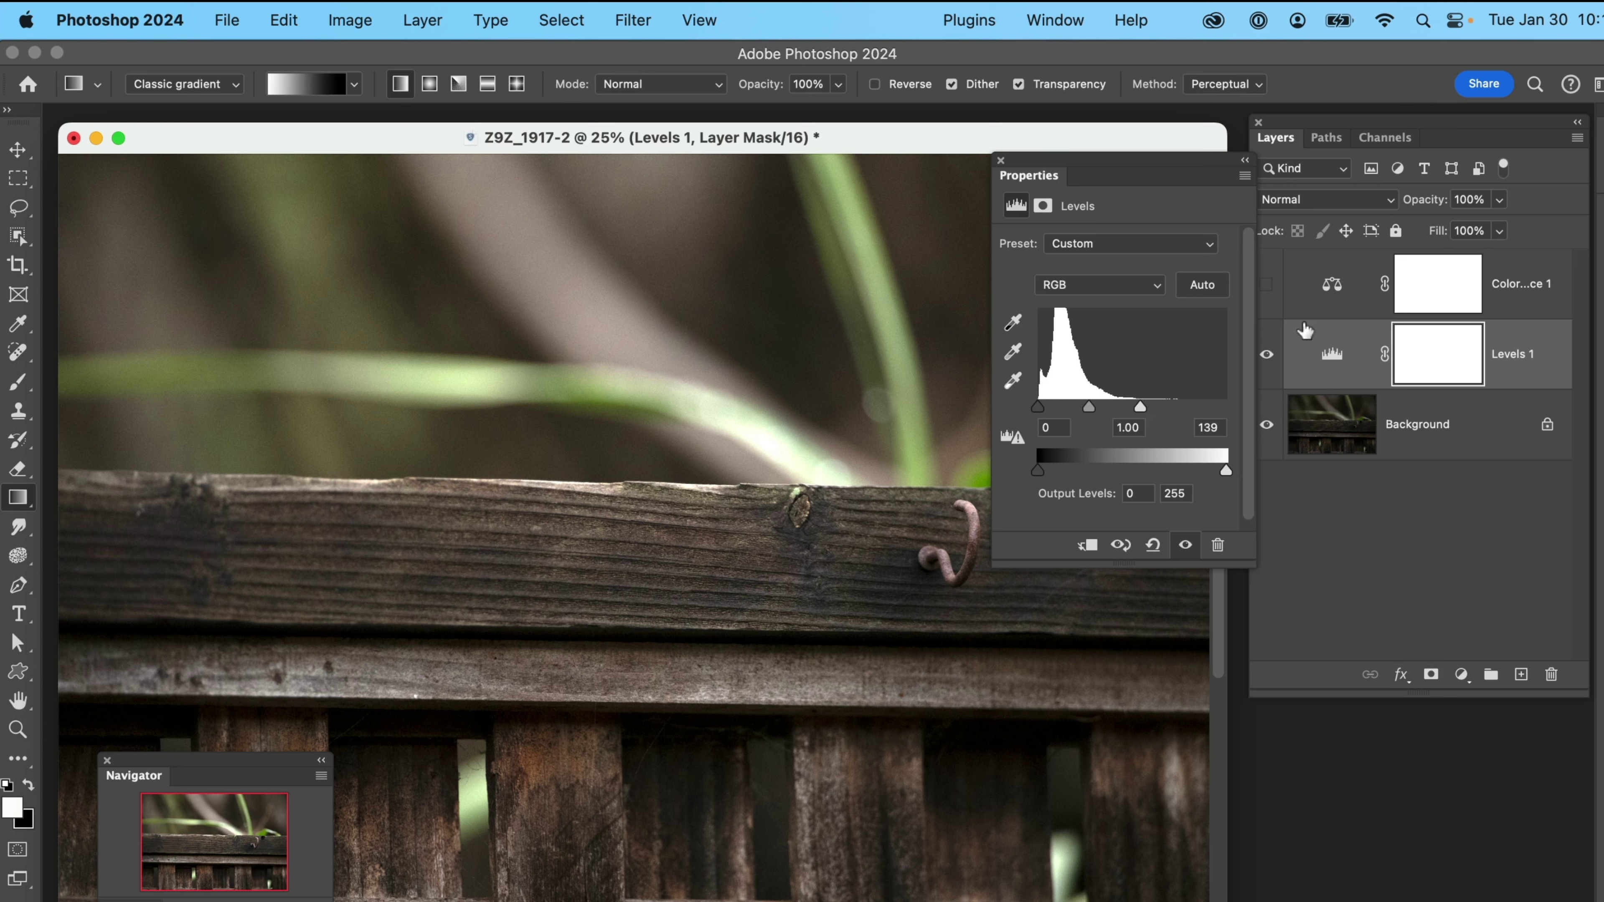
{"action": "left_click", "coordinate": [1333, 358]}
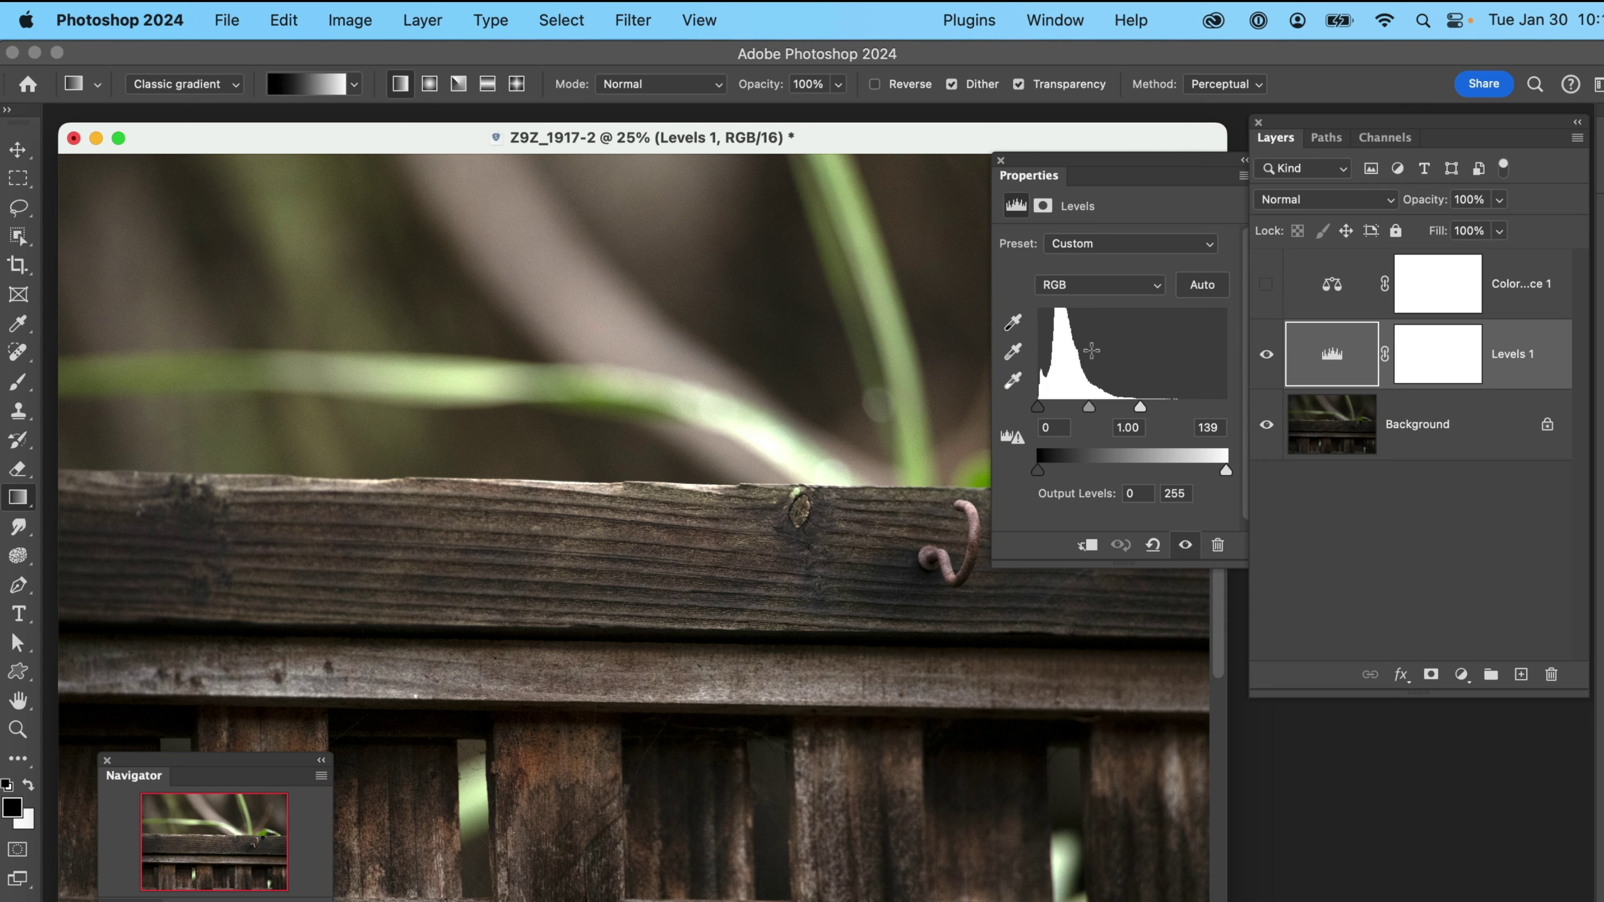
Step: Paint black on the Levels layer mask over the fence's upper board, using the Brush at size 1400
{"action": "left_click", "coordinate": [1451, 354]}
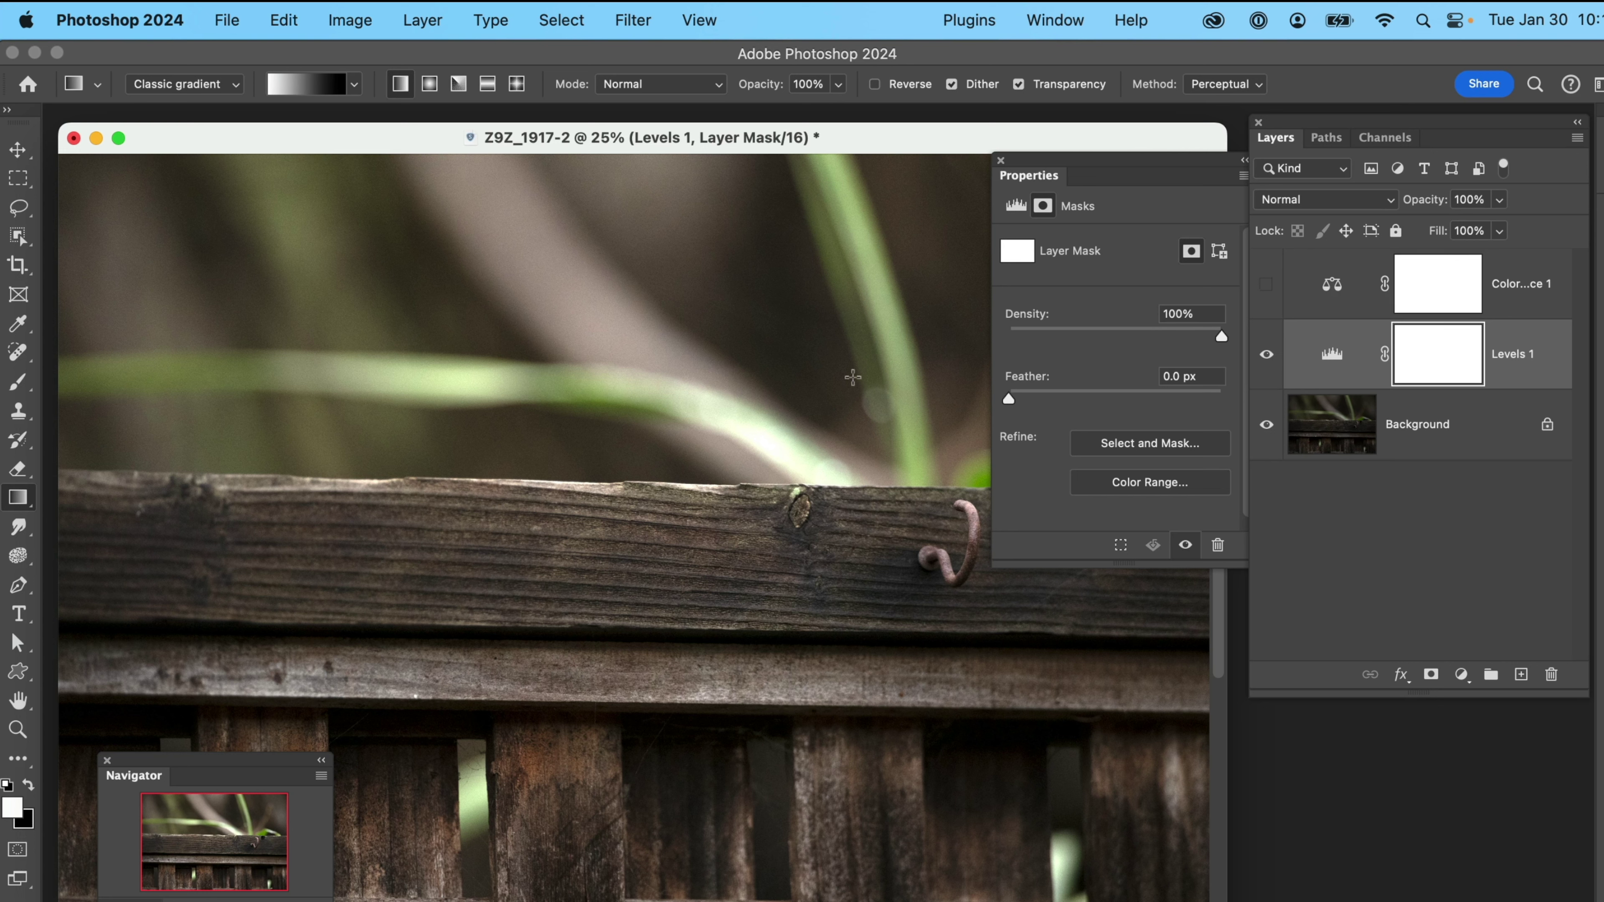
{"action": "left_click", "coordinate": [19, 383]}
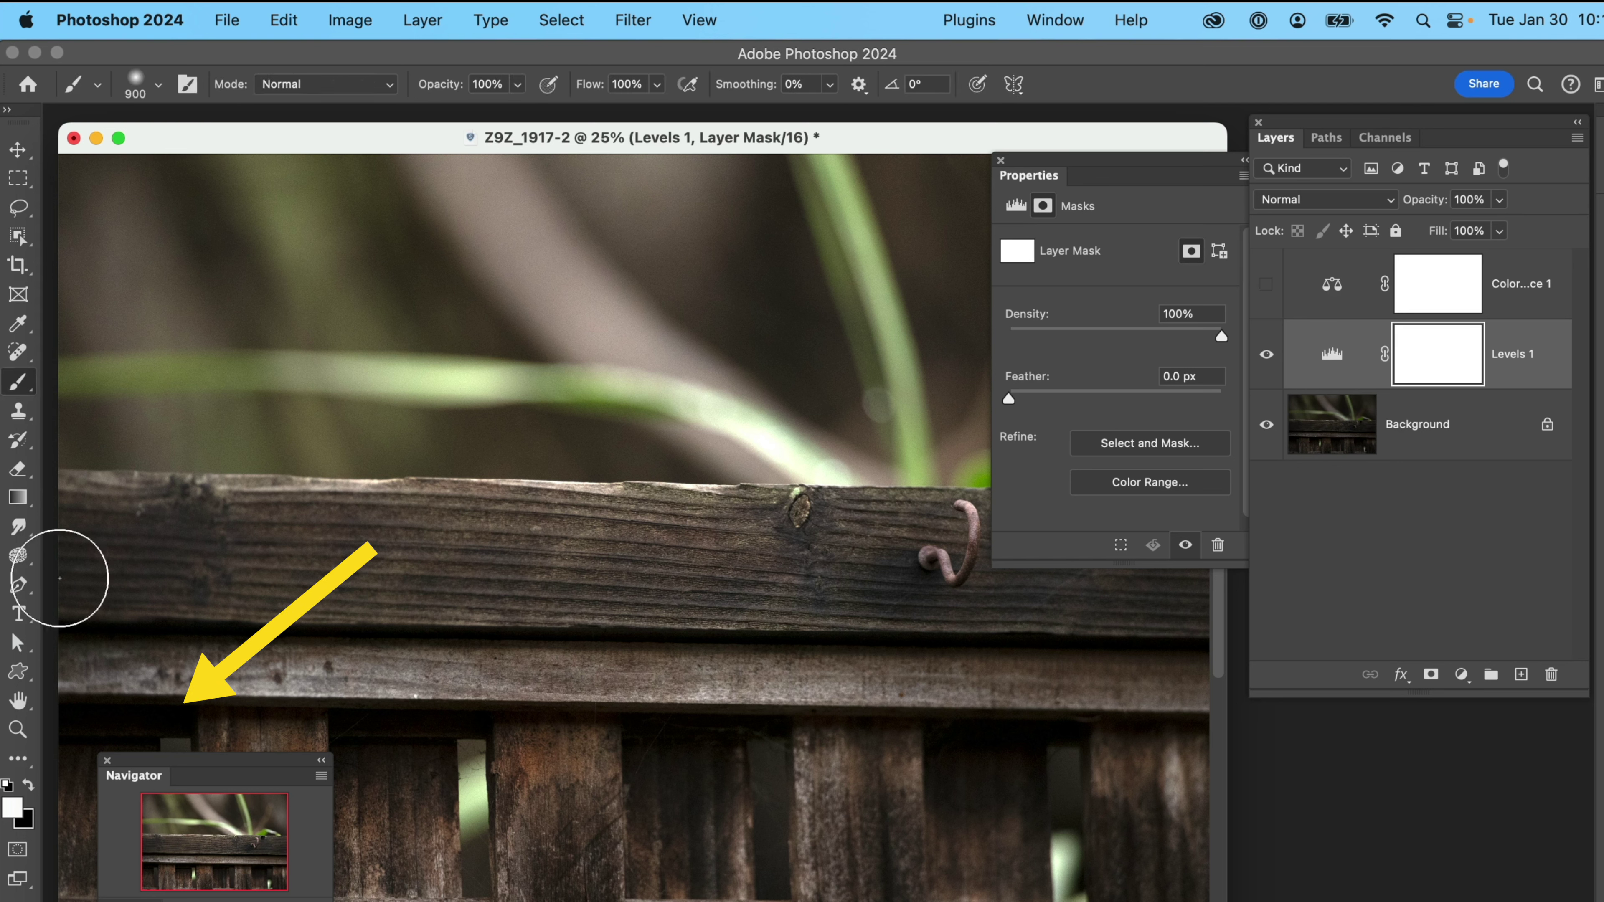
{"action": "key", "text": "x"}
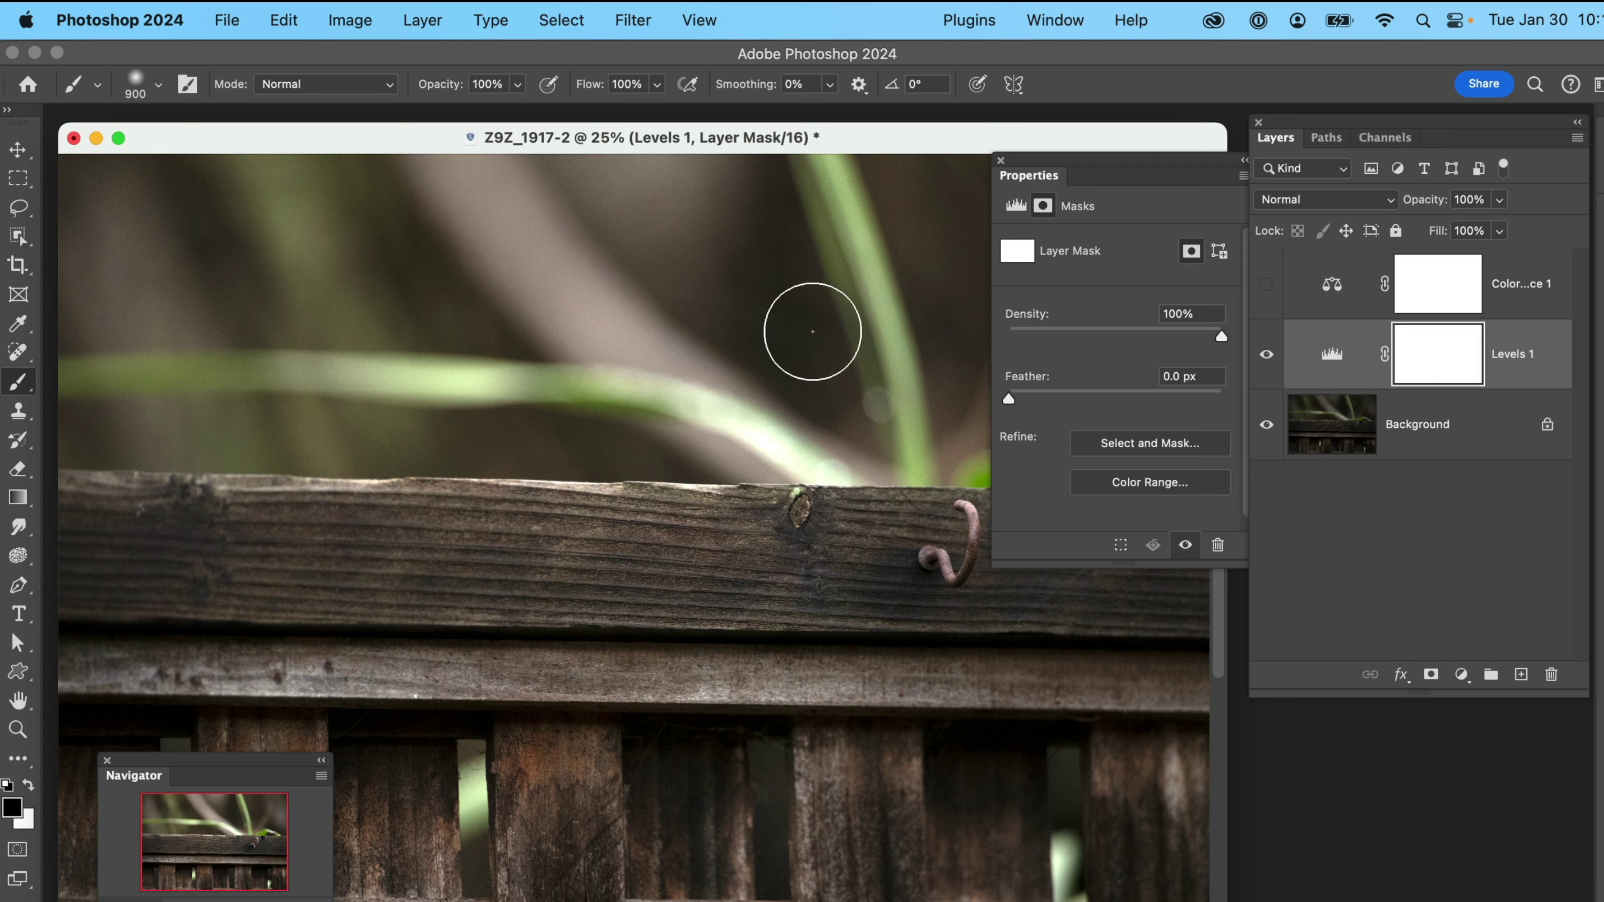
{"action": "key", "text": "bracketright"}
{"action": "key", "text": "bracketright"}
{"action": "key", "text": "bracketright"}
{"action": "key", "text": "bracketright"}
{"action": "key", "text": "bracketright"}
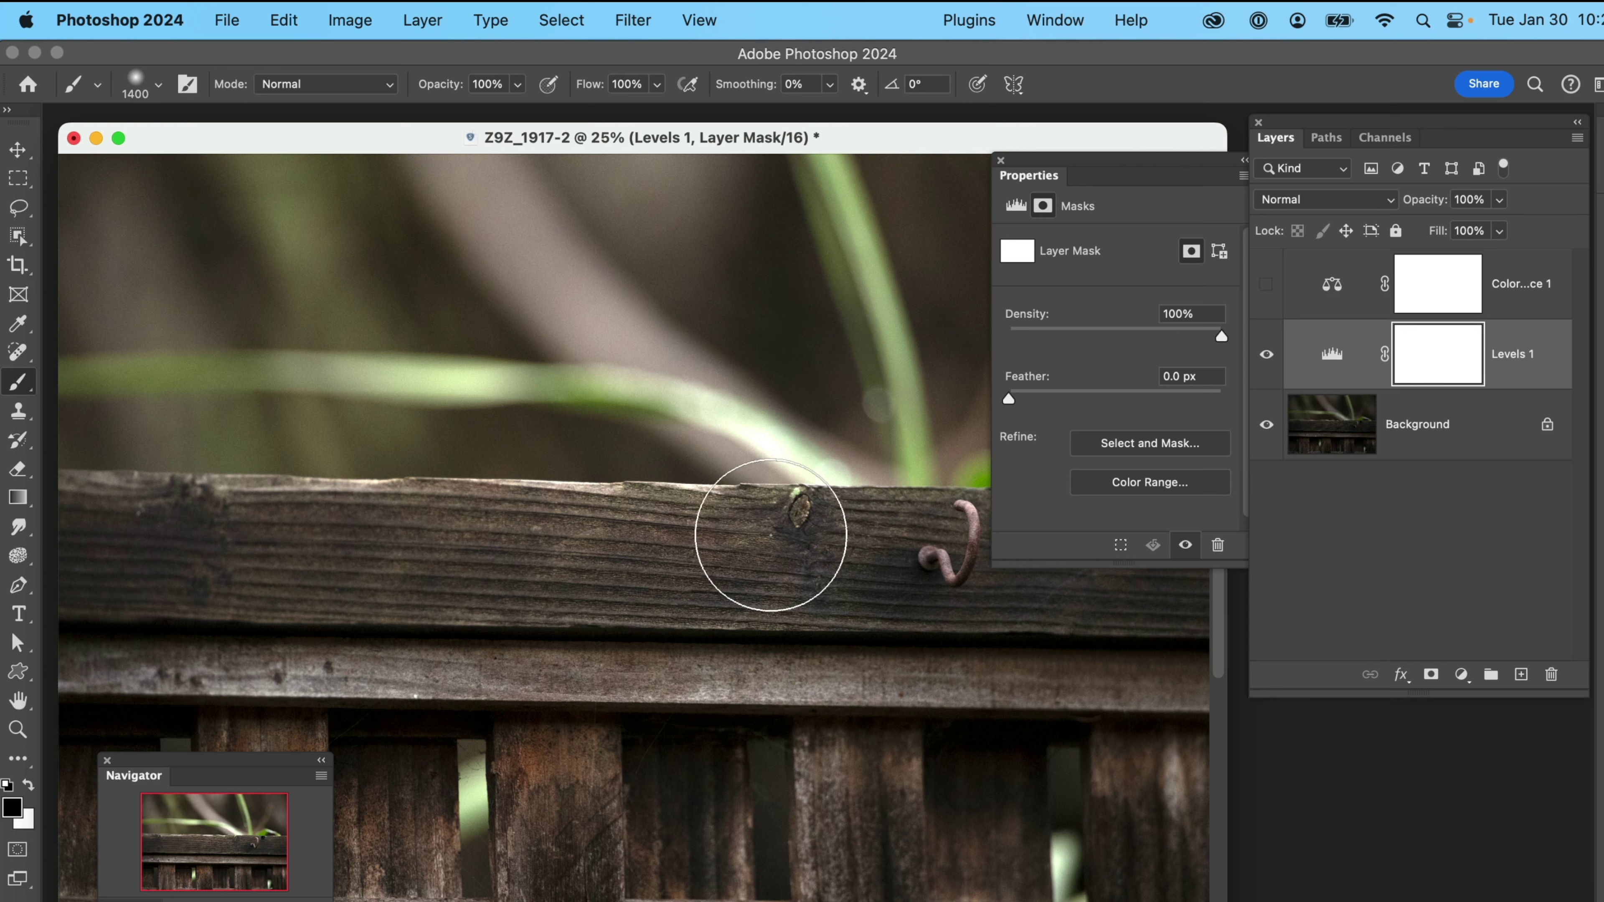
{"action": "left_click", "coordinate": [770, 536]}
{"action": "mouse_move", "coordinate": [770, 535]}
{"action": "left_mouse_down"}
{"action": "mouse_move", "coordinate": [598, 501]}
{"action": "mouse_move", "coordinate": [215, 498]}
{"action": "mouse_move", "coordinate": [562, 485]}
{"action": "mouse_move", "coordinate": [881, 527]}
{"action": "mouse_move", "coordinate": [394, 505]}
{"action": "mouse_move", "coordinate": [487, 548]}
{"action": "mouse_move", "coordinate": [850, 571]}
{"action": "mouse_move", "coordinate": [427, 577]}
{"action": "mouse_move", "coordinate": [866, 591]}
{"action": "left_mouse_up"}
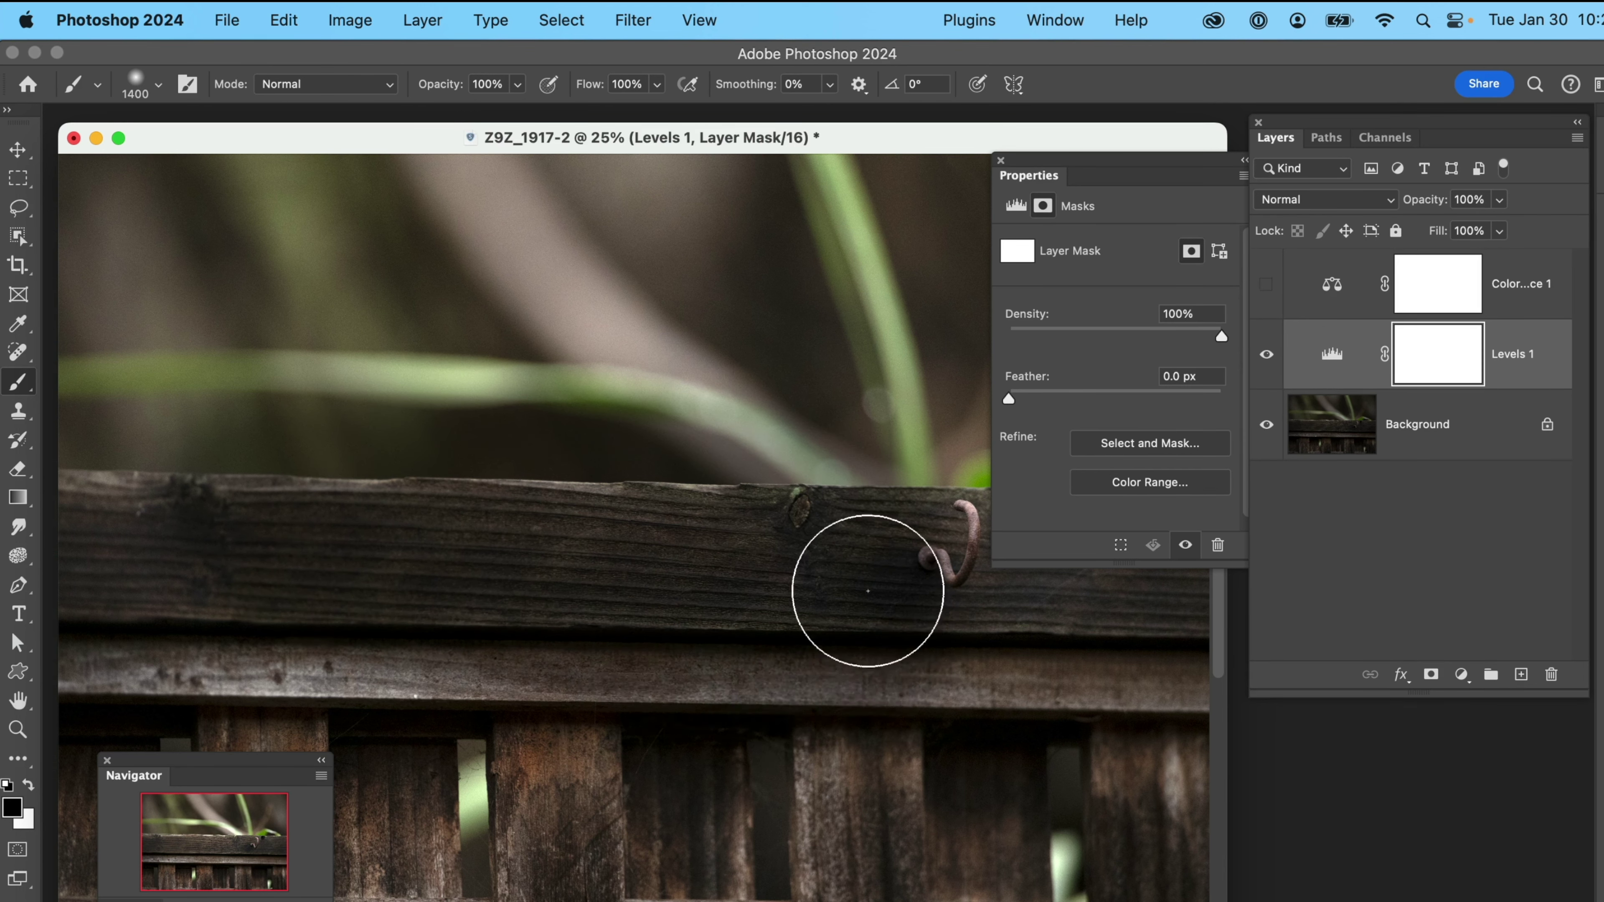
{"action": "mouse_move", "coordinate": [348, 519]}
{"action": "left_mouse_down"}
{"action": "mouse_move", "coordinate": [348, 623]}
{"action": "mouse_move", "coordinate": [766, 594]}
{"action": "mouse_move", "coordinate": [451, 502]}
{"action": "mouse_move", "coordinate": [297, 515]}
{"action": "left_mouse_up"}
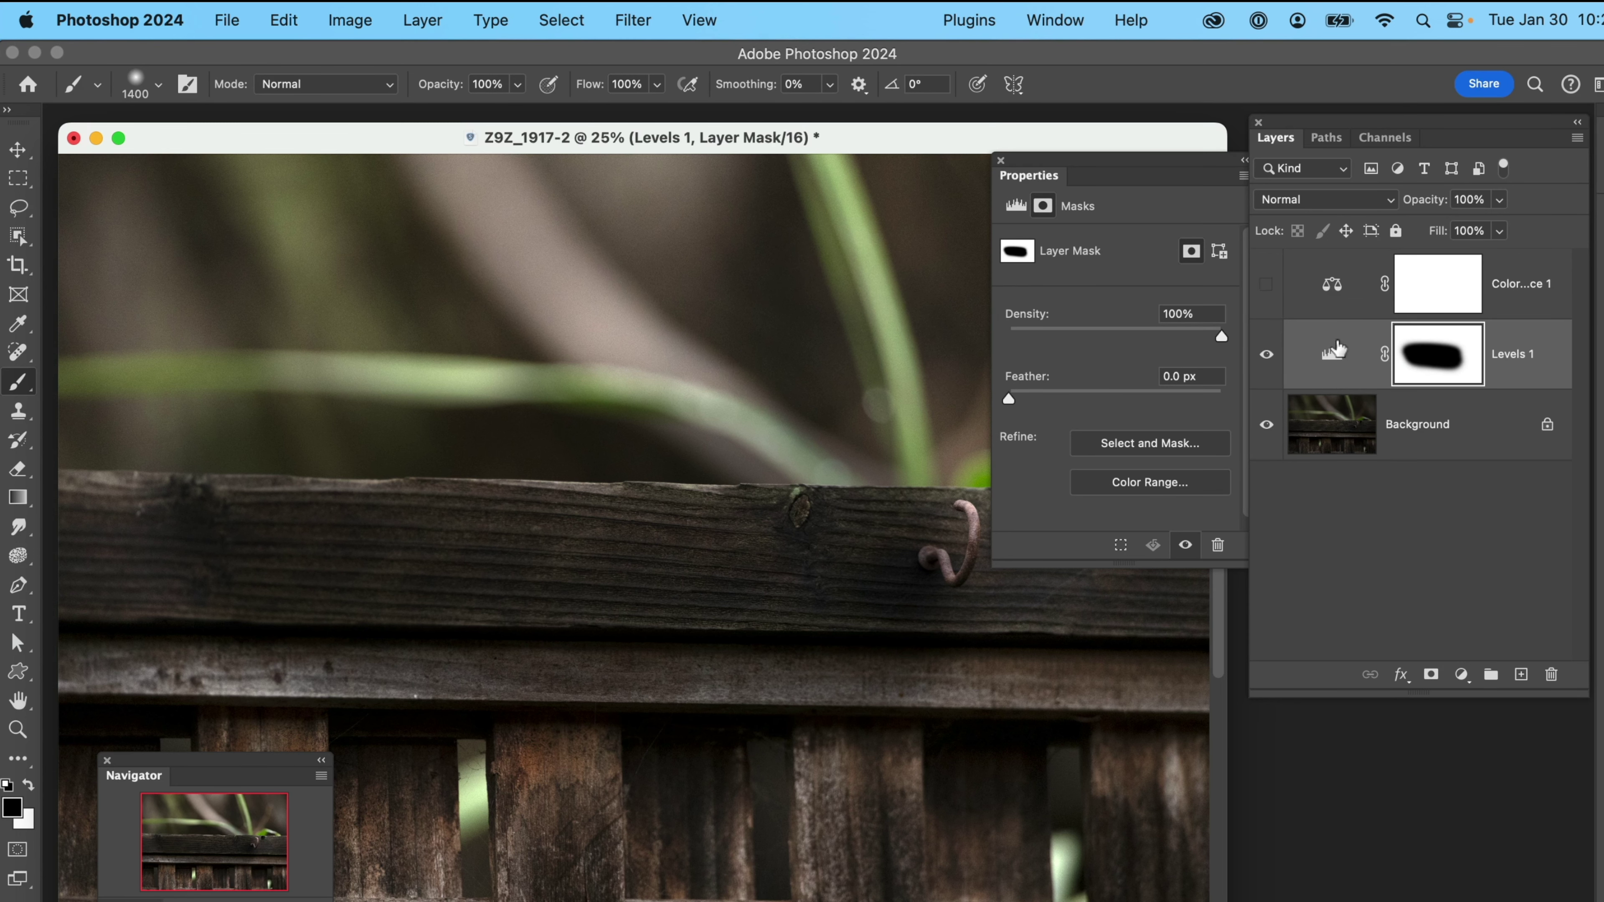
Step: Compare the photo with the Levels layer off and on, and fill its mask with white to erase the painting
{"action": "left_click", "coordinate": [1267, 355]}
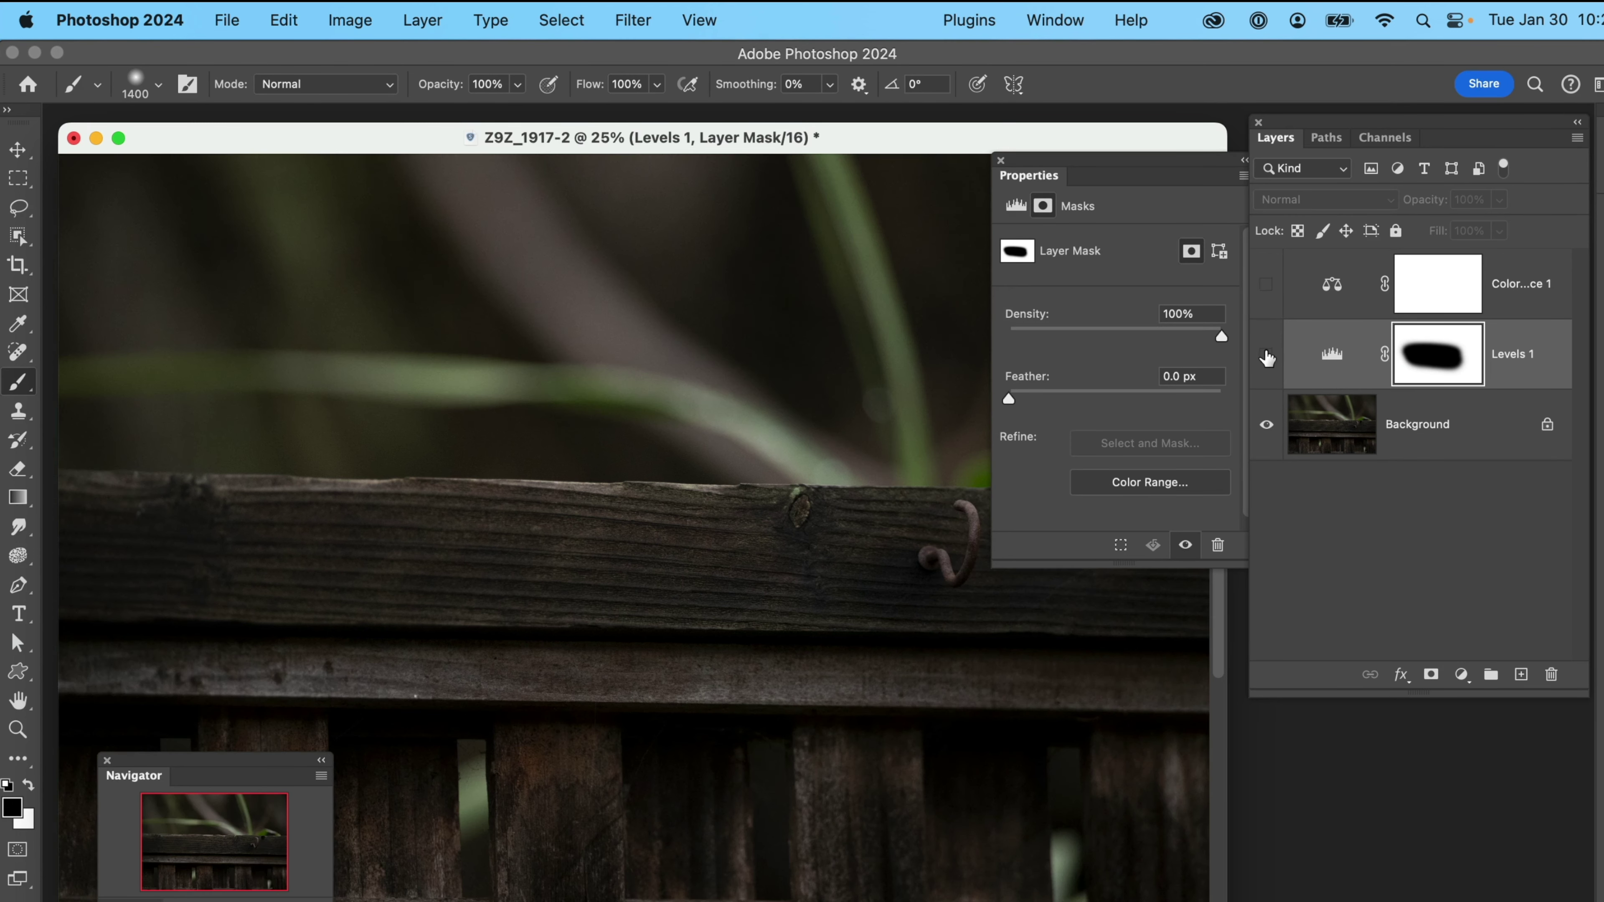
{"action": "left_click", "coordinate": [1267, 355]}
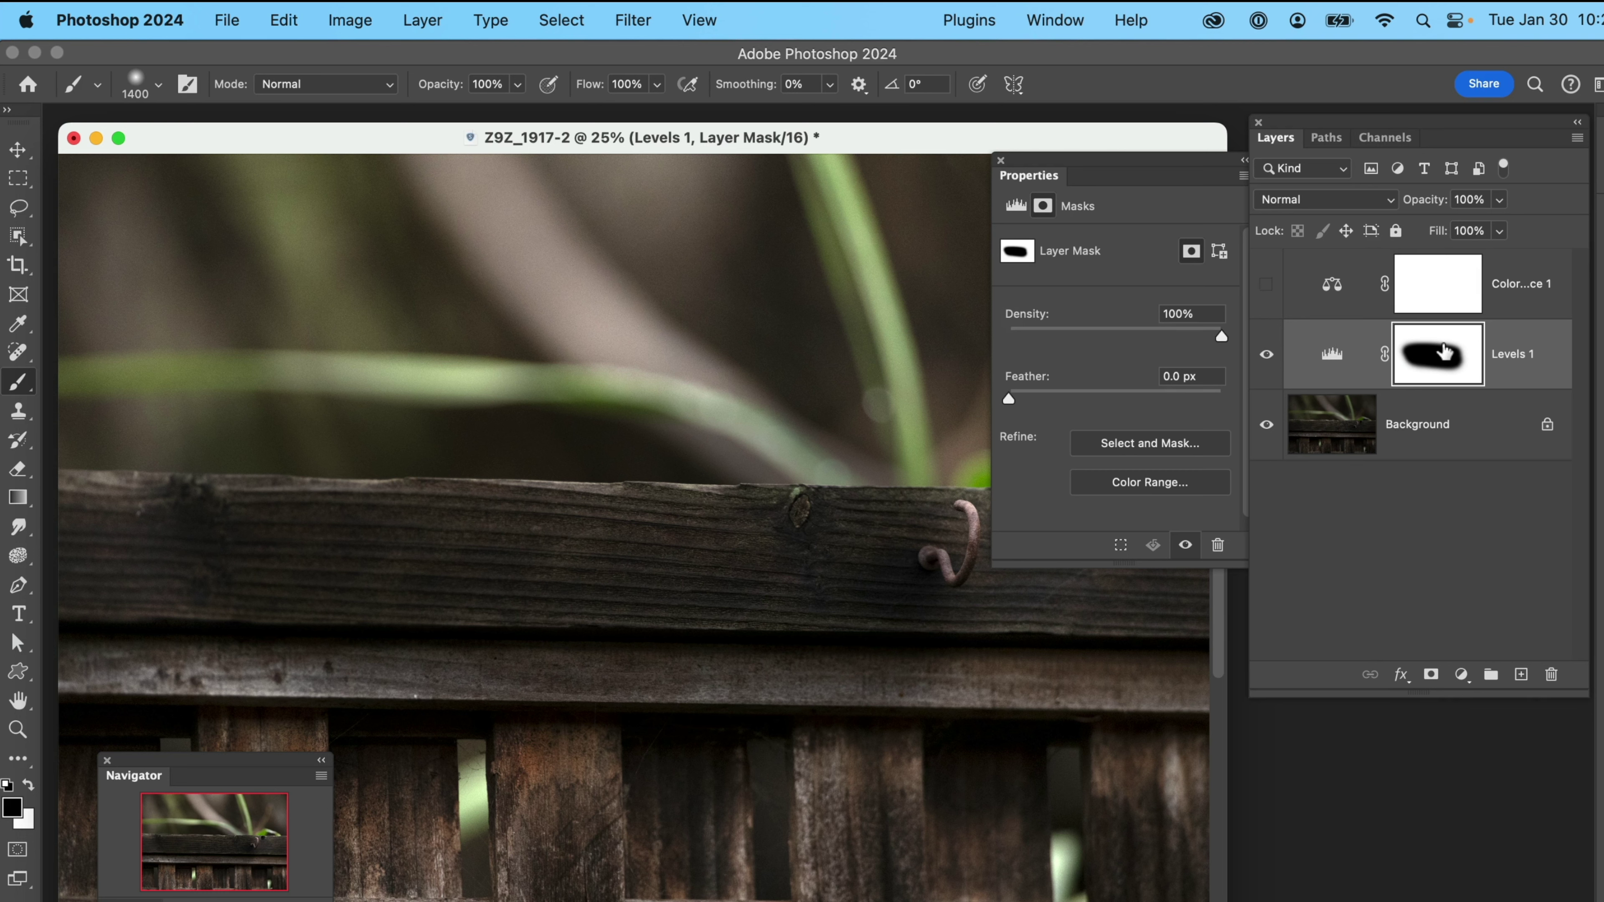
{"action": "key", "text": "super+BackSpace"}
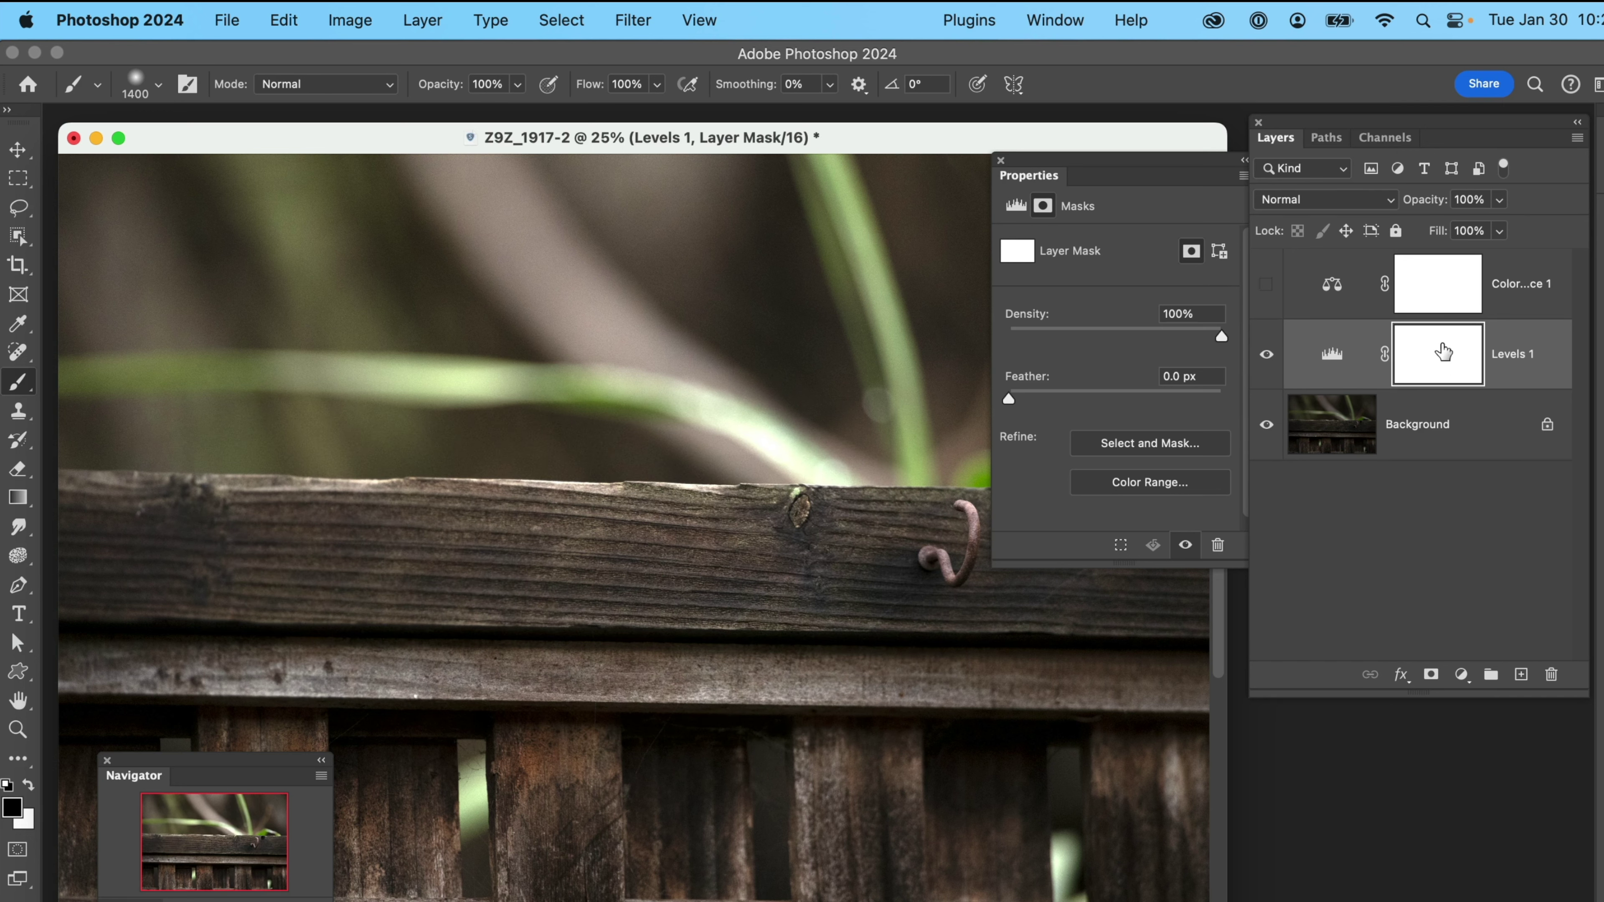
Step: Draw a linear black-to-transparent gradient across the Levels mask, undo it, and redraw it starting further right and ending just past the hook
{"action": "left_click", "coordinate": [19, 498]}
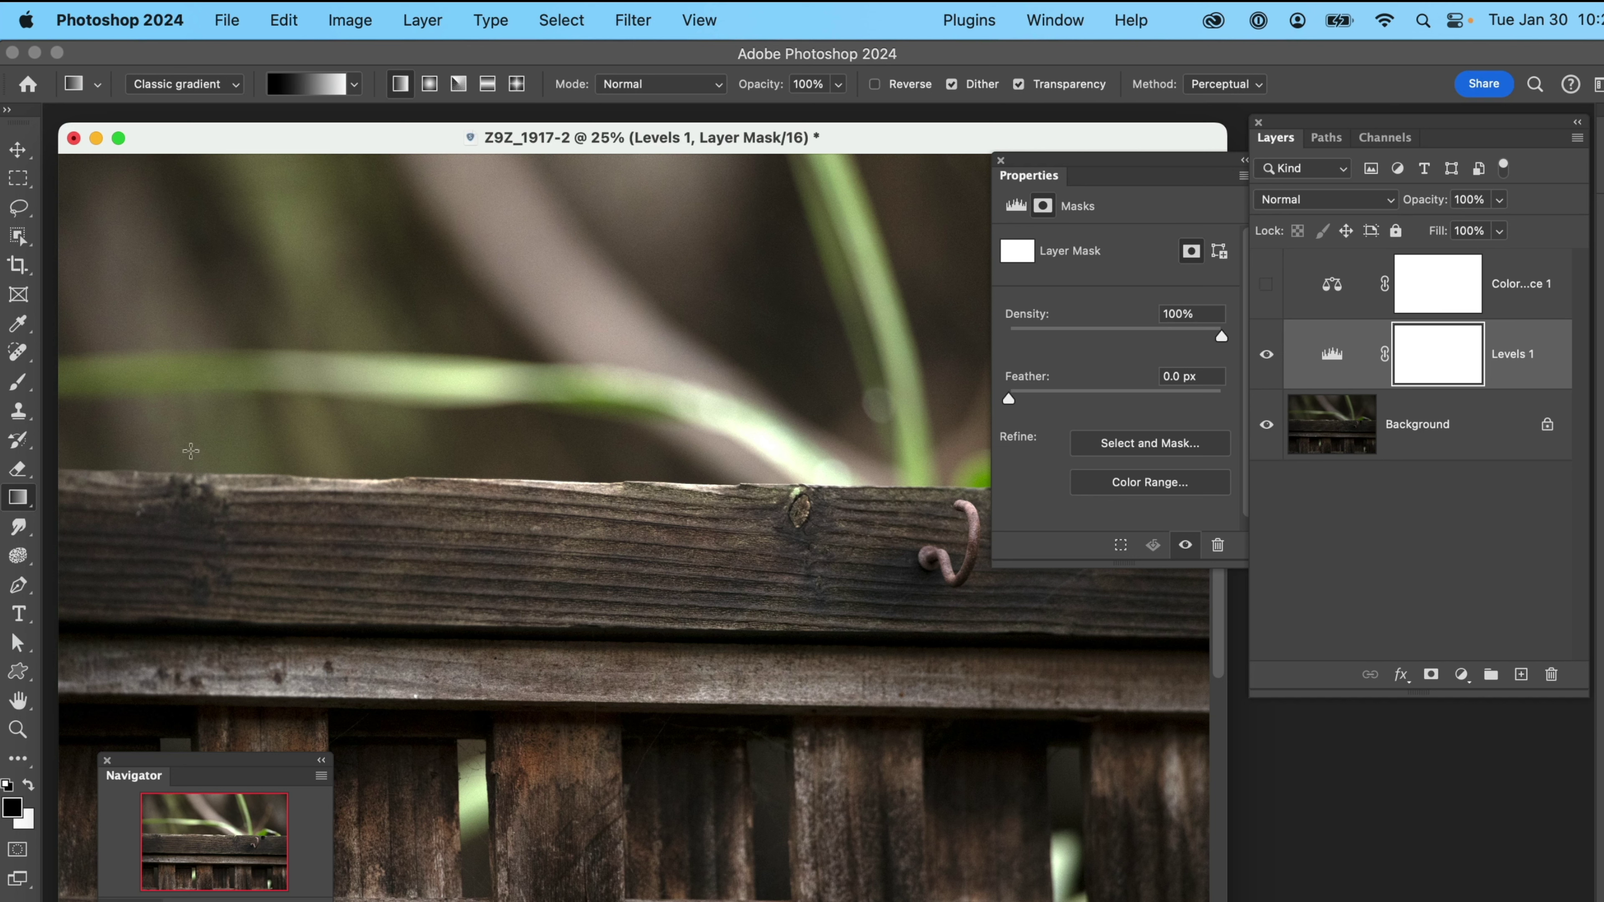
{"action": "left_click", "coordinate": [355, 89]}
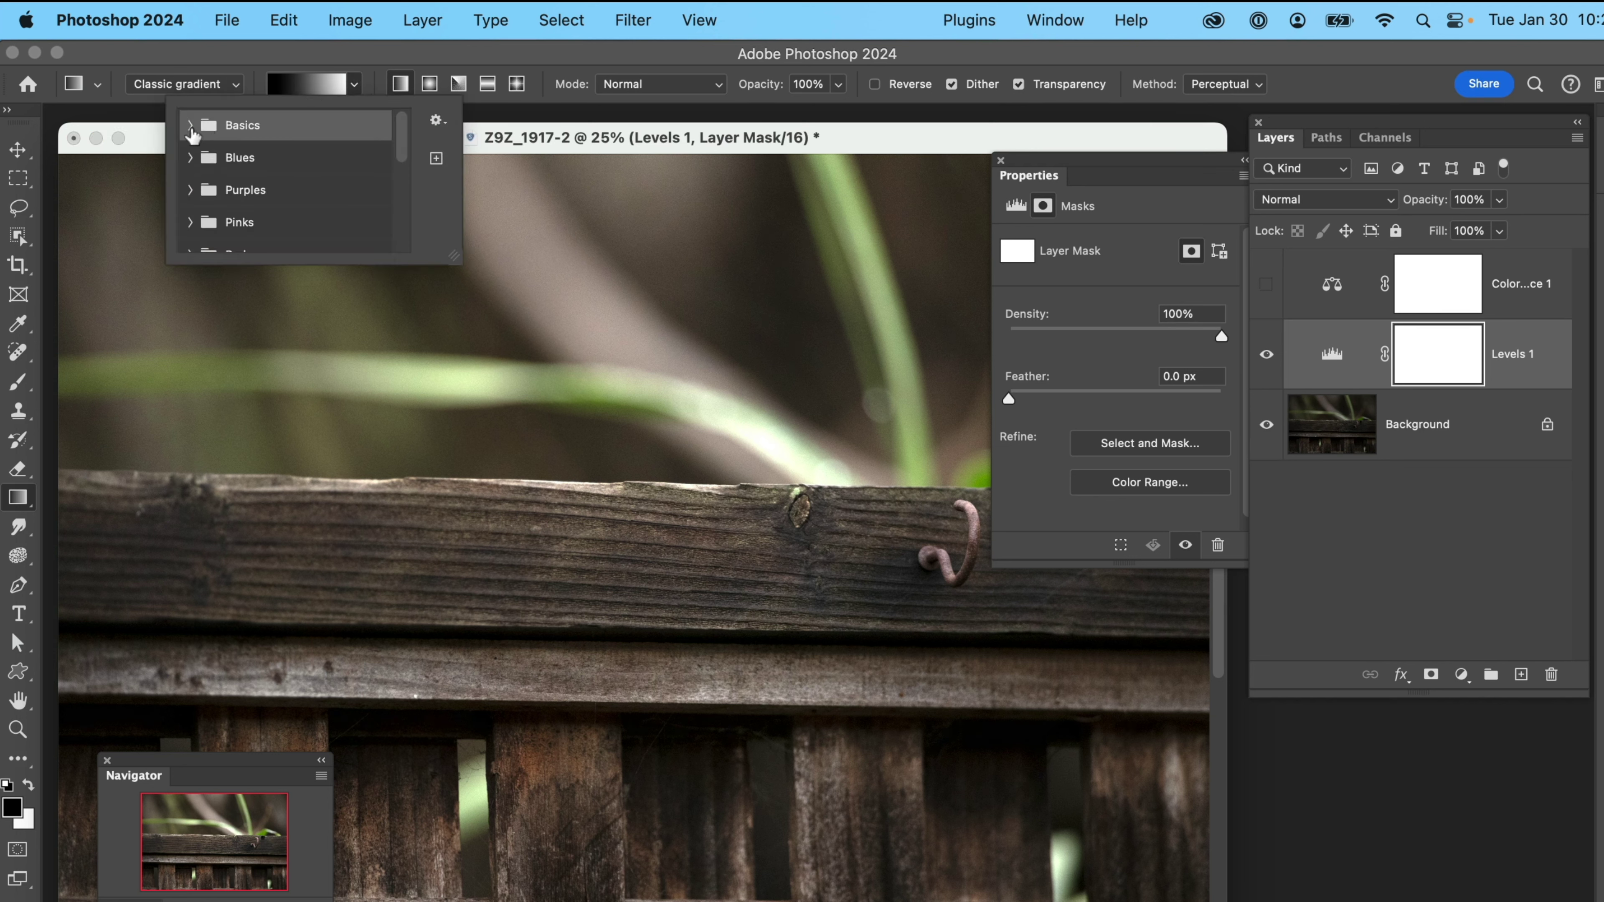
{"action": "left_click", "coordinate": [209, 125]}
{"action": "left_click", "coordinate": [241, 157]}
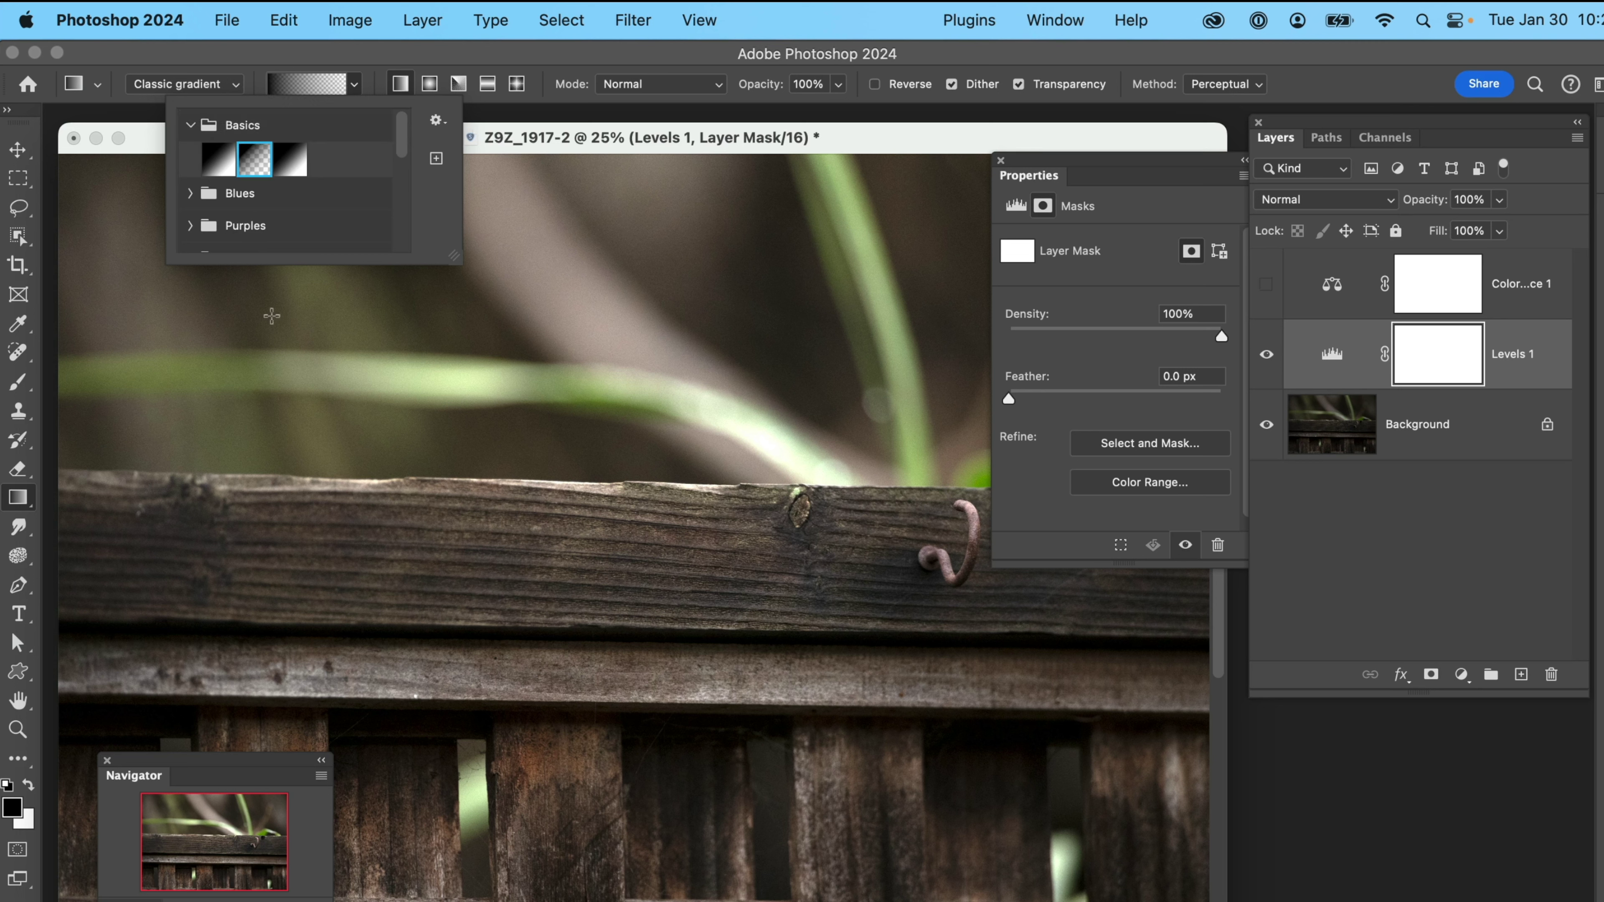
{"action": "left_click", "coordinate": [267, 304]}
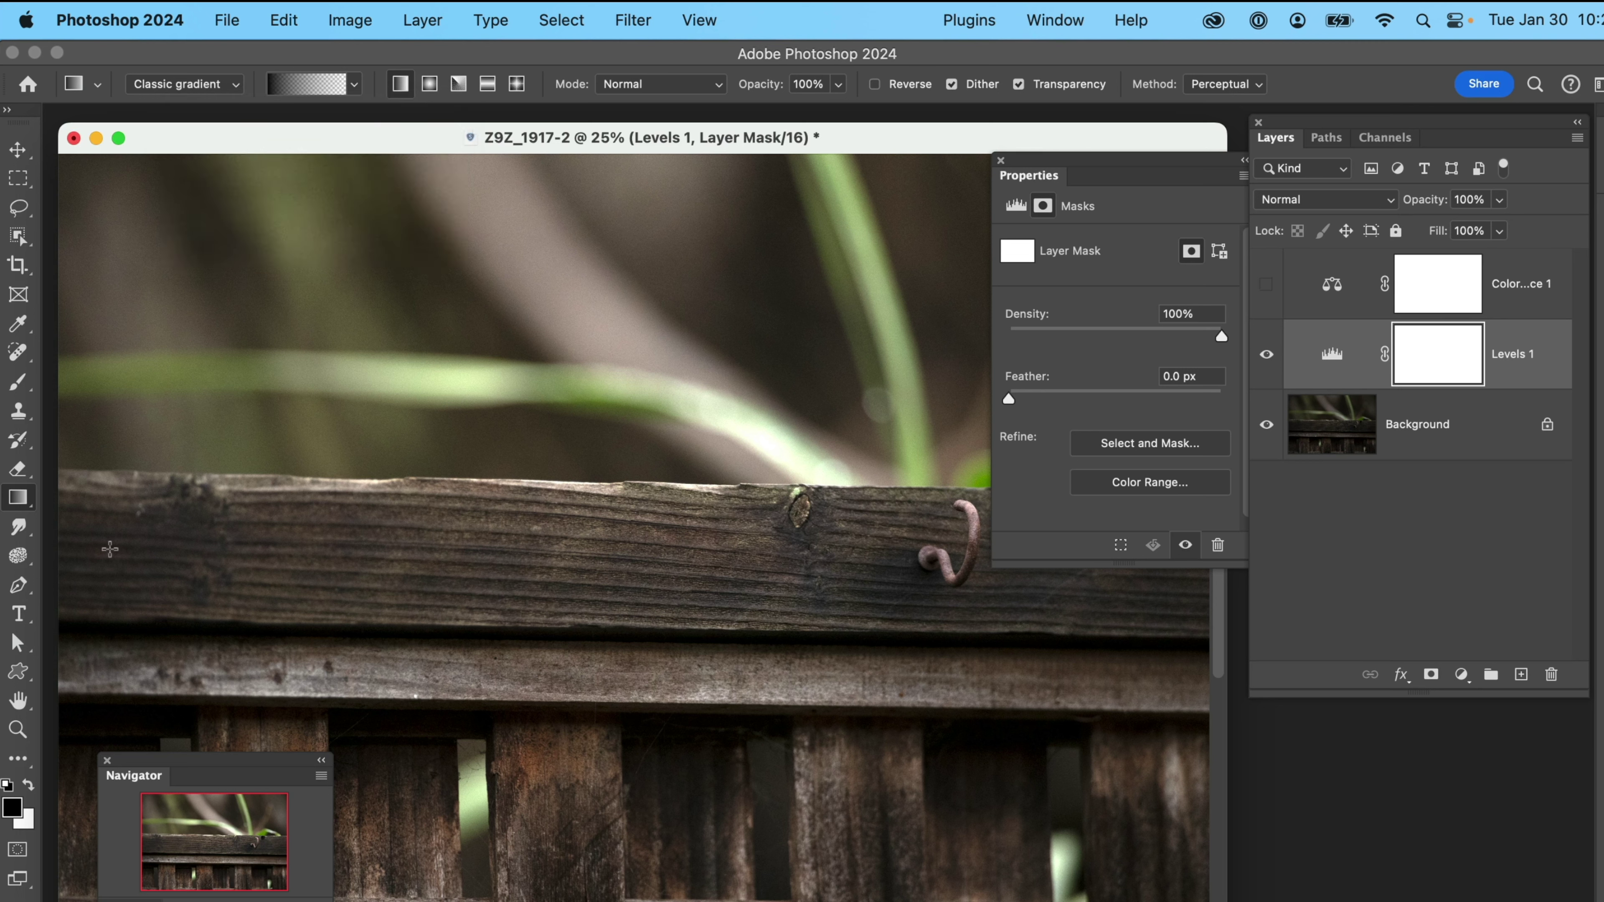
{"action": "left_click_drag", "start_coordinate": [110, 549], "coordinate": [910, 585]}
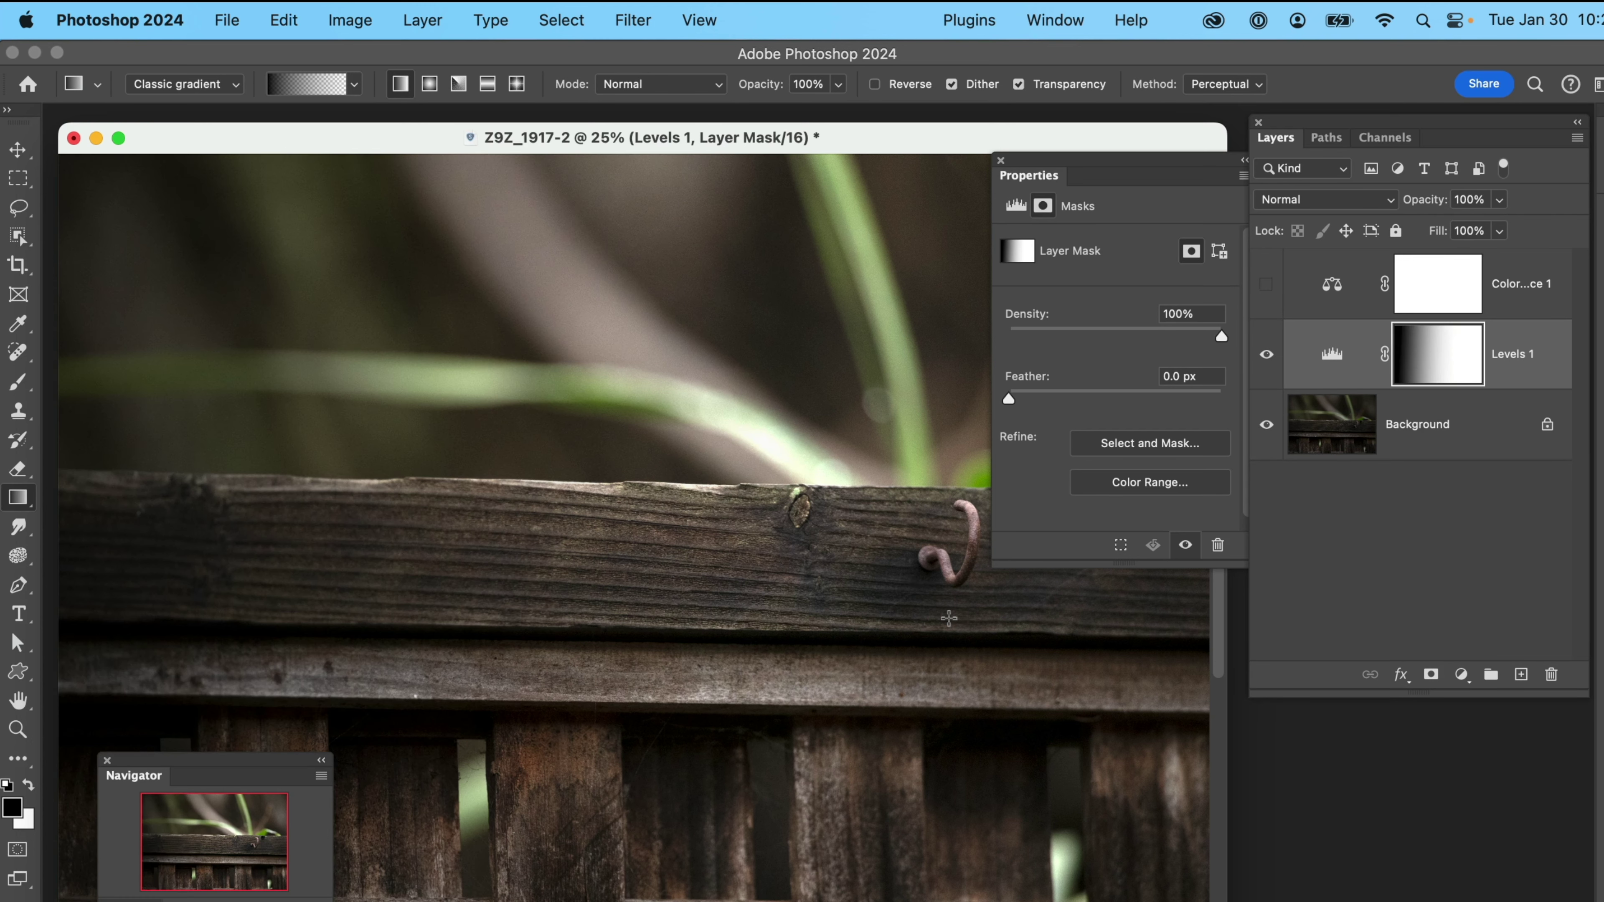
{"action": "key", "text": "super+z"}
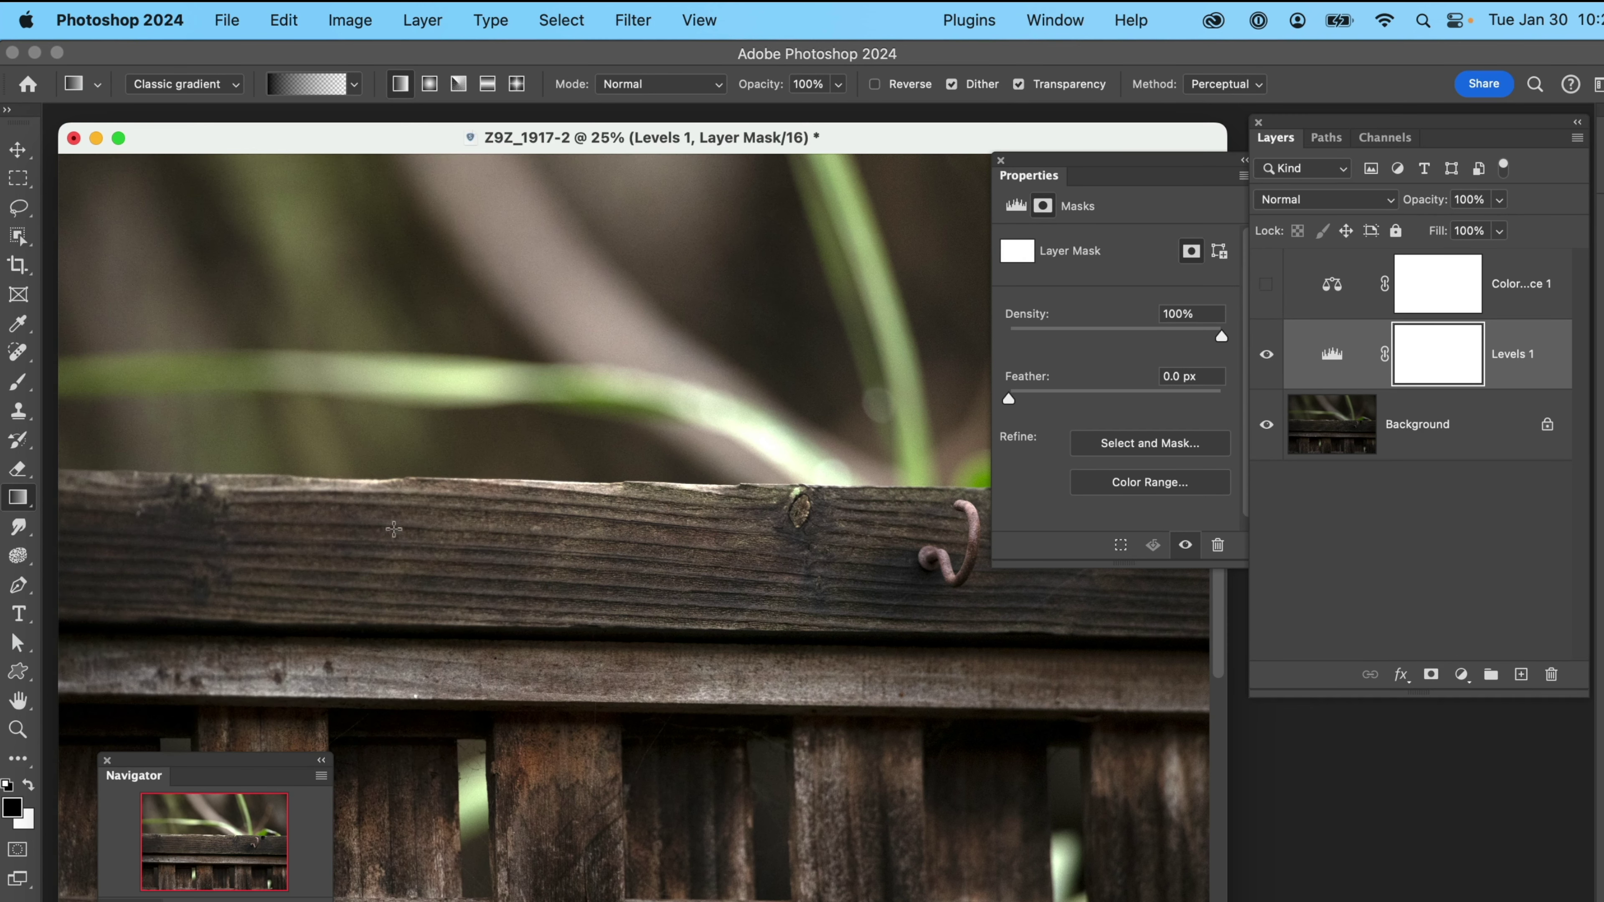
{"action": "left_click_drag", "start_coordinate": [349, 531], "coordinate": [1008, 533]}
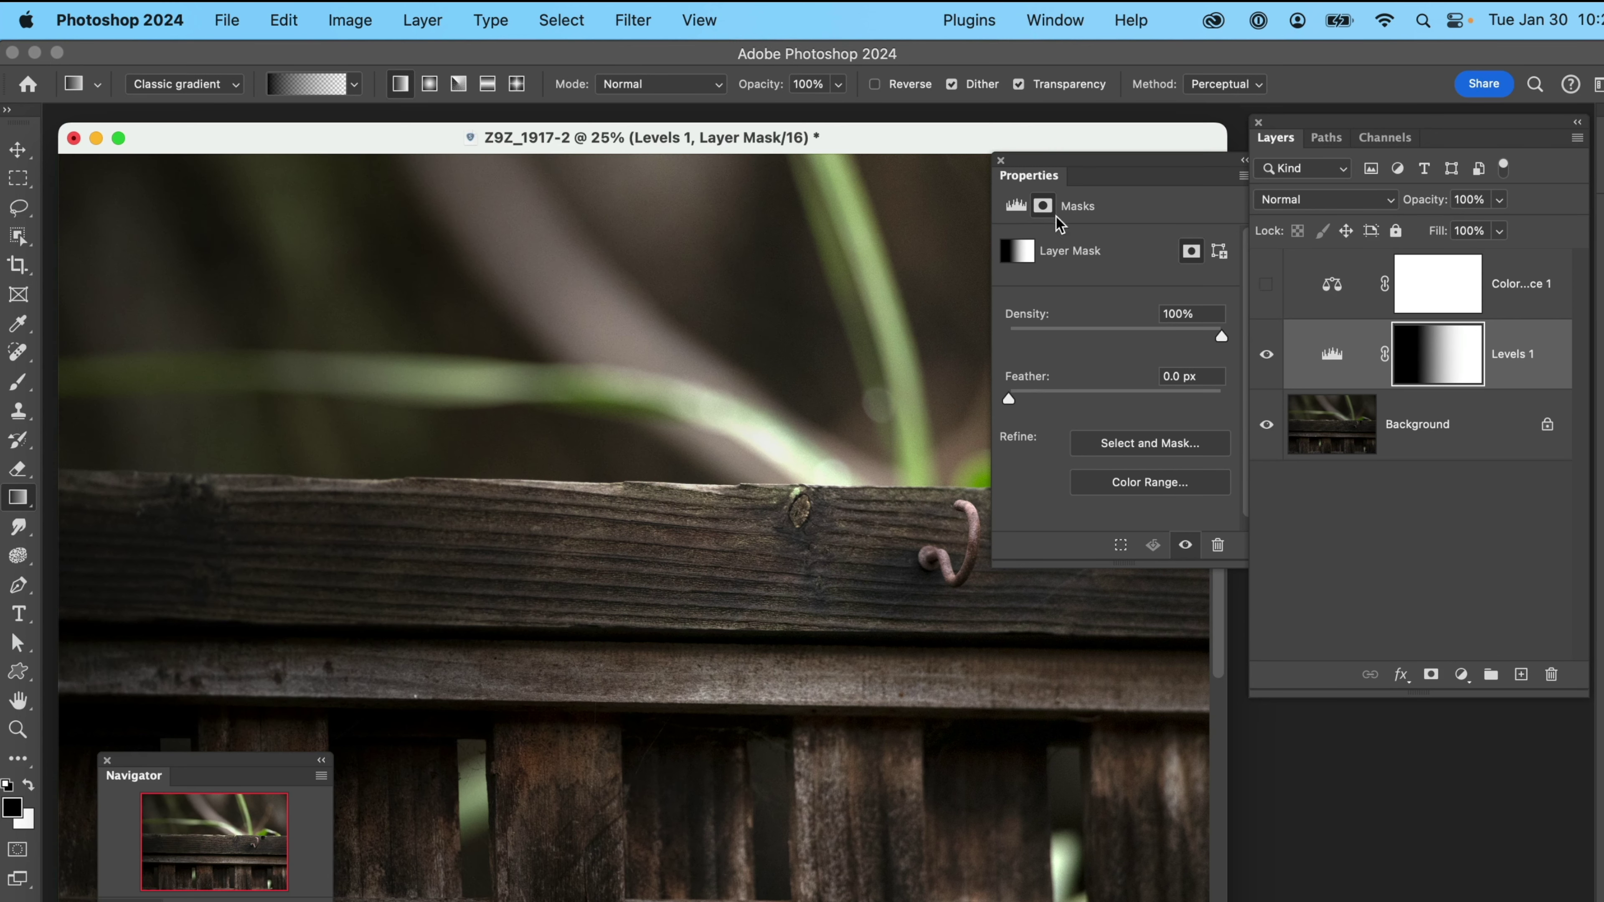
{"action": "left_click", "coordinate": [1241, 161]}
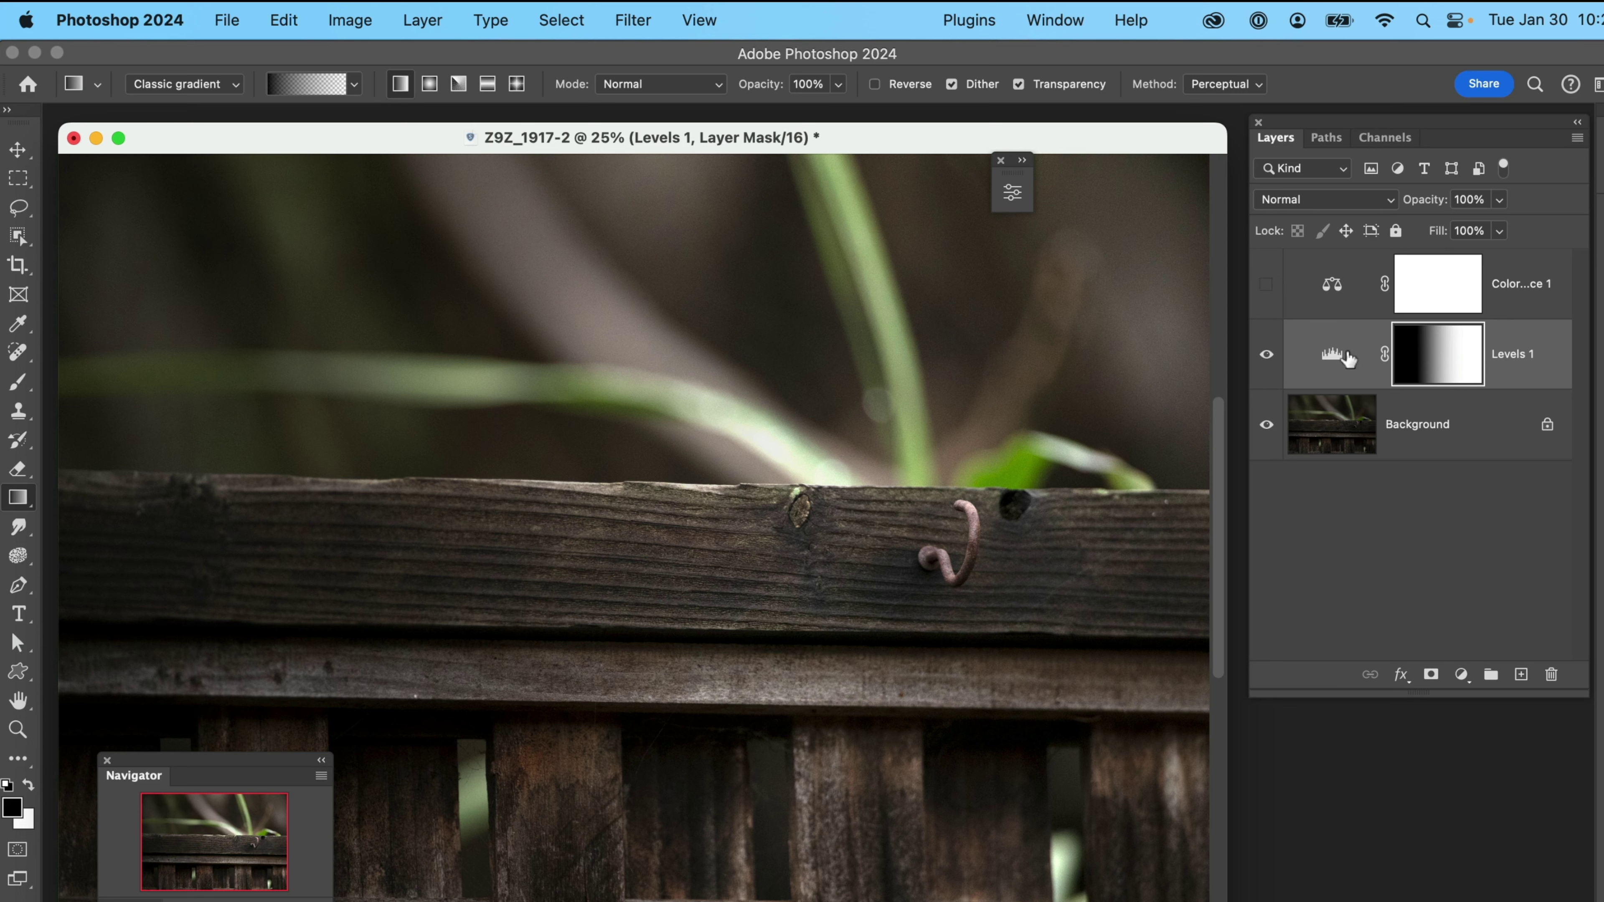
Step: Delete the Levels layer and make the Color Balance layer visible again
{"action": "left_click", "coordinate": [1328, 361]}
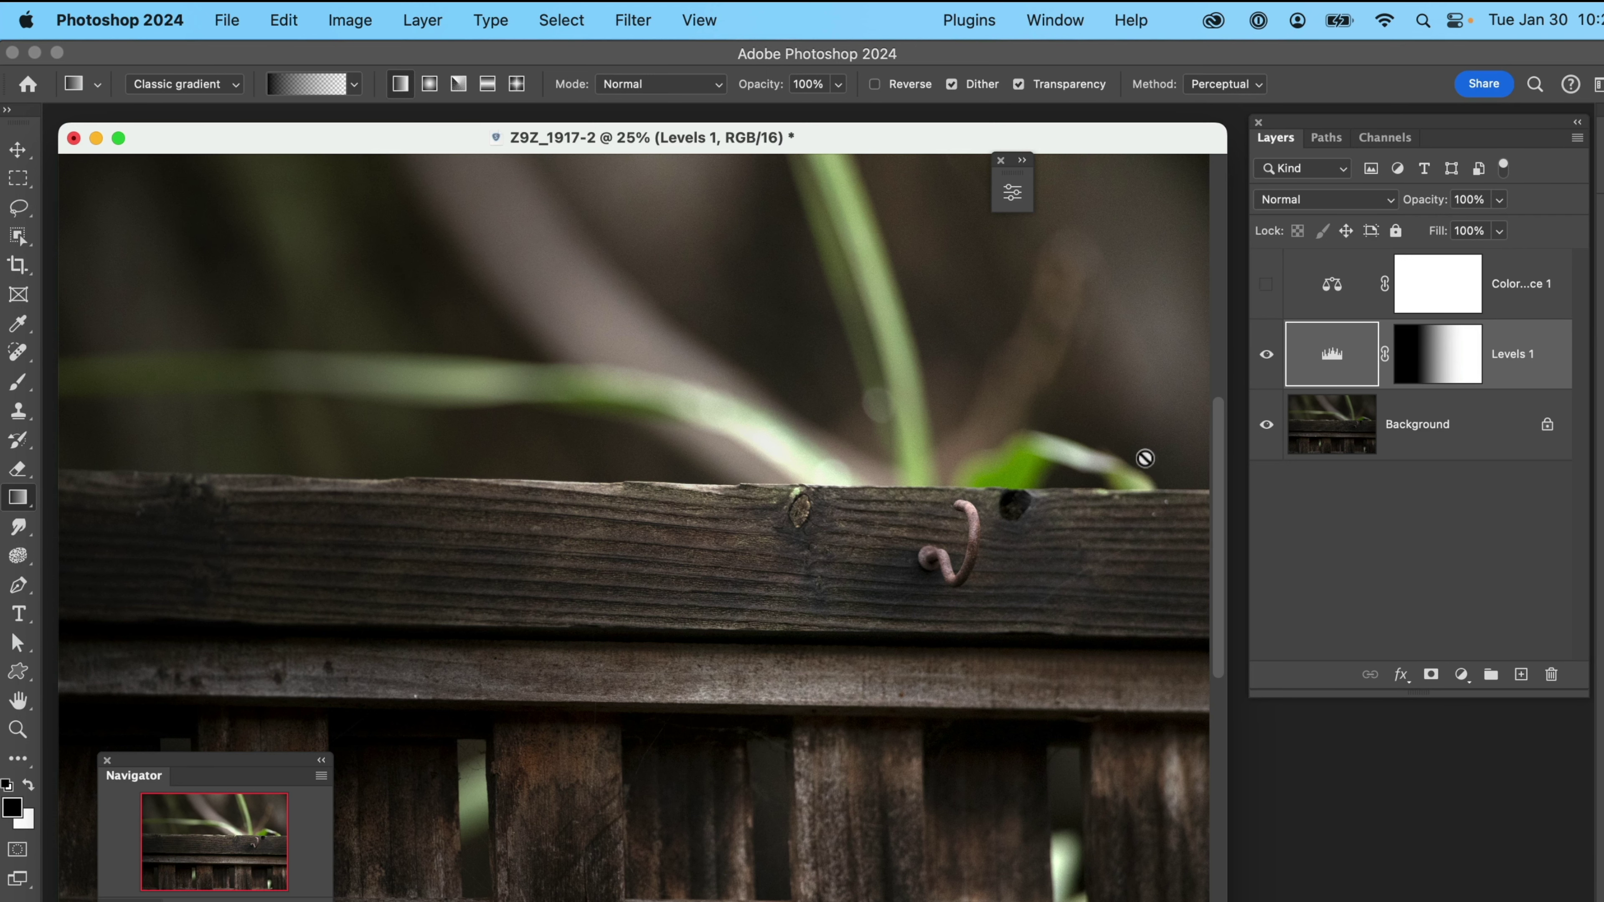
{"action": "left_click_drag", "start_coordinate": [1531, 358], "coordinate": [1550, 675]}
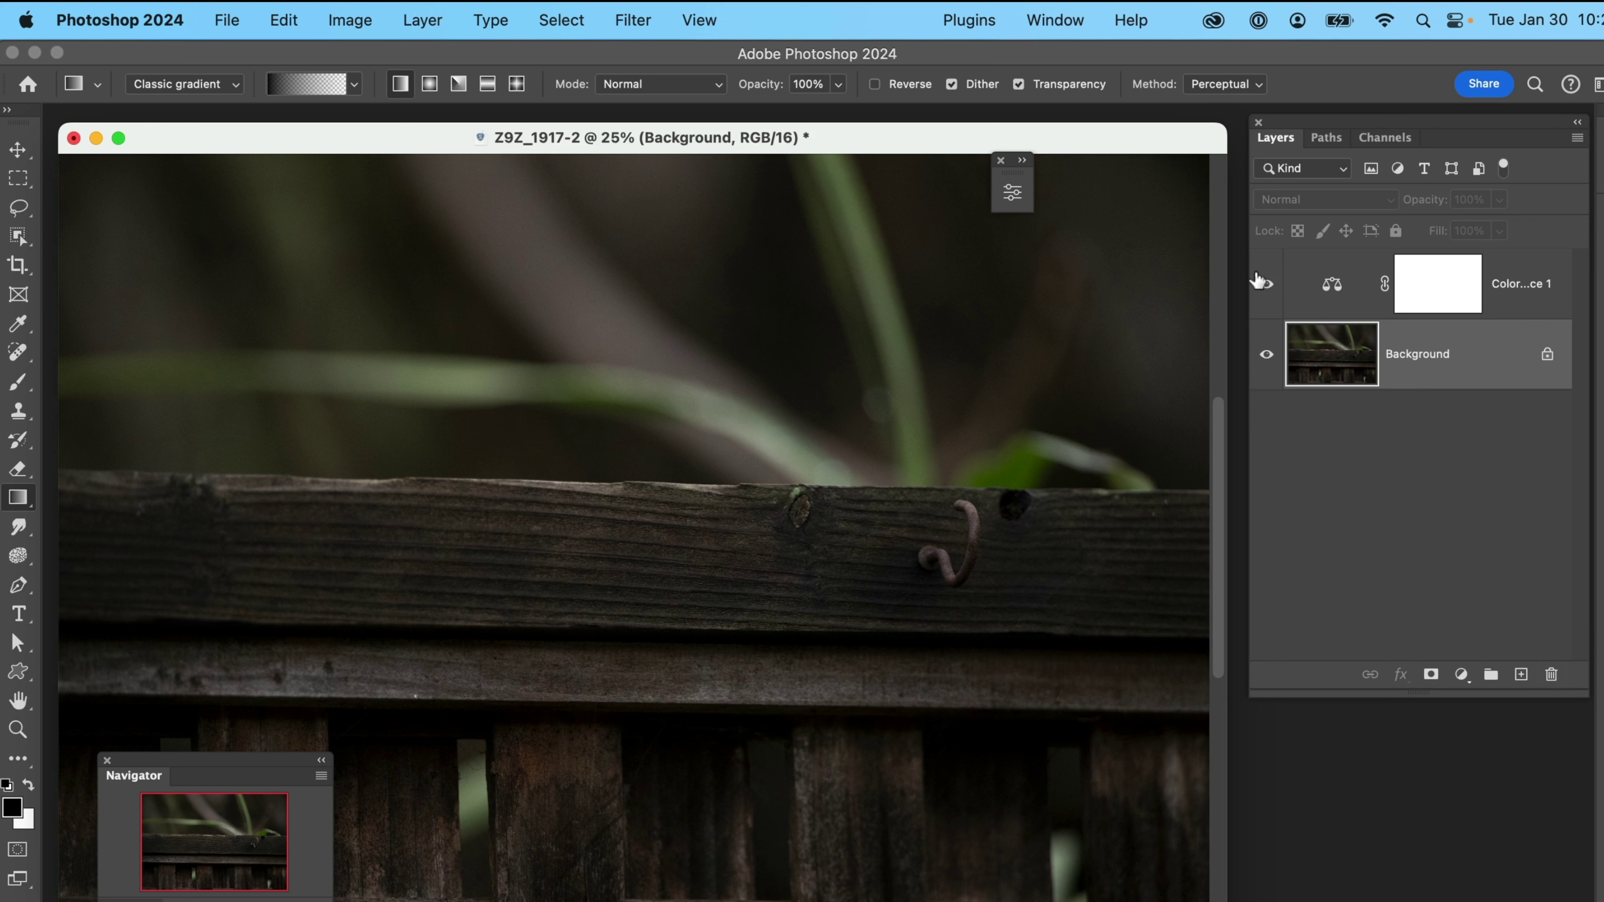
Step: Set the Color Balance layer's midtones to +74 cyan-red and -67 yellow-blue, and collapse its properties
{"action": "double_click", "coordinate": [1331, 287]}
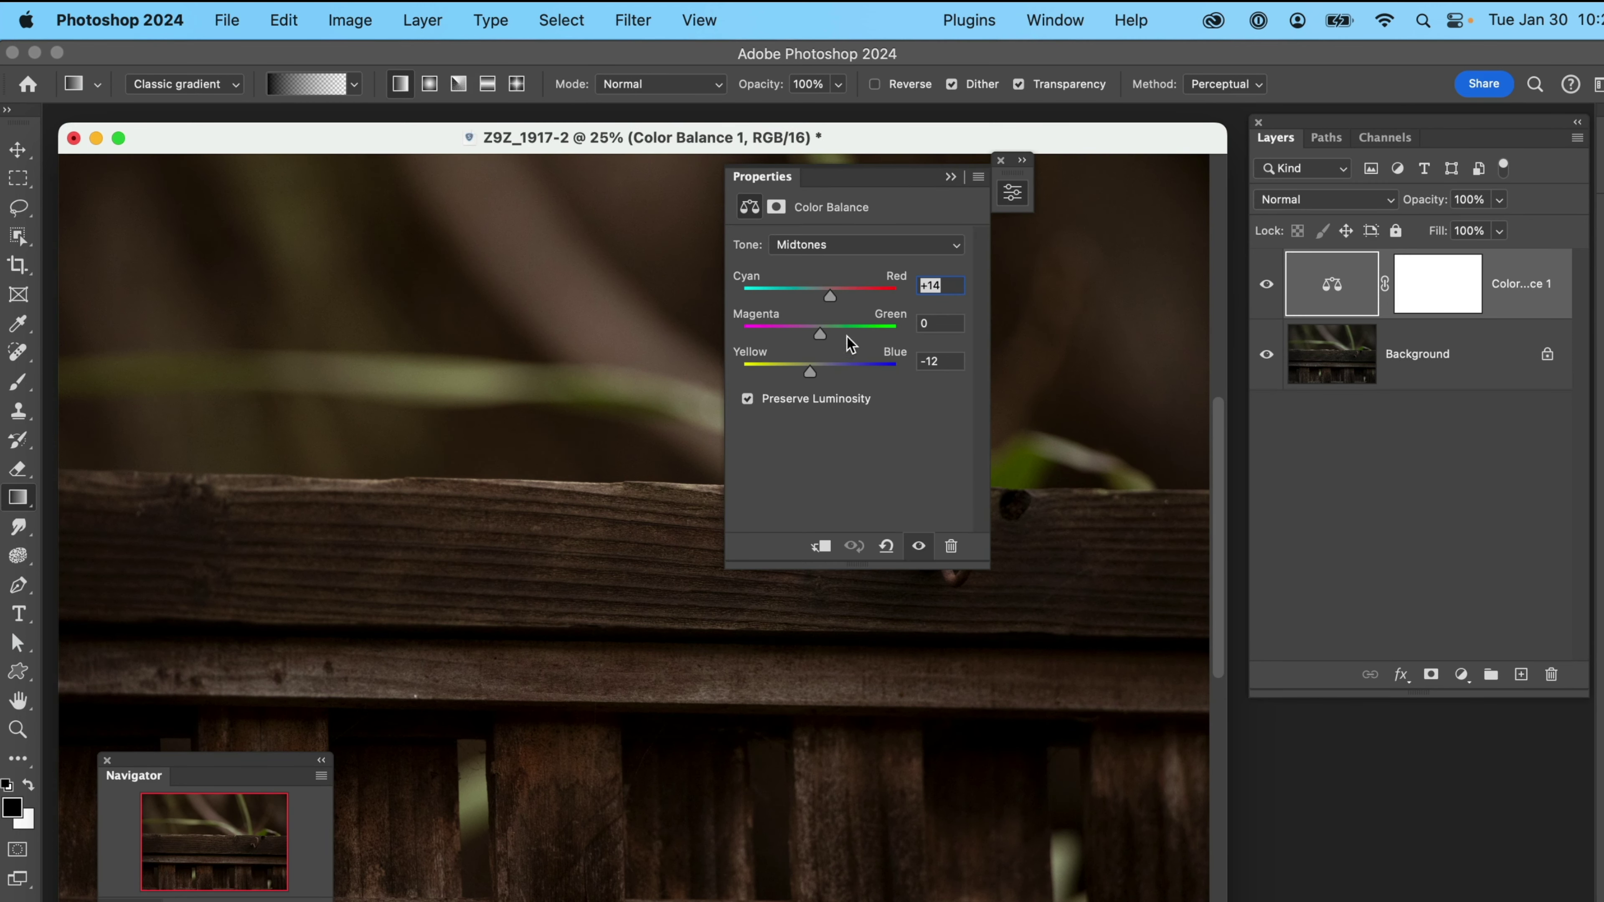
{"action": "left_click_drag", "start_coordinate": [827, 295], "coordinate": [878, 297]}
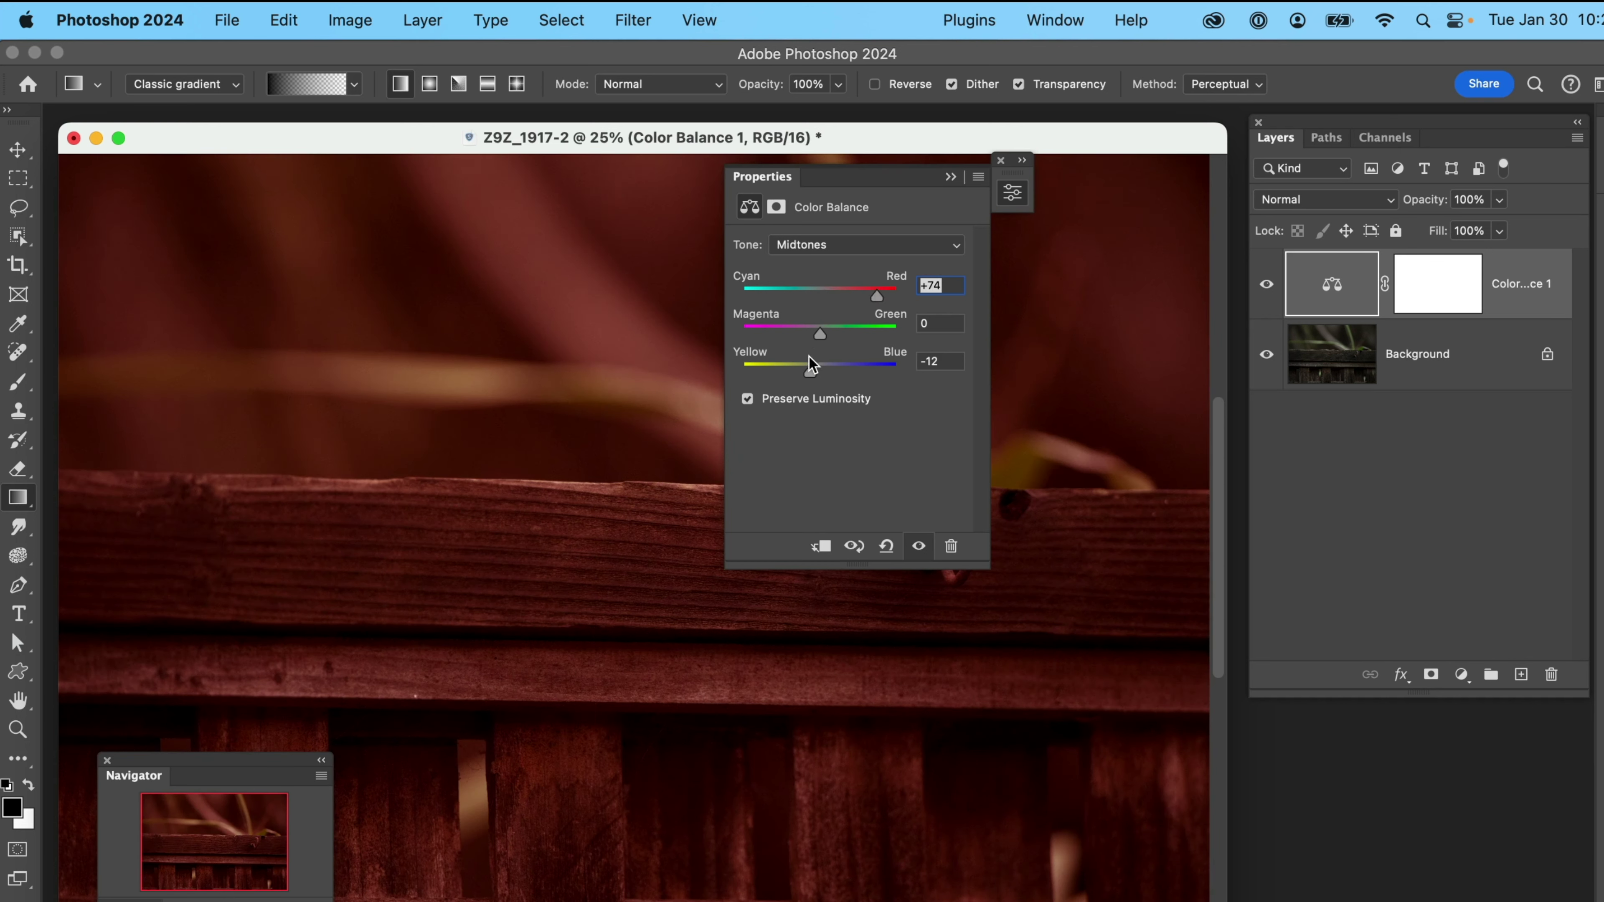
{"action": "left_click_drag", "start_coordinate": [809, 373], "coordinate": [768, 379]}
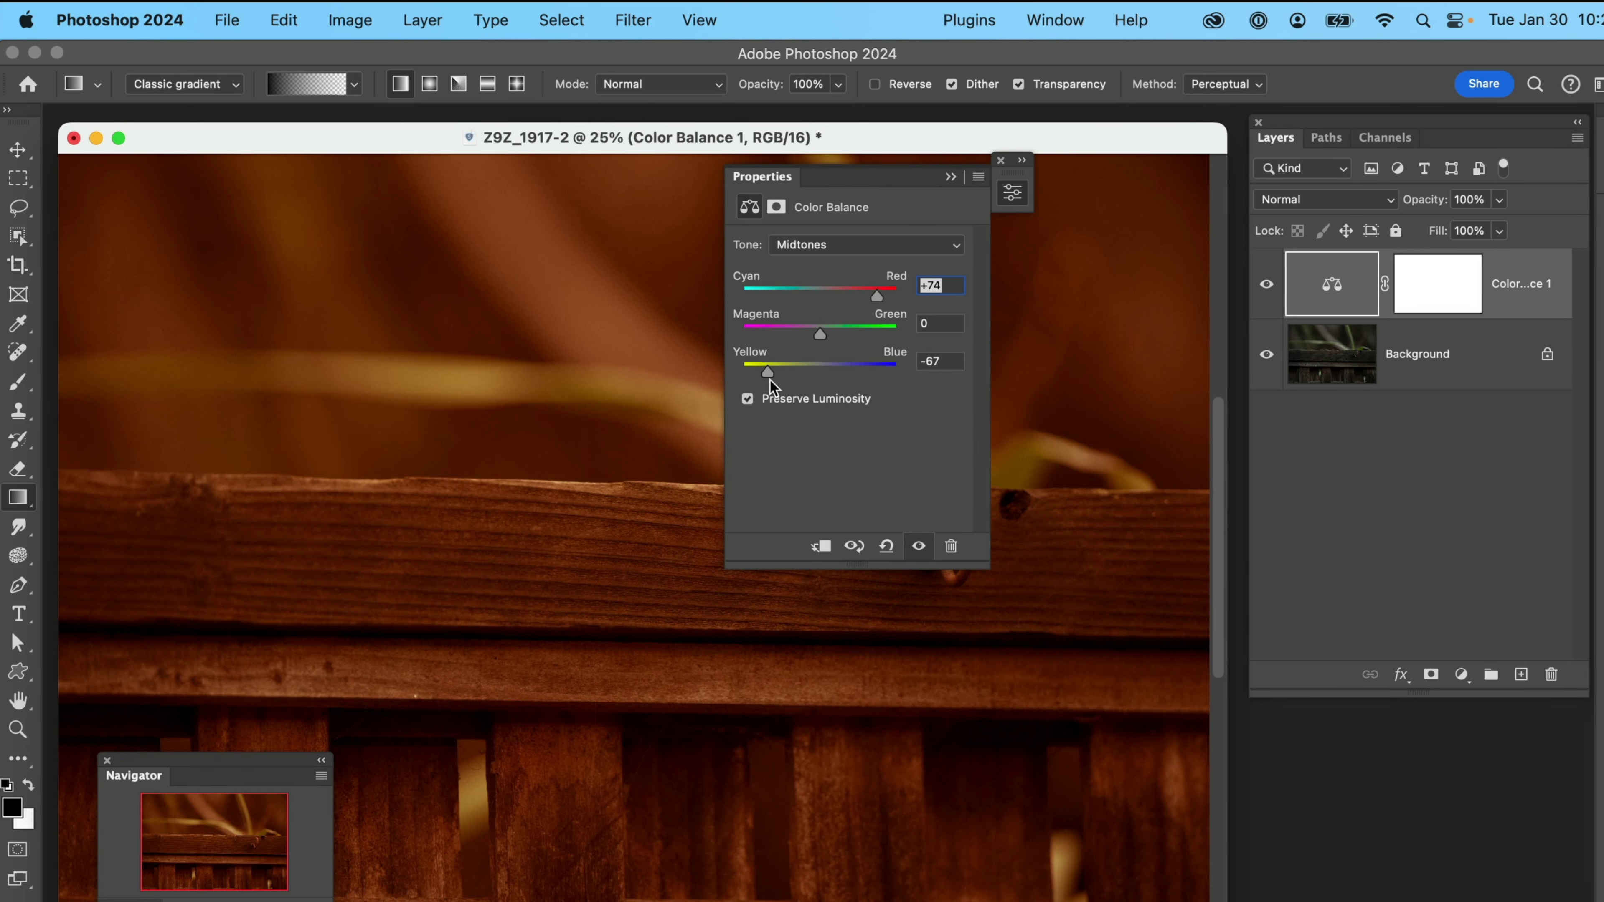
{"action": "left_click", "coordinate": [952, 177]}
Step: Paint black with the size 1400 Brush on the Color Balance mask over the fence boards and pickets, leaving the background tinted
{"action": "key", "text": "b"}
{"action": "key", "text": "super+backslash"}
{"action": "scroll", "coordinate": [1011, 568], "scroll_direction": "down", "scroll_amount": 1}
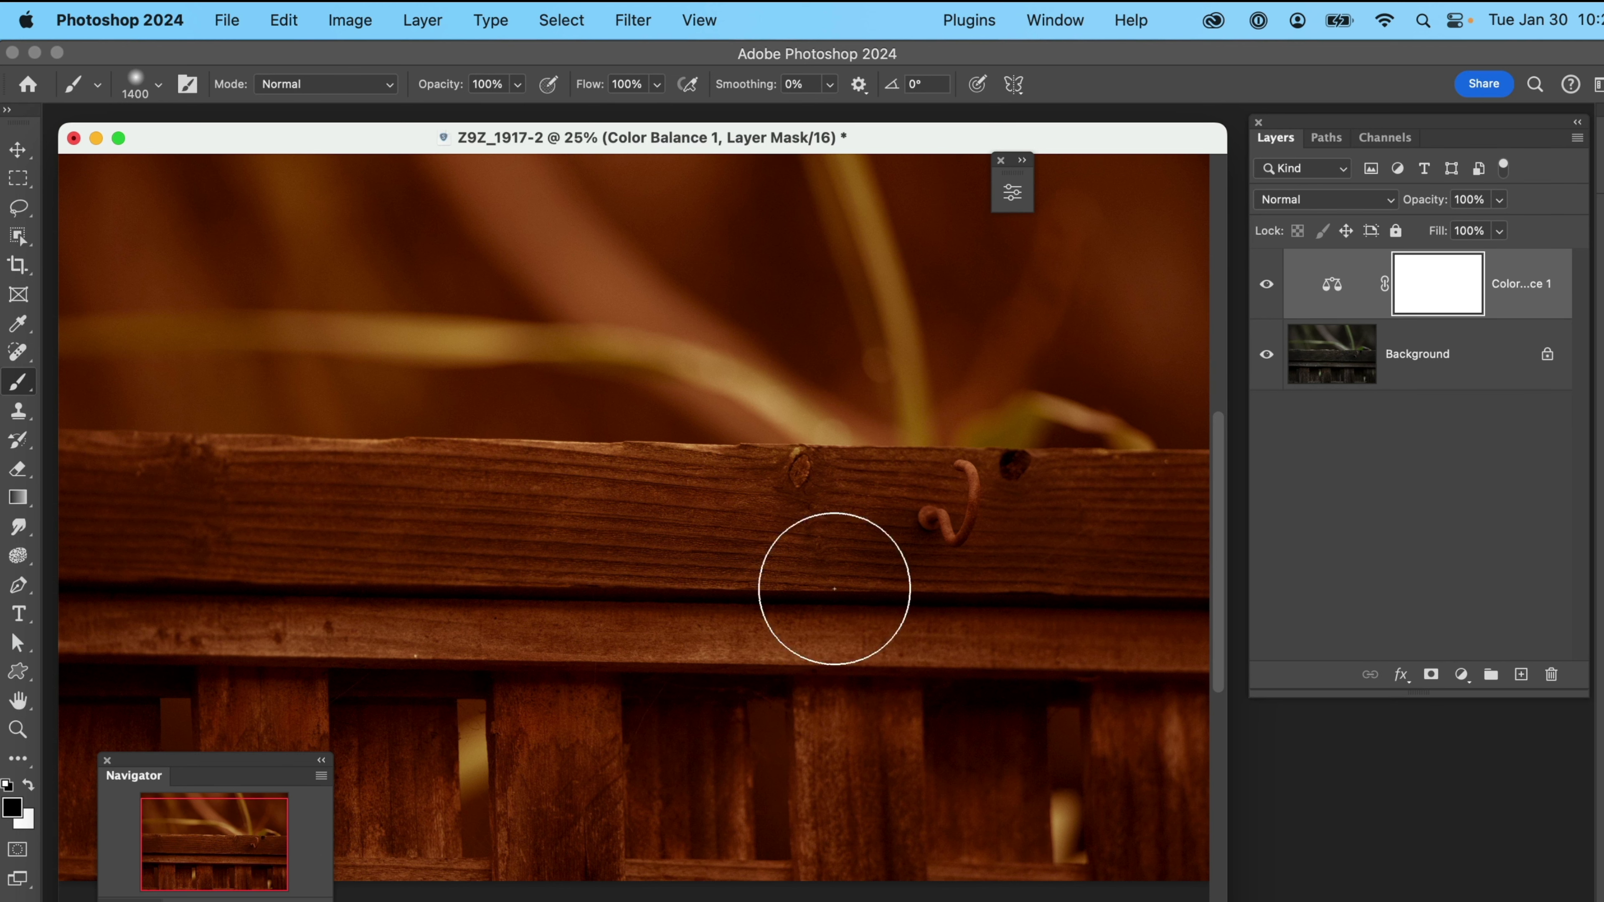
{"action": "mouse_move", "coordinate": [1171, 562]}
{"action": "left_mouse_down"}
{"action": "mouse_move", "coordinate": [60, 567]}
{"action": "mouse_move", "coordinate": [99, 598]}
{"action": "mouse_move", "coordinate": [1005, 636]}
{"action": "mouse_move", "coordinate": [1261, 683]}
{"action": "left_mouse_up"}
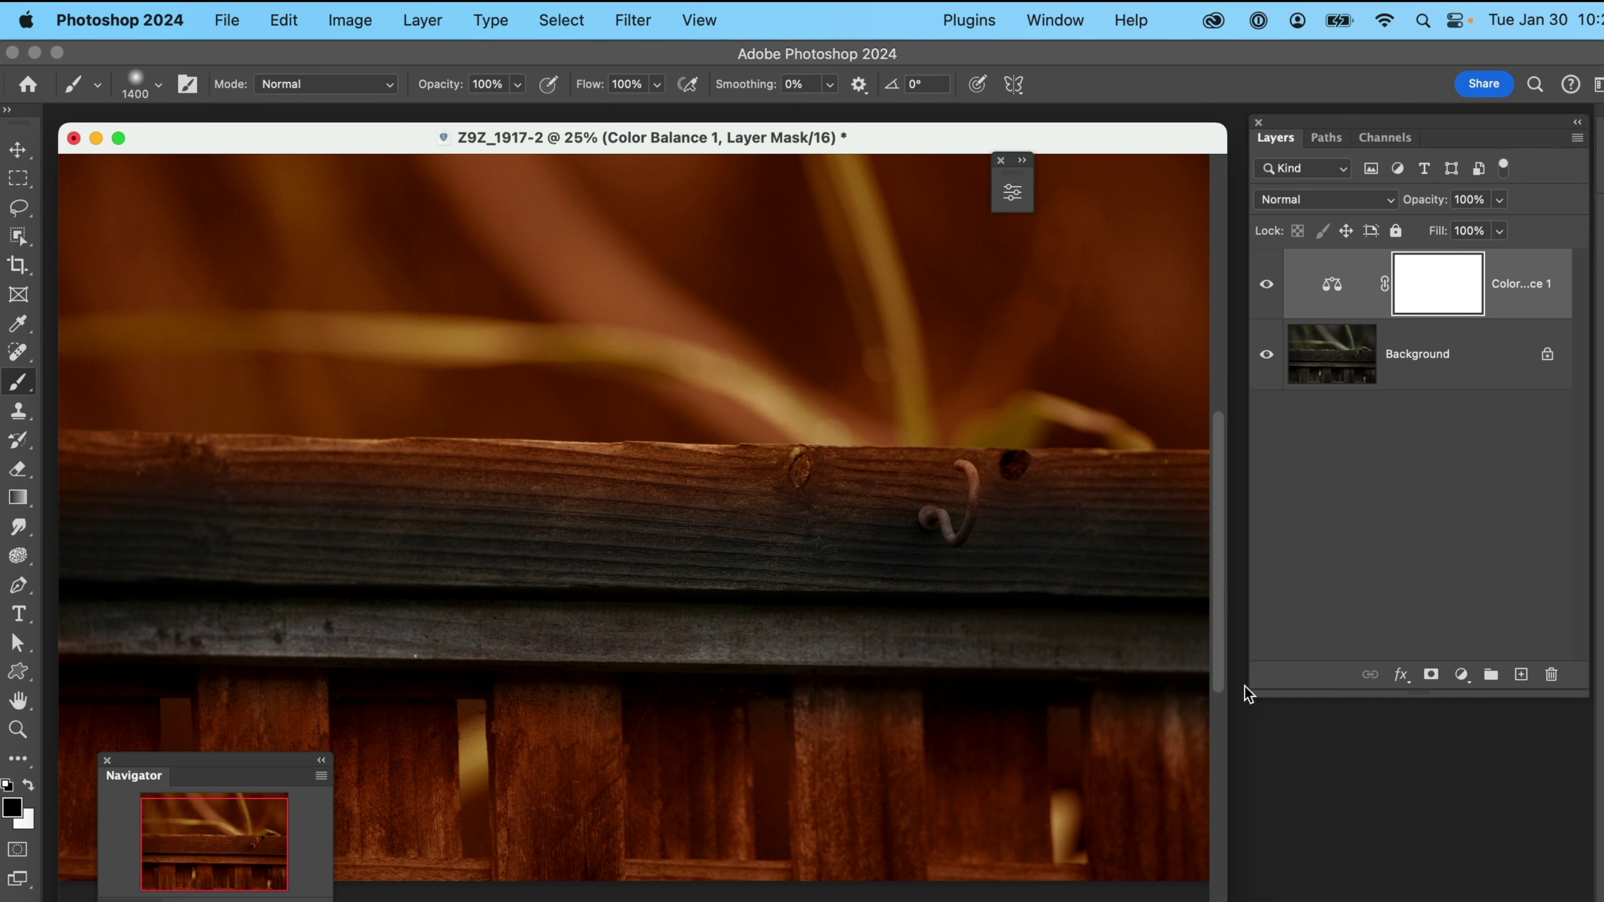
{"action": "mouse_move", "coordinate": [797, 717]}
{"action": "left_mouse_down"}
{"action": "mouse_move", "coordinate": [268, 708]}
{"action": "mouse_move", "coordinate": [126, 727]}
{"action": "left_mouse_up"}
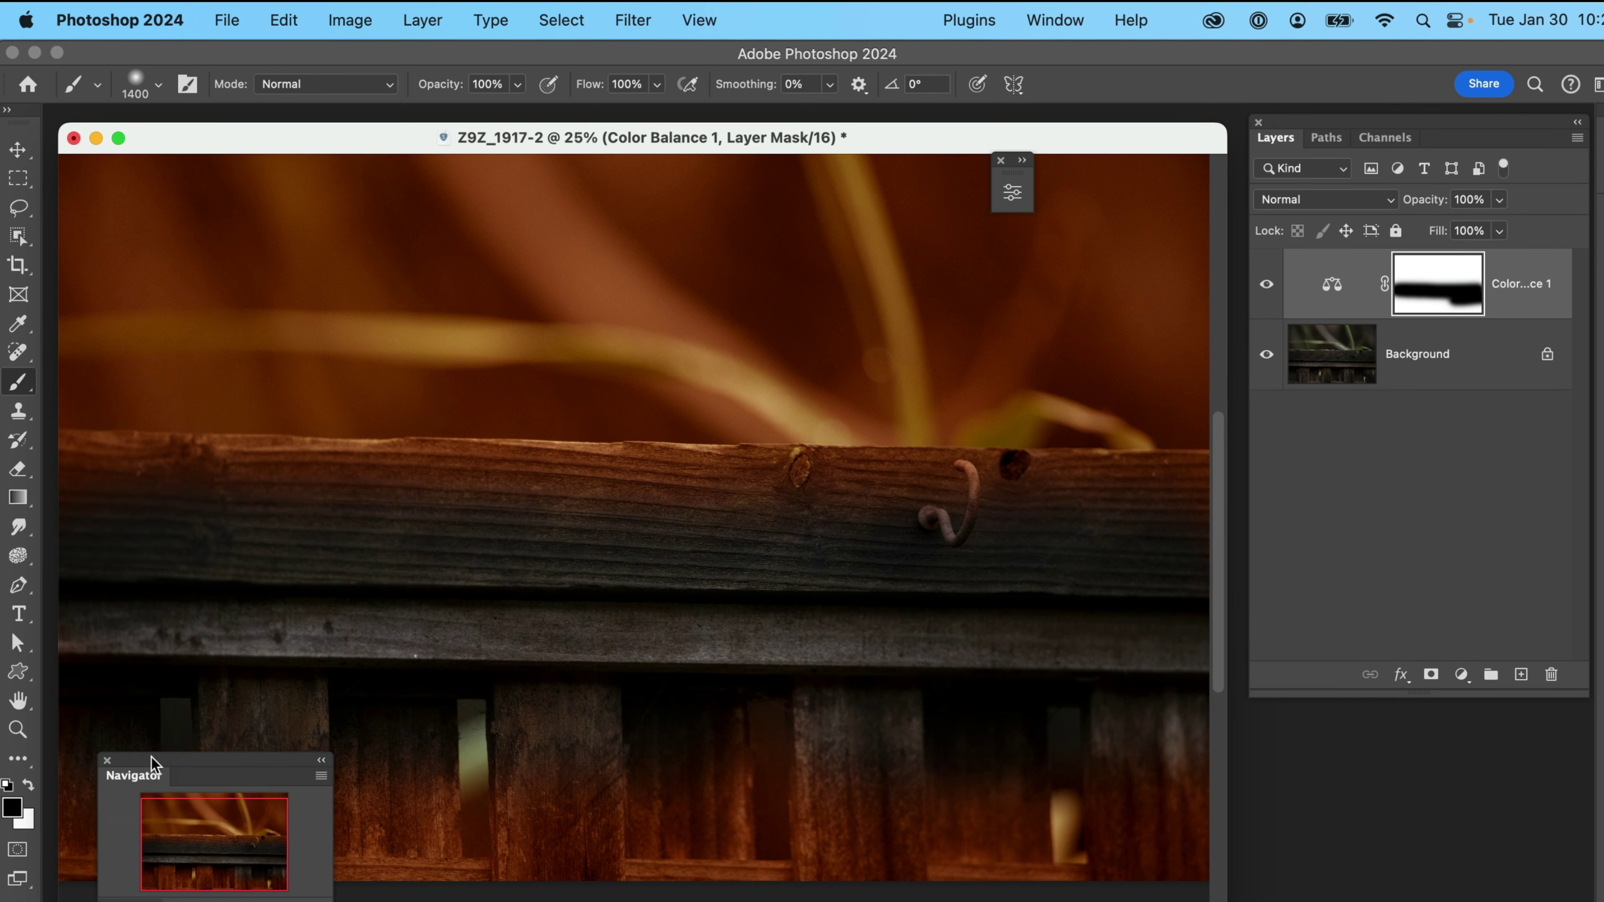
{"action": "mouse_move", "coordinate": [496, 805]}
{"action": "left_mouse_down"}
{"action": "mouse_move", "coordinate": [663, 810]}
{"action": "mouse_move", "coordinate": [1147, 809]}
{"action": "mouse_move", "coordinate": [1158, 545]}
{"action": "mouse_move", "coordinate": [39, 509]}
{"action": "left_mouse_up"}
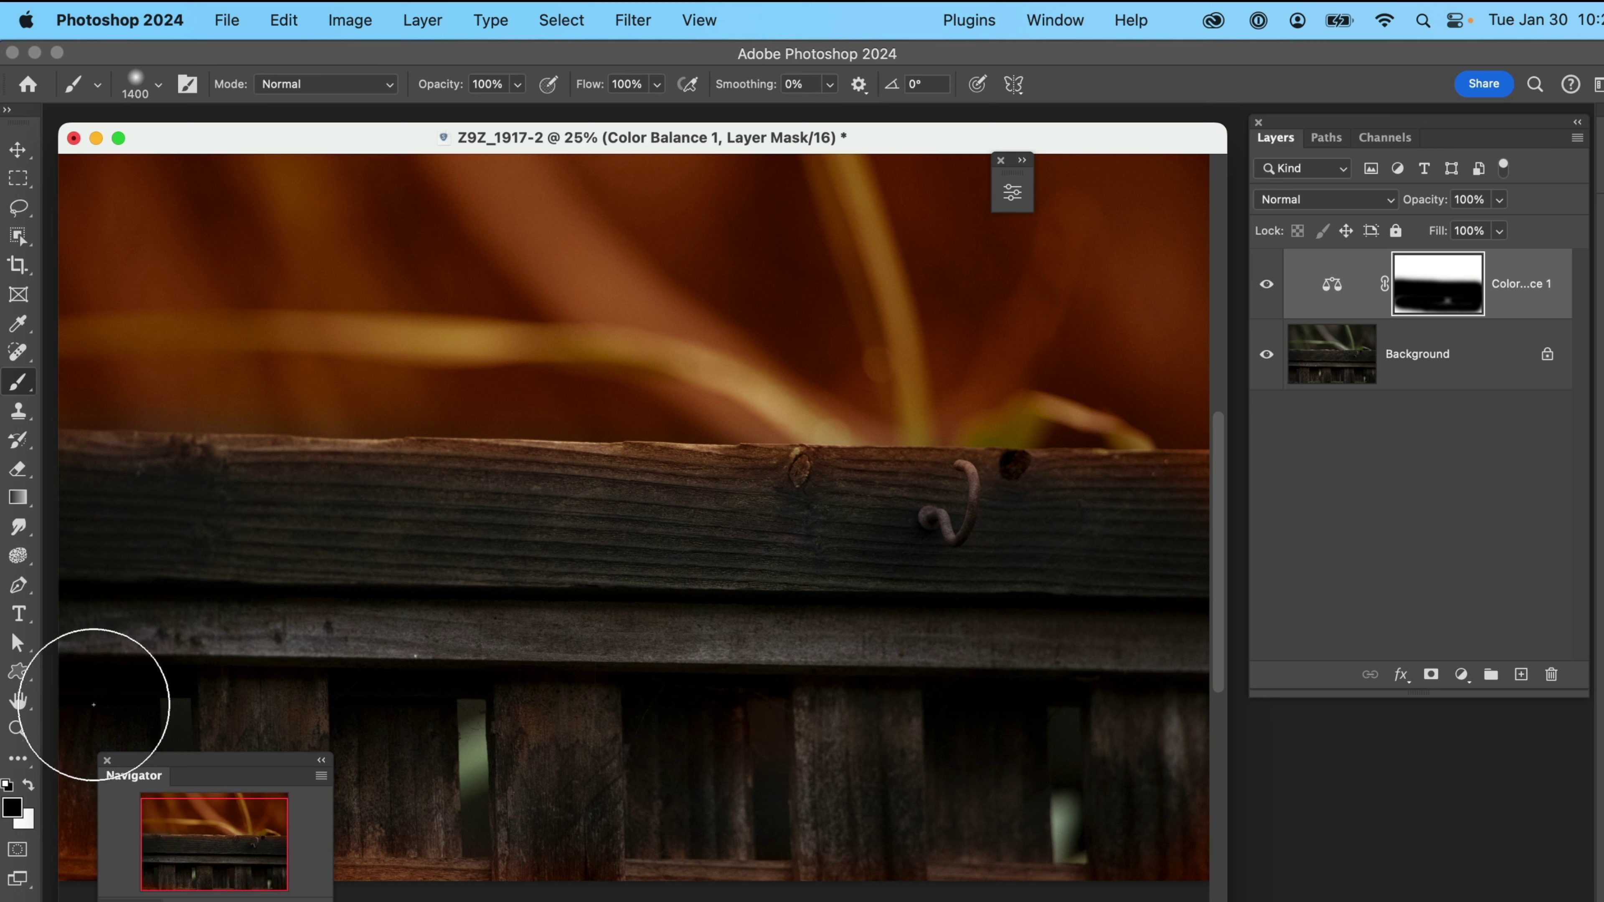
{"action": "mouse_move", "coordinate": [350, 829]}
{"action": "left_mouse_down"}
{"action": "mouse_move", "coordinate": [601, 850]}
{"action": "mouse_move", "coordinate": [1080, 840]}
{"action": "mouse_move", "coordinate": [1175, 745]}
{"action": "mouse_move", "coordinate": [1163, 524]}
{"action": "left_mouse_up"}
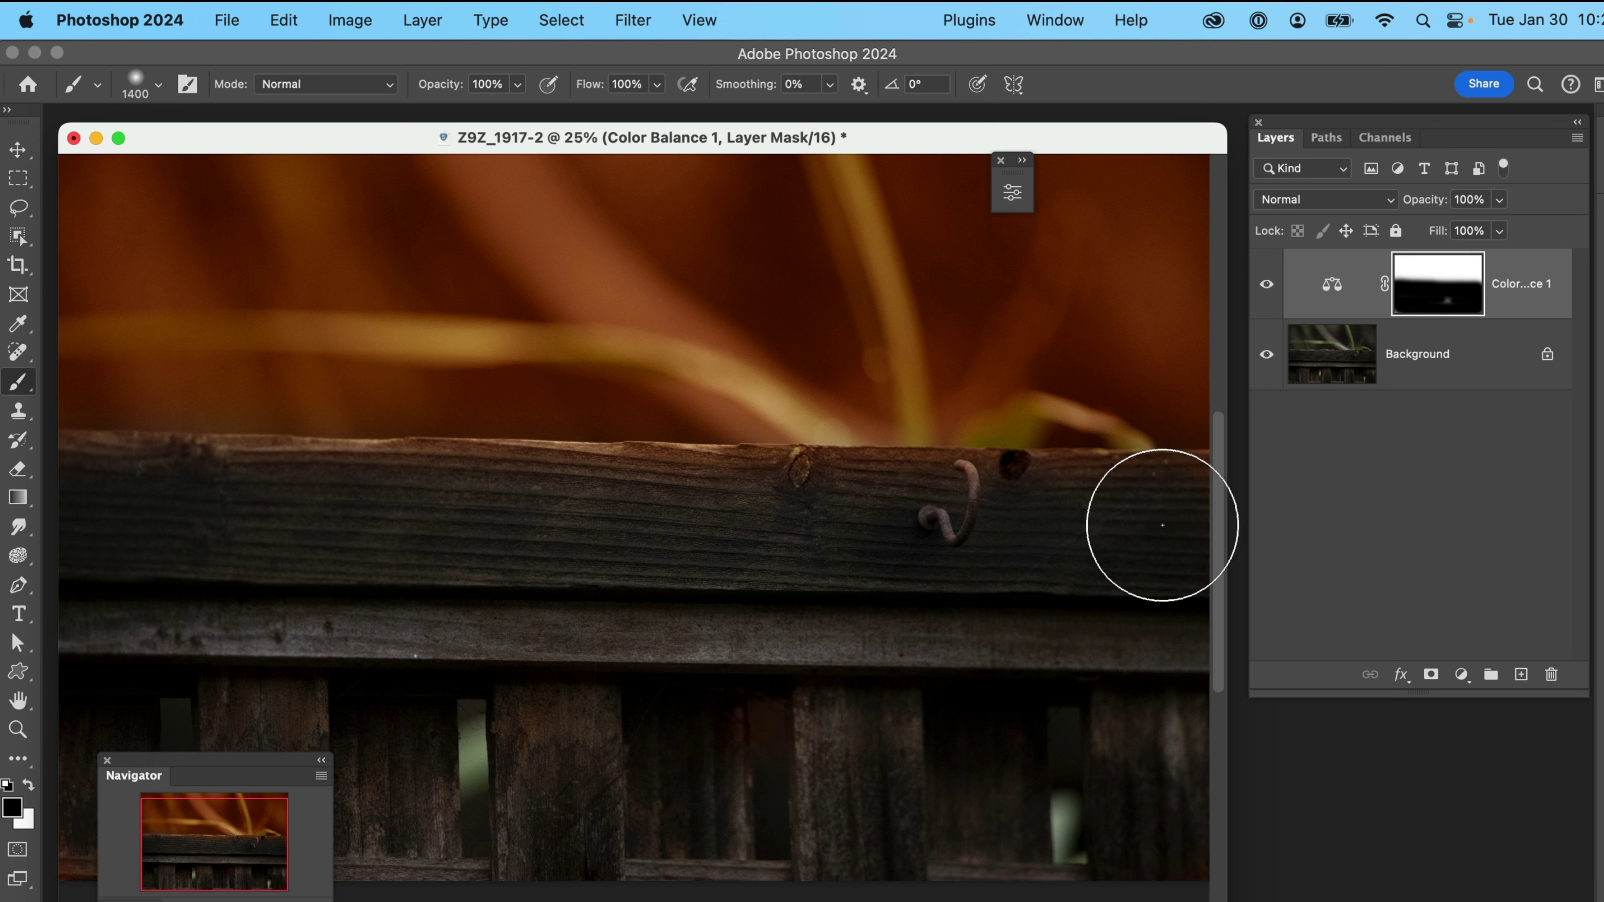
Step: Paint black along the fence's top rail on the Color Balance mask, and toggle the layer's visibility to compare
{"action": "left_click_drag", "start_coordinate": [907, 529], "coordinate": [22, 511]}
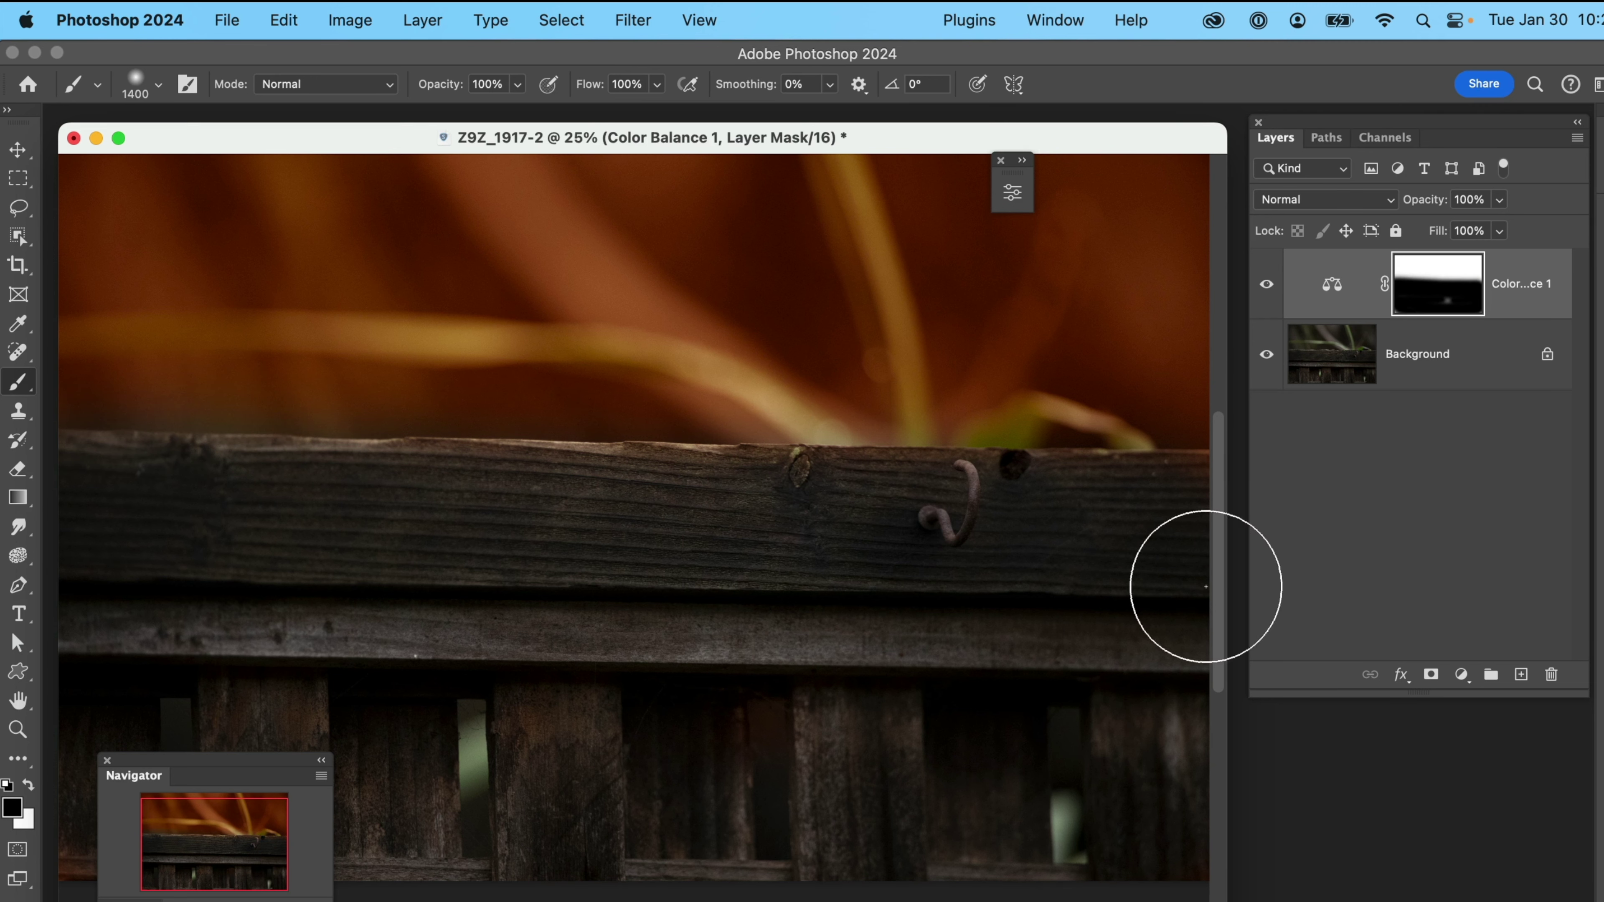
{"action": "left_click", "coordinate": [1267, 292]}
{"action": "left_click", "coordinate": [1267, 287]}
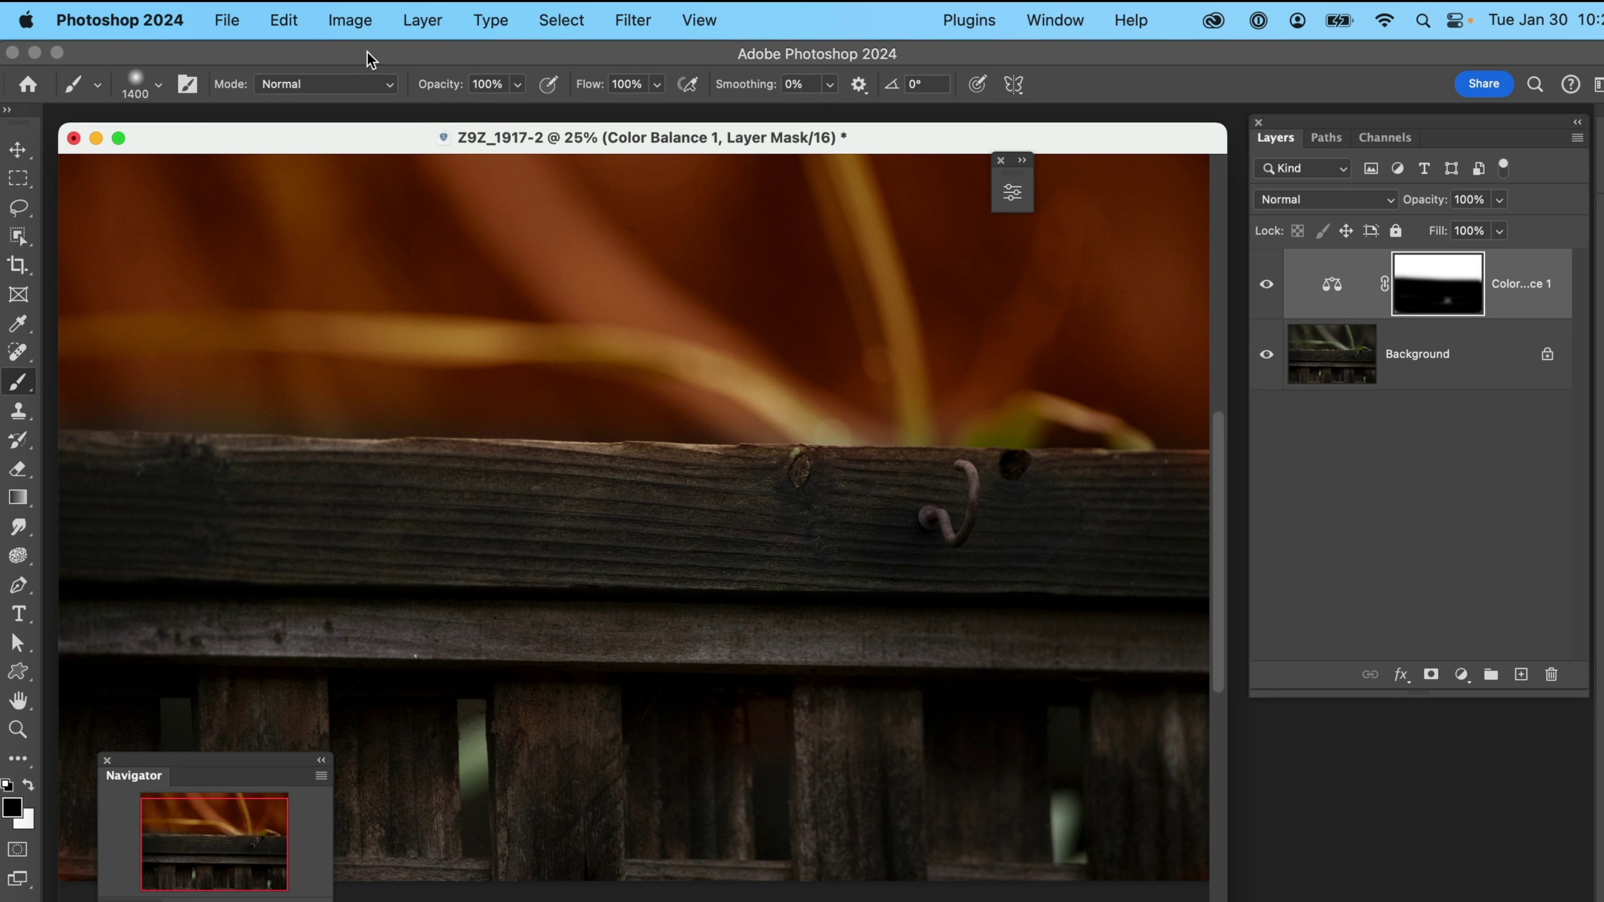
{"action": "left_click", "coordinate": [349, 20]}
{"action": "mouse_move", "coordinate": [398, 95]}
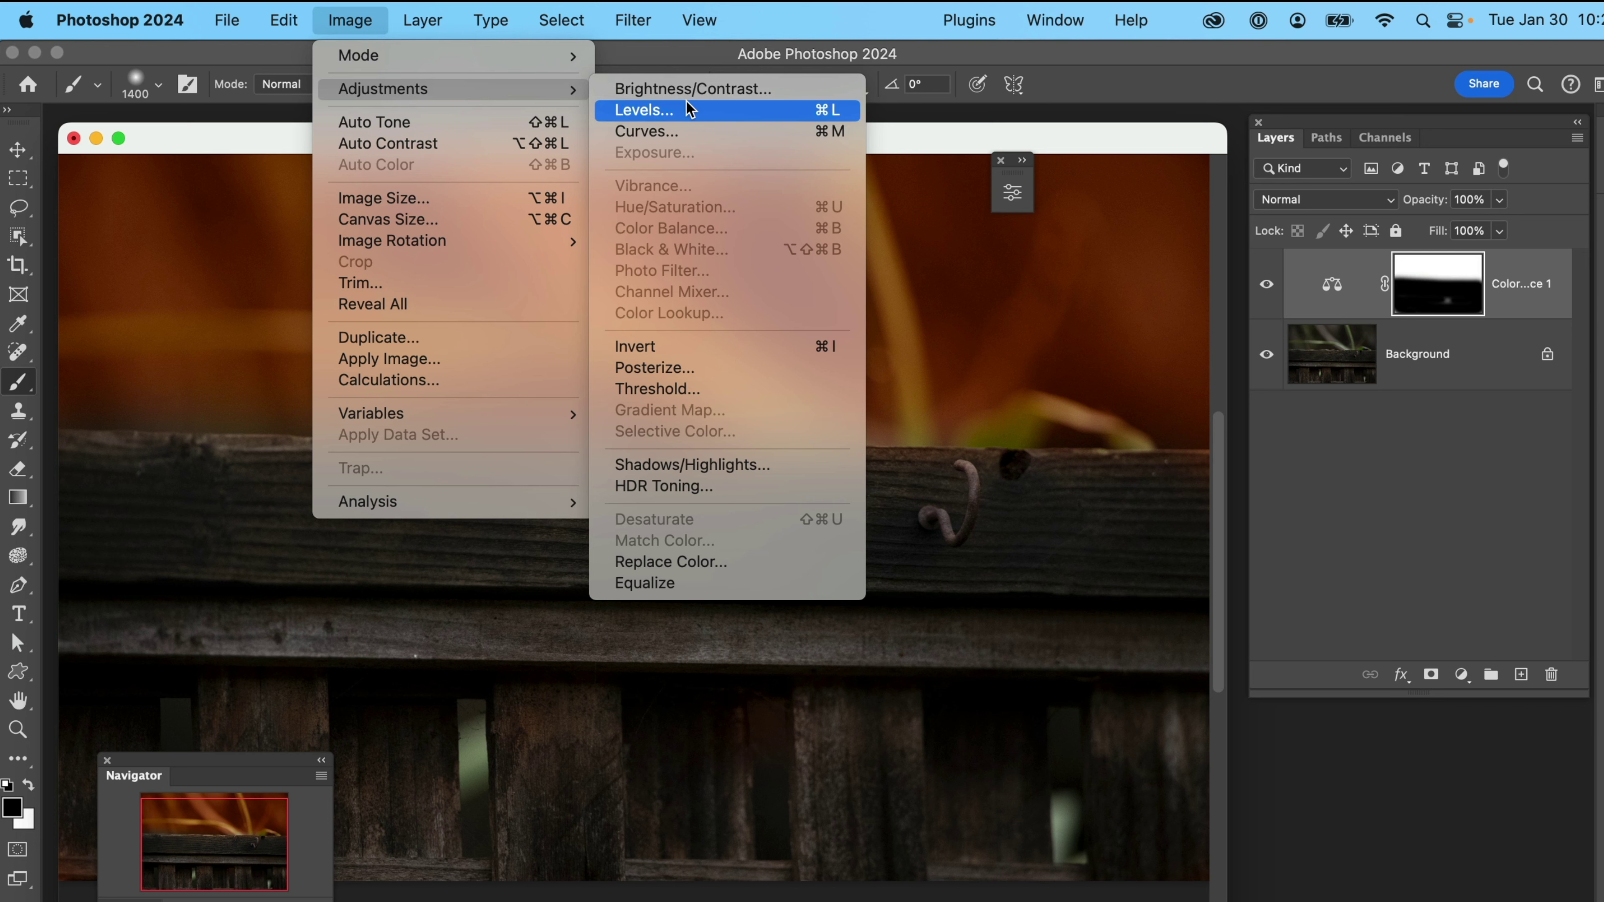
{"action": "left_click", "coordinate": [291, 62]}
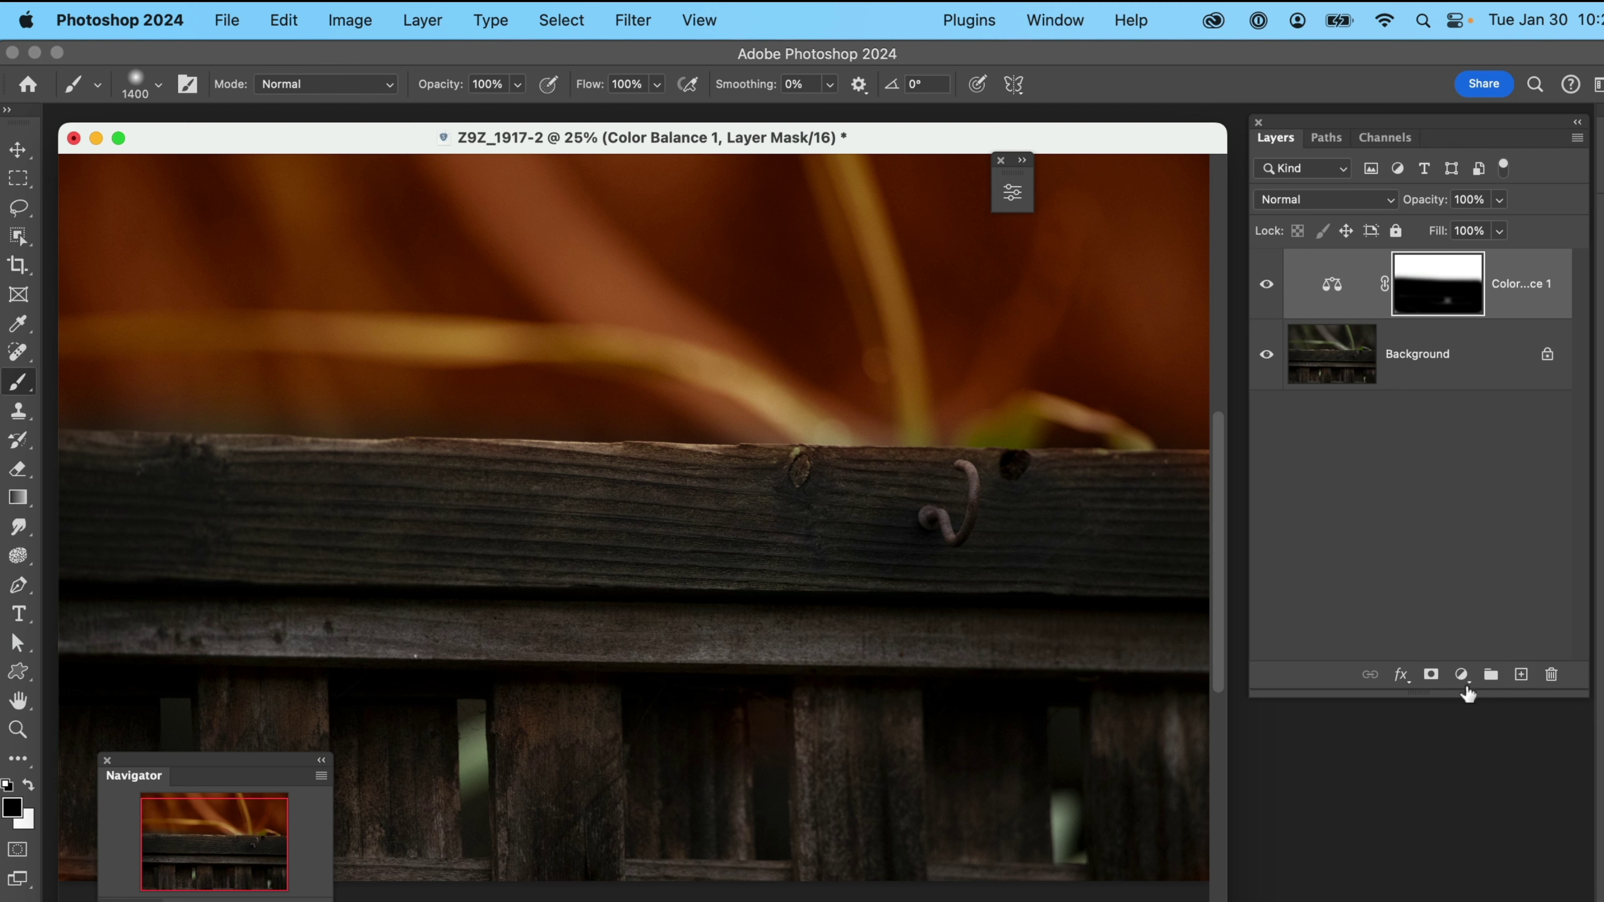
{"action": "left_click", "coordinate": [1463, 676]}
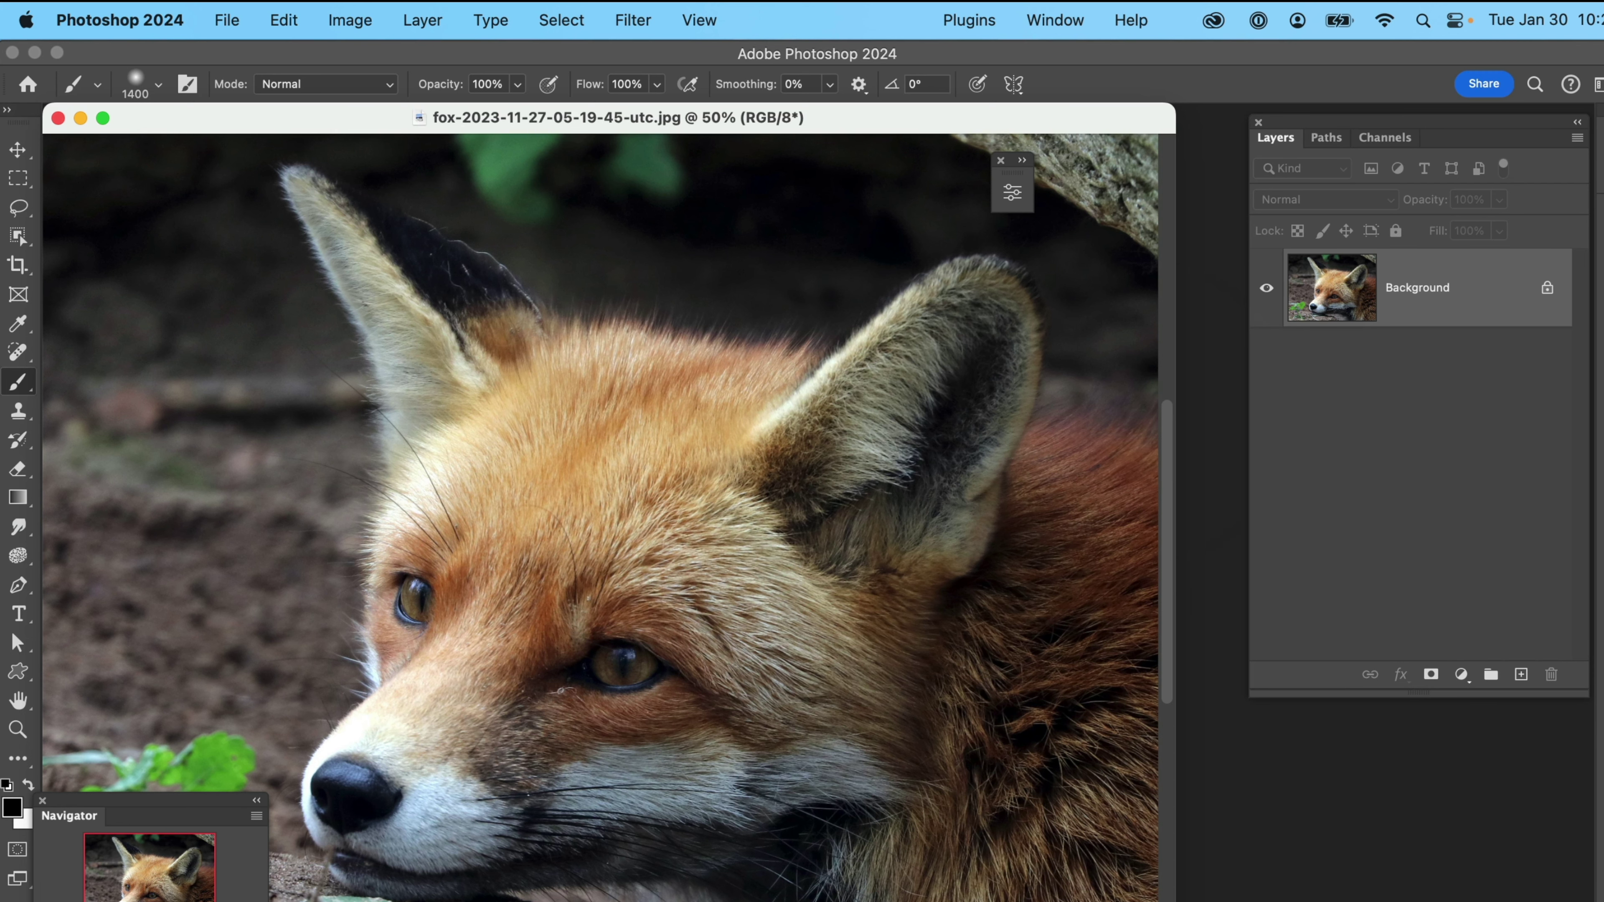
Step: Duplicate the Background layer of the fox photo
{"action": "left_click_drag", "start_coordinate": [1480, 312], "coordinate": [1520, 674]}
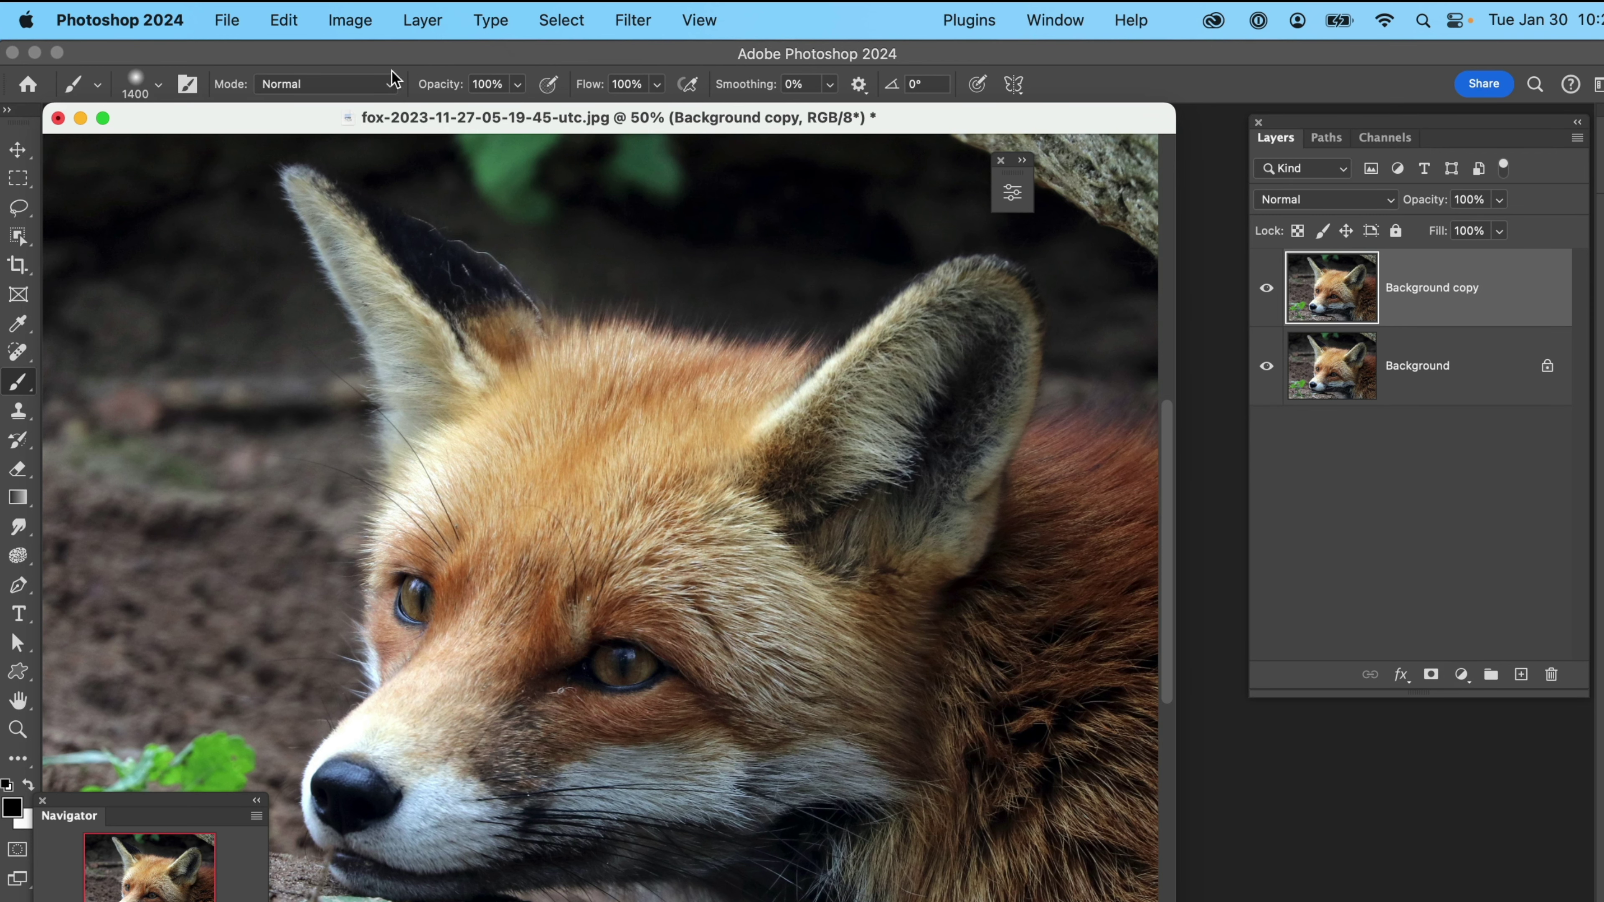
{"action": "left_click", "coordinate": [371, 31]}
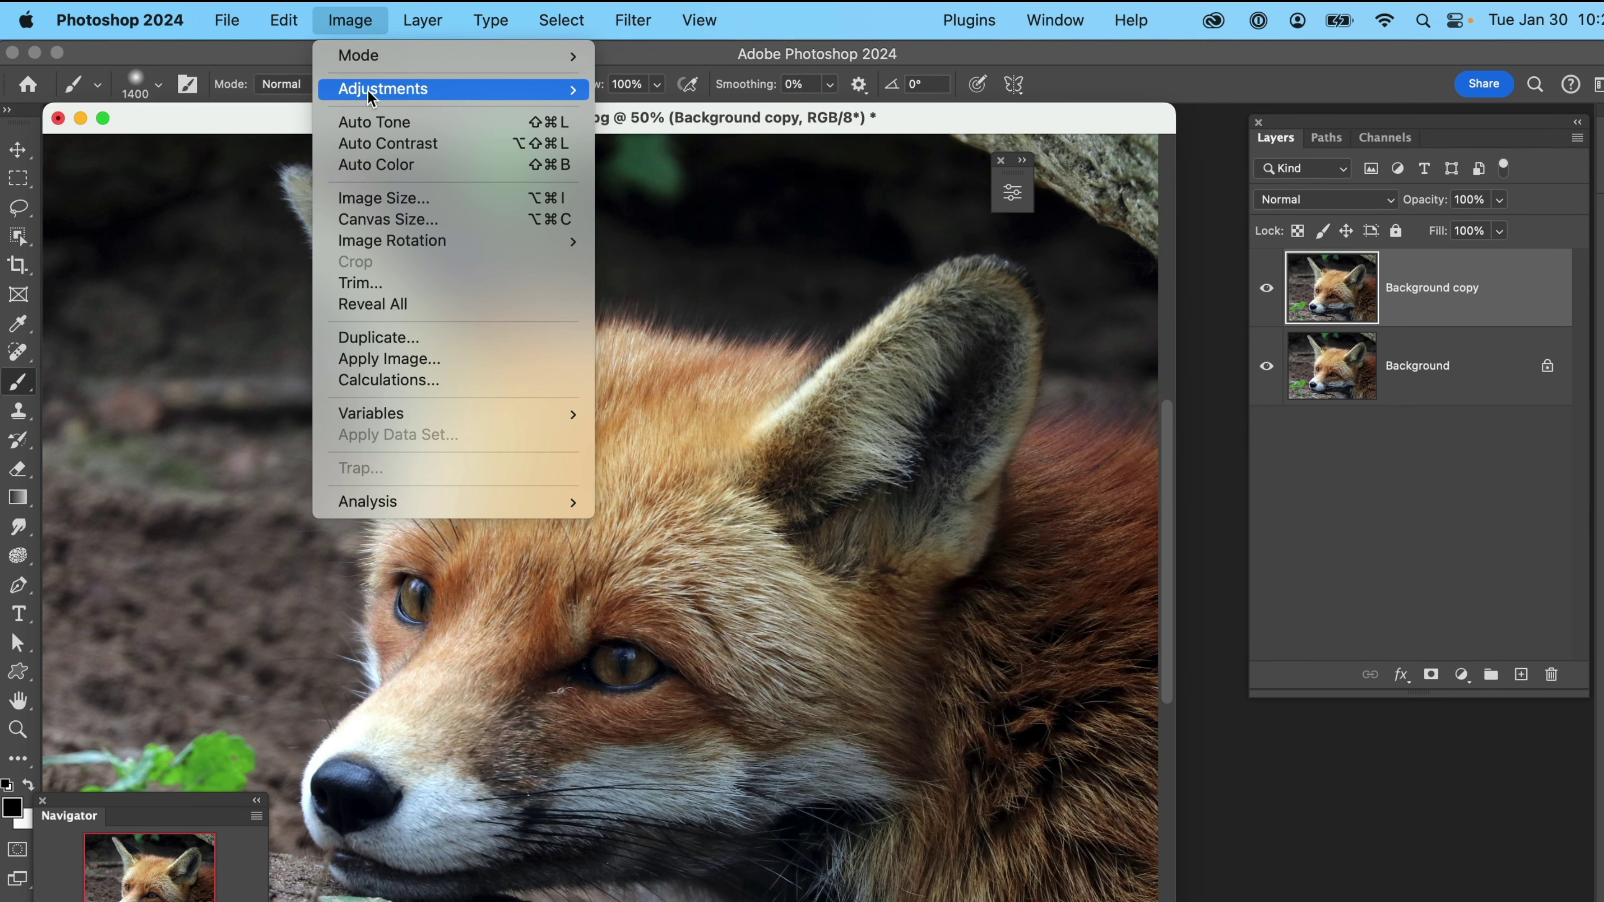
{"action": "left_click", "coordinate": [1460, 571]}
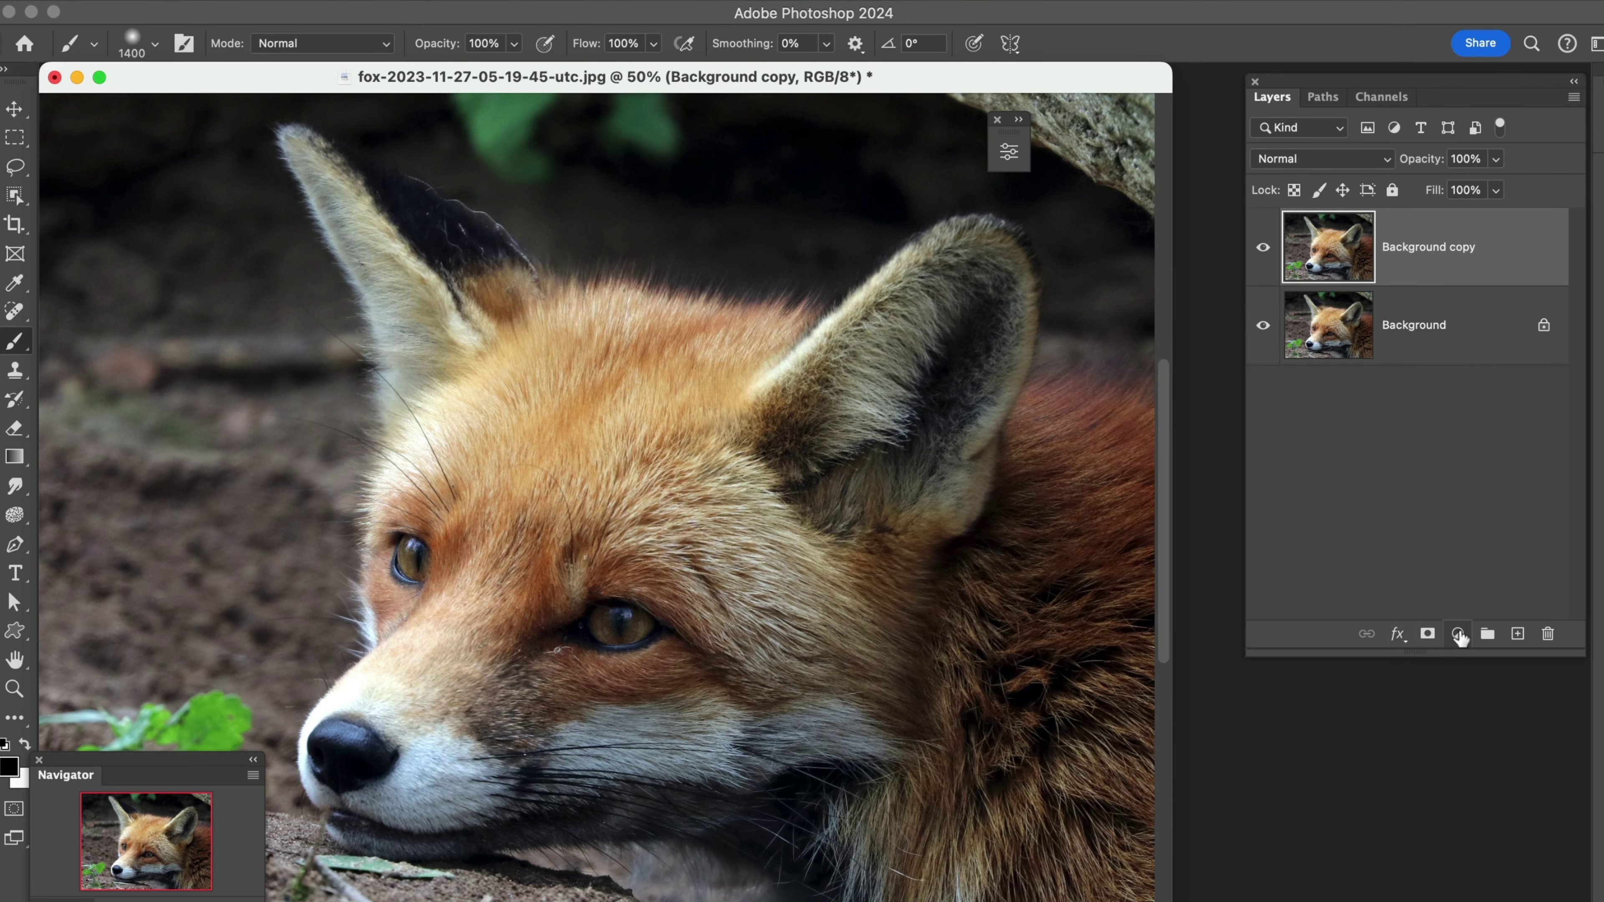
Step: Add a Hue/Saturation adjustment layer, raise its Master saturation and set the Reds saturation to +32, and collapse the properties
{"action": "left_click", "coordinate": [1459, 635]}
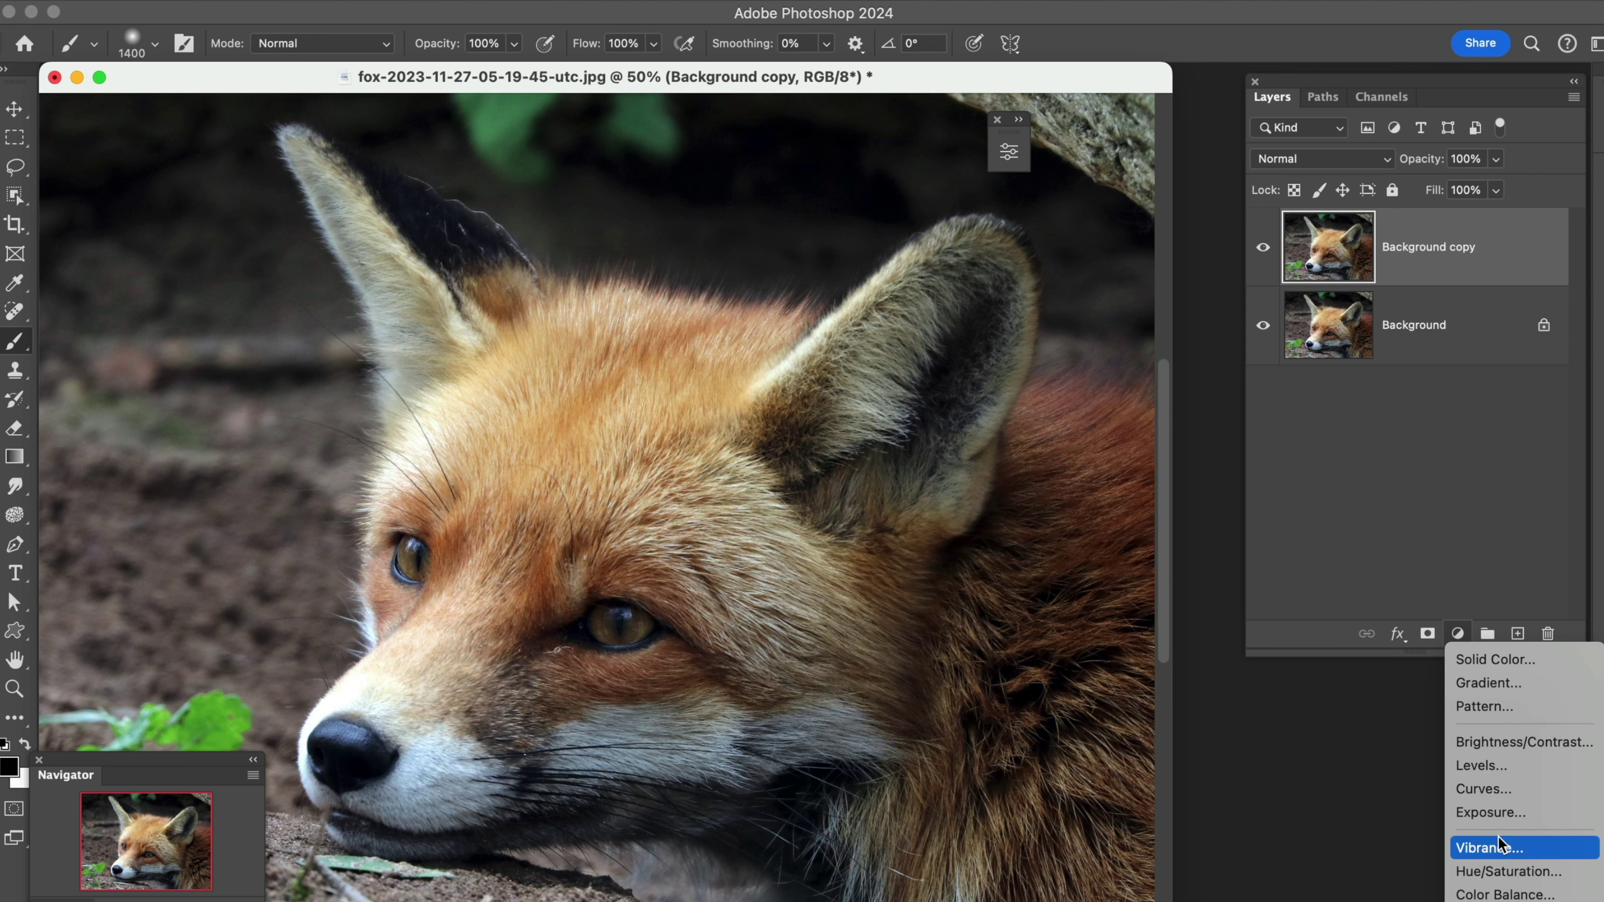
{"action": "left_click", "coordinate": [1500, 873]}
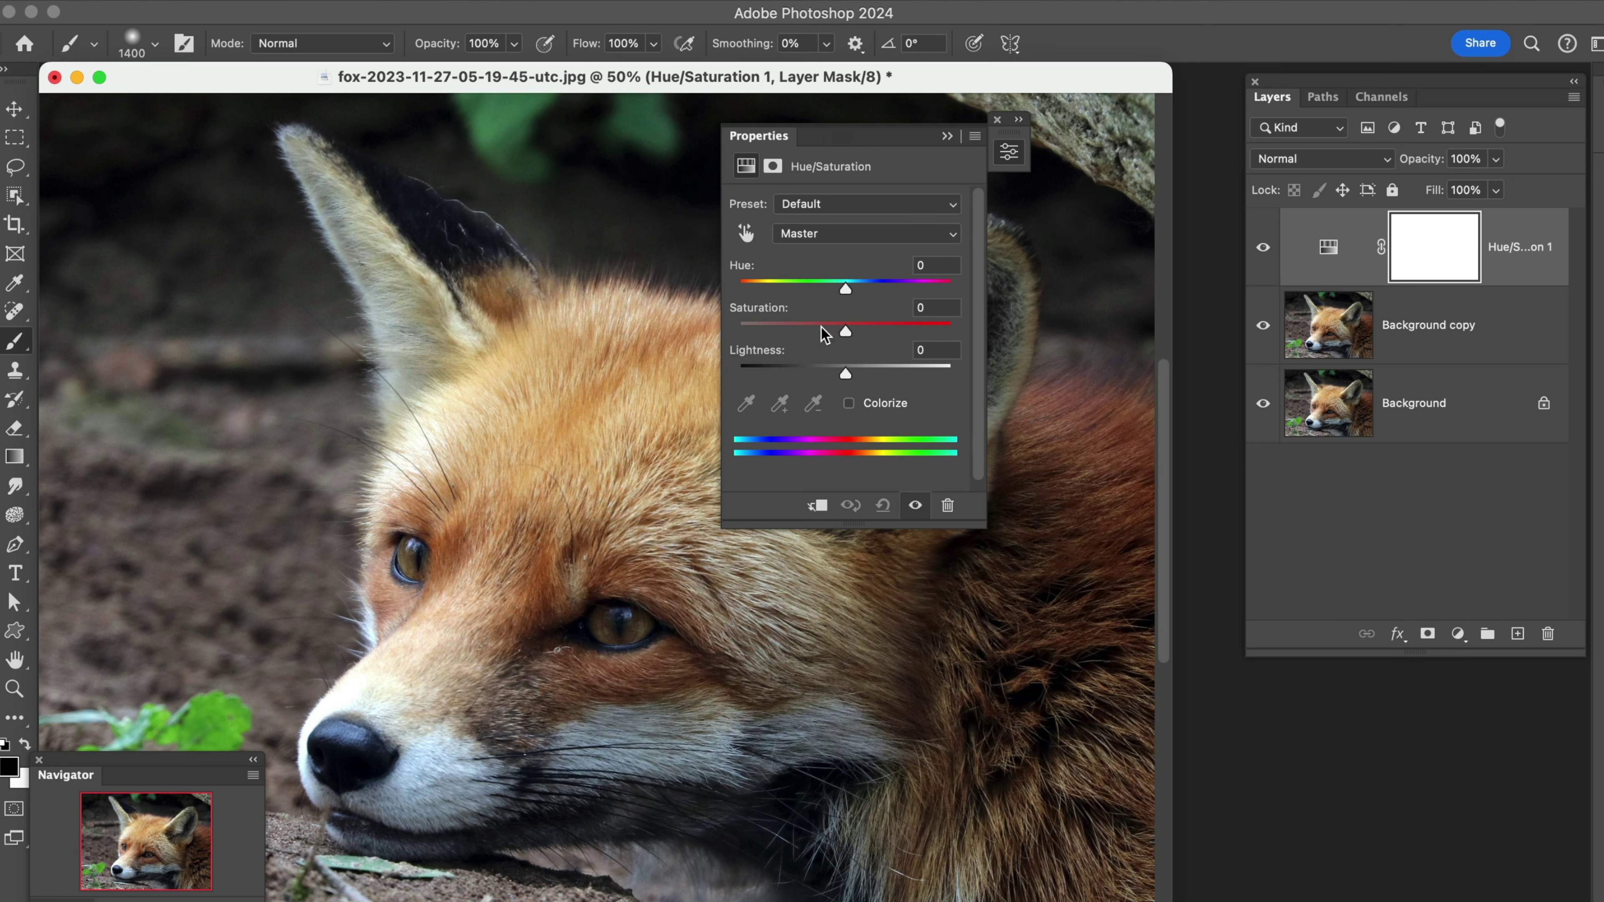
{"action": "left_click_drag", "start_coordinate": [845, 330], "coordinate": [884, 330]}
{"action": "left_click", "coordinate": [874, 247]}
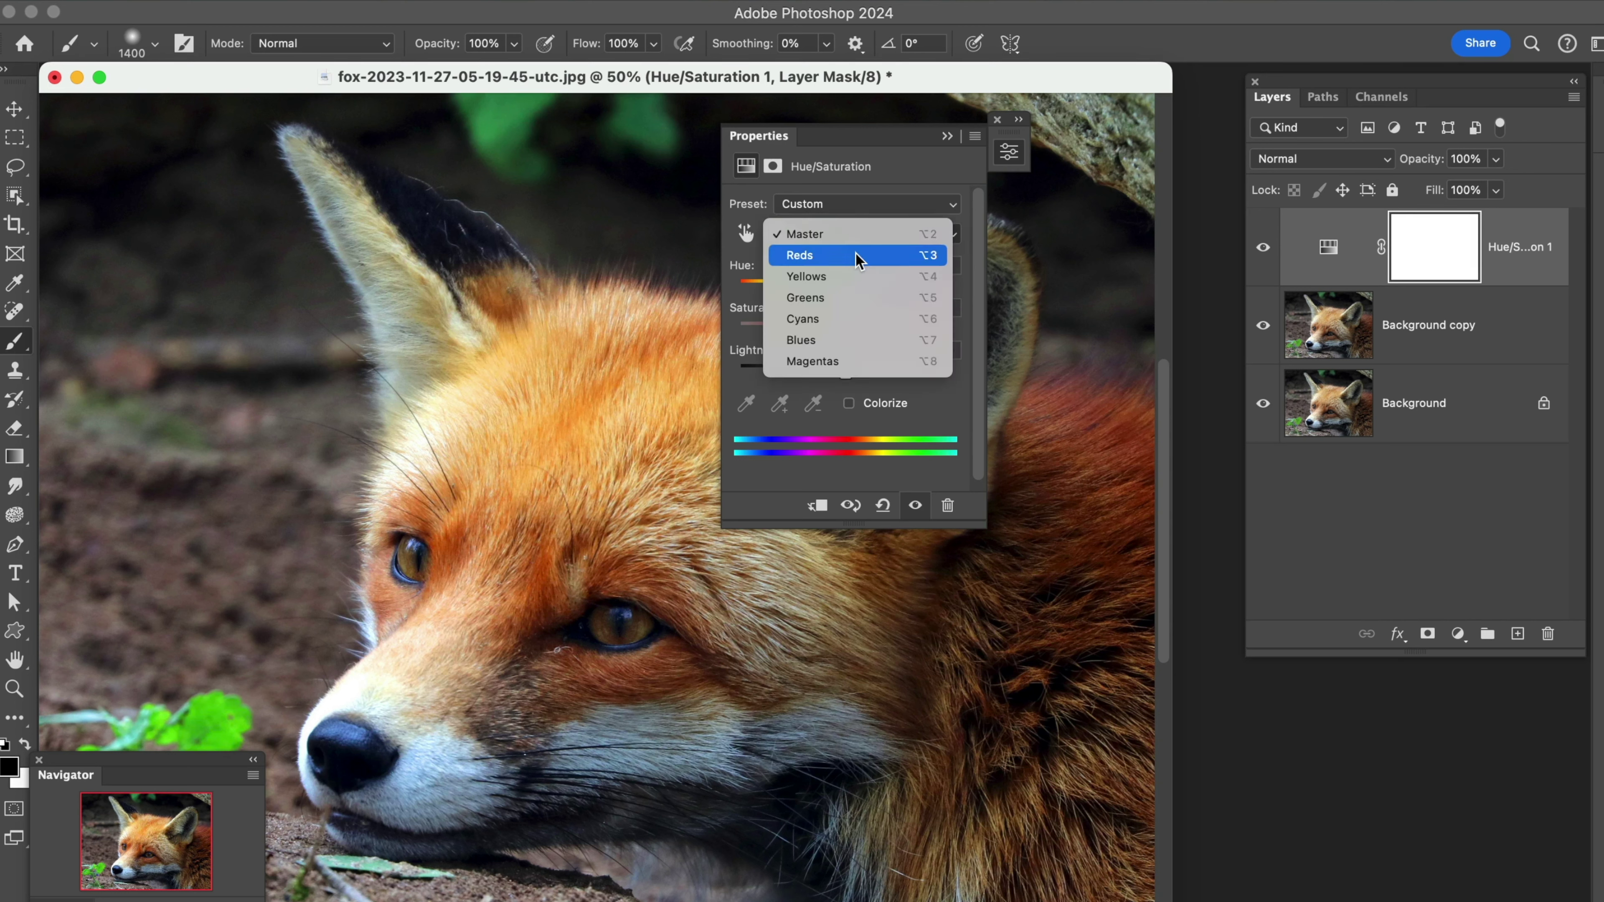
{"action": "left_click", "coordinate": [861, 256]}
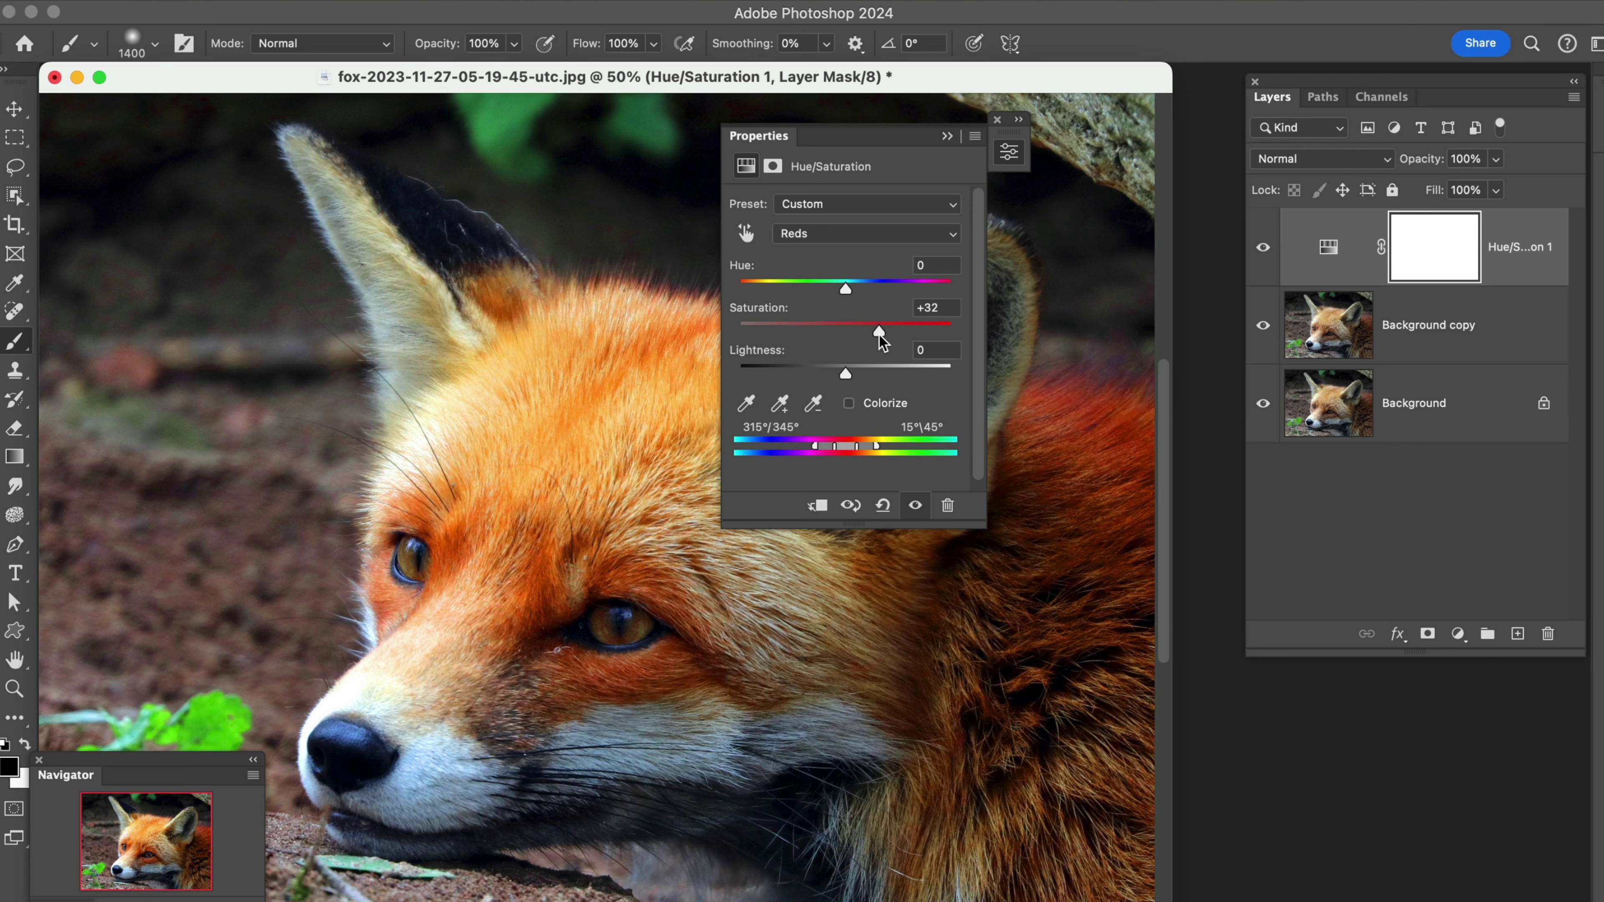
{"action": "left_click", "coordinate": [946, 138]}
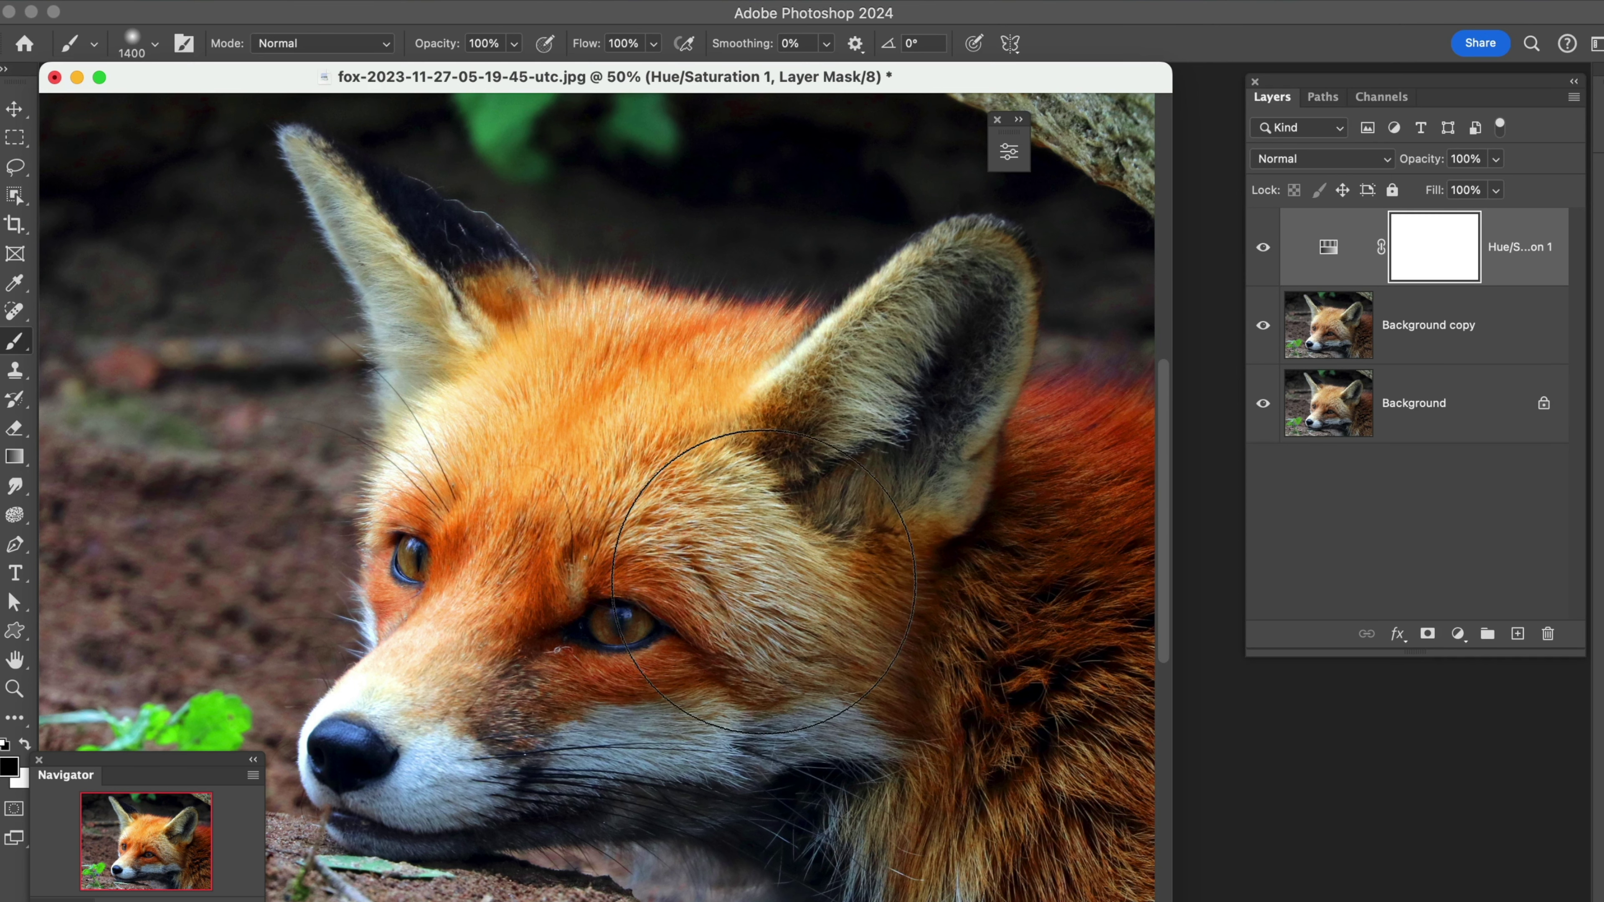
Step: Reduce the Brush to size 200 and smaller, and paint black on the Hue/Saturation mask over both of the fox's eyes
{"action": "key", "text": "bracketleft"}
{"action": "key", "text": "bracketleft"}
{"action": "key", "text": "bracketleft"}
{"action": "key", "text": "bracketleft"}
{"action": "key", "text": "bracketleft"}
{"action": "key", "text": "bracketleft"}
{"action": "key", "text": "bracketleft"}
{"action": "key", "text": "bracketleft"}
{"action": "key", "text": "bracketleft"}
{"action": "key", "text": "bracketleft"}
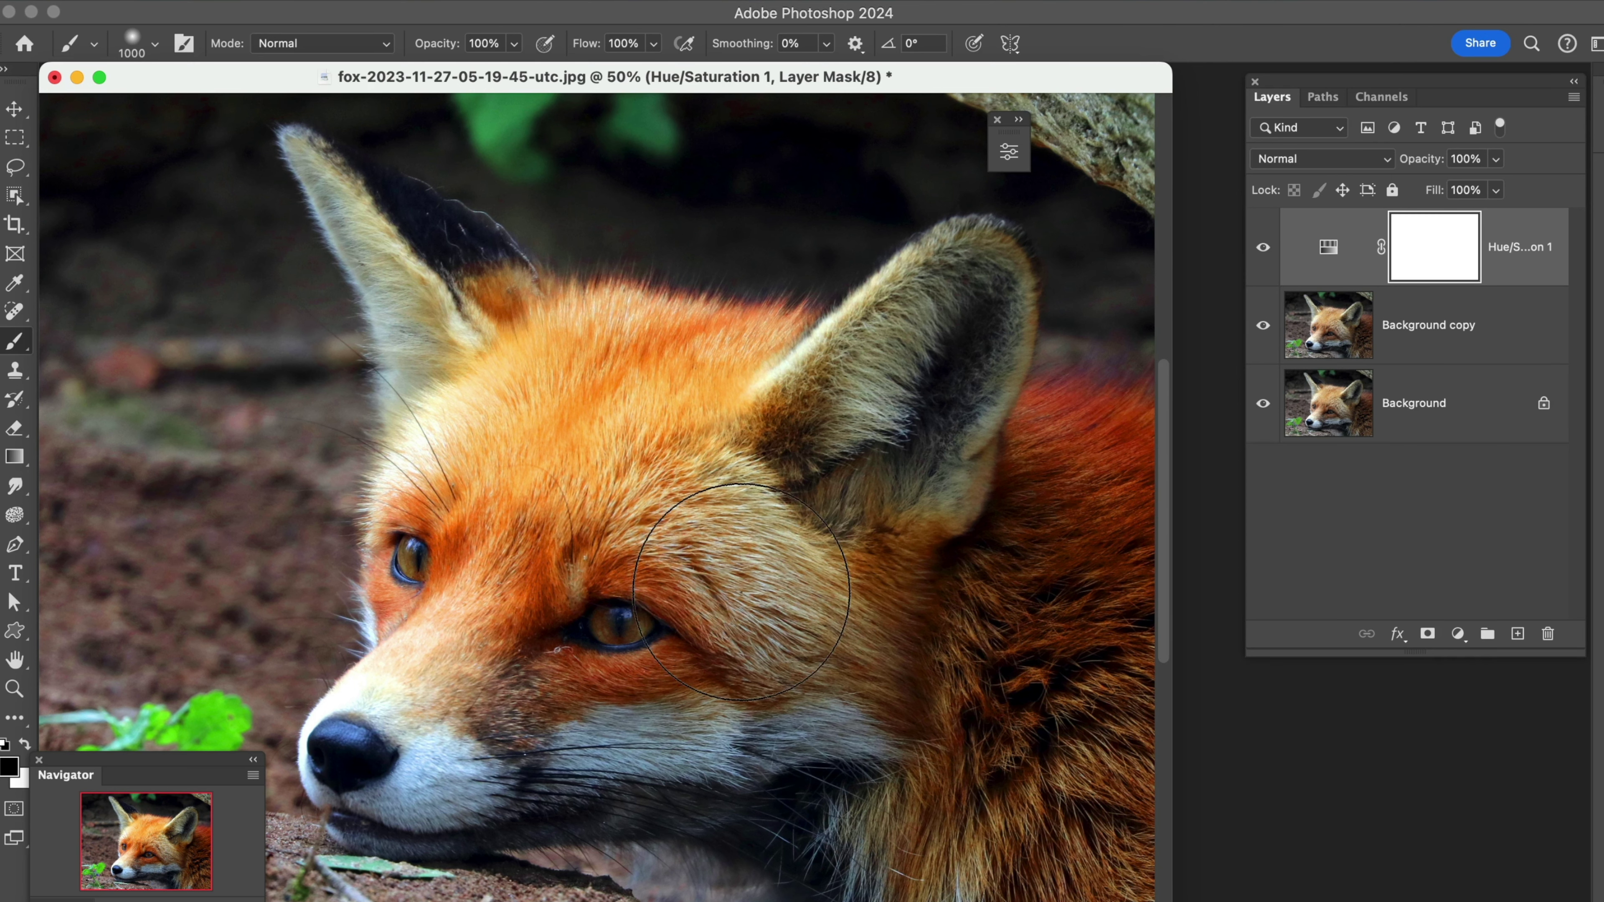
{"action": "key", "text": "bracketleft"}
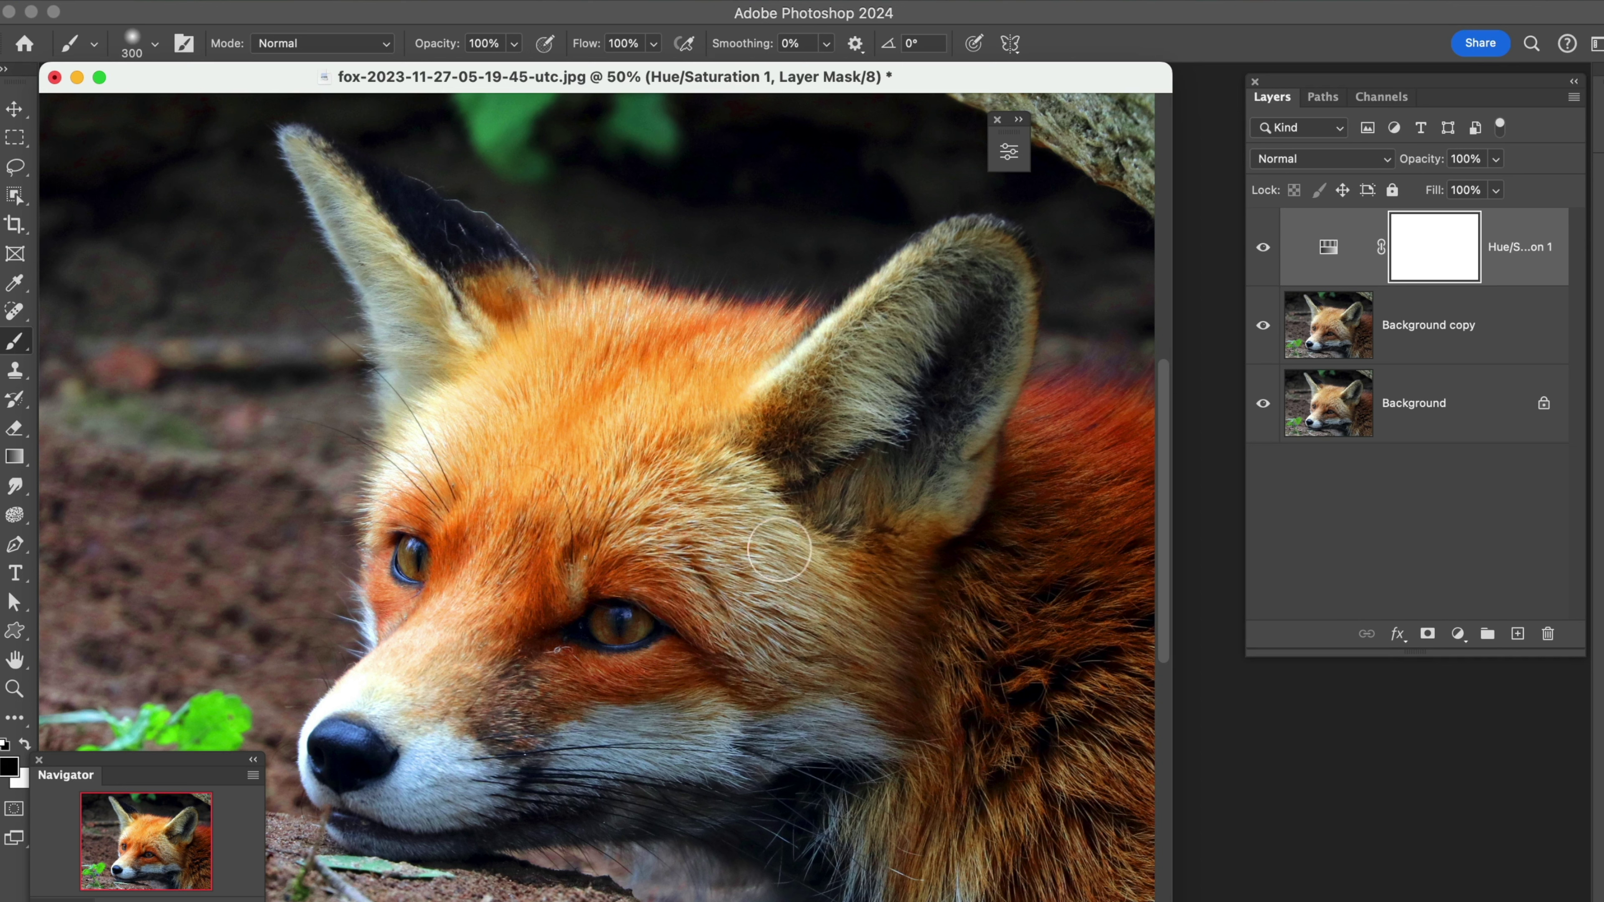
{"action": "key", "text": "bracketleft"}
{"action": "mouse_move", "coordinate": [637, 628]}
{"action": "left_mouse_down"}
{"action": "mouse_move", "coordinate": [598, 631]}
{"action": "mouse_move", "coordinate": [631, 626]}
{"action": "left_mouse_up"}
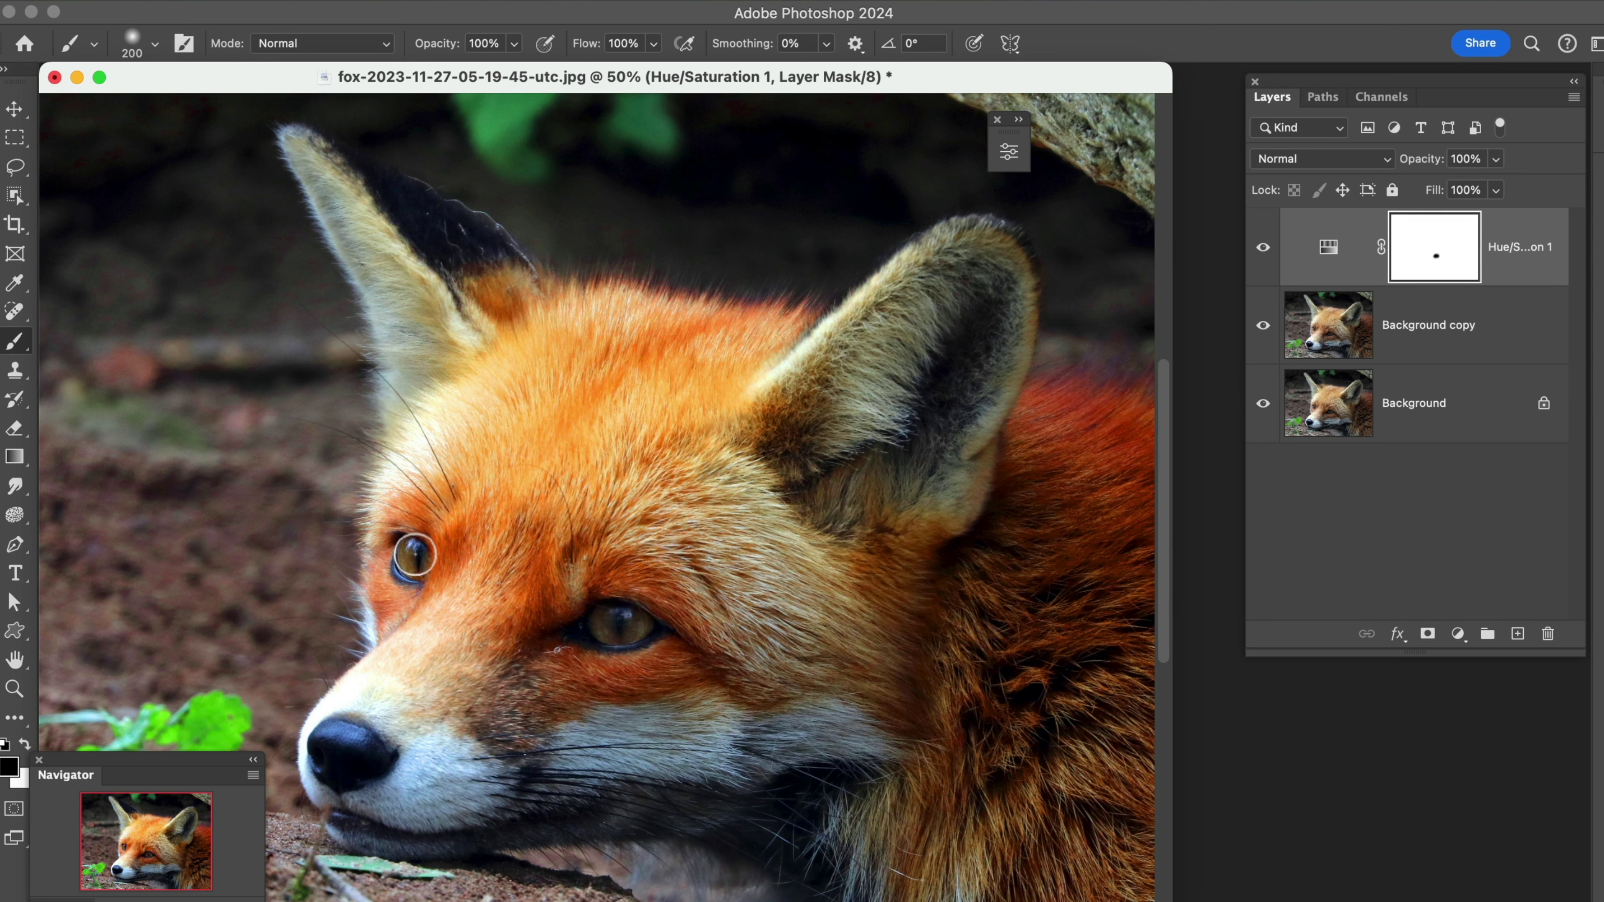
{"action": "key", "text": "bracketleft"}
{"action": "key", "text": "bracketleft"}
{"action": "left_click_drag", "start_coordinate": [413, 559], "coordinate": [408, 554]}
Step: Paint black on the Hue/Saturation mask over the nose, and with the Brush at size 500 over the white muzzle and cheek fur
{"action": "key", "text": "bracketright"}
{"action": "key", "text": "bracketright"}
{"action": "mouse_move", "coordinate": [374, 765]}
{"action": "left_mouse_down"}
{"action": "mouse_move", "coordinate": [311, 747]}
{"action": "mouse_move", "coordinate": [351, 761]}
{"action": "left_mouse_up"}
{"action": "key", "text": "bracketright"}
{"action": "key", "text": "bracketright"}
{"action": "key", "text": "bracketright"}
{"action": "key", "text": "bracketright"}
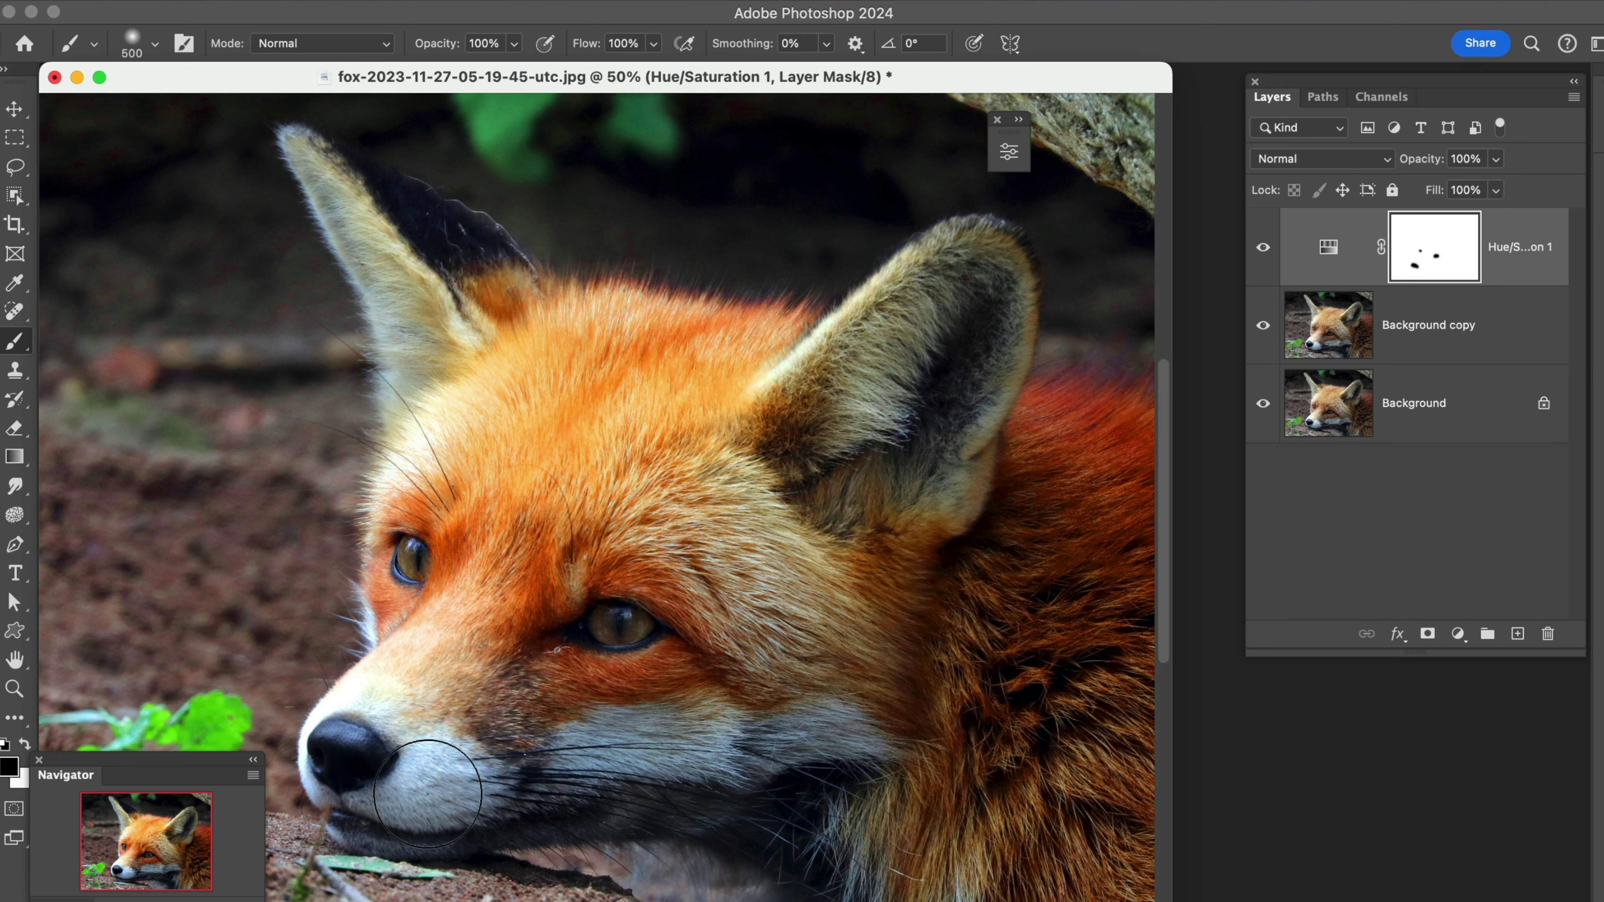
{"action": "mouse_move", "coordinate": [609, 777]}
{"action": "left_mouse_down"}
{"action": "mouse_move", "coordinate": [682, 748]}
{"action": "mouse_move", "coordinate": [824, 742]}
{"action": "left_mouse_up"}
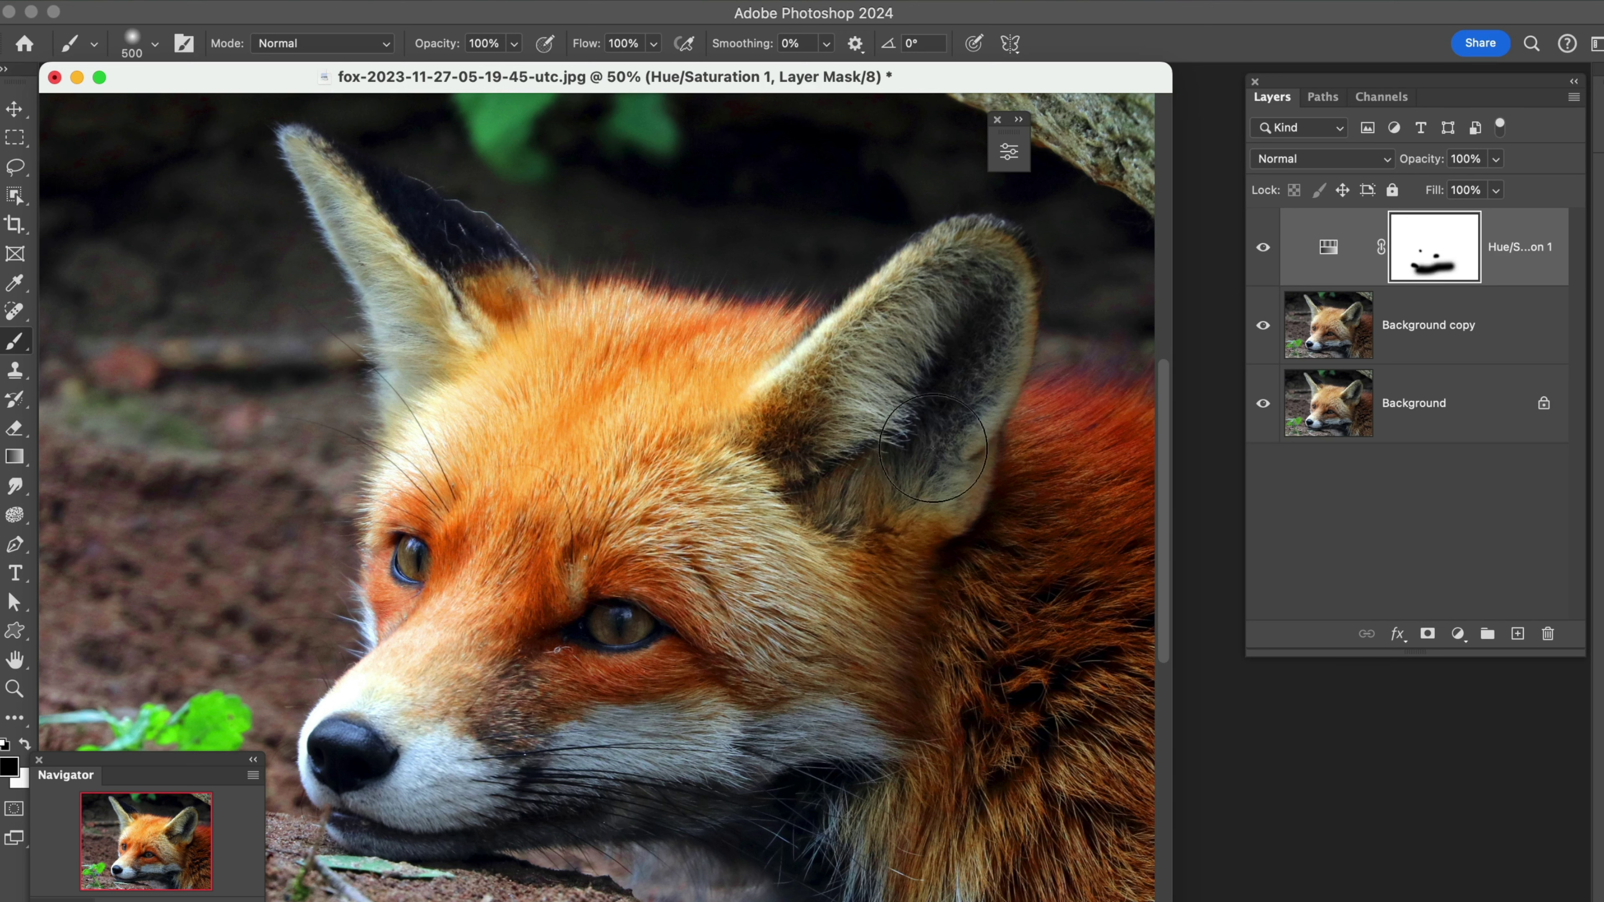
Step: Paint black on the Hue/Saturation mask inside both ears, using Brush size 500 for the near ear and 300 for the far ear
{"action": "left_click_drag", "start_coordinate": [895, 390], "coordinate": [888, 401]}
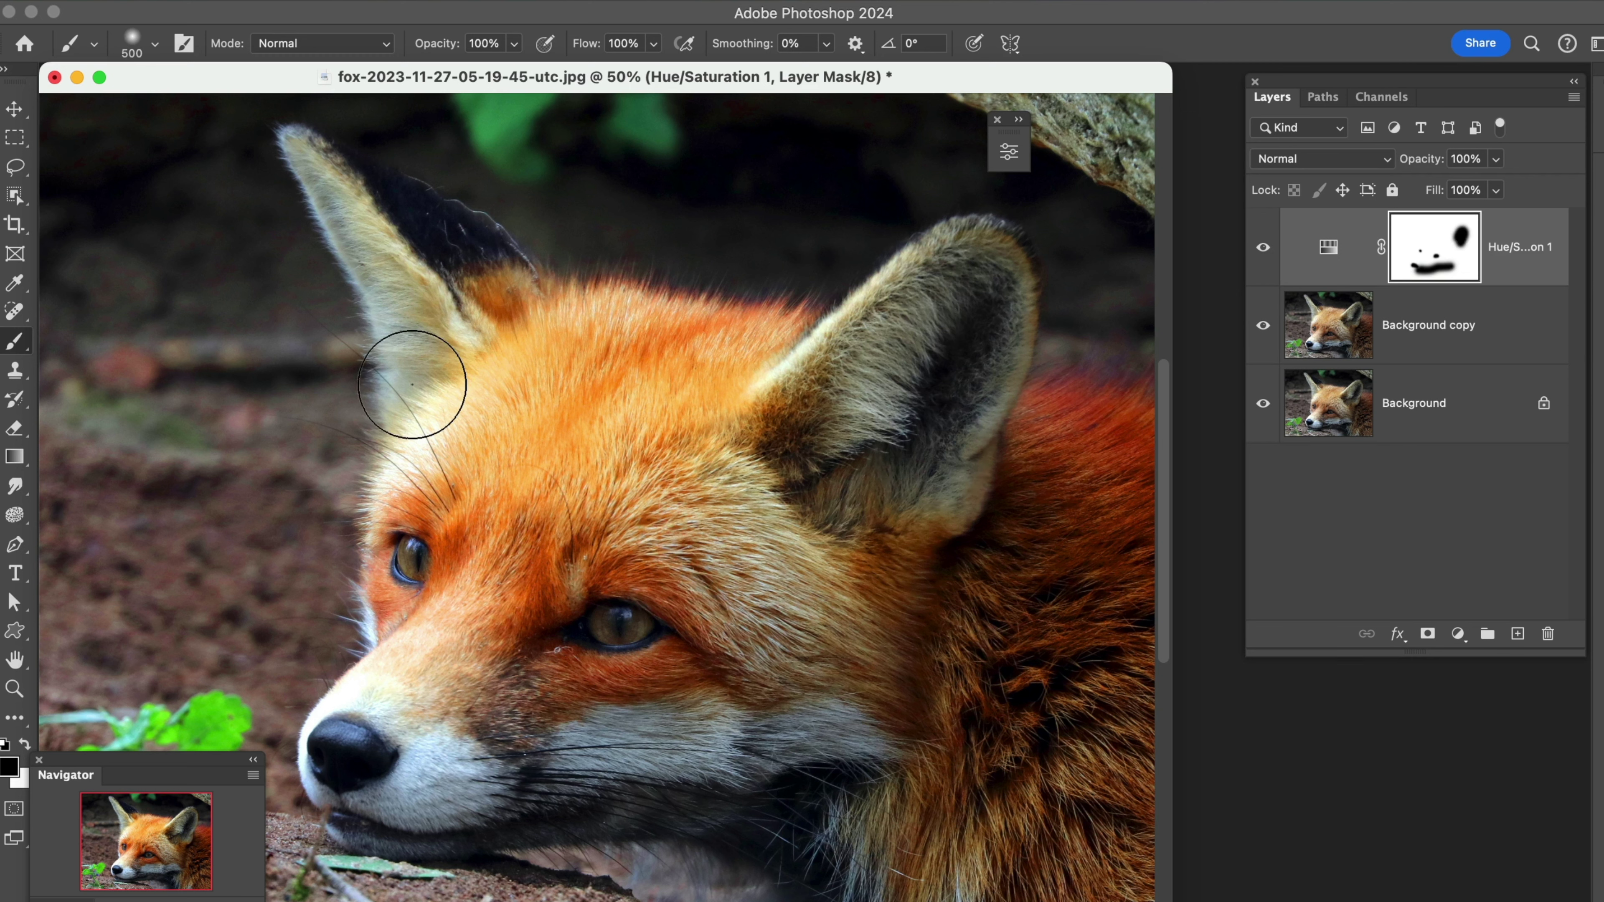
{"action": "key", "text": "bracketleft"}
{"action": "key", "text": "bracketleft"}
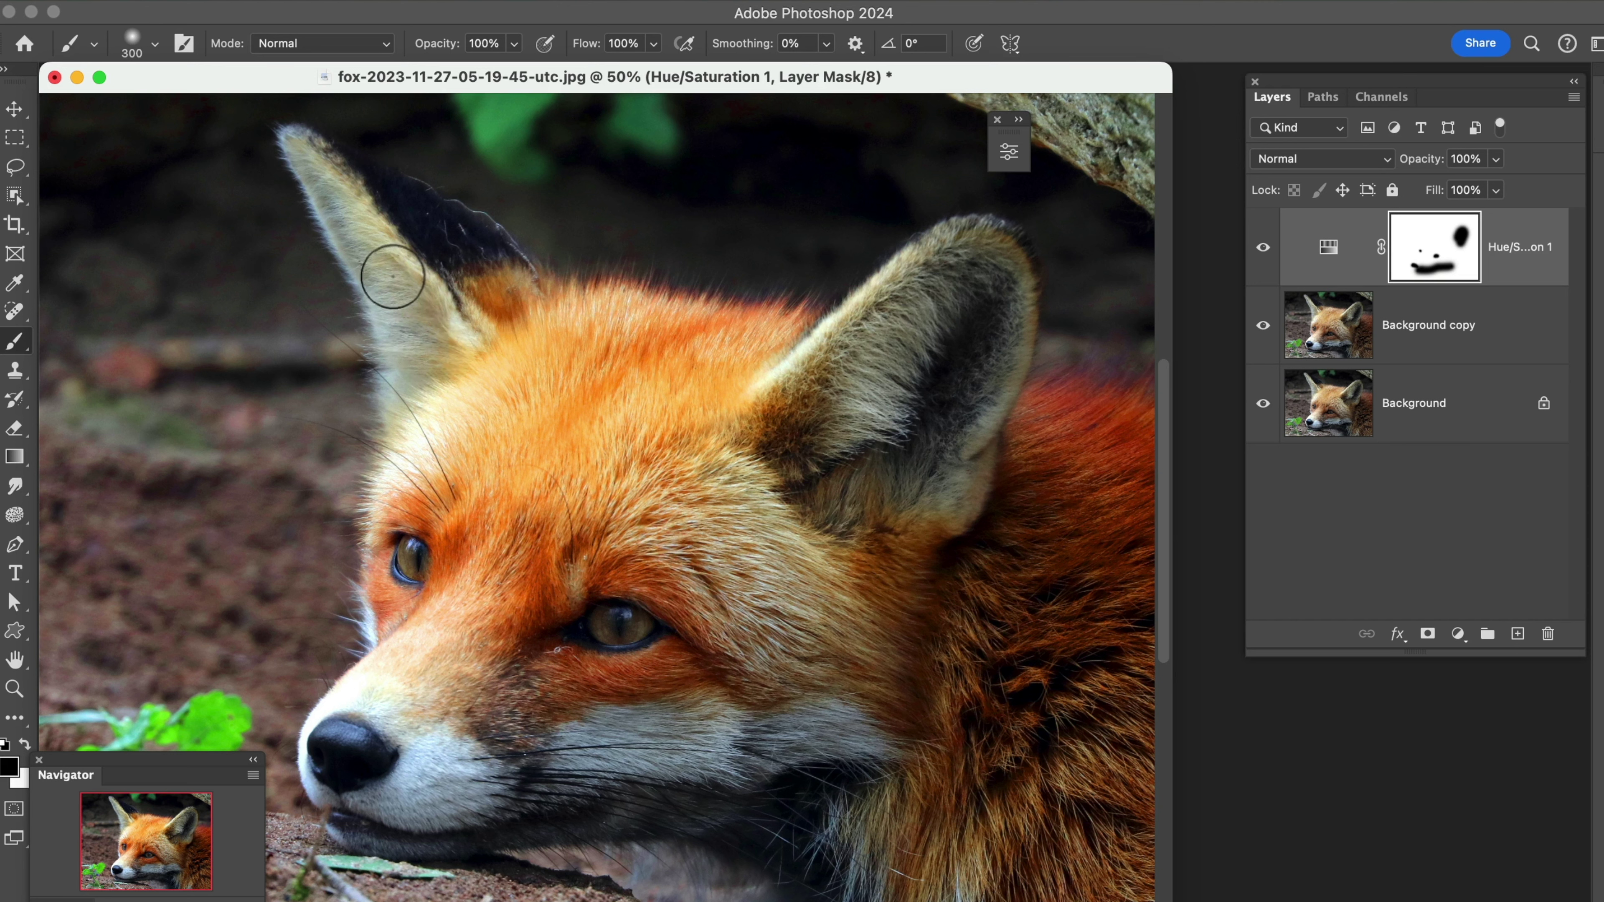
{"action": "mouse_move", "coordinate": [480, 239]}
{"action": "left_mouse_down"}
{"action": "mouse_move", "coordinate": [376, 243]}
{"action": "mouse_move", "coordinate": [405, 297]}
{"action": "mouse_move", "coordinate": [394, 308]}
{"action": "left_mouse_up"}
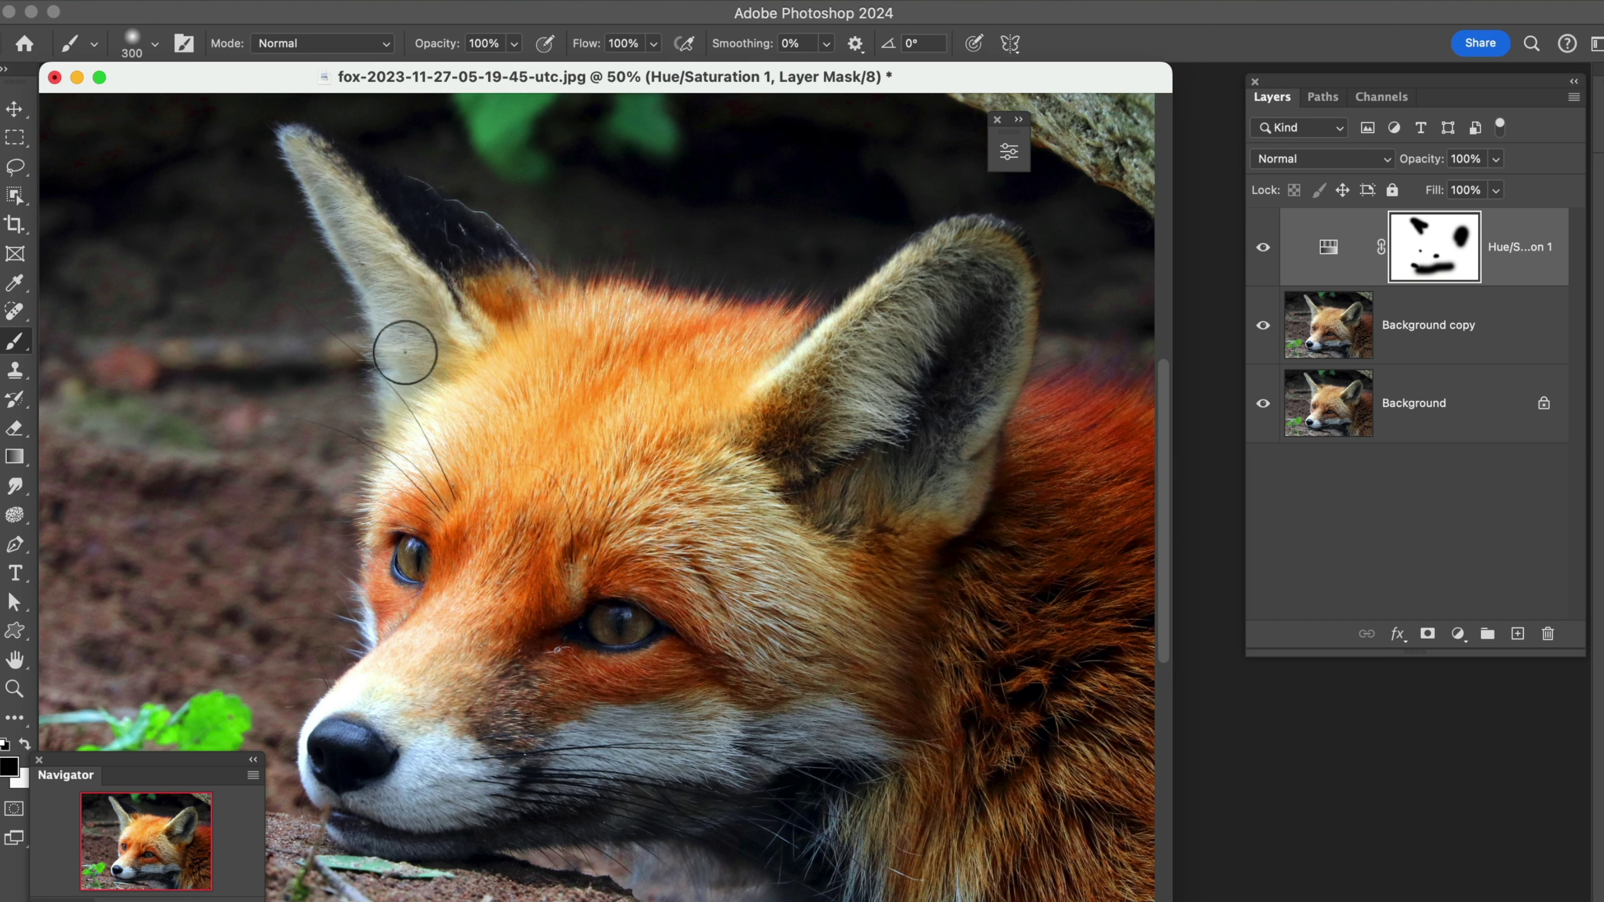
Step: Enlarge the Brush to size 700 and paint black on the Hue/Saturation mask over the soil in front of the fox
{"action": "key", "text": "bracketright"}
{"action": "key", "text": "bracketright"}
{"action": "key", "text": "bracketright"}
{"action": "key", "text": "bracketright"}
{"action": "left_click_drag", "start_coordinate": [311, 375], "coordinate": [58, 368]}
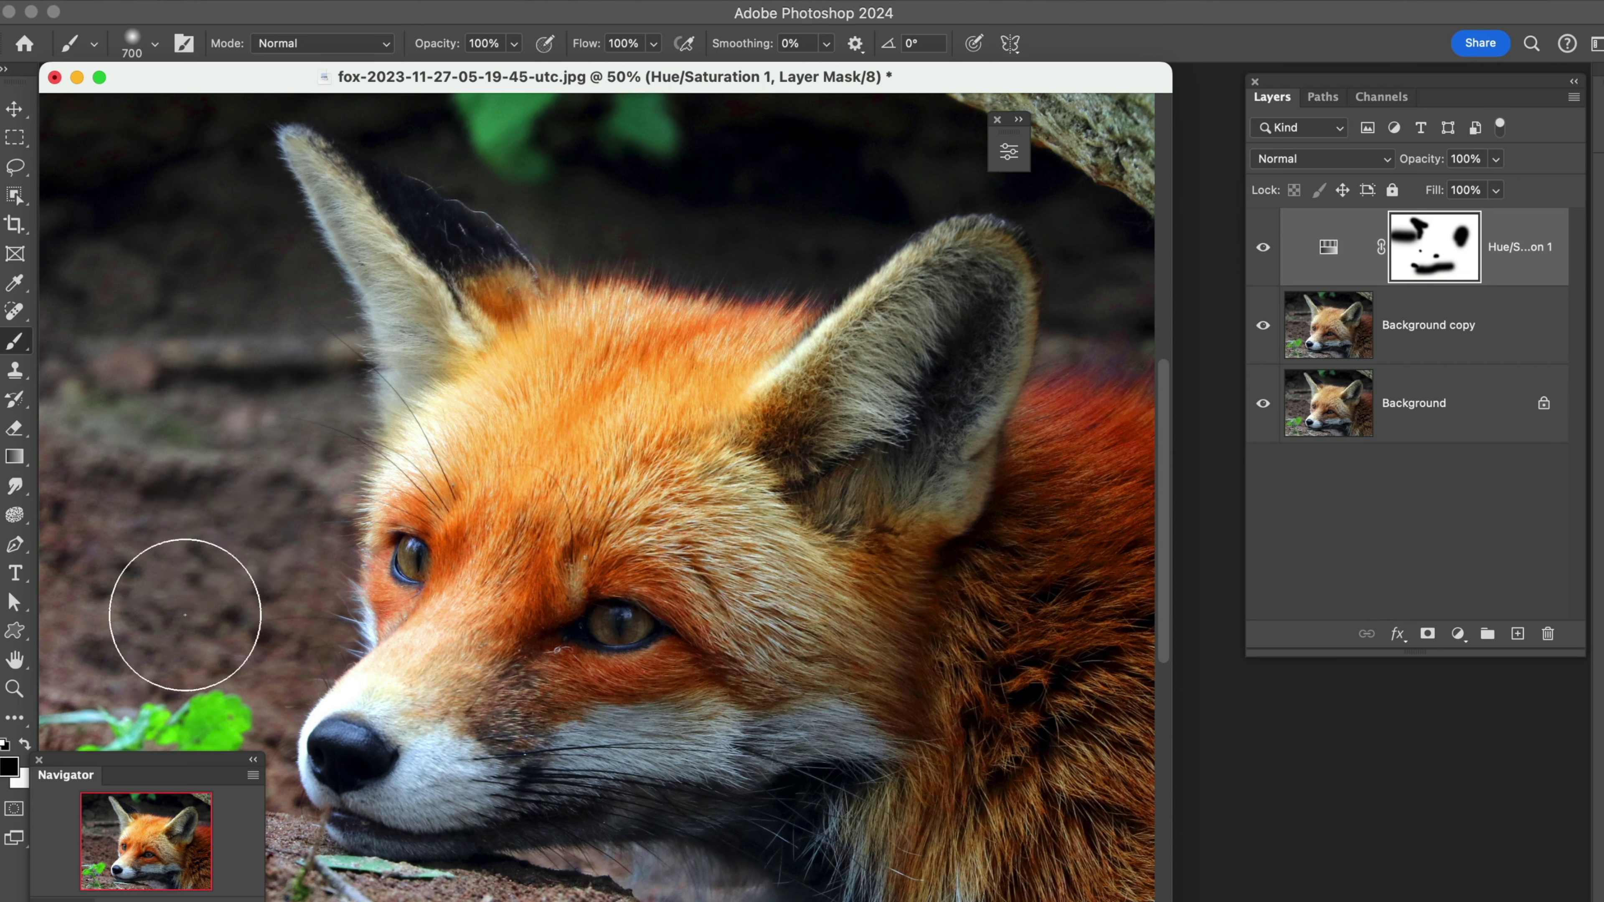
{"action": "left_click_drag", "start_coordinate": [183, 608], "coordinate": [164, 698]}
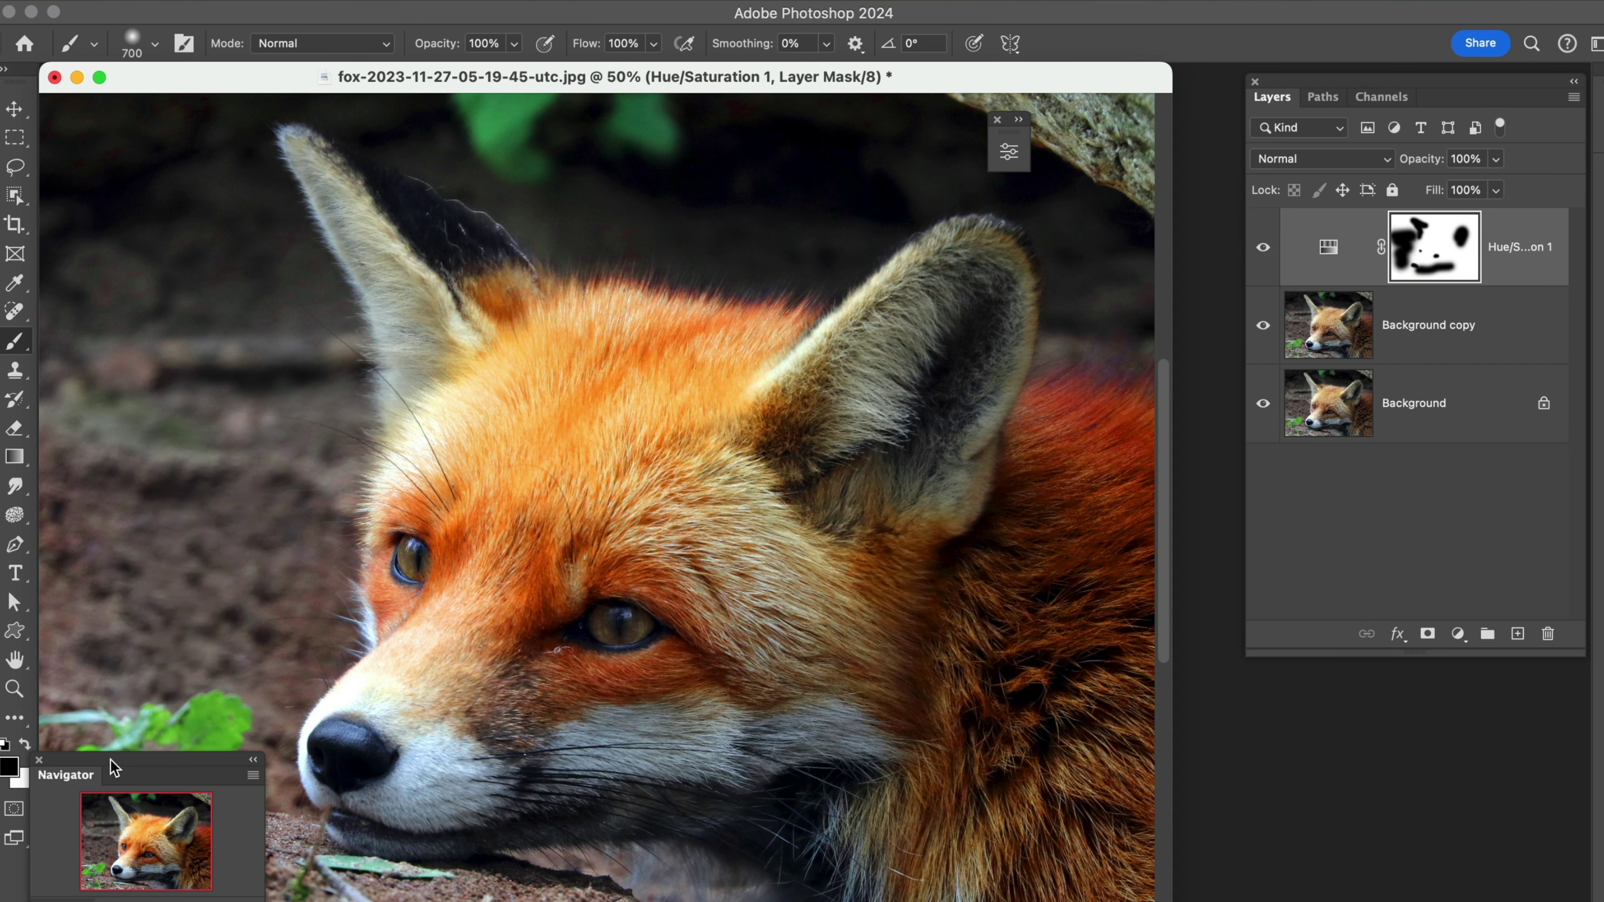
Step: Move the Navigator off the photo and paint black on the mask over the plant, the ground below and the background above the fox
{"action": "left_click_drag", "start_coordinate": [111, 761], "coordinate": [1387, 689]}
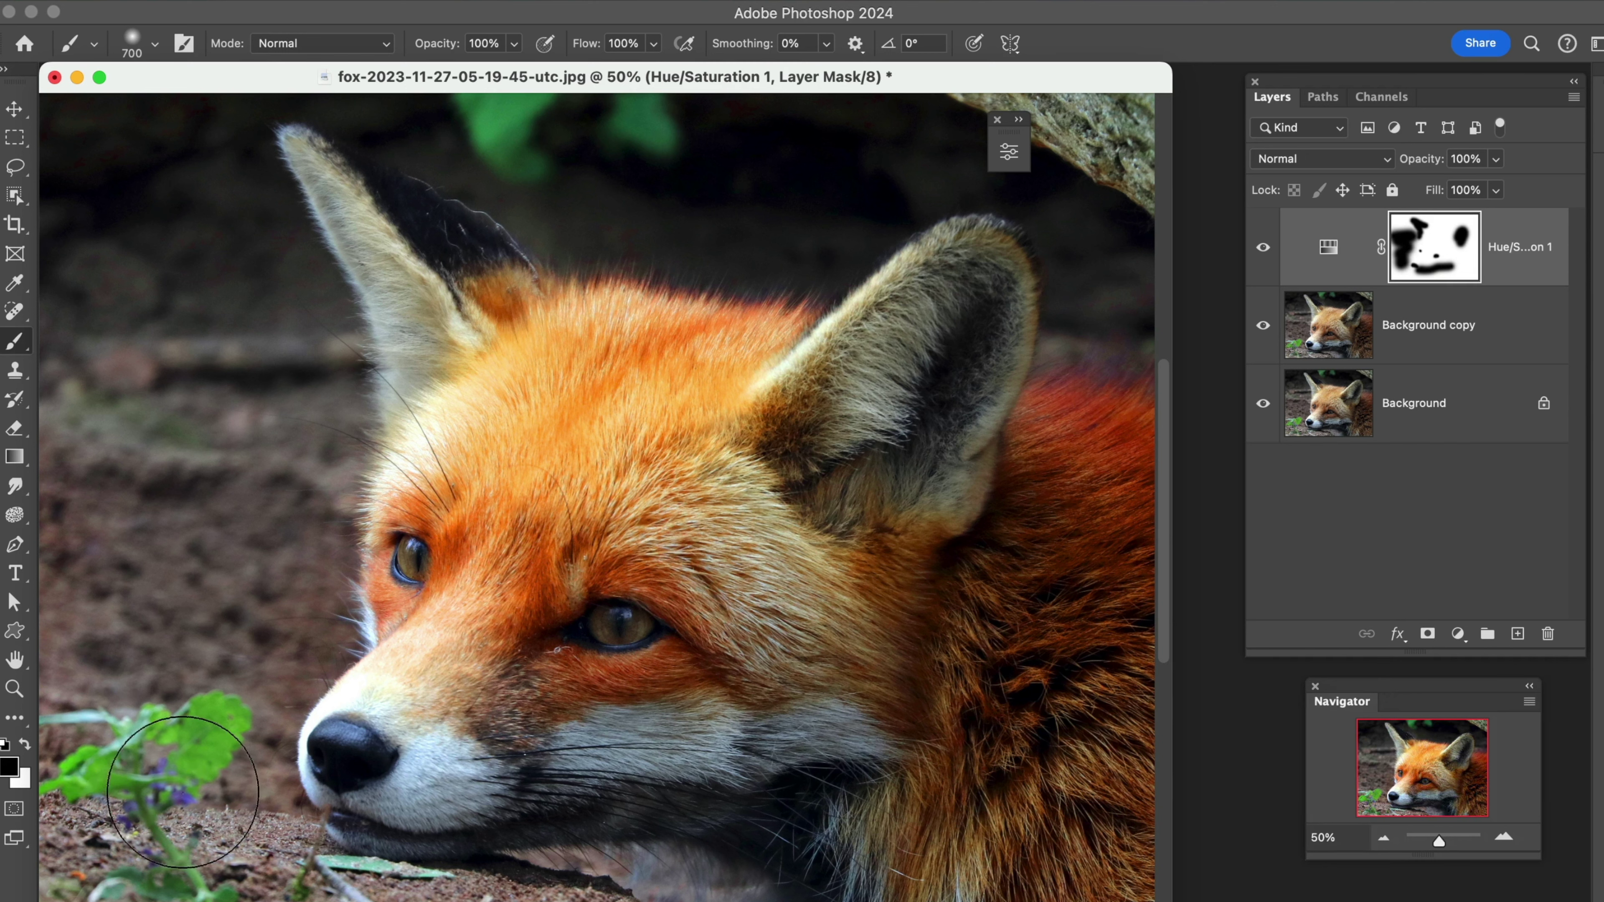
{"action": "mouse_move", "coordinate": [322, 891]}
{"action": "left_mouse_down"}
{"action": "mouse_move", "coordinate": [682, 881]}
{"action": "mouse_move", "coordinate": [650, 869]}
{"action": "left_mouse_up"}
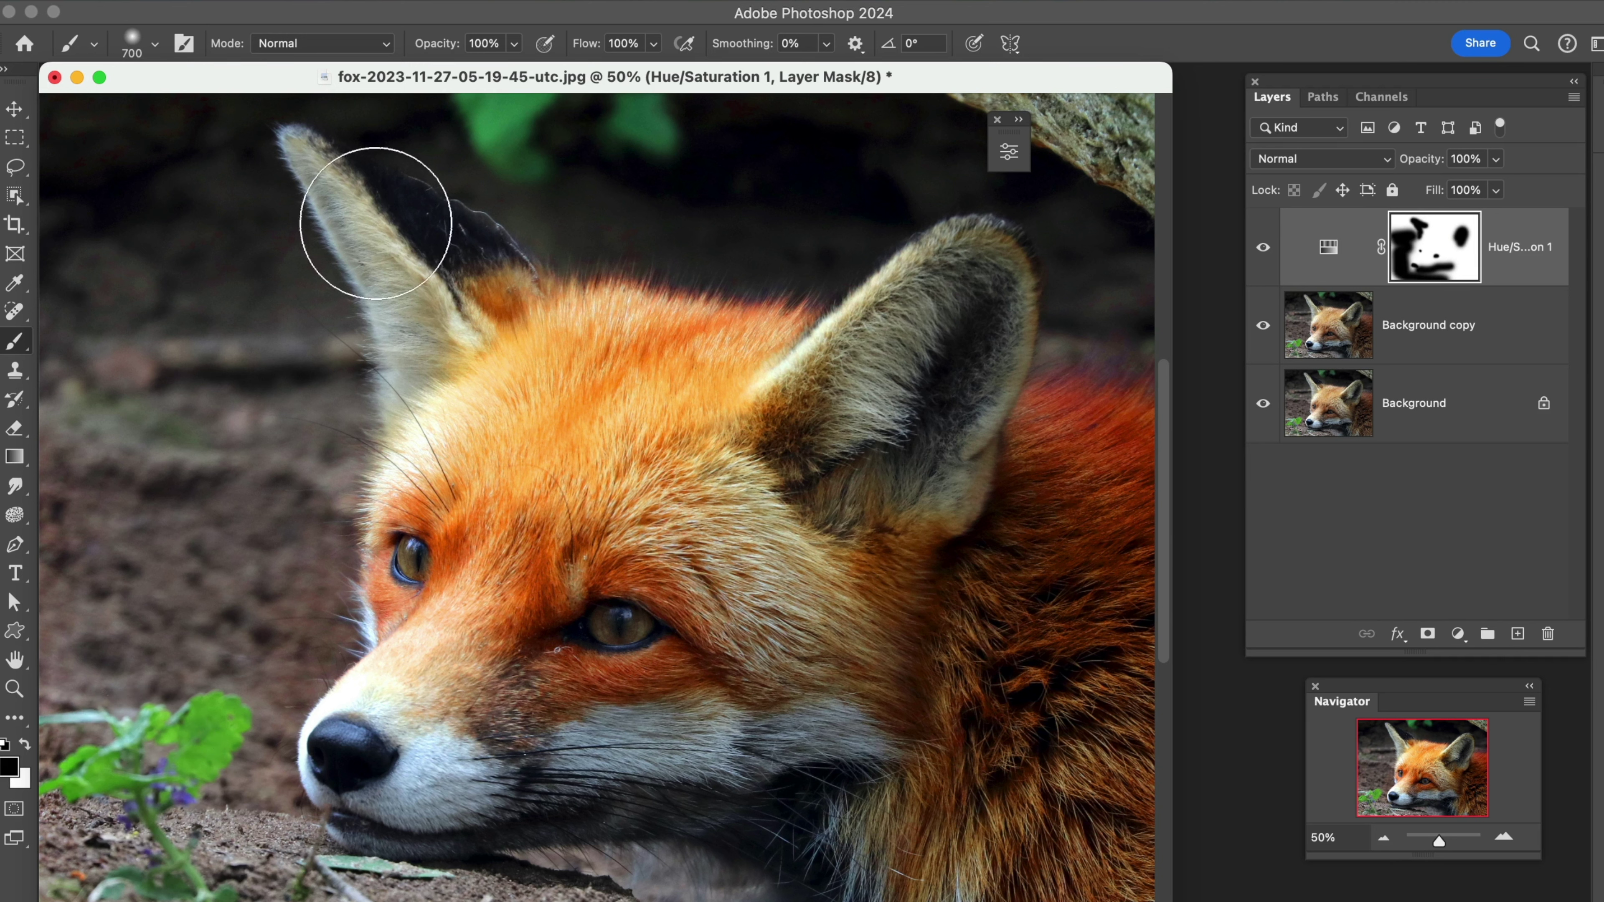
{"action": "left_click_drag", "start_coordinate": [568, 173], "coordinate": [1116, 148]}
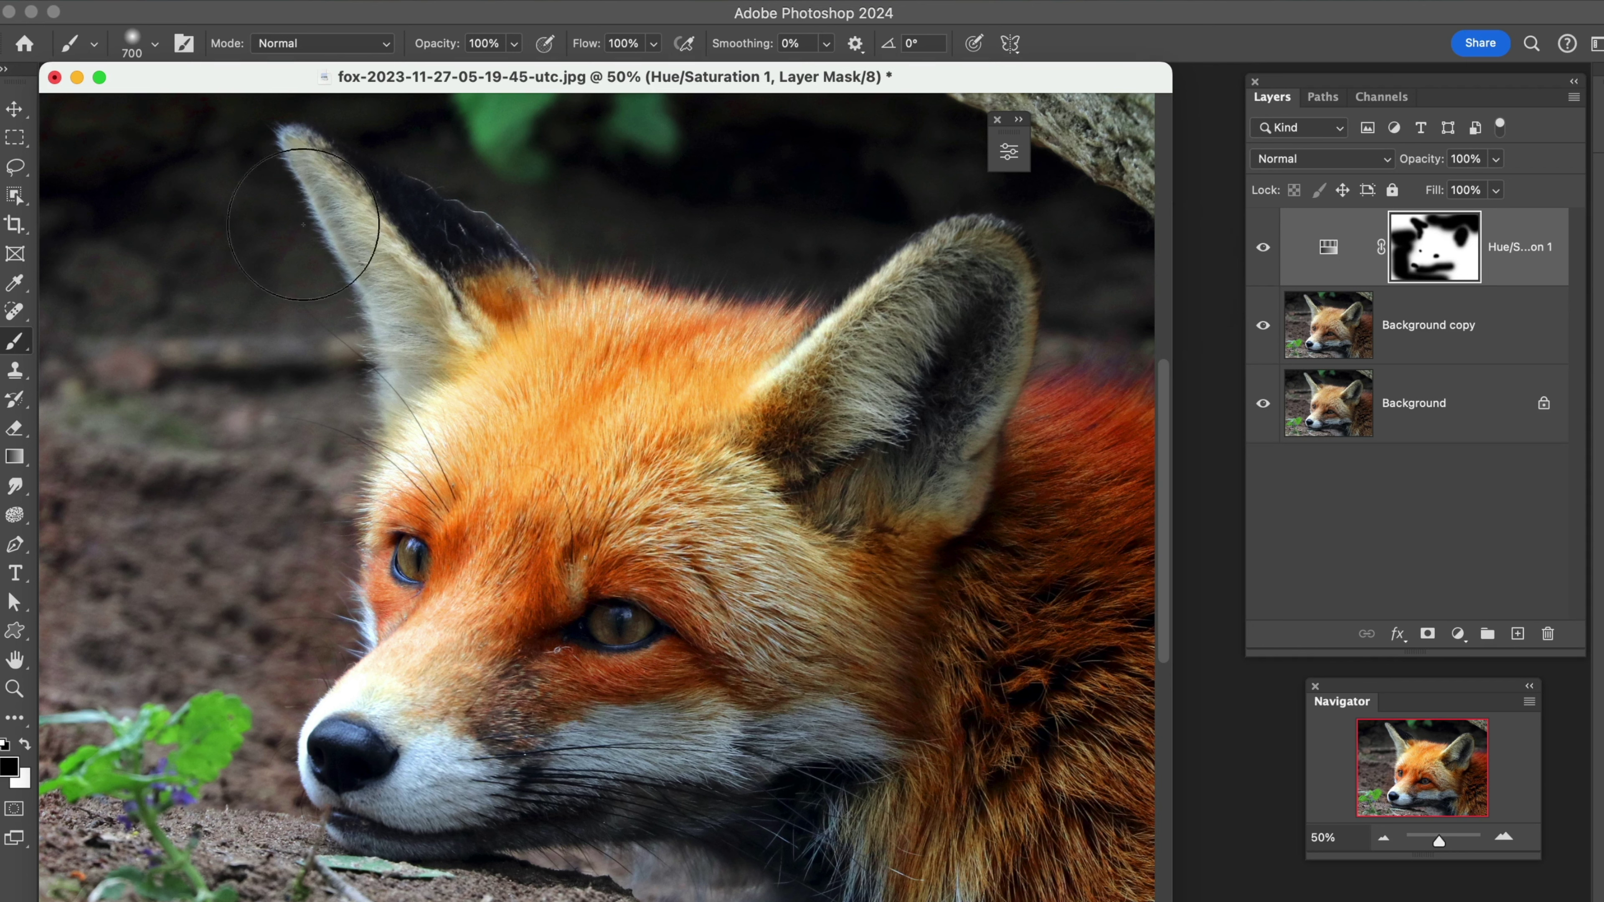
{"action": "mouse_move", "coordinate": [117, 201]}
{"action": "left_mouse_down"}
{"action": "mouse_move", "coordinate": [197, 151]}
{"action": "mouse_move", "coordinate": [222, 251]}
{"action": "mouse_move", "coordinate": [179, 276]}
{"action": "left_mouse_up"}
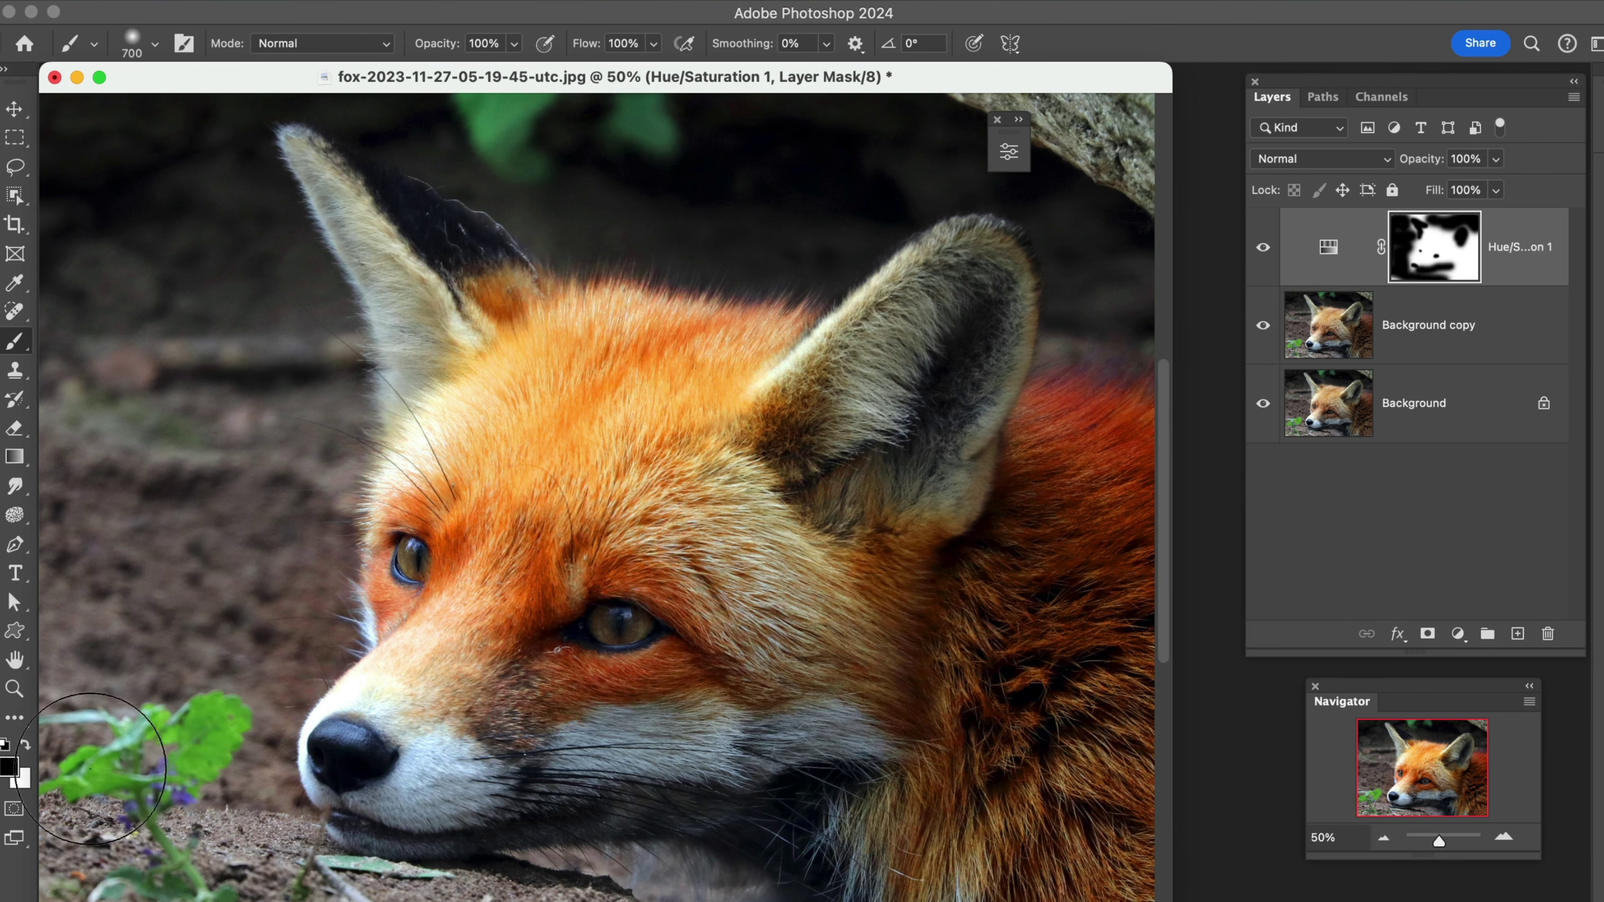
Step: Zoom out to 33.33% and toggle the Hue/Saturation layer's visibility to compare the fox with and without it
{"action": "left_click", "coordinate": [1383, 837]}
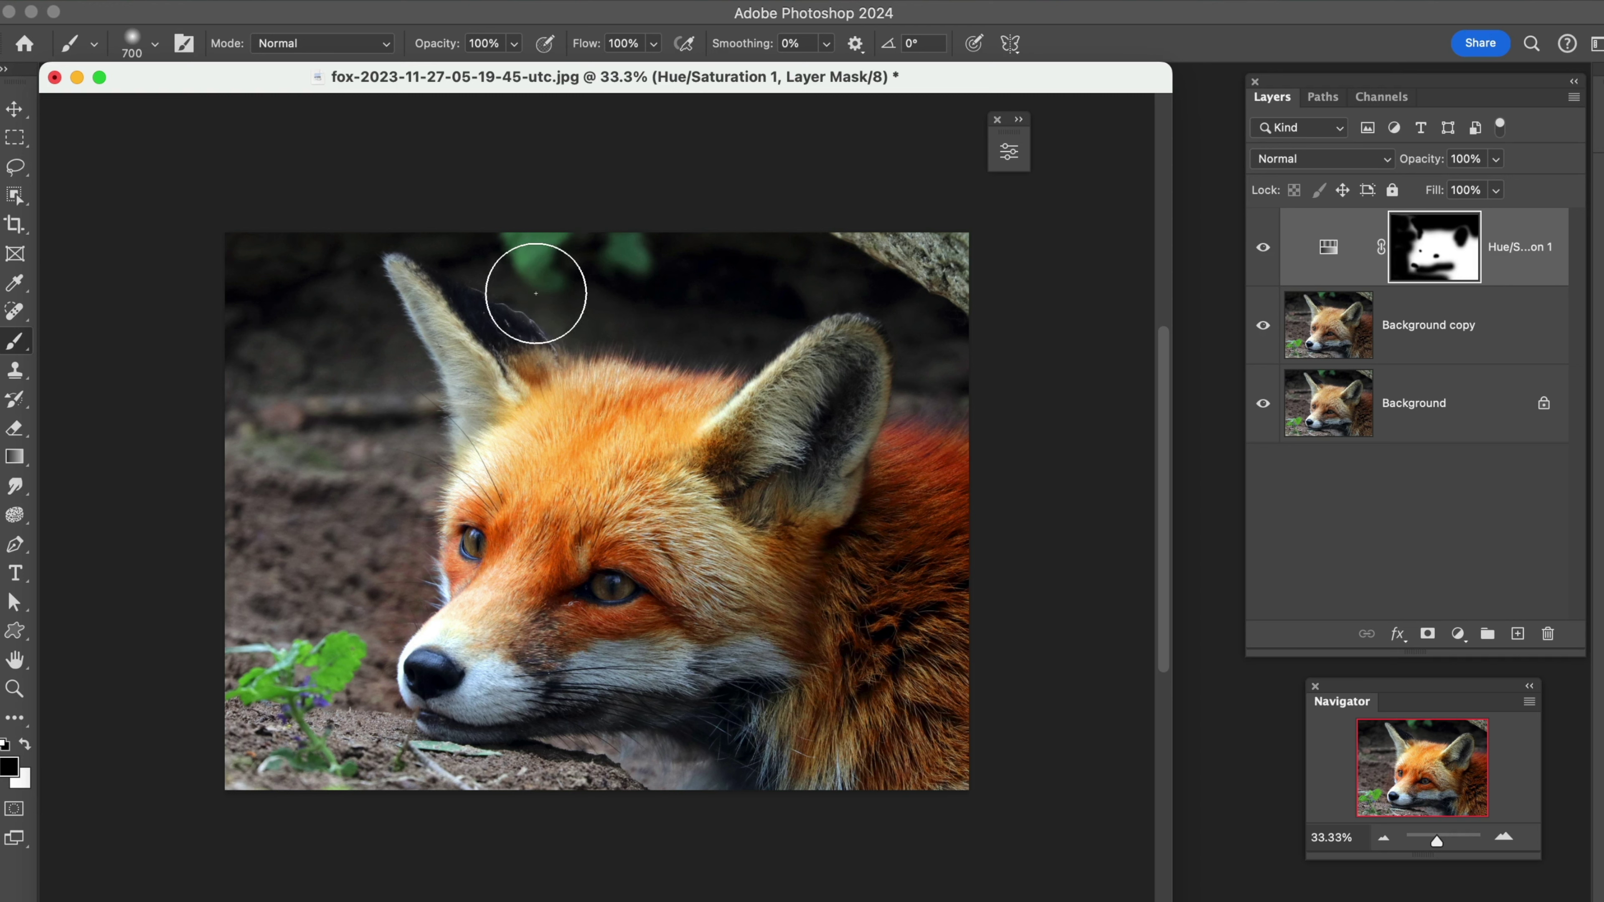
{"action": "left_click", "coordinate": [1263, 248]}
{"action": "left_click", "coordinate": [1263, 247]}
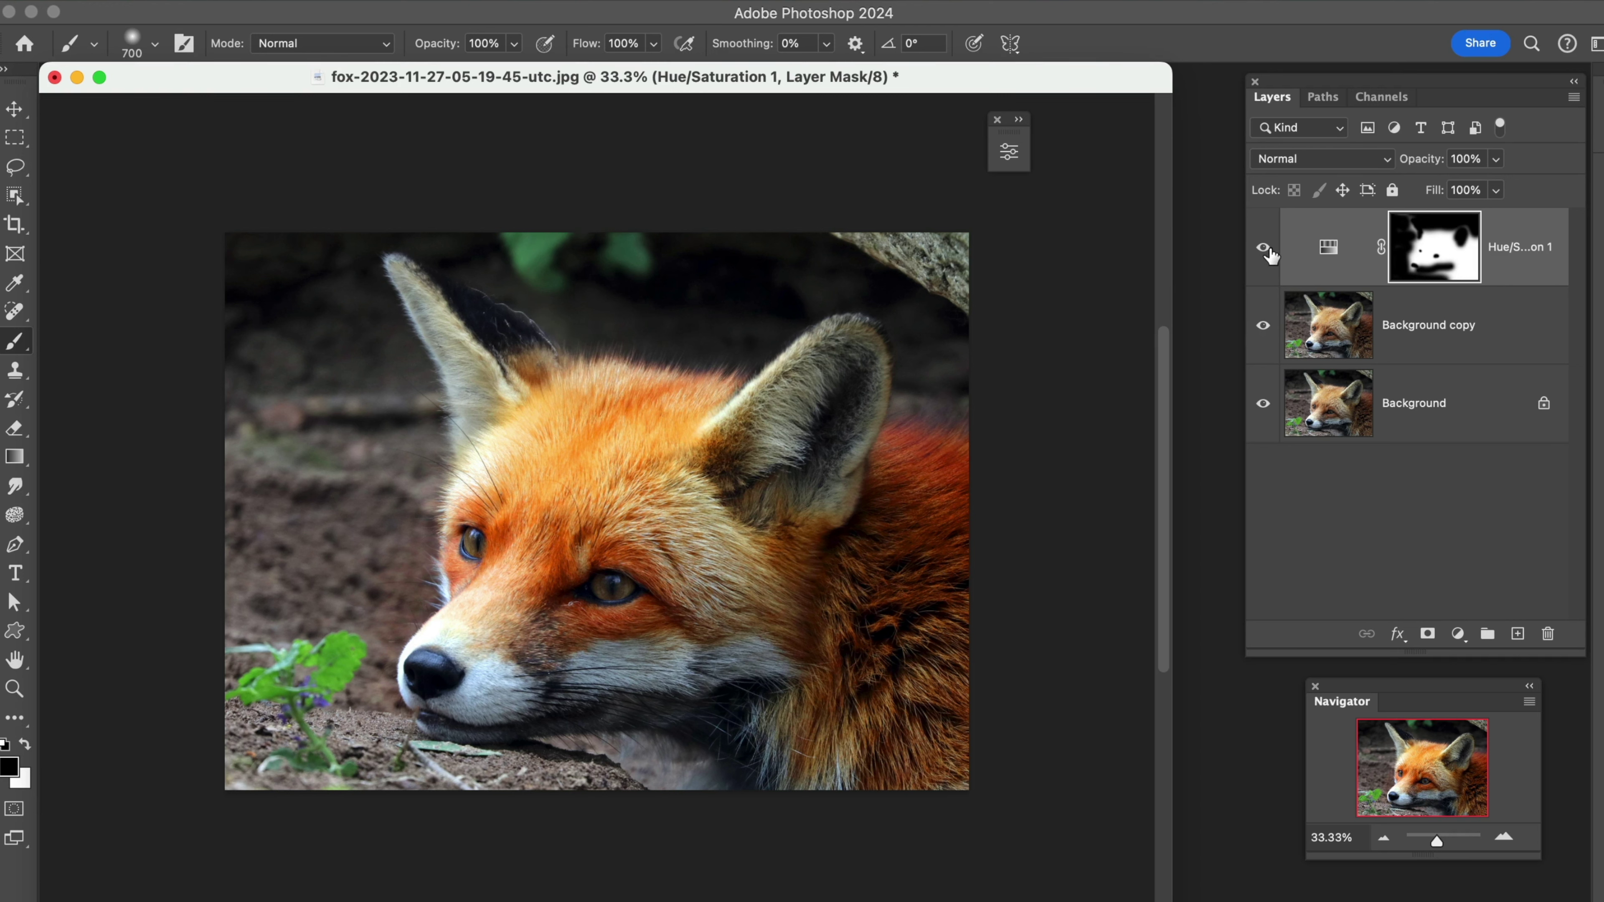
{"action": "left_click", "coordinate": [1265, 249]}
Step: Add a Color Balance adjustment layer above Hue/Saturation and set its highlights yellow-blue value to -81
{"action": "left_click", "coordinate": [1458, 635]}
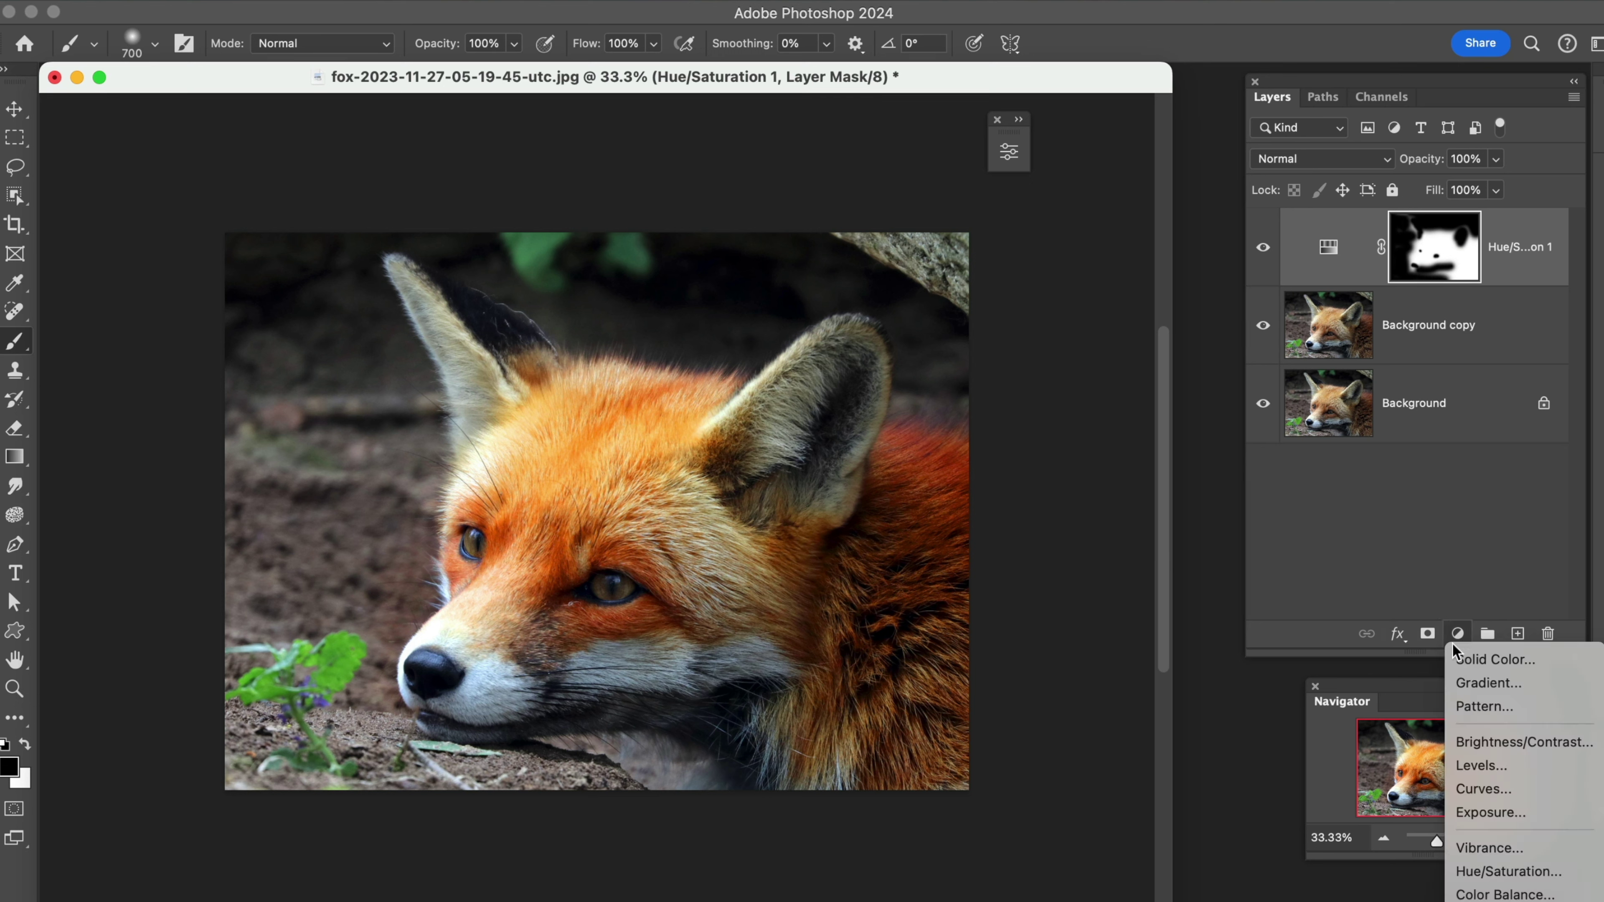
{"action": "left_click", "coordinate": [1503, 893]}
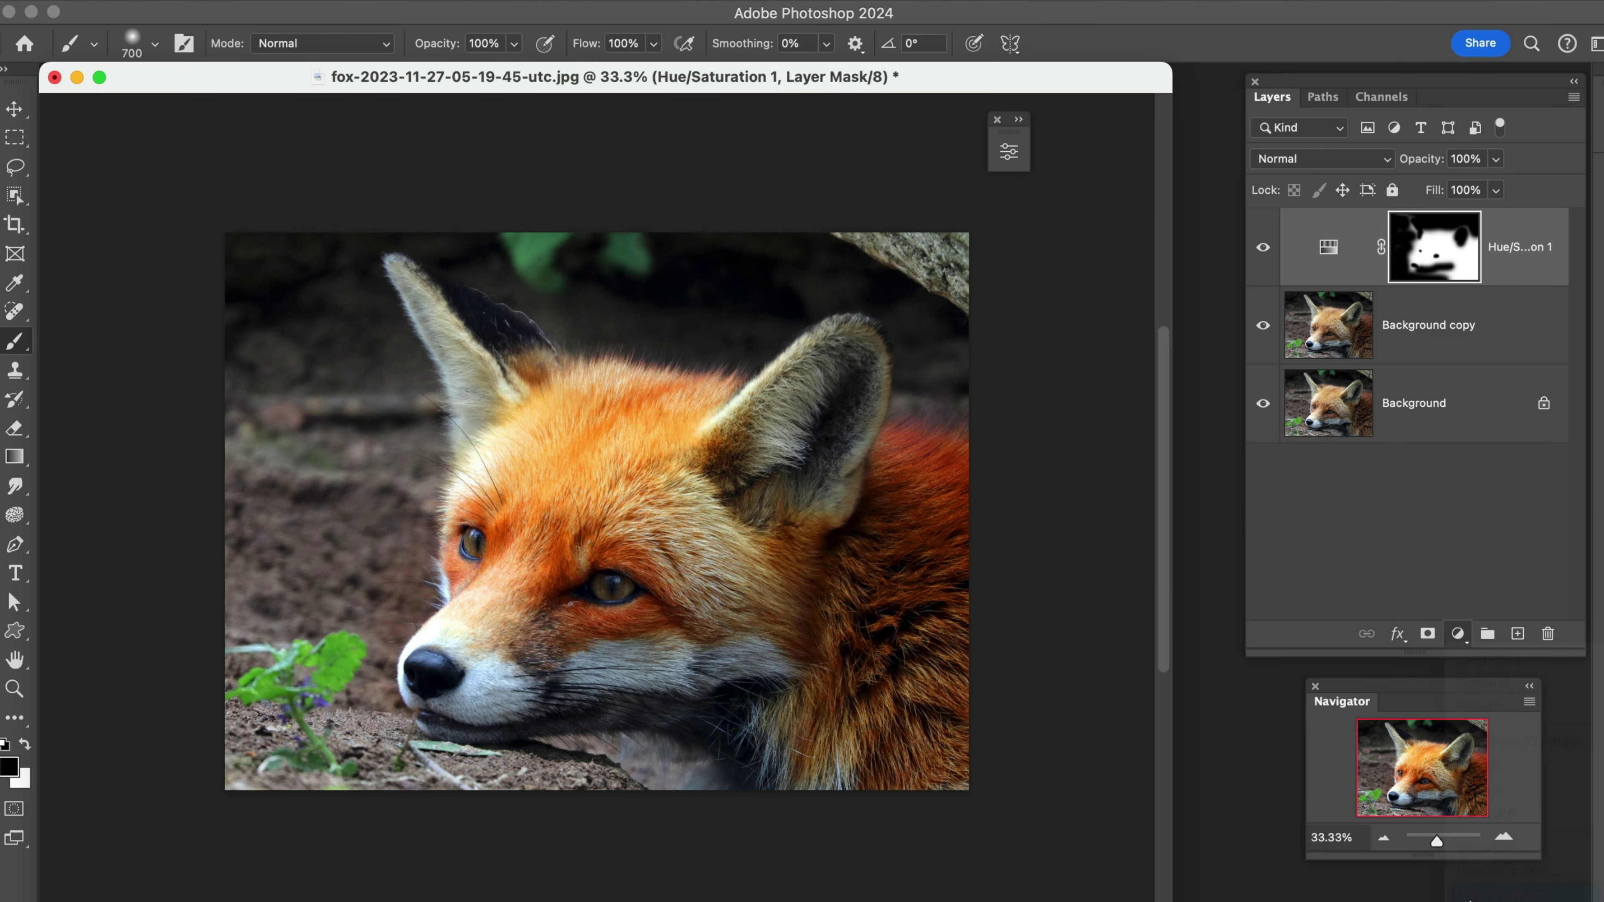
{"action": "left_click", "coordinate": [845, 204]}
{"action": "left_click", "coordinate": [845, 225]}
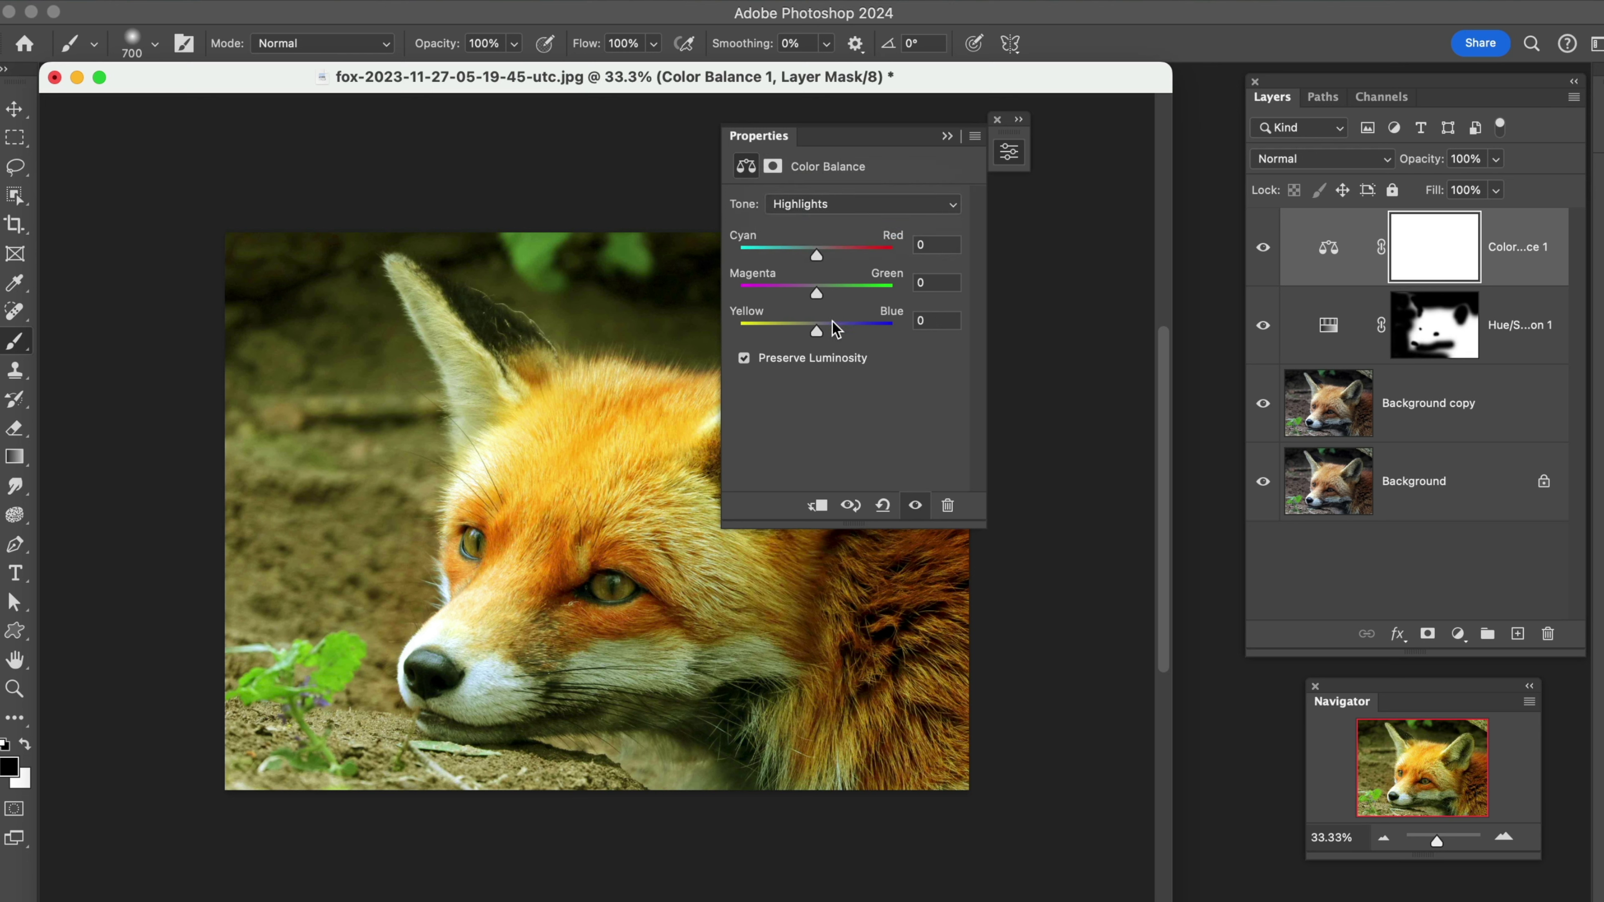
{"action": "left_click_drag", "start_coordinate": [819, 337], "coordinate": [751, 333]}
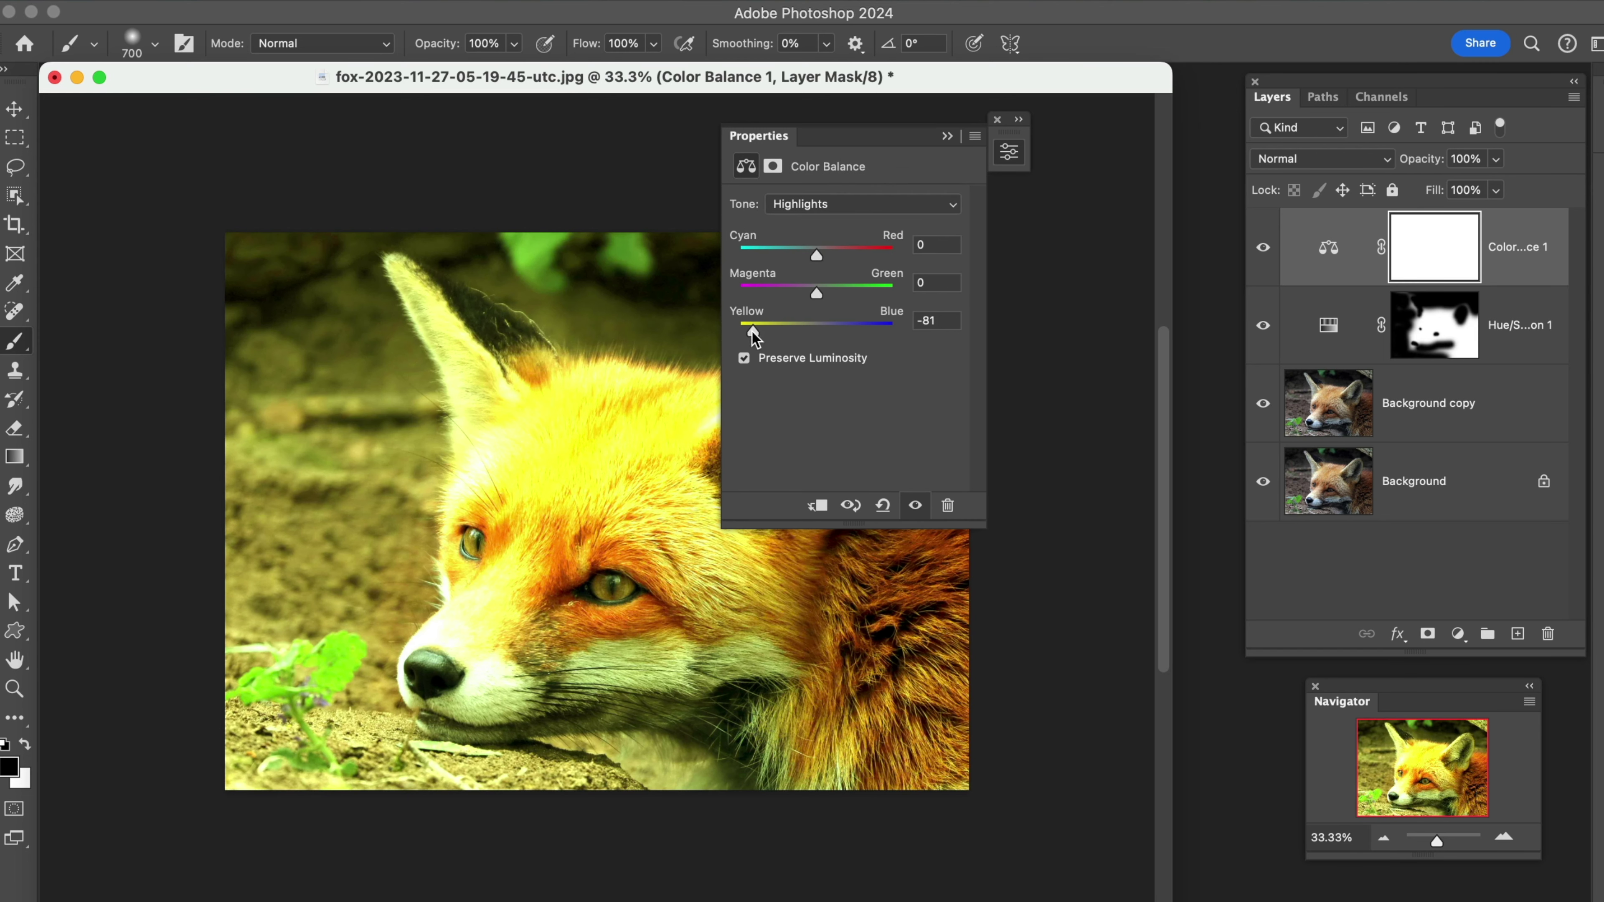
Step: Set the Color Balance layer's shadows yellow-blue value to -65 and collapse its properties
{"action": "left_click", "coordinate": [862, 208]}
{"action": "left_click", "coordinate": [849, 165]}
{"action": "left_click_drag", "start_coordinate": [818, 340], "coordinate": [762, 332]}
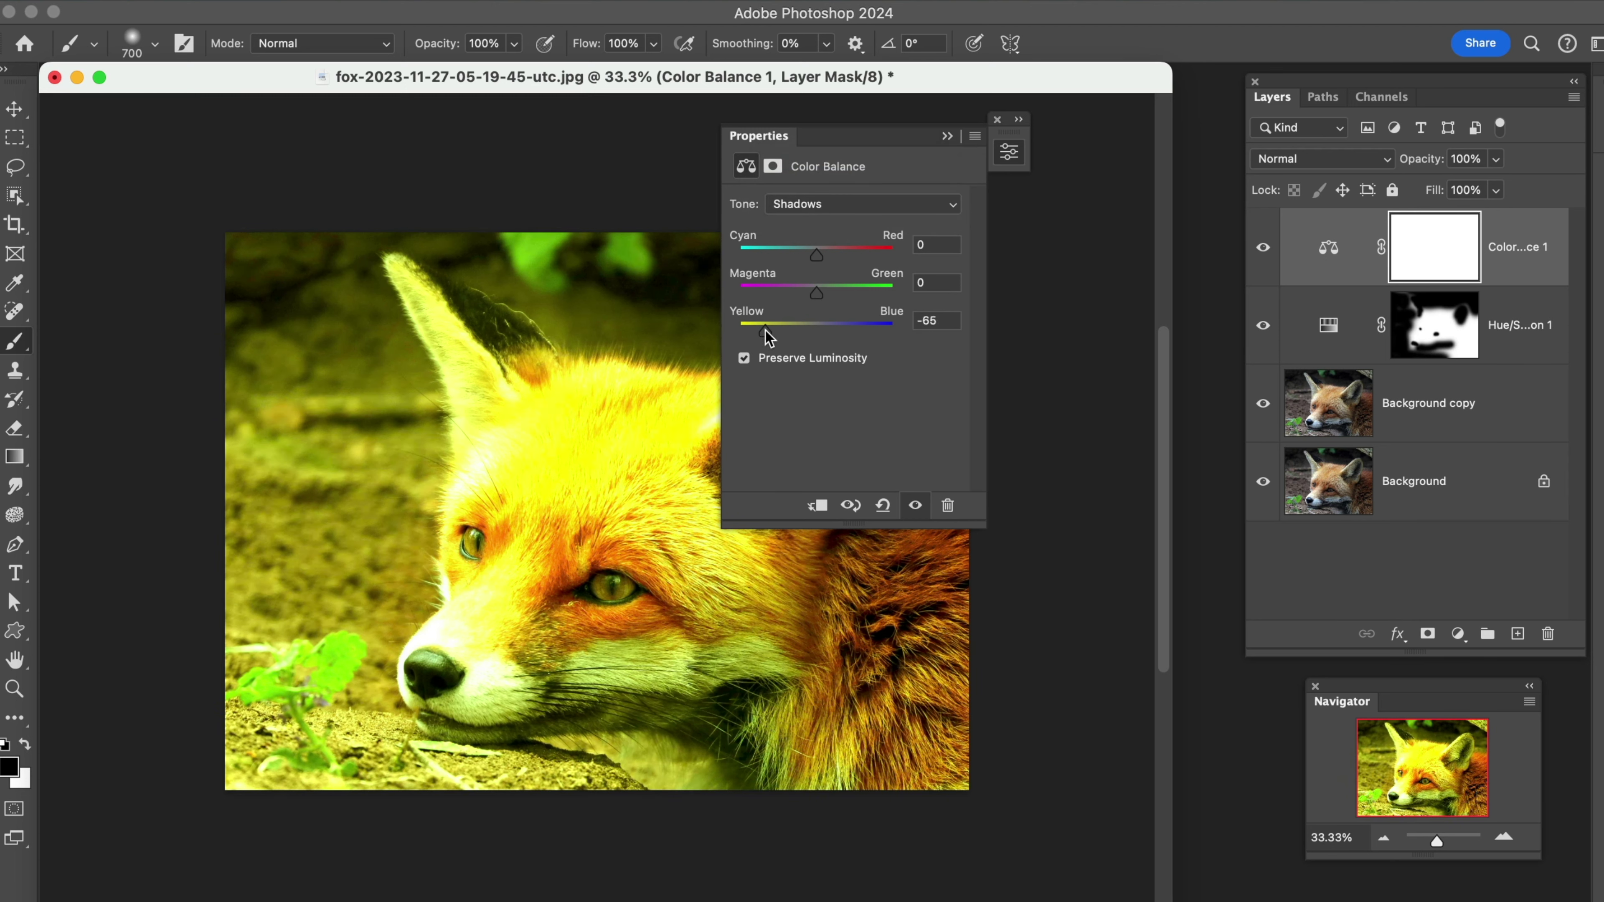
{"action": "left_click", "coordinate": [947, 138]}
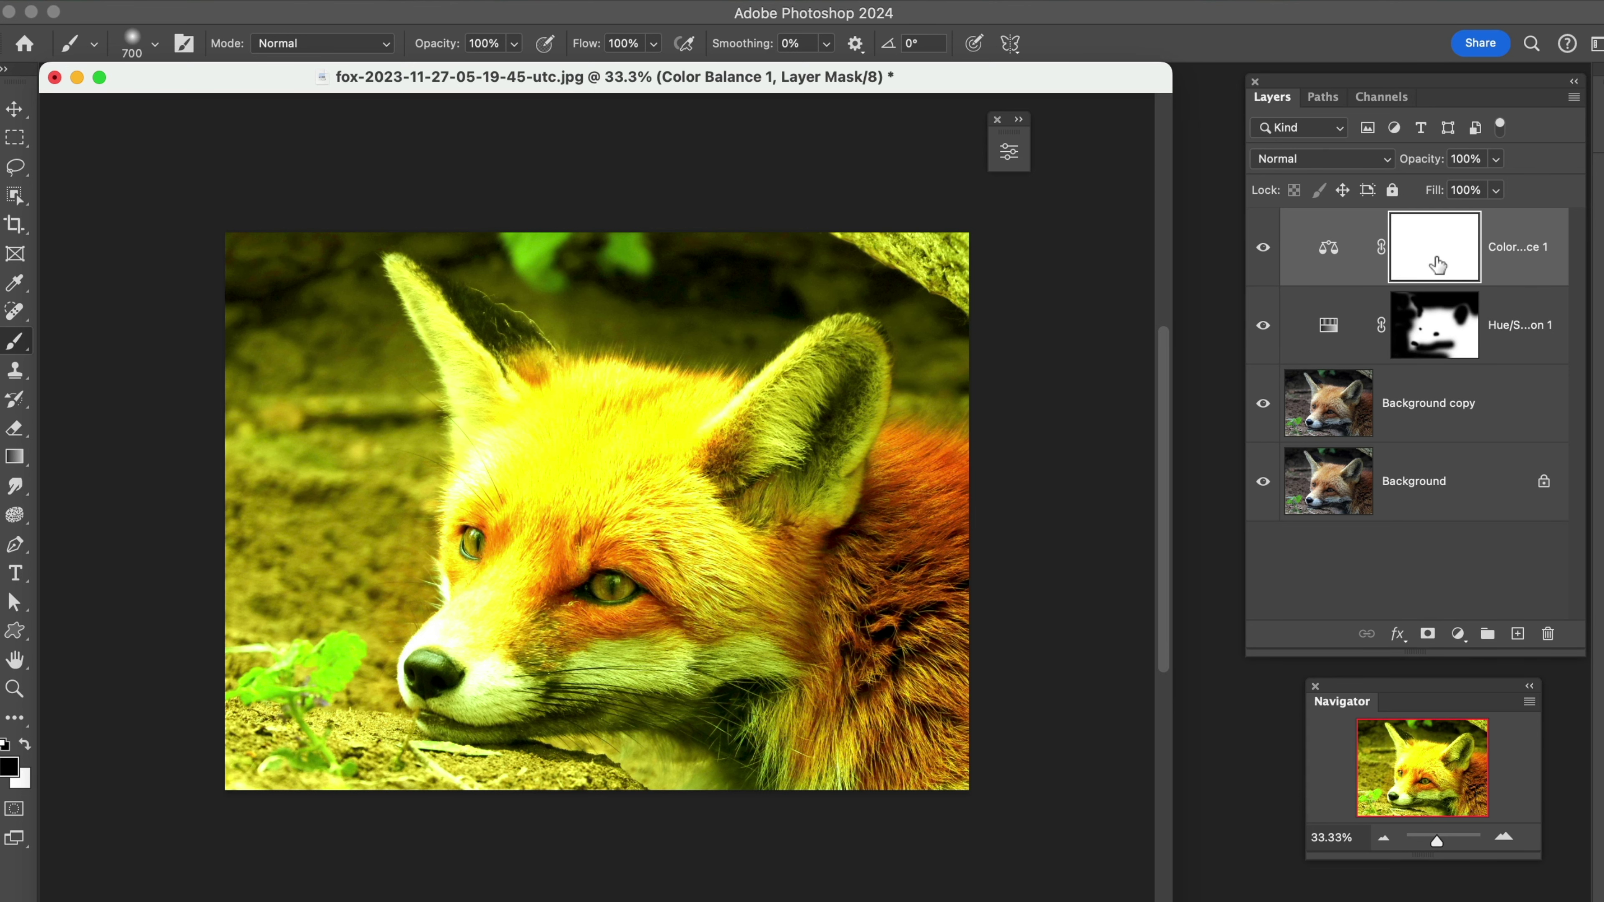
Step: Fill the Color Balance layer mask with black in Normal mode at 100% opacity, and invert the mask twice
{"action": "left_click", "coordinate": [268, 2]}
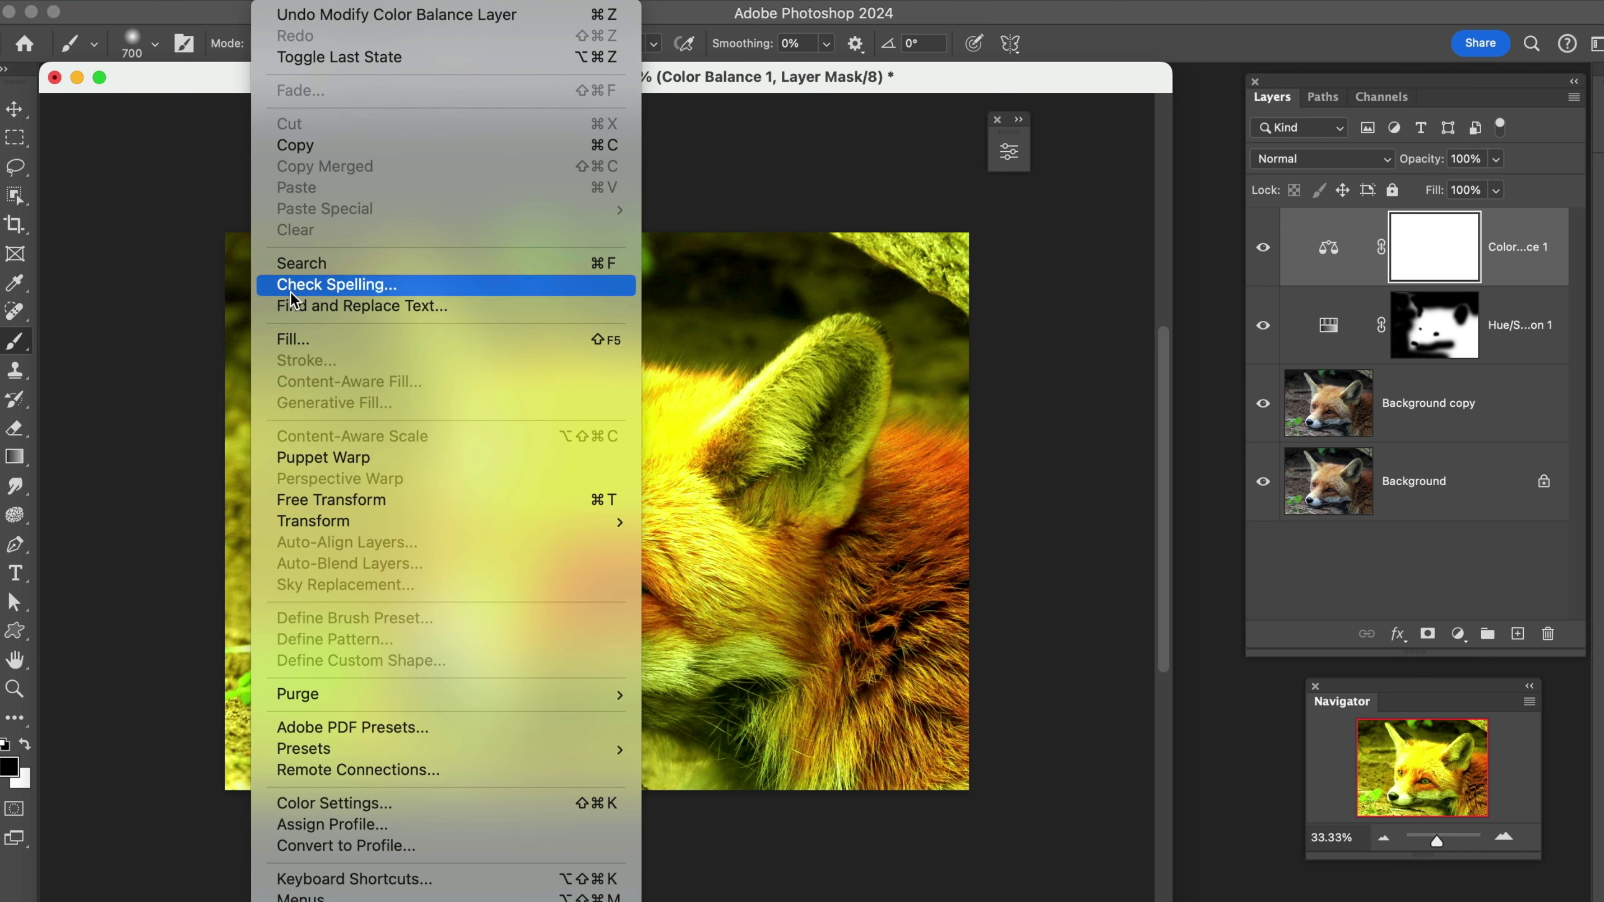
{"action": "left_click", "coordinate": [285, 340]}
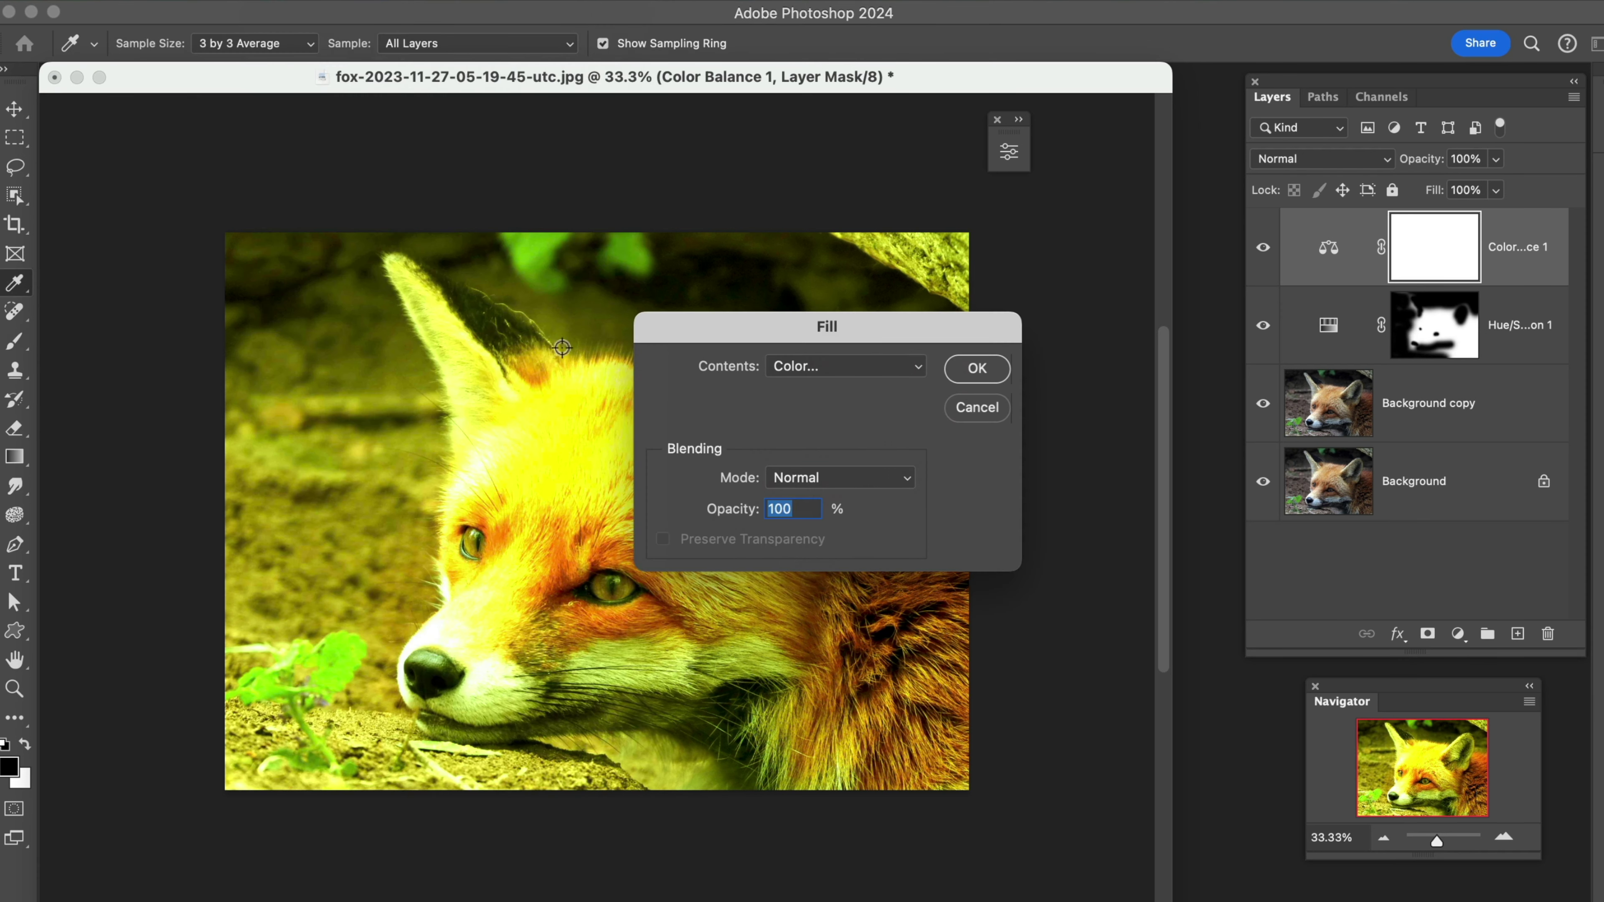
{"action": "left_click", "coordinate": [895, 371]}
{"action": "left_click", "coordinate": [860, 485]}
{"action": "left_click", "coordinate": [976, 365]}
{"action": "key", "text": "b"}
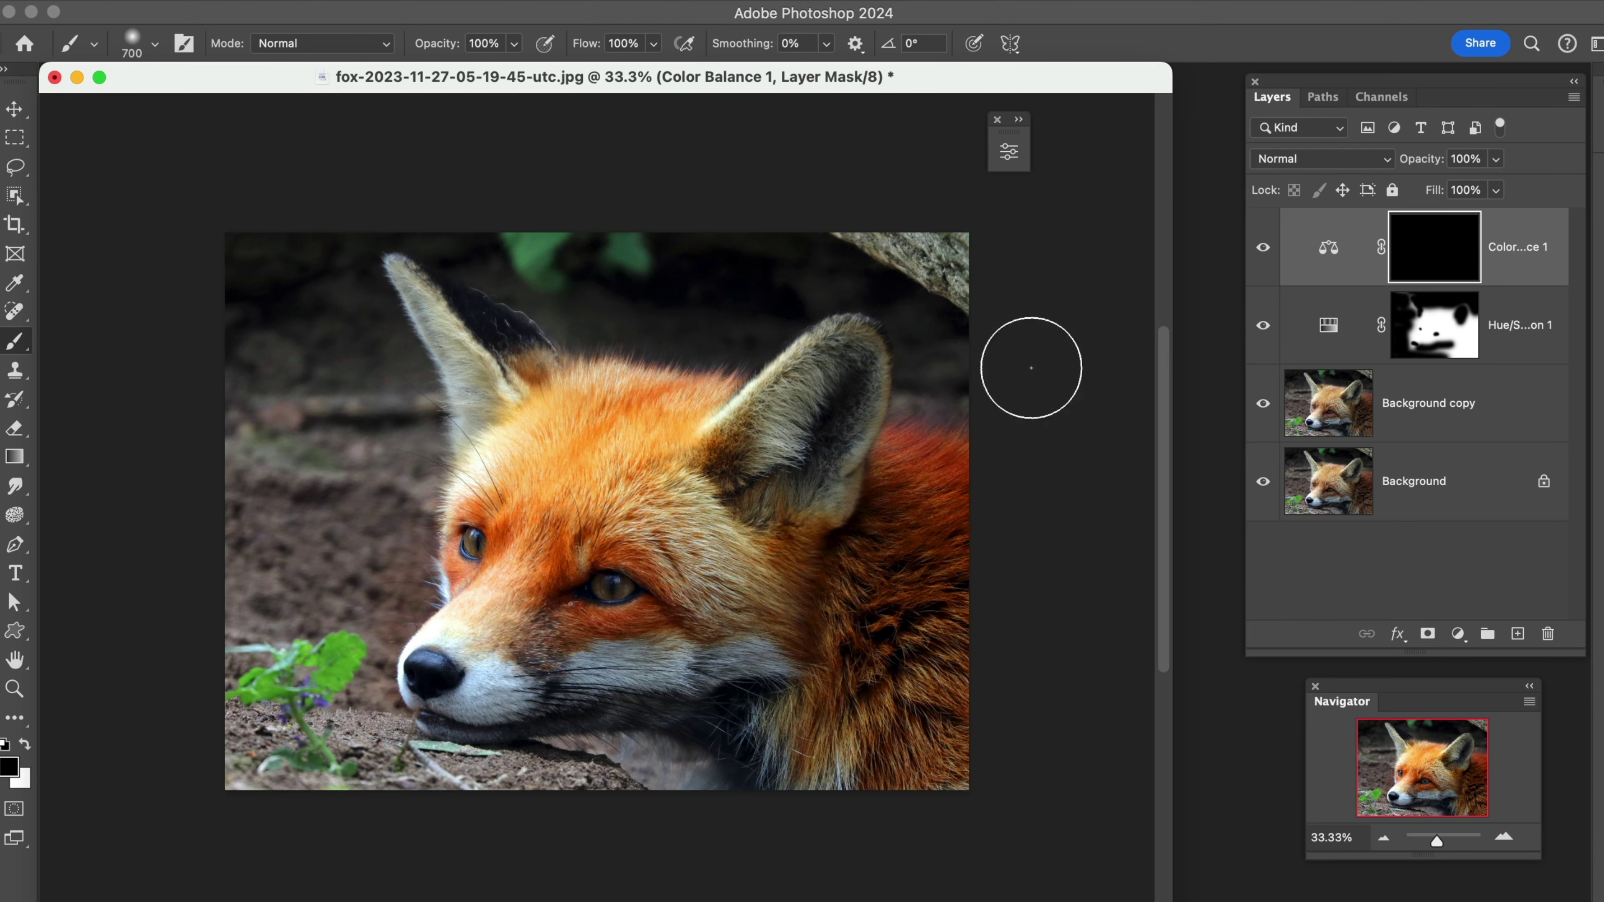
{"action": "key", "text": "super+i"}
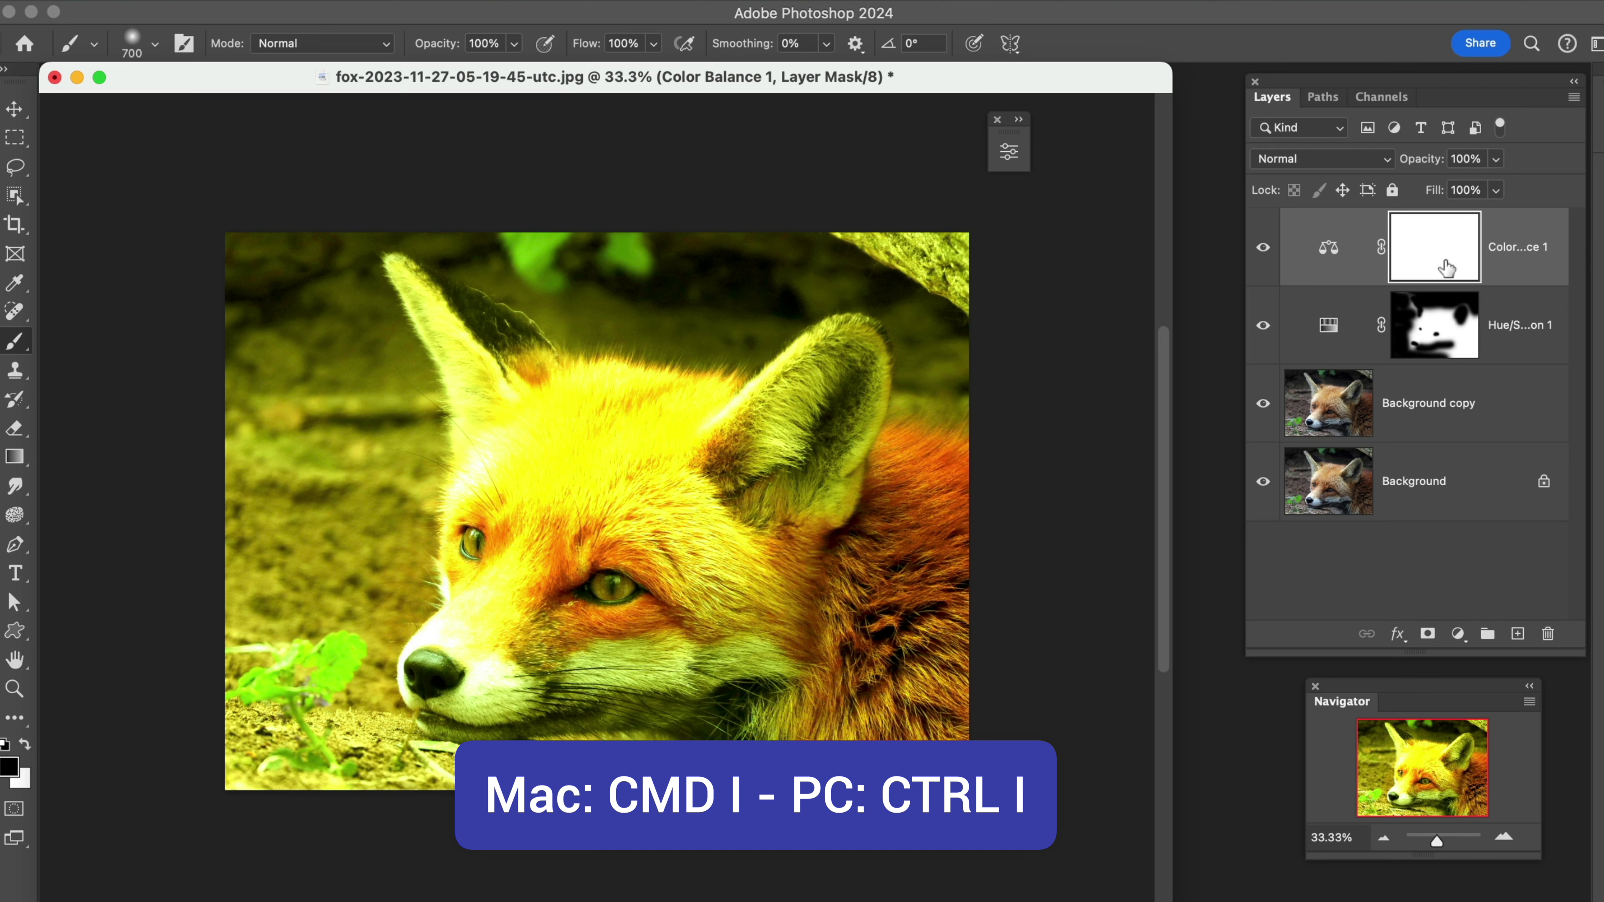
{"action": "key", "text": "super+i"}
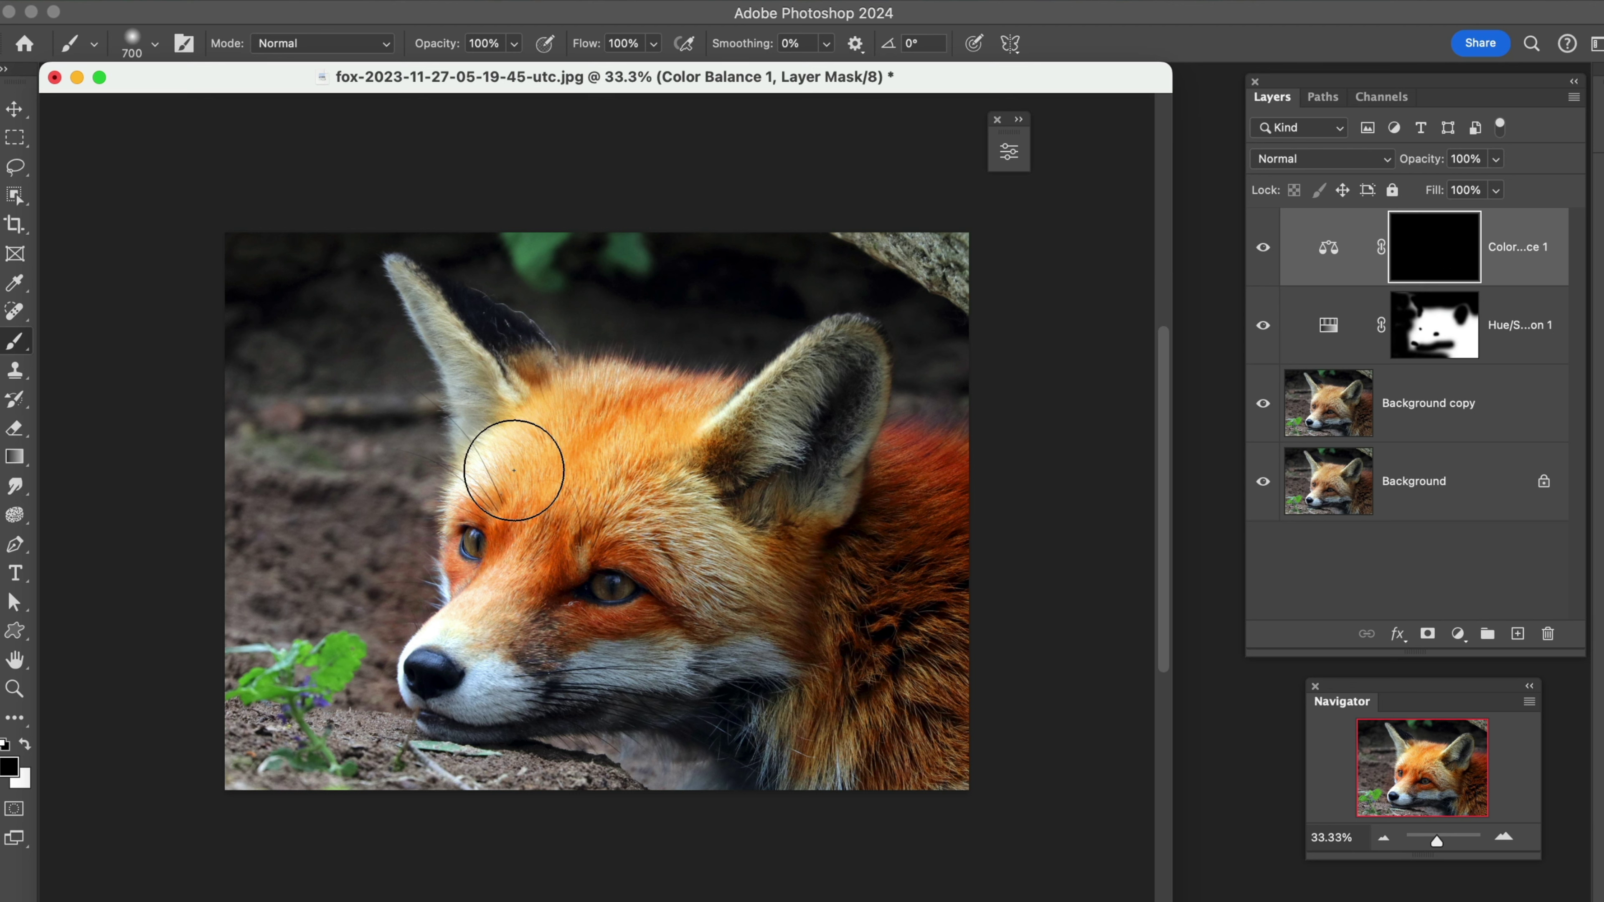
Step: Paint white on the Color Balance mask over both of the fox's eyes with a 100 px brush
{"action": "key", "text": "z"}
{"action": "left_click_drag", "start_coordinate": [399, 460], "coordinate": [764, 664]}
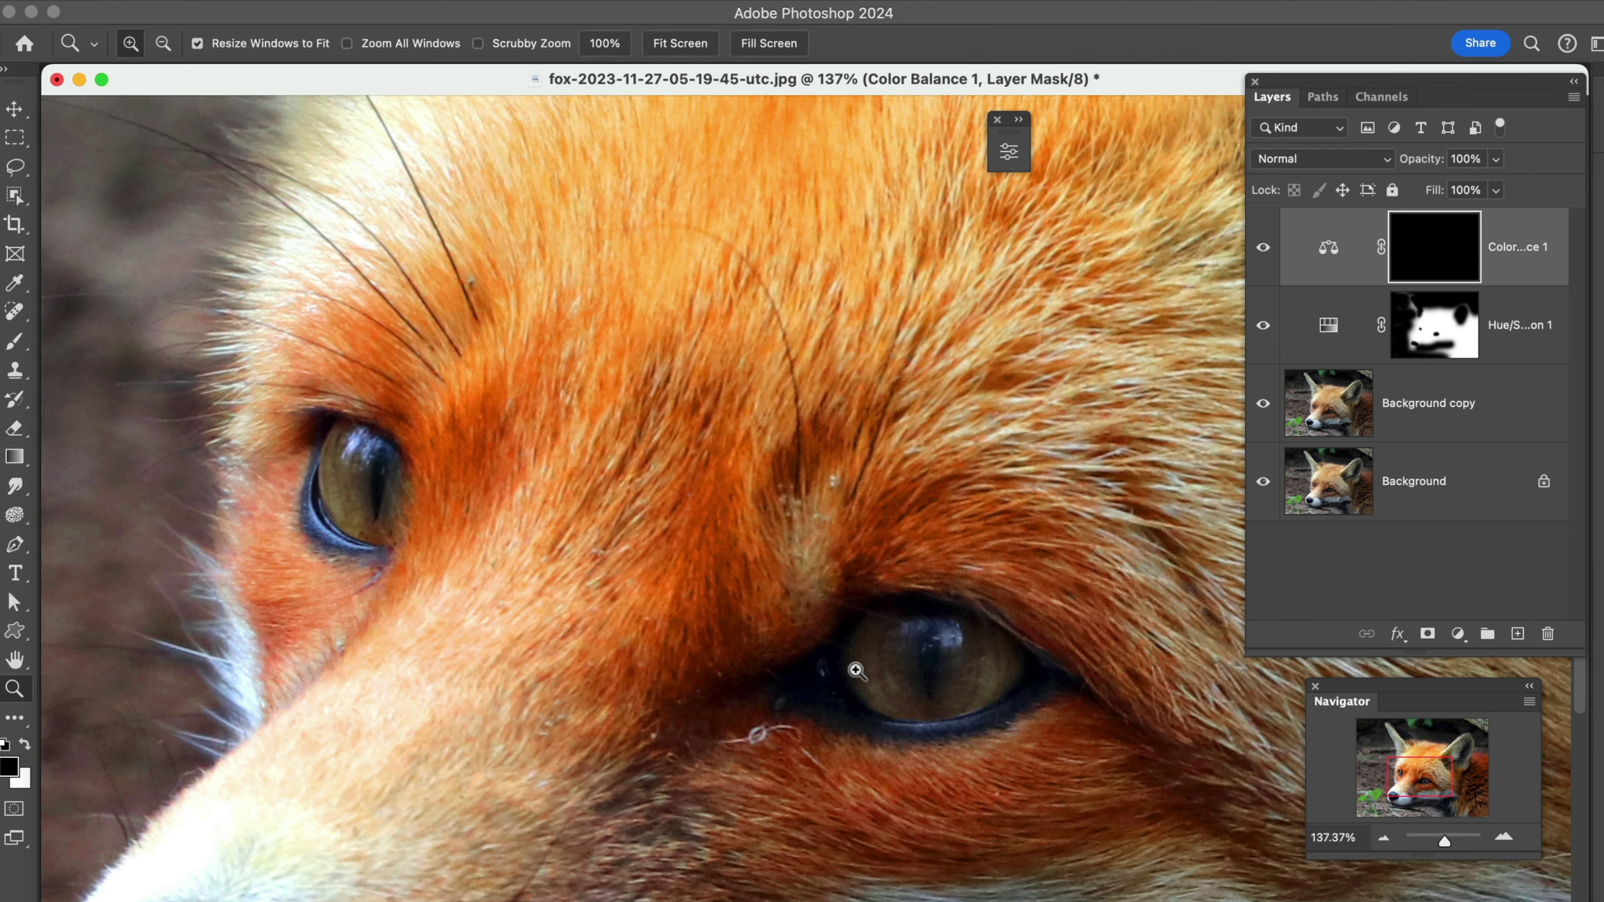
{"action": "key", "text": "b"}
{"action": "key", "text": "bracketleft"}
{"action": "key", "text": "bracketleft"}
{"action": "key", "text": "bracketleft"}
{"action": "key", "text": "bracketleft"}
{"action": "key", "text": "bracketleft"}
{"action": "key", "text": "bracketleft"}
{"action": "key", "text": "bracketleft"}
{"action": "key", "text": "bracketleft"}
{"action": "key", "text": "bracketleft"}
{"action": "key", "text": "bracketleft"}
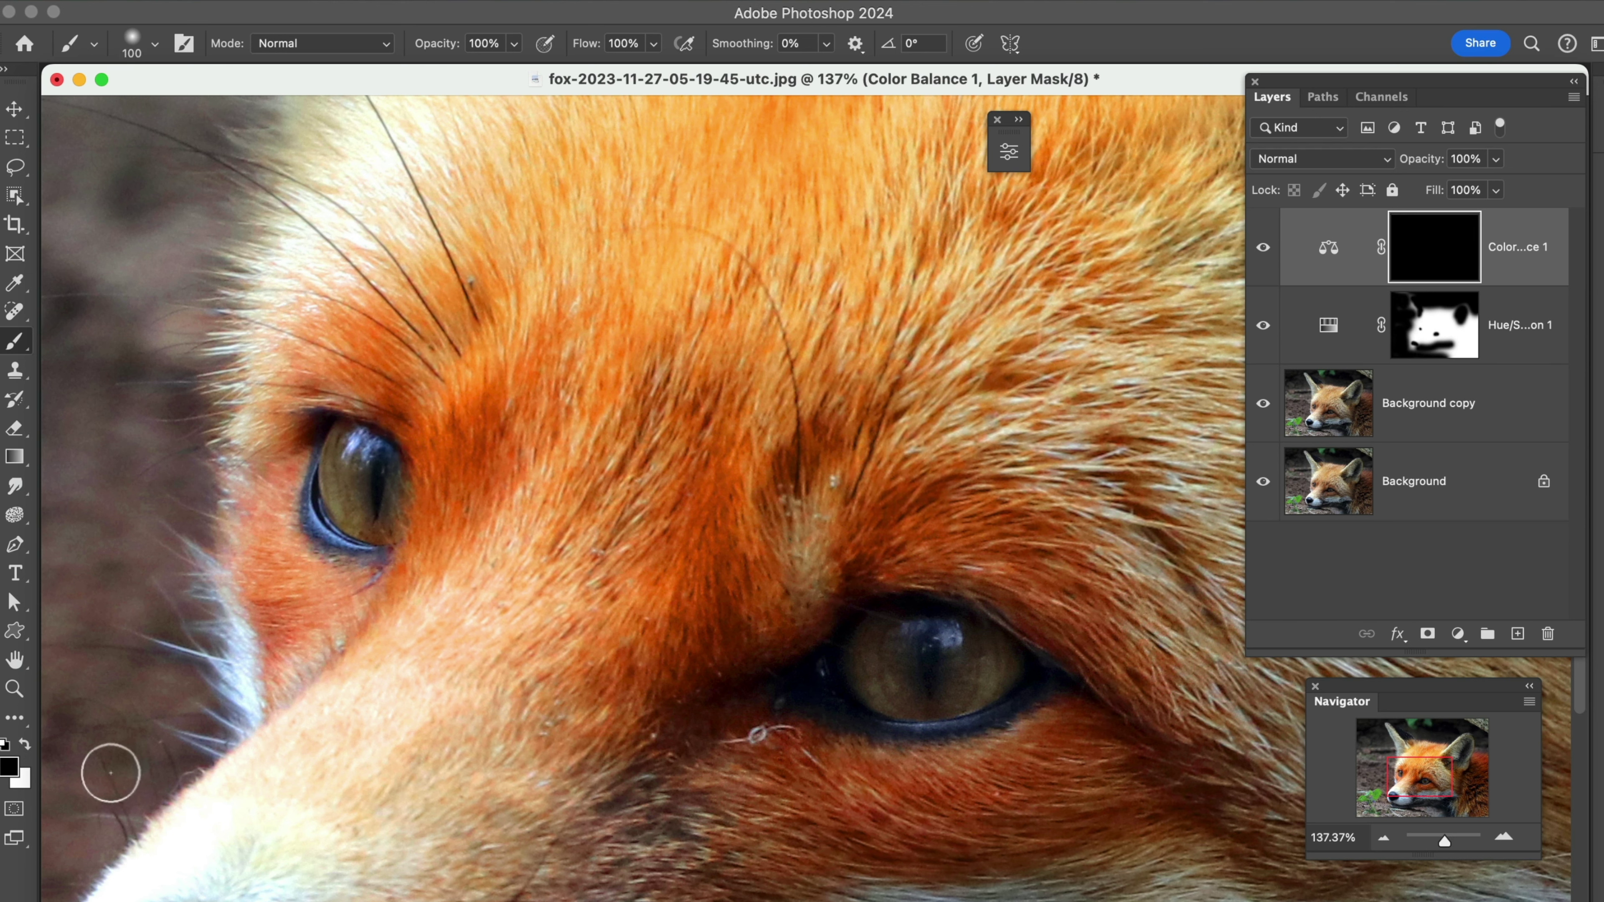
{"action": "key", "text": "d"}
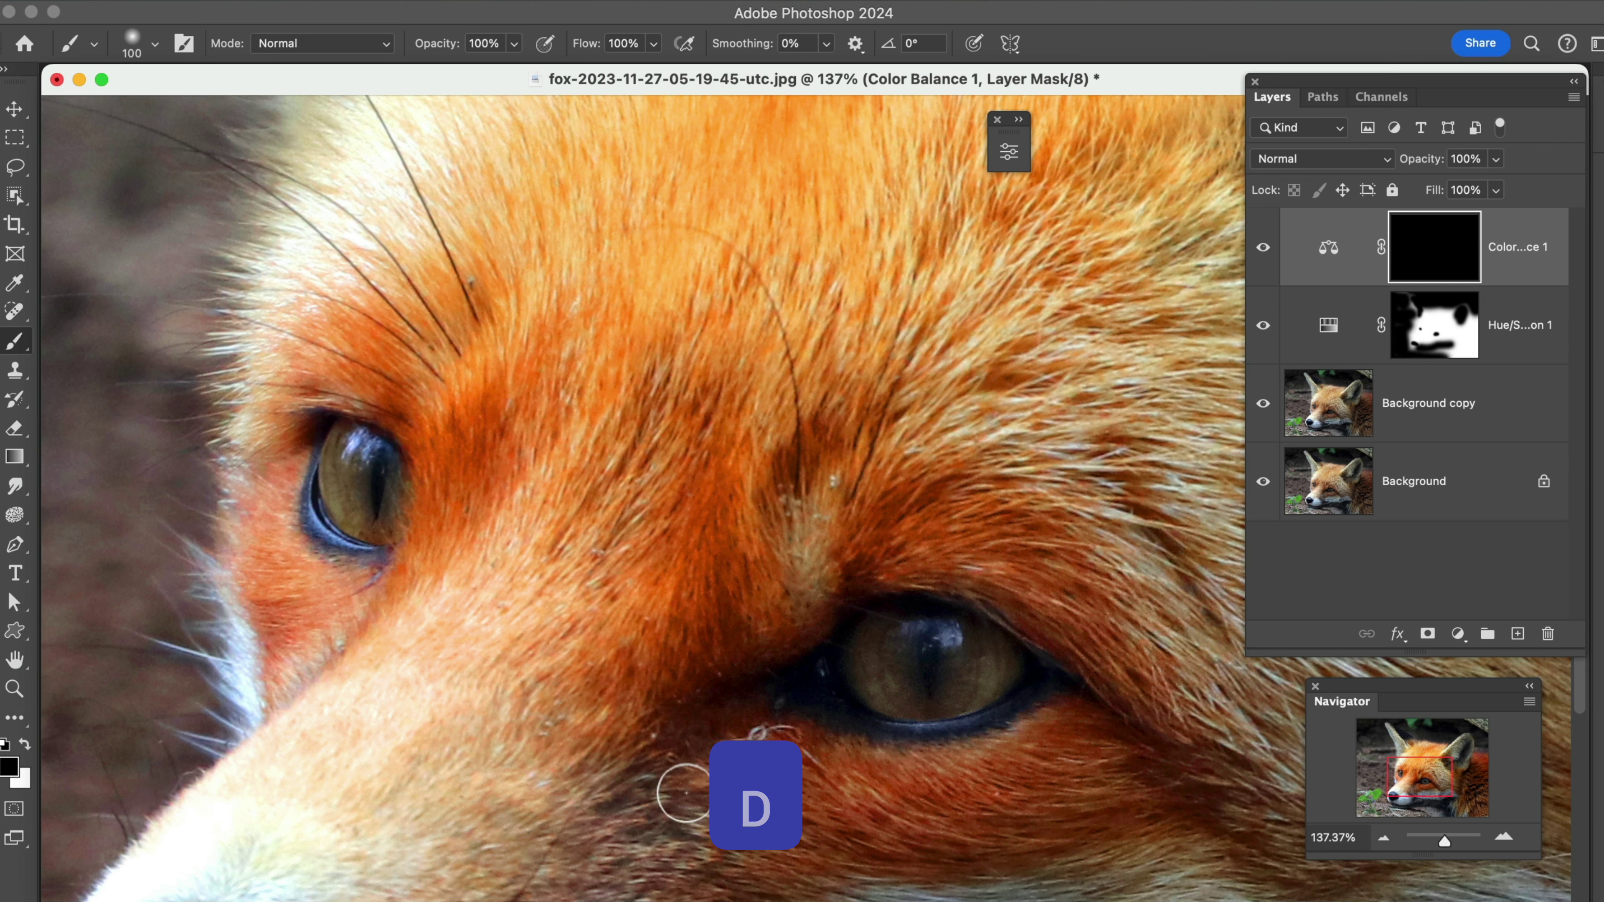
{"action": "key", "text": "x"}
{"action": "mouse_move", "coordinate": [985, 668]}
{"action": "left_mouse_down"}
{"action": "mouse_move", "coordinate": [941, 688]}
{"action": "mouse_move", "coordinate": [882, 675]}
{"action": "mouse_move", "coordinate": [898, 641]}
{"action": "mouse_move", "coordinate": [960, 659]}
{"action": "left_mouse_up"}
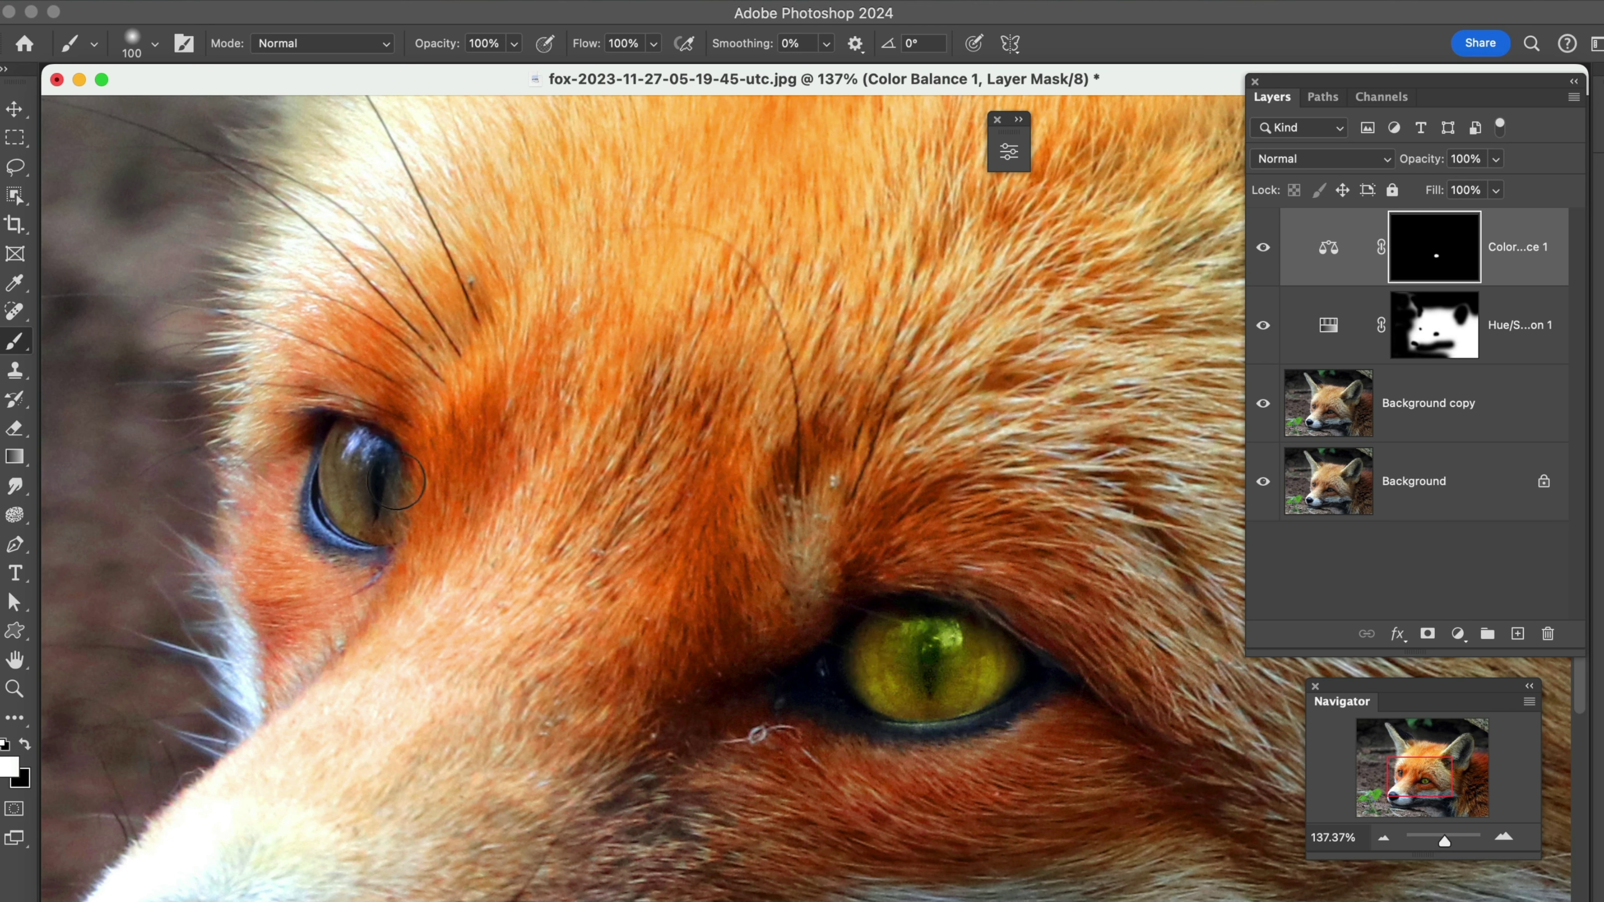
{"action": "mouse_move", "coordinate": [379, 480]}
{"action": "left_mouse_down"}
{"action": "mouse_move", "coordinate": [367, 510]}
{"action": "mouse_move", "coordinate": [345, 461]}
{"action": "mouse_move", "coordinate": [369, 445]}
{"action": "mouse_move", "coordinate": [387, 506]}
{"action": "left_mouse_up"}
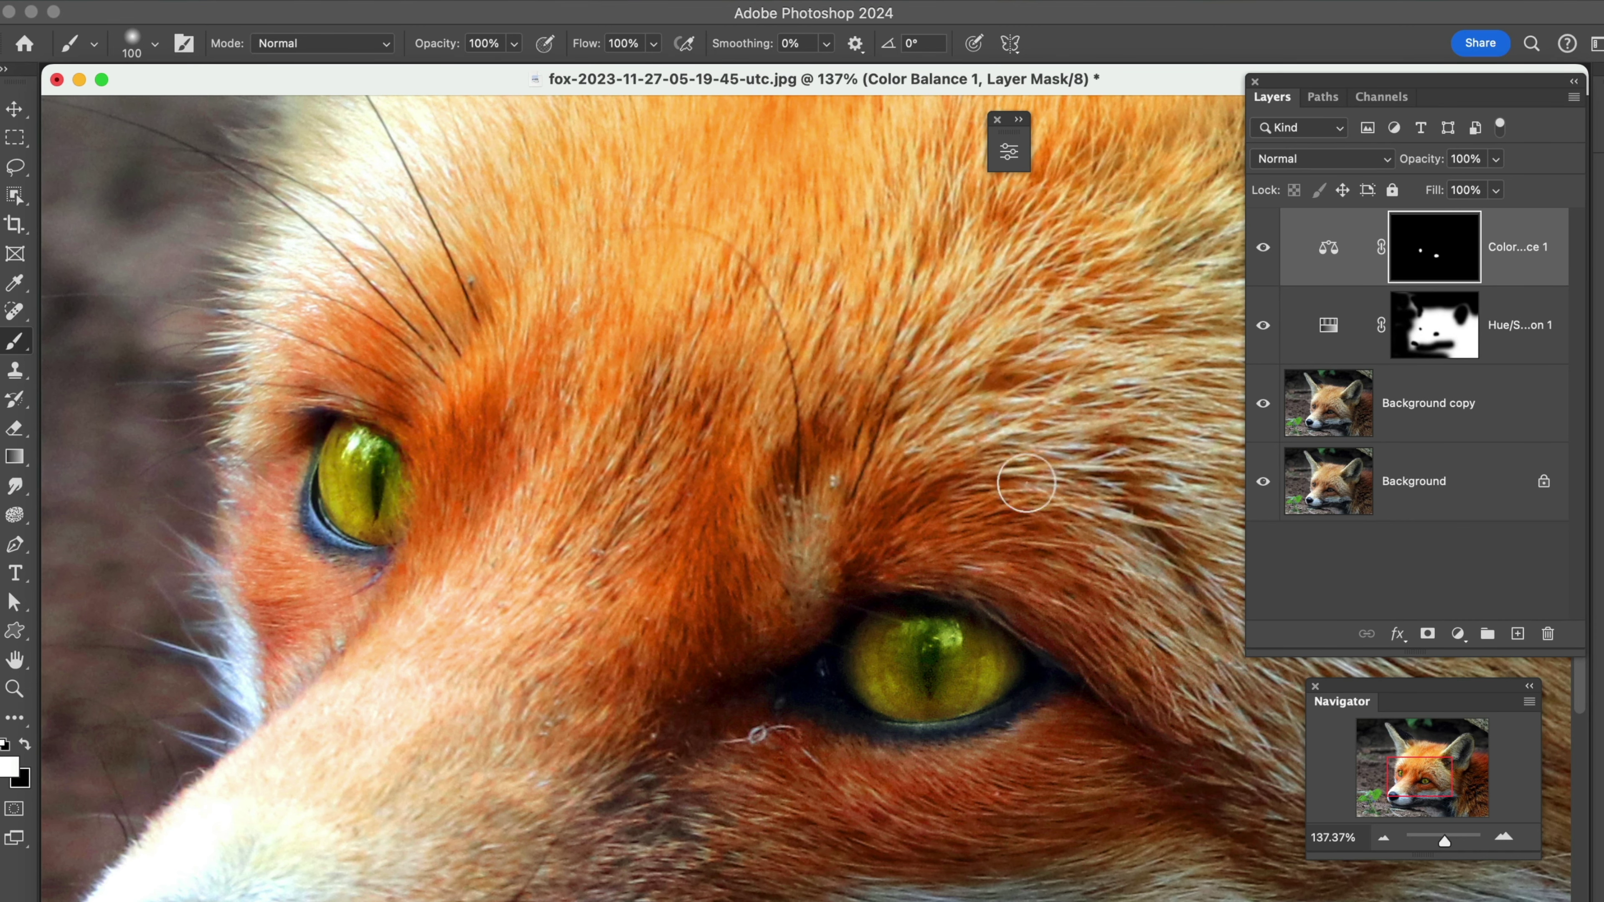
Step: Zoom out to 33.33% and reduce the Color Balance layer's opacity to 75%
{"action": "left_click", "coordinate": [1382, 841]}
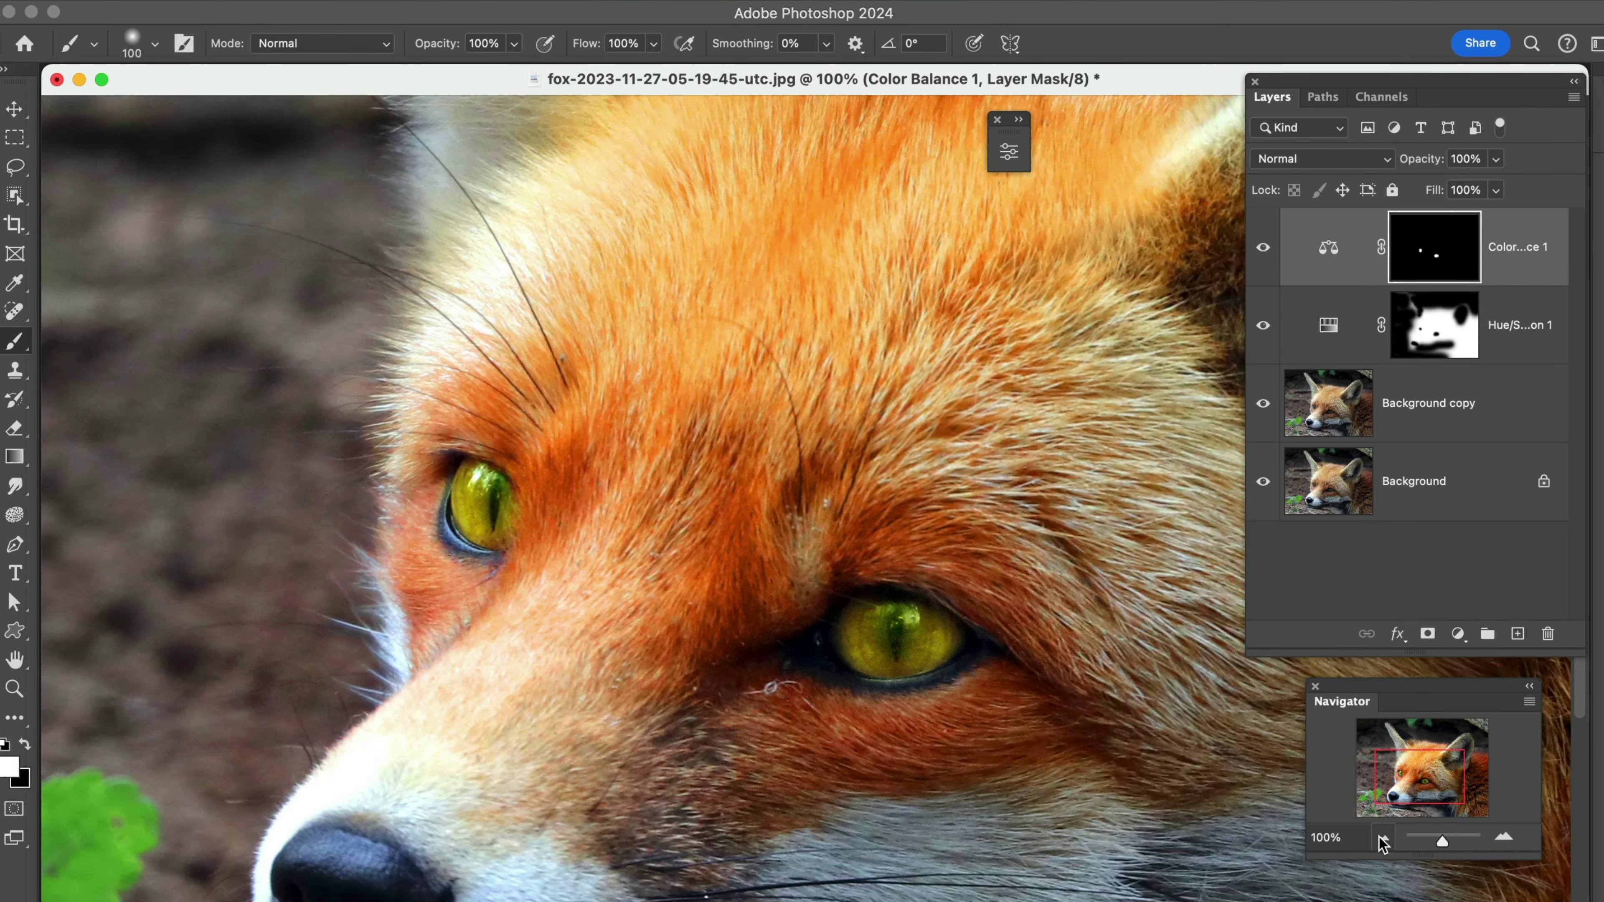
{"action": "left_click", "coordinate": [1382, 841]}
{"action": "left_click", "coordinate": [1382, 840]}
{"action": "left_click", "coordinate": [1382, 841]}
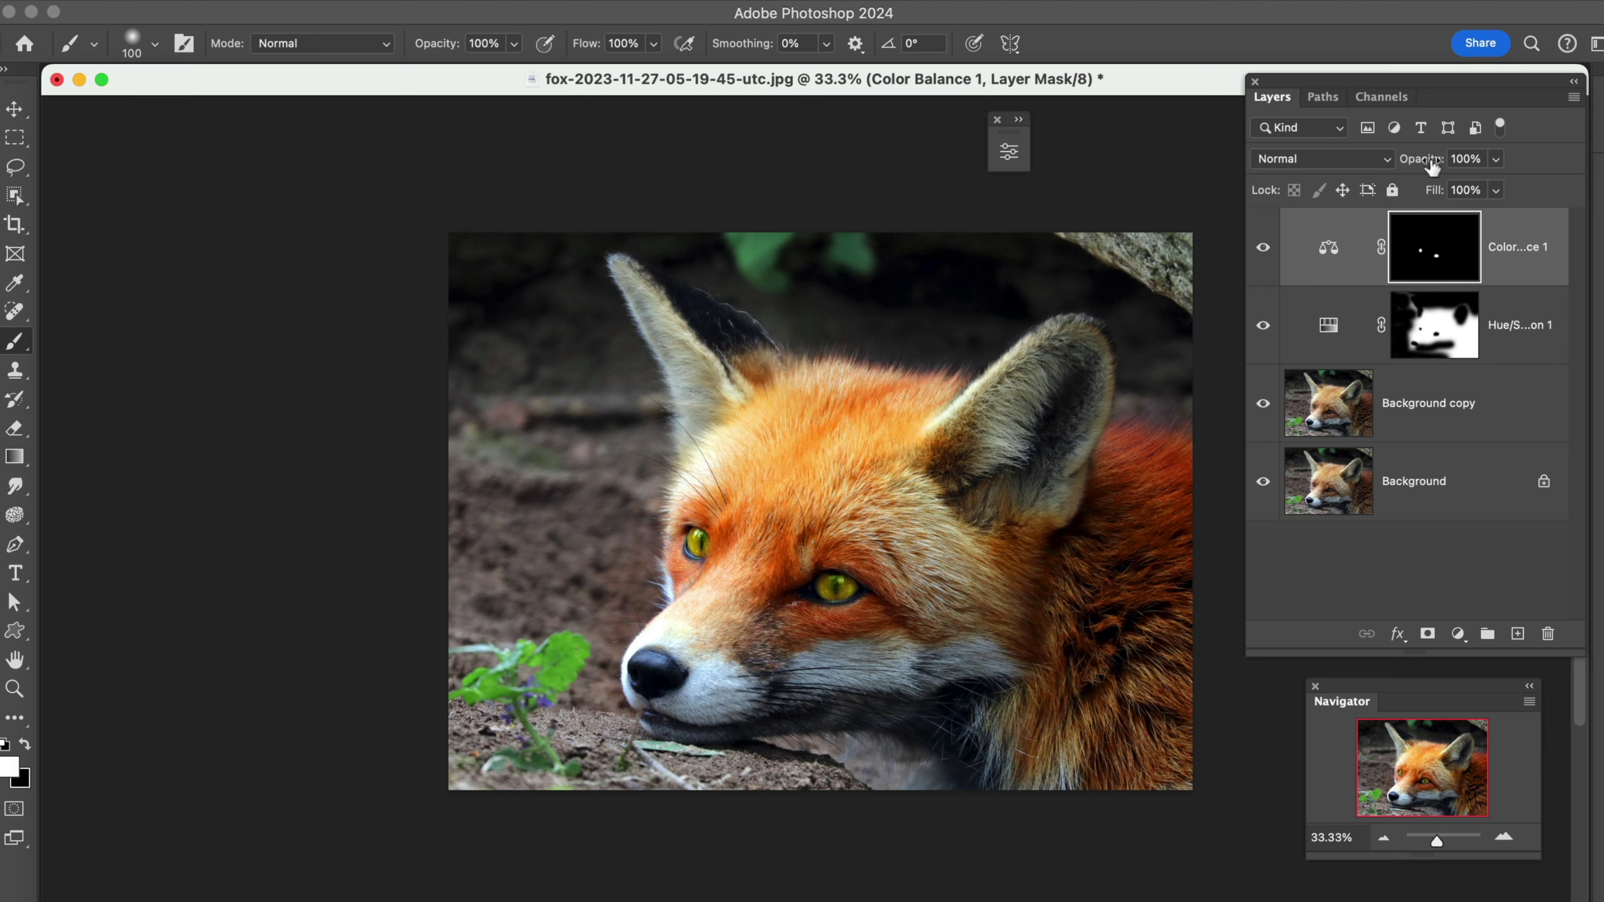
{"action": "left_click_drag", "start_coordinate": [1431, 167], "coordinate": [1403, 169]}
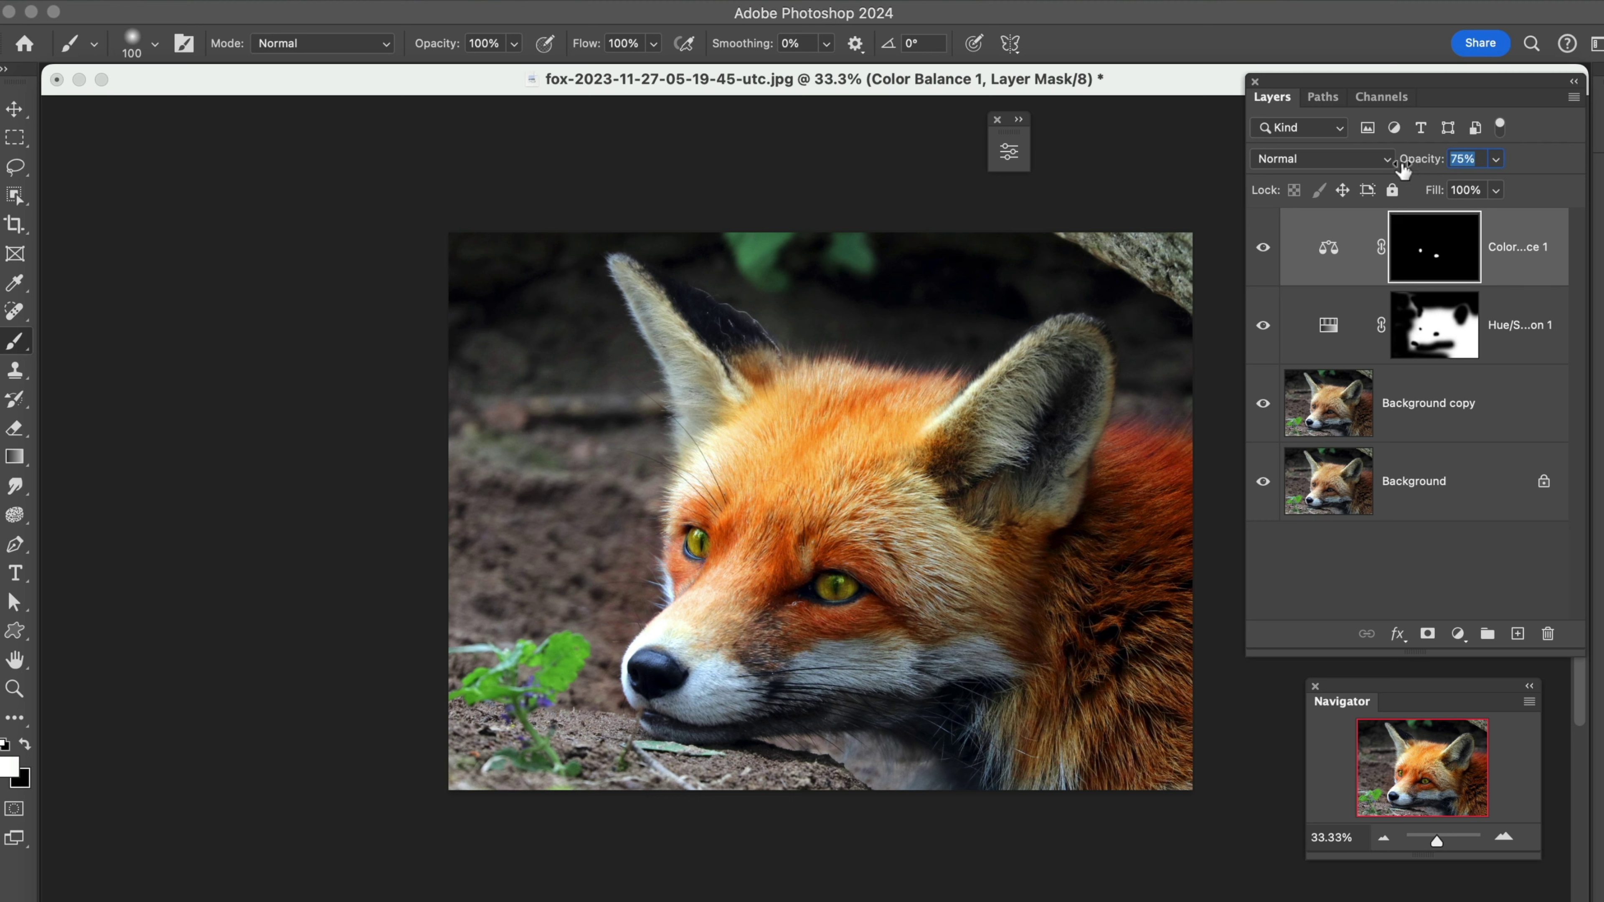
{"action": "key", "text": "Return"}
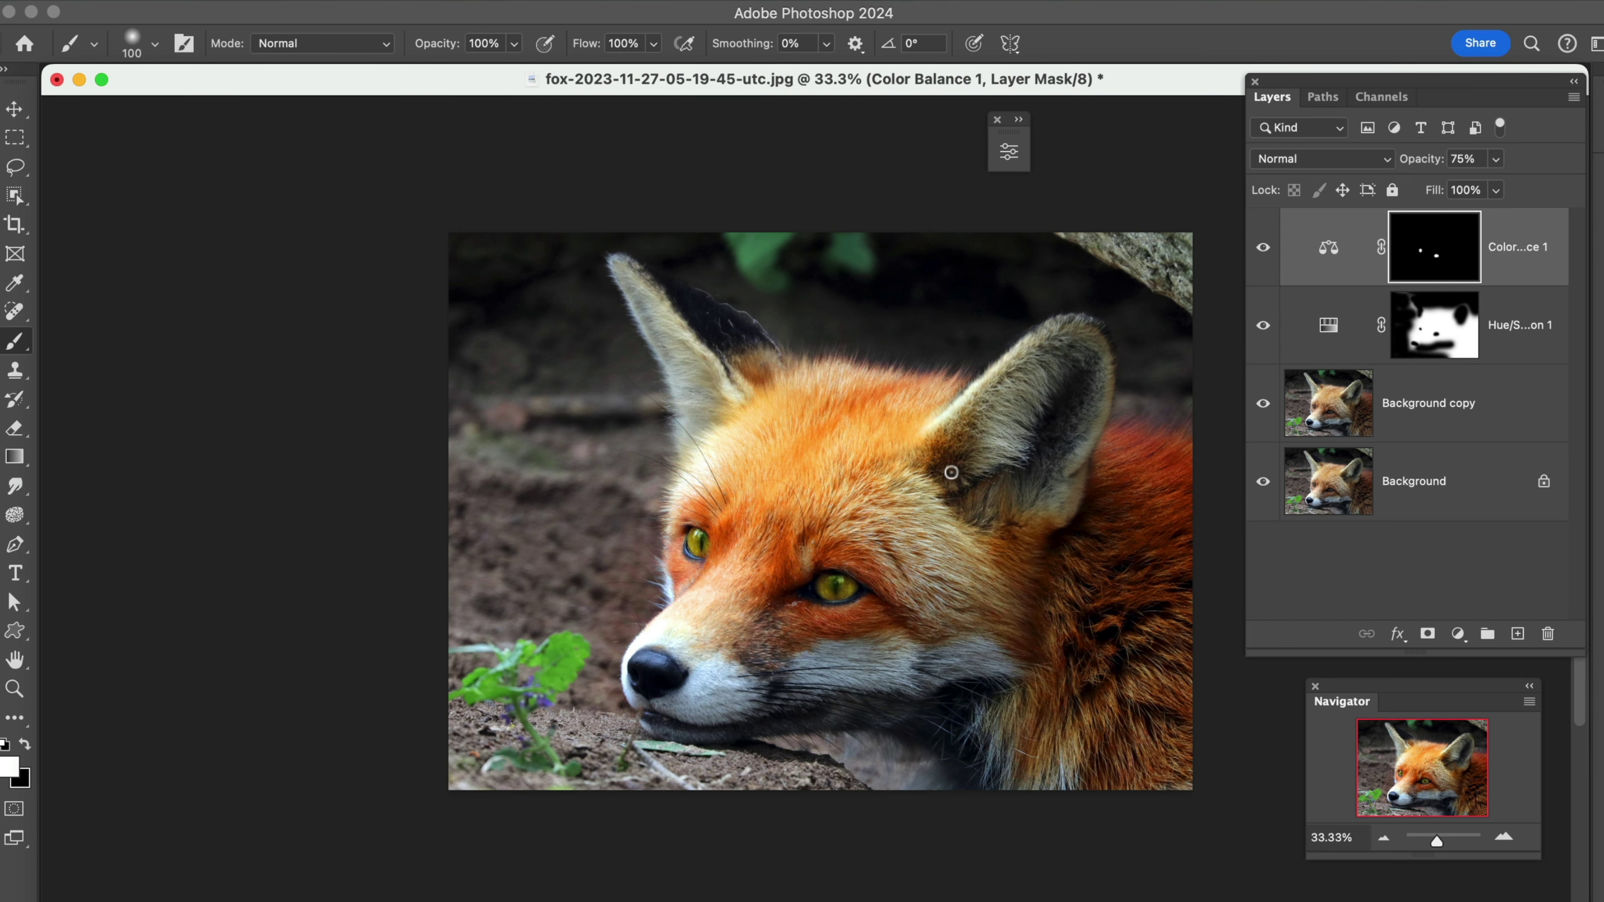
Step: Paint black on the Color Balance mask over the pupil of the fox's nearer, larger eye with a 40 px brush
{"action": "key", "text": "z"}
{"action": "left_click_drag", "start_coordinate": [610, 482], "coordinate": [941, 672]}
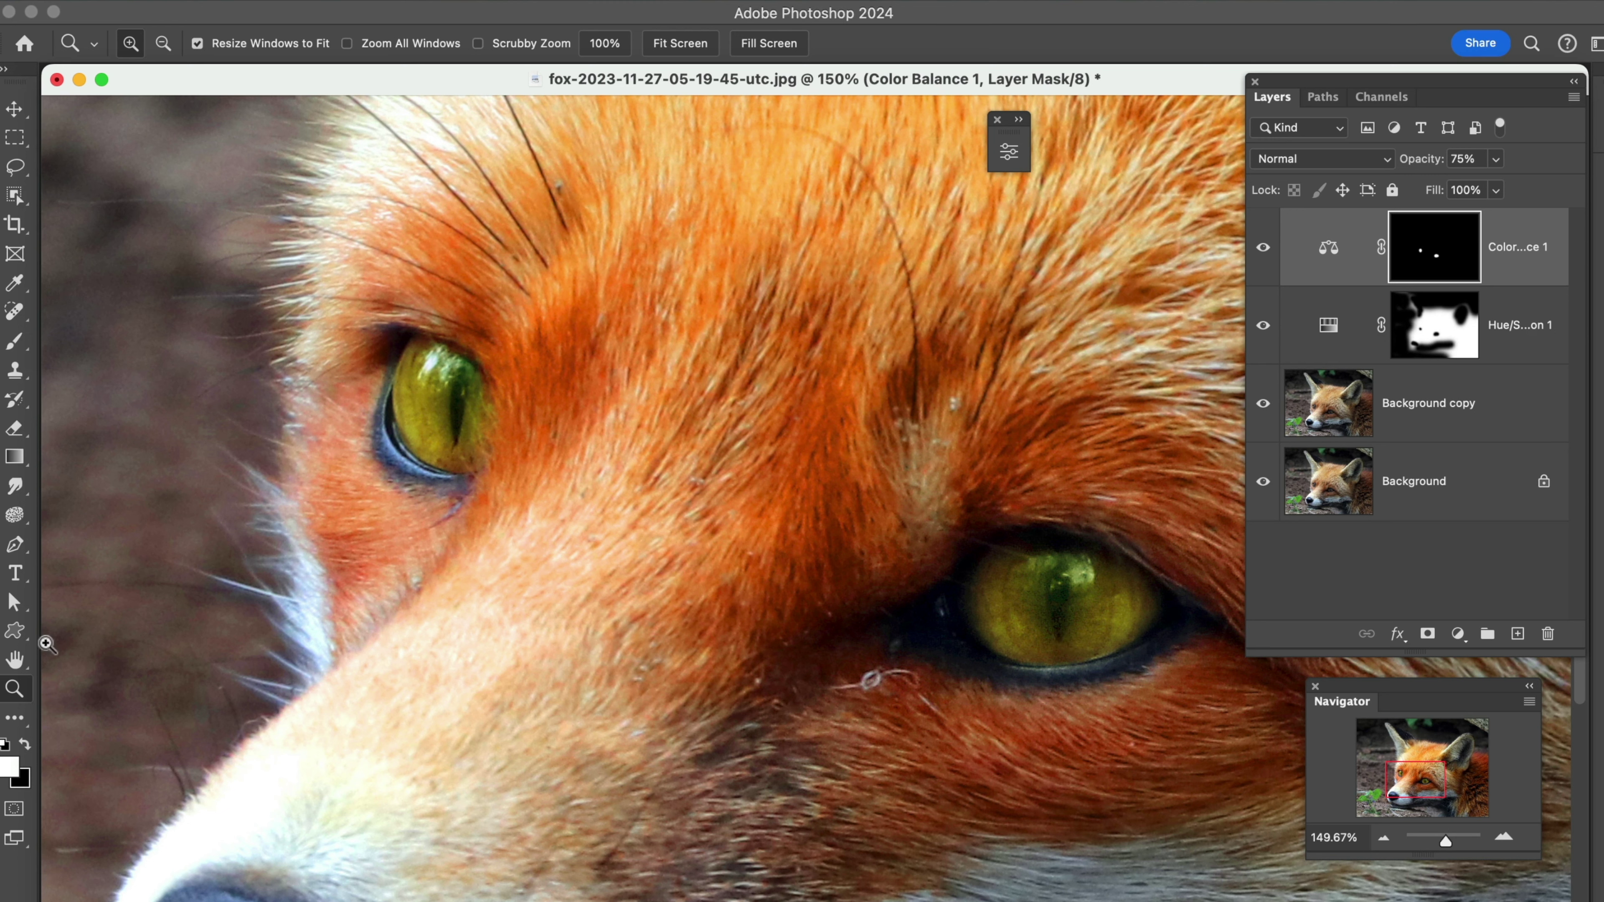
{"action": "left_click", "coordinate": [13, 341]}
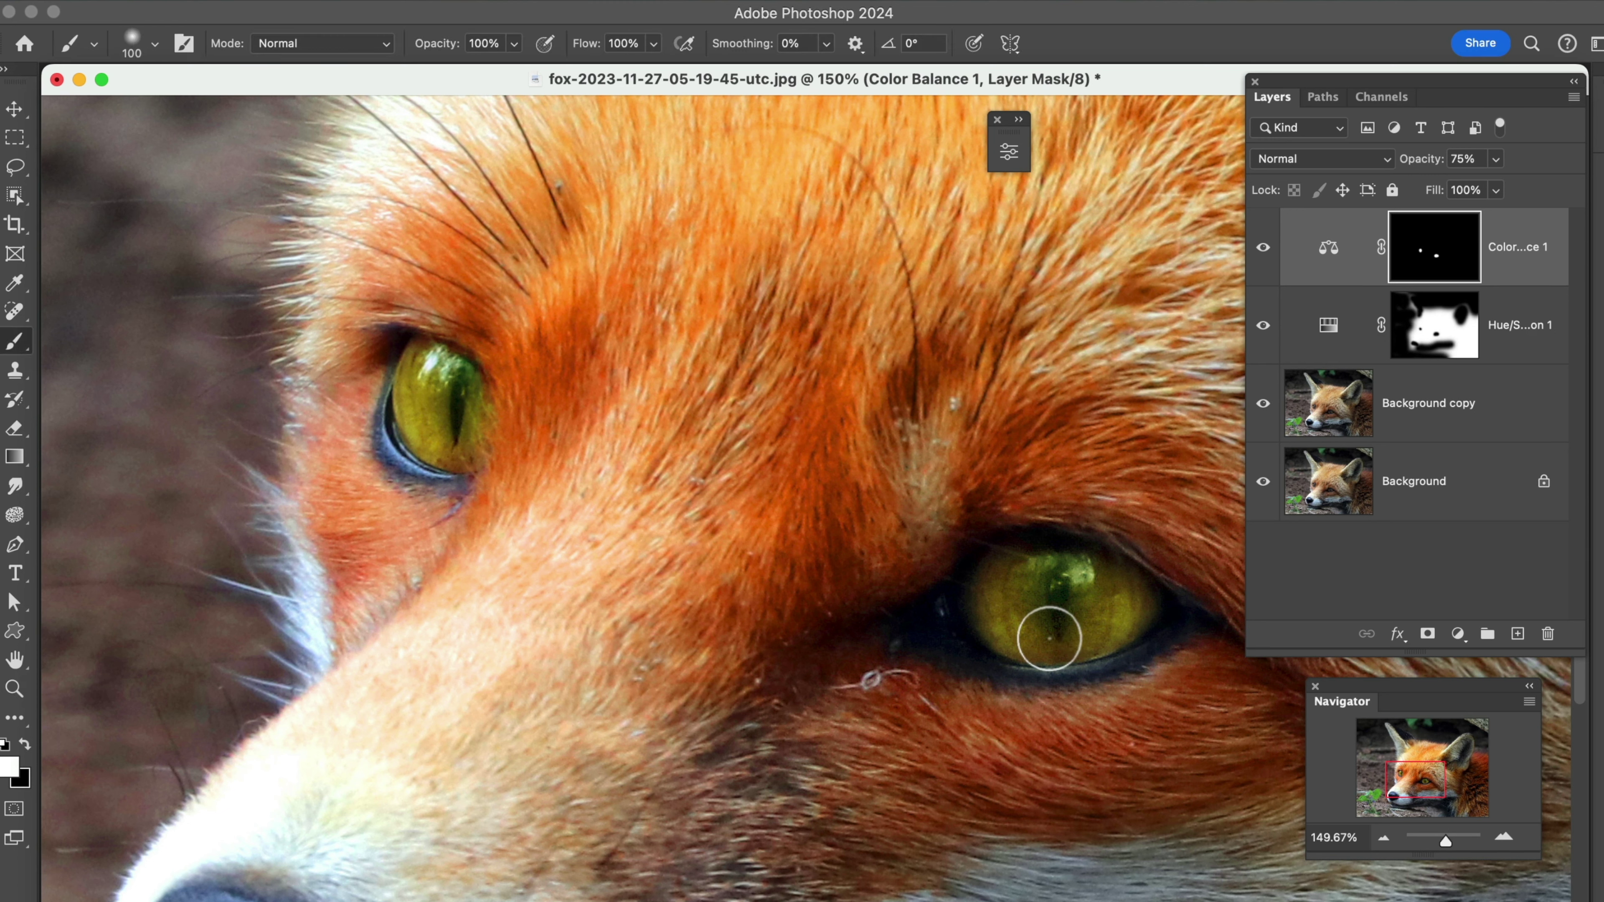
{"action": "key", "text": "x"}
{"action": "key", "text": "bracketleft"}
{"action": "key", "text": "bracketleft"}
{"action": "key", "text": "bracketleft"}
{"action": "key", "text": "bracketleft"}
{"action": "key", "text": "bracketleft"}
{"action": "key", "text": "bracketleft"}
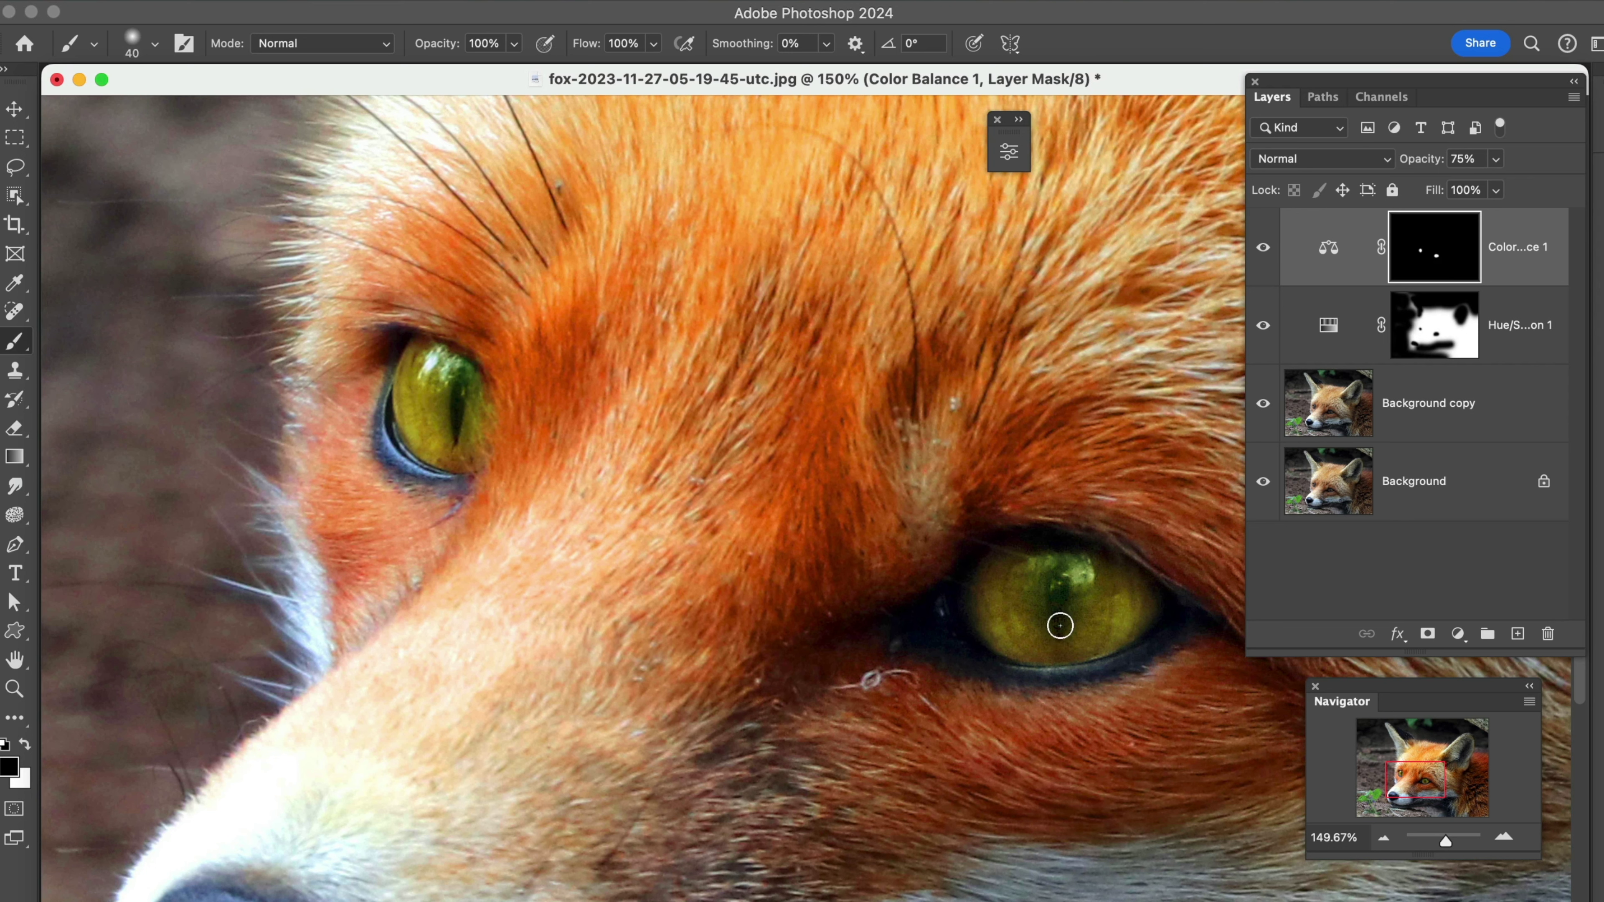
{"action": "mouse_move", "coordinate": [1059, 624]}
{"action": "left_mouse_down"}
{"action": "mouse_move", "coordinate": [1056, 570]}
{"action": "mouse_move", "coordinate": [1073, 574]}
{"action": "left_mouse_up"}
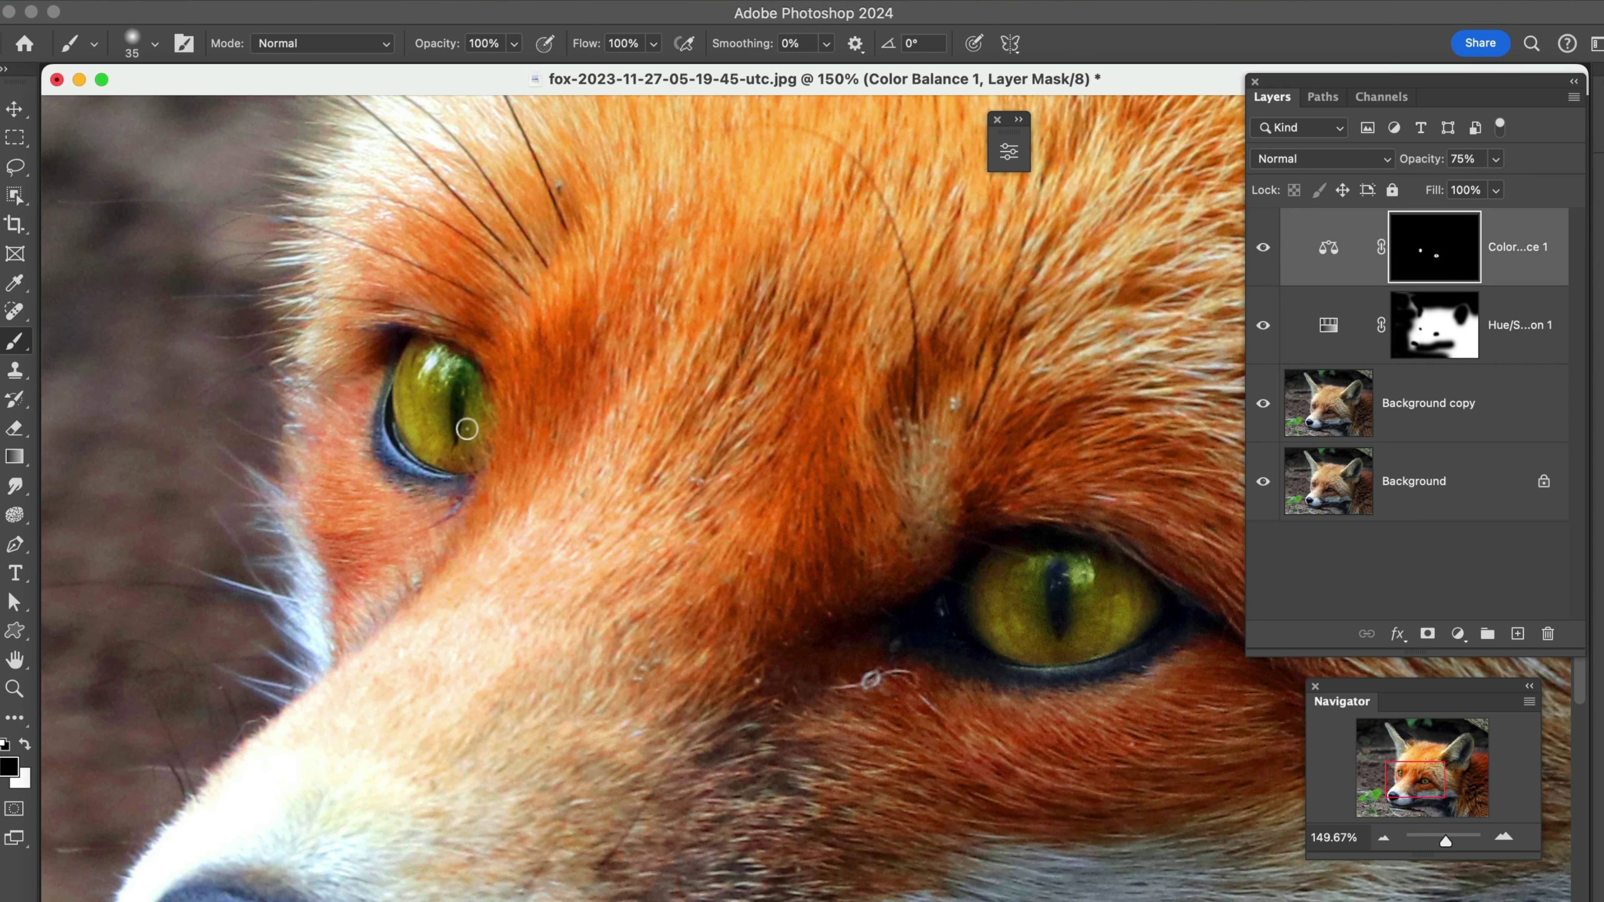
Step: Reduce the brush to 25 px and paint black on the mask over the pupil of the farther eye
{"action": "key", "text": "bracketleft"}
{"action": "key", "text": "bracketleft"}
{"action": "left_click_drag", "start_coordinate": [453, 435], "coordinate": [461, 394]}
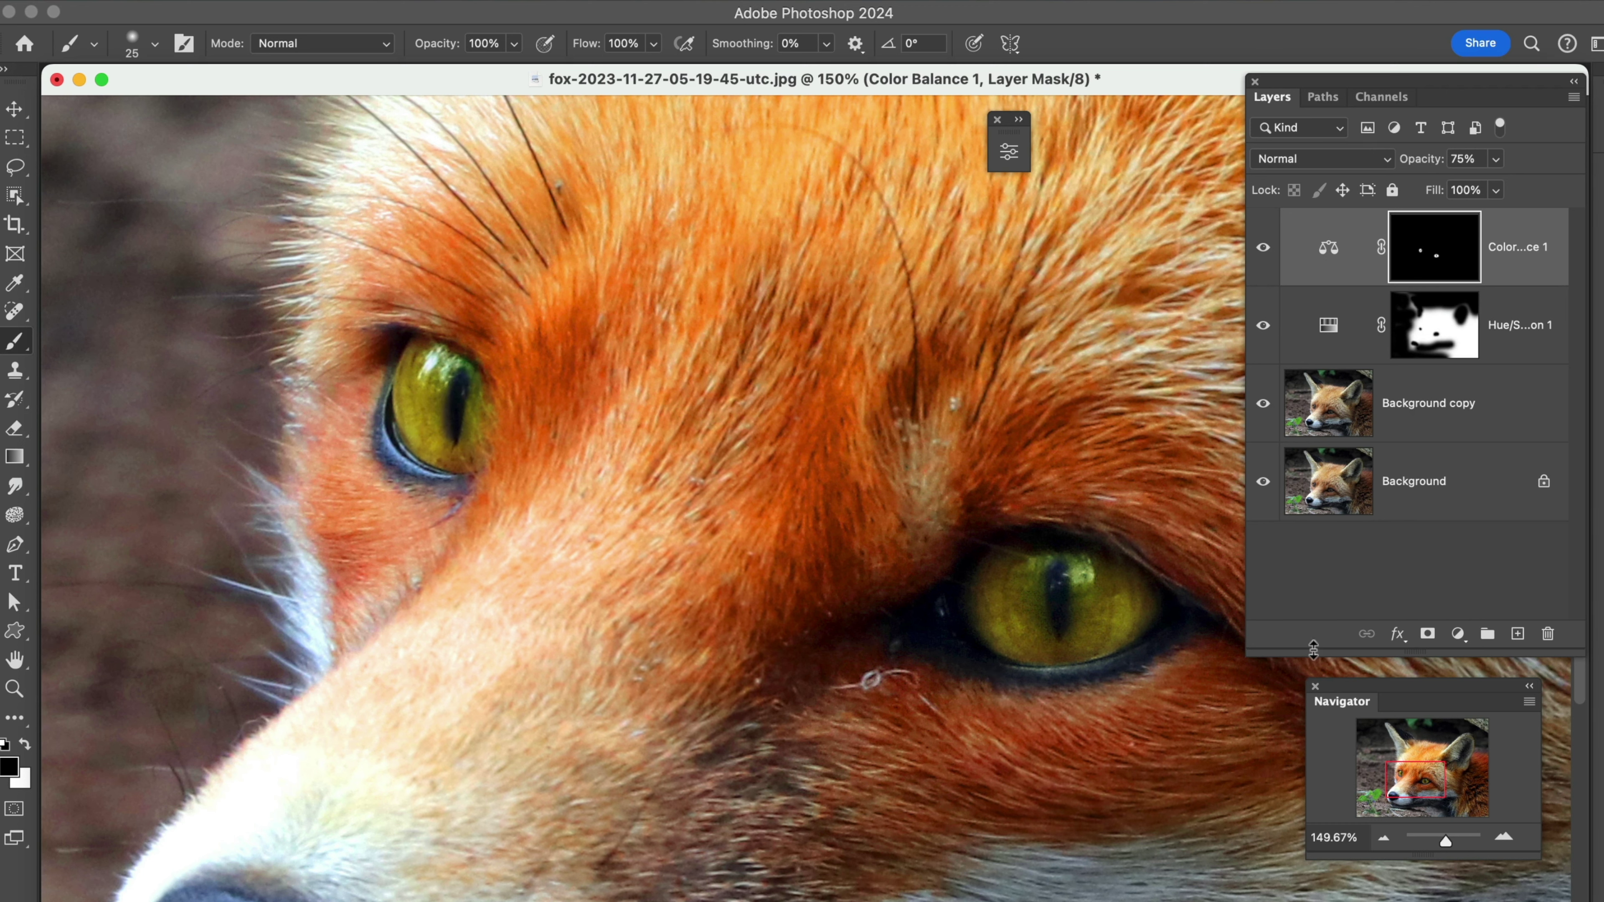
Step: Zoom out to 50% and toggle every layer except Background off and on to compare the edit with the original
{"action": "left_click", "coordinate": [1382, 839]}
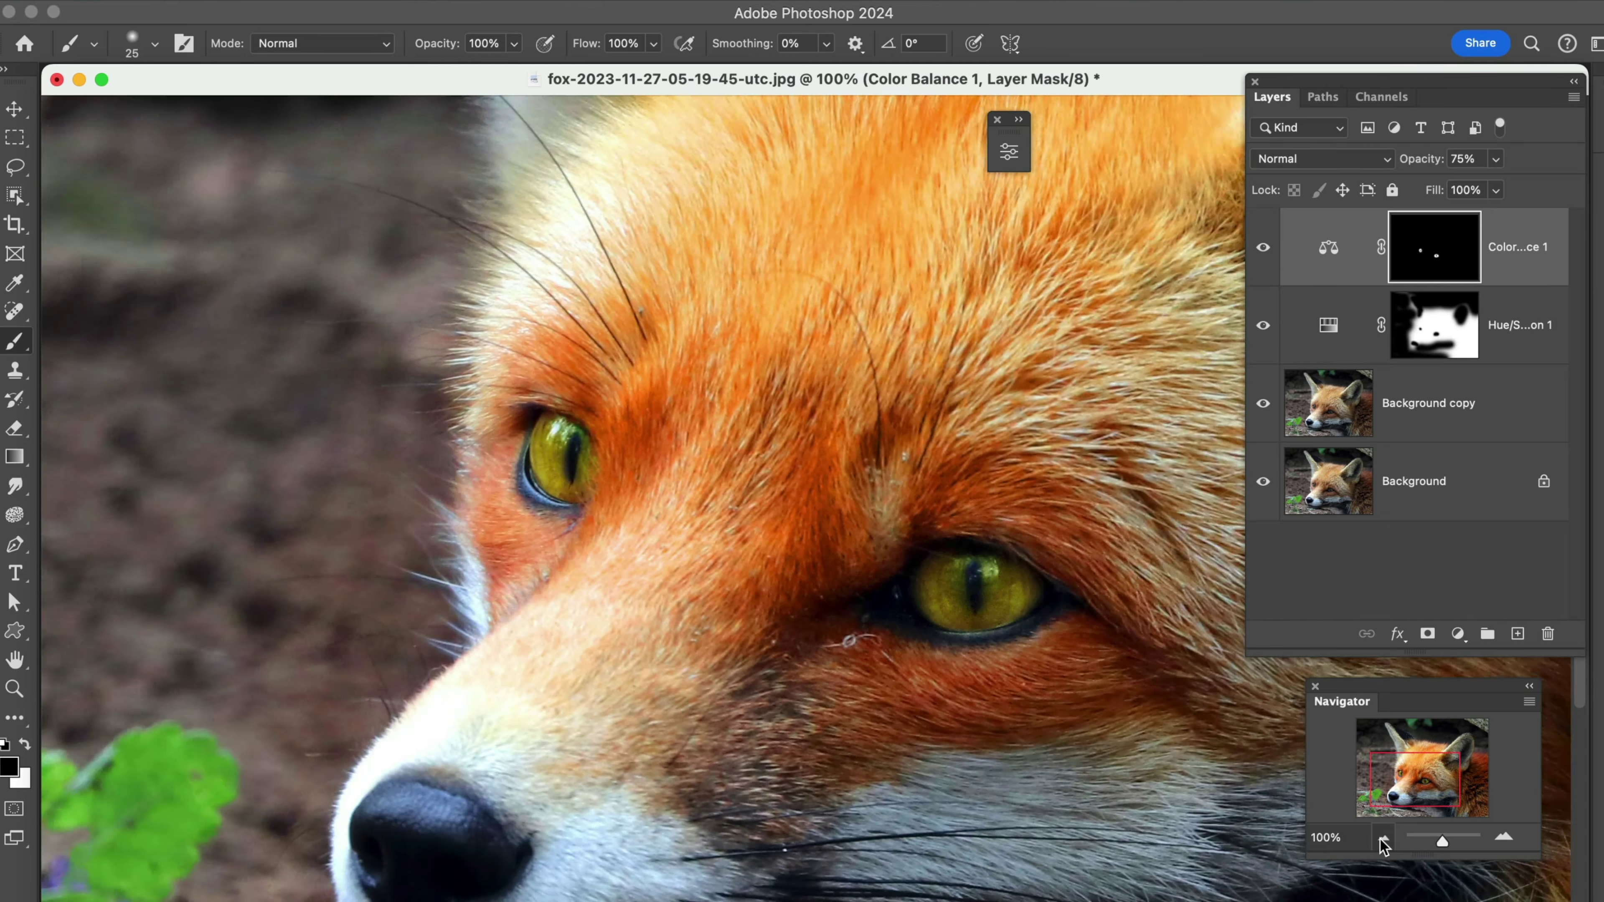
{"action": "left_click", "coordinate": [1381, 839]}
{"action": "left_click", "coordinate": [1381, 839]}
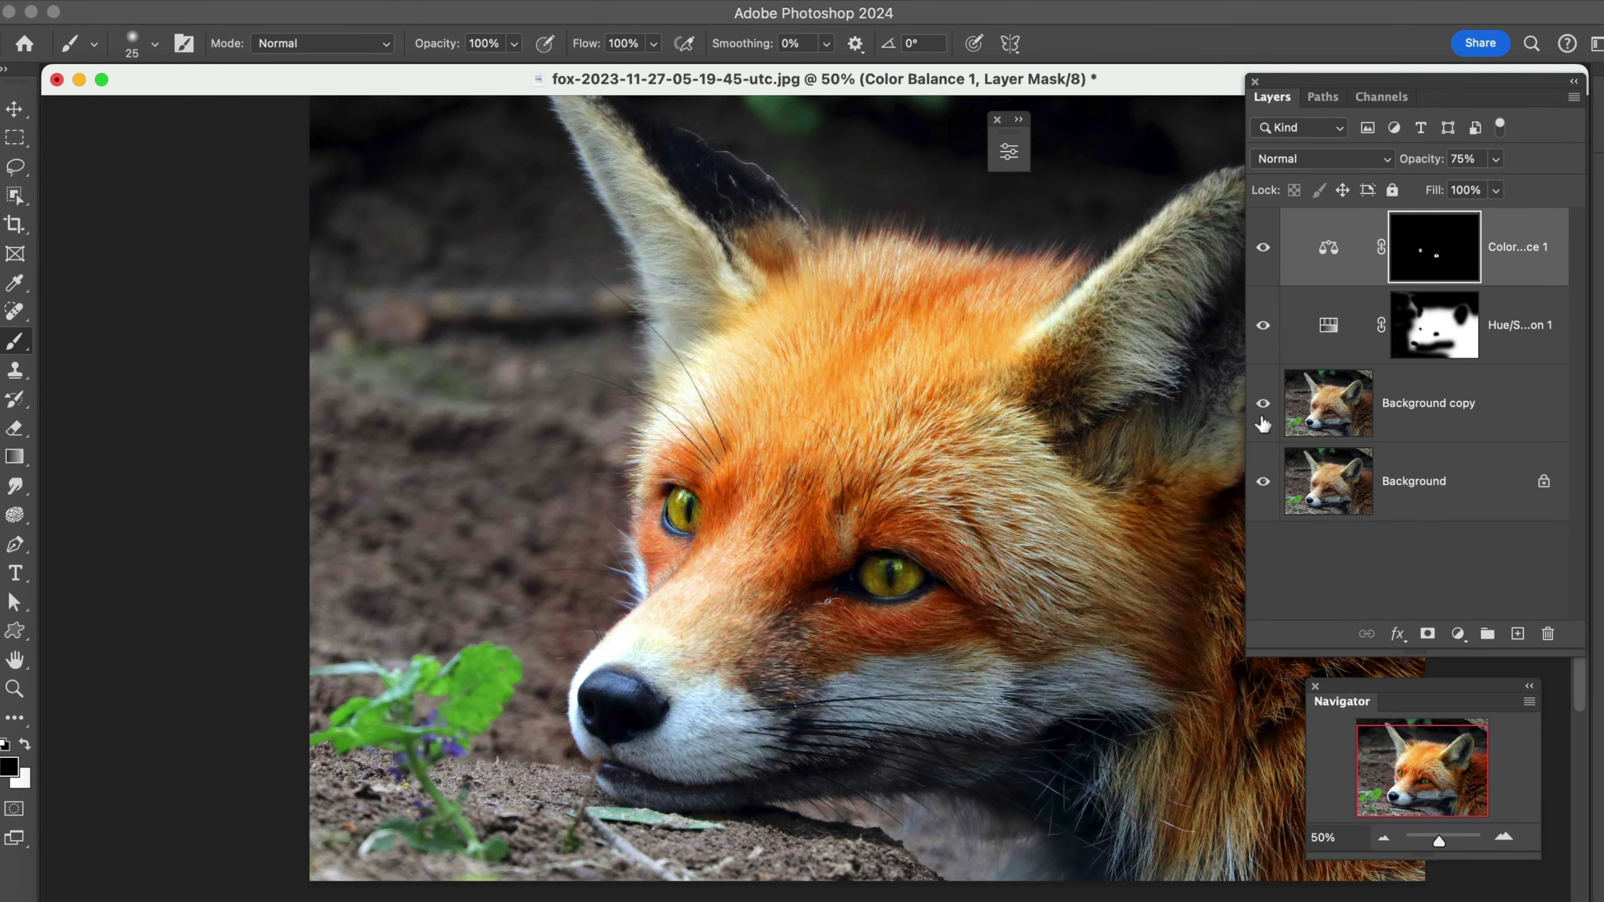
{"action": "left_click", "coordinate": [1267, 483], "text": "alt"}
{"action": "left_click", "coordinate": [1266, 483], "text": "alt"}
Step: Select the Hue/Saturation layer and lower its opacity
{"action": "left_click", "coordinate": [1330, 330]}
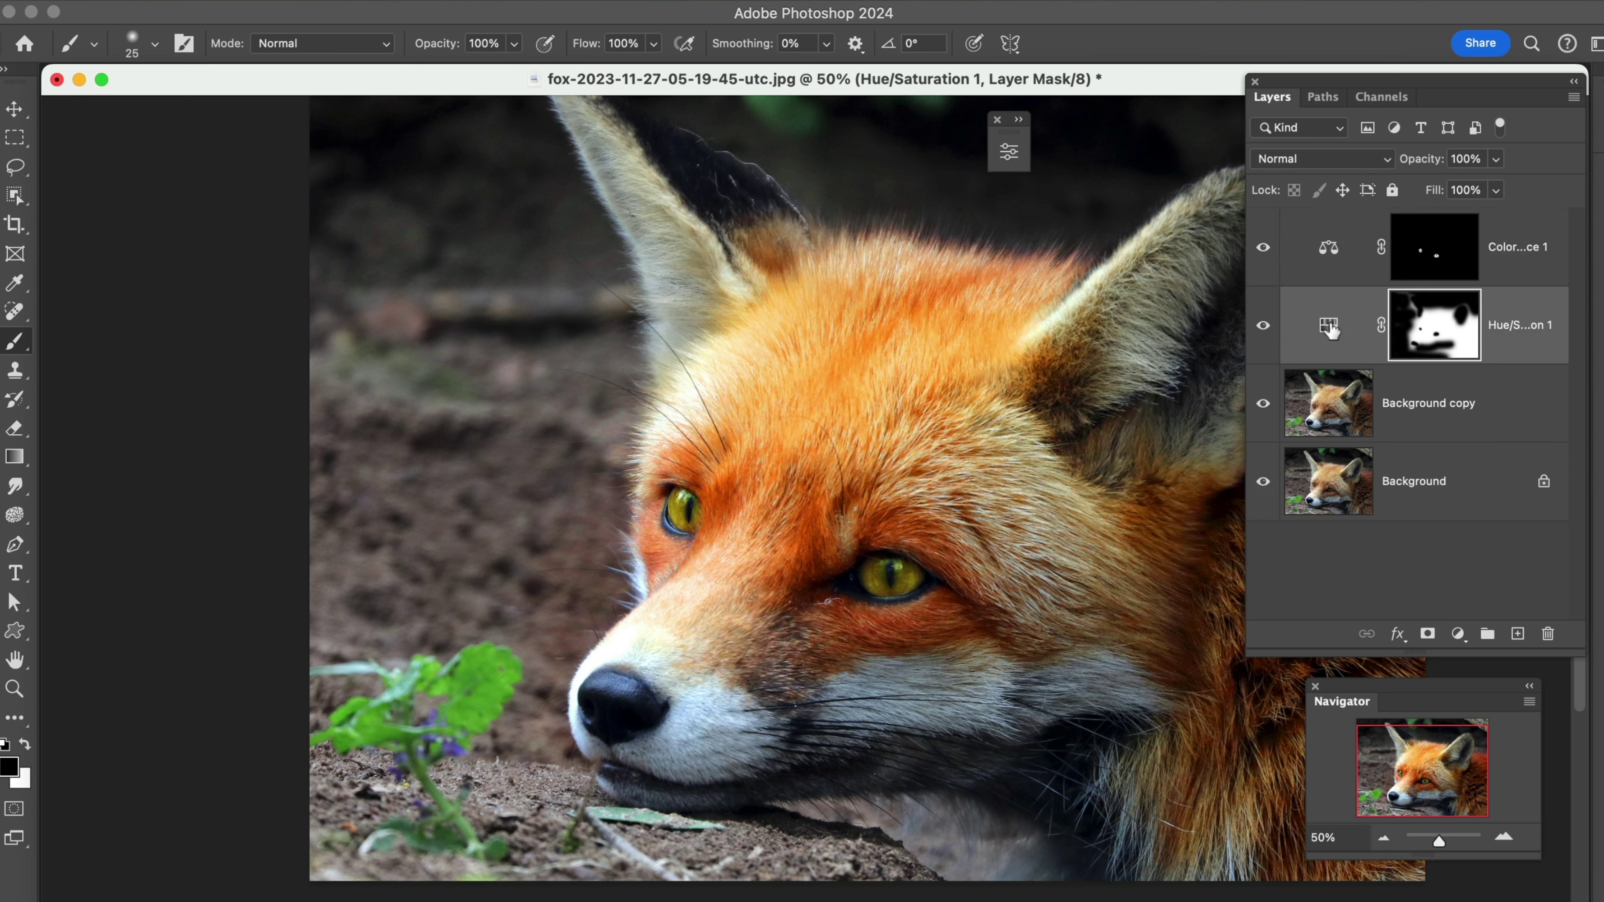
{"action": "left_click_drag", "start_coordinate": [1435, 162], "coordinate": [1411, 167]}
Step: Set the Color Balance layer's midtones to -37 cyan-red, +97 magenta-green and +44 yellow-blue
{"action": "left_click", "coordinate": [1334, 253]}
{"action": "double_click", "coordinate": [1336, 256]}
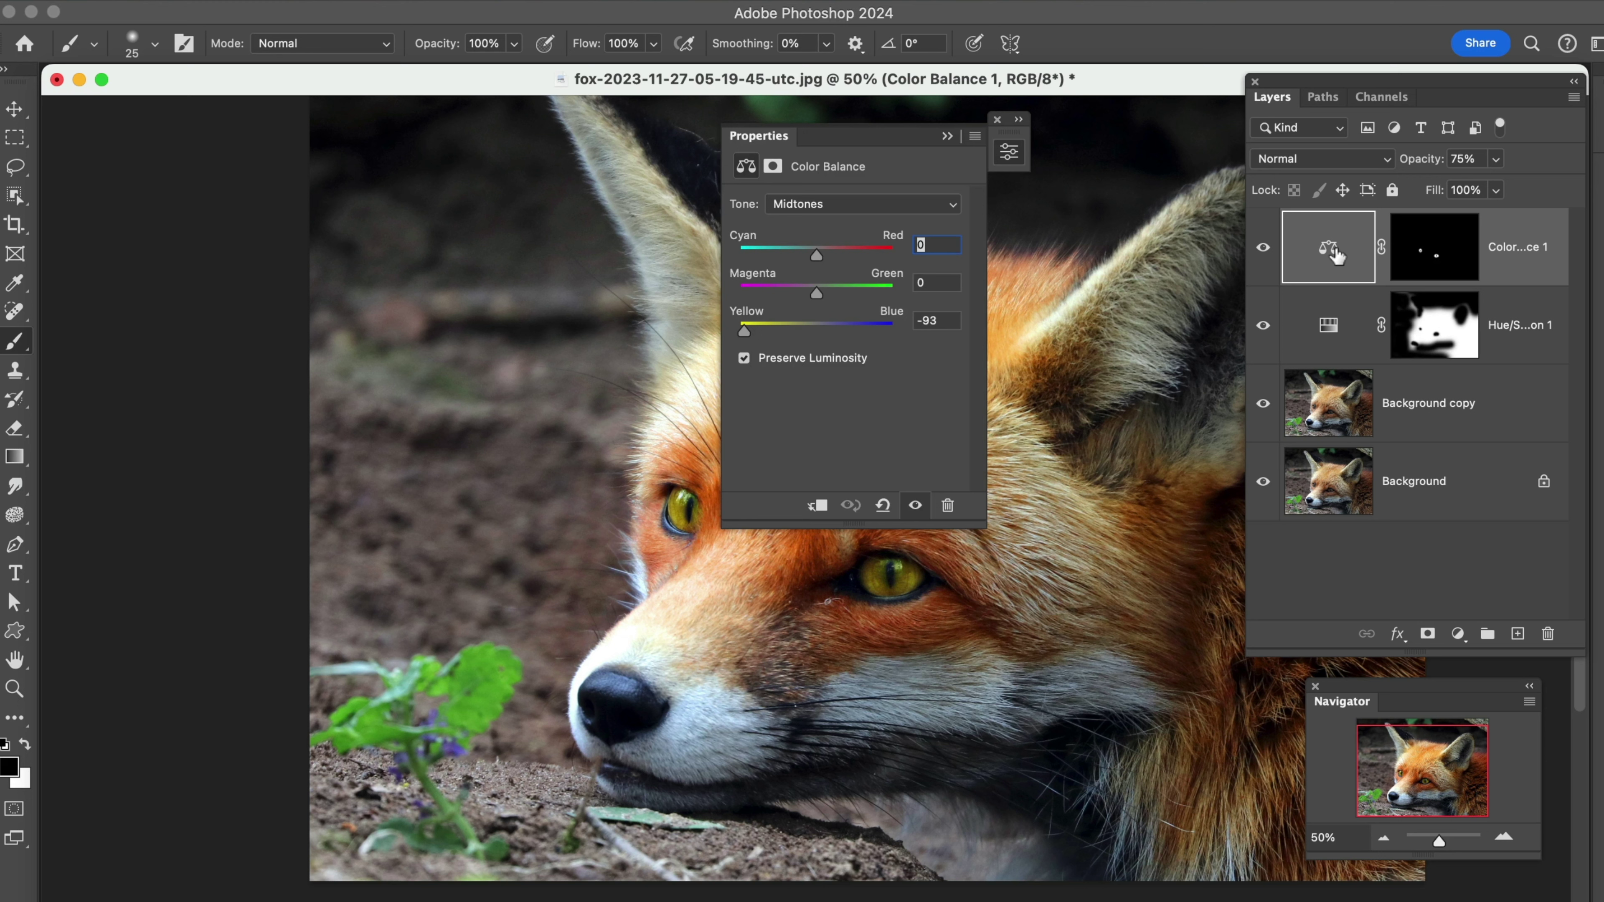
{"action": "left_click_drag", "start_coordinate": [820, 293], "coordinate": [882, 292]}
{"action": "left_click_drag", "start_coordinate": [748, 330], "coordinate": [848, 329]}
{"action": "left_click_drag", "start_coordinate": [817, 255], "coordinate": [788, 257]}
Step: Set the Color Balance layer's highlights to -54 cyan-red and +35 yellow-blue
{"action": "left_click", "coordinate": [820, 208]}
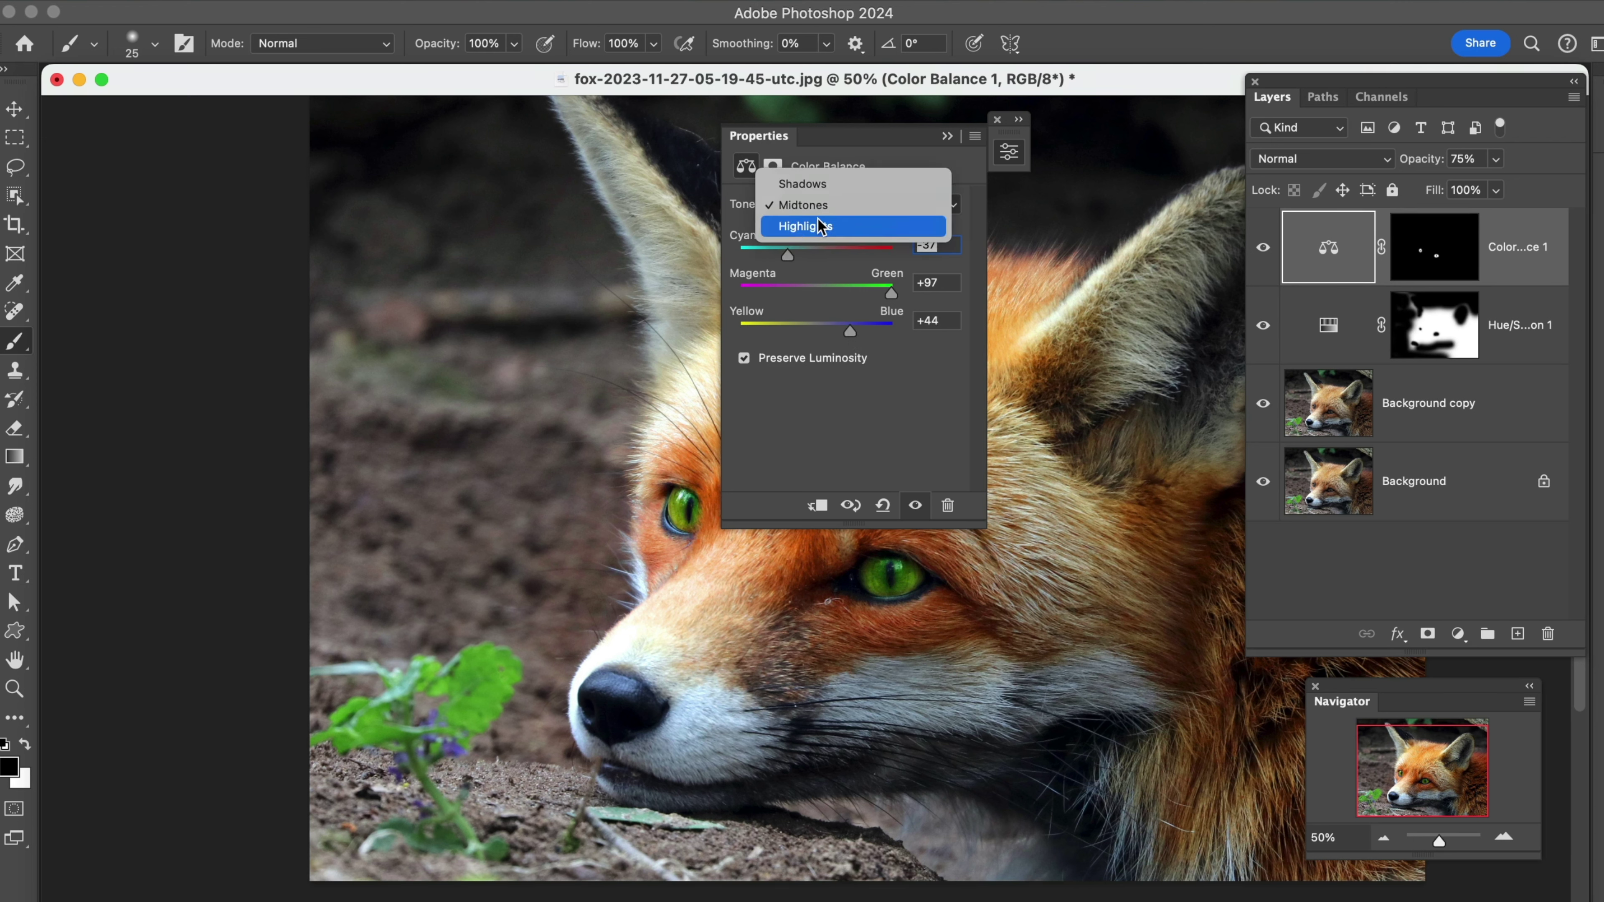
{"action": "left_click", "coordinate": [817, 226]}
{"action": "mouse_move", "coordinate": [845, 331]}
{"action": "left_mouse_down"}
{"action": "mouse_move", "coordinate": [758, 331]}
{"action": "mouse_move", "coordinate": [845, 336]}
{"action": "left_mouse_up"}
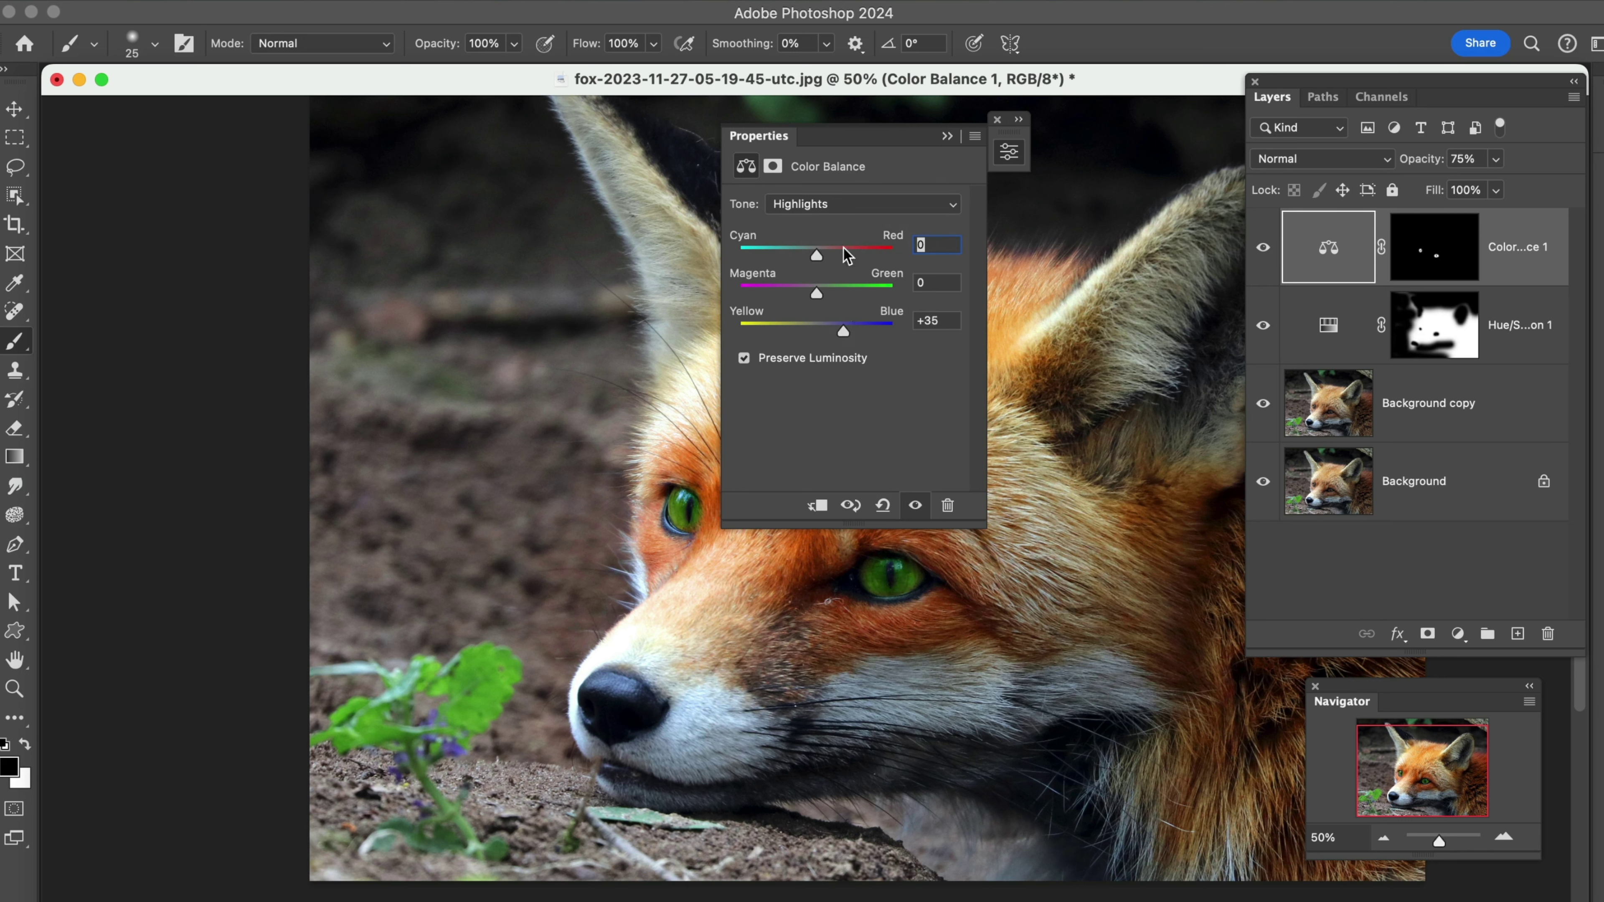
{"action": "left_click_drag", "start_coordinate": [817, 255], "coordinate": [774, 256]}
Step: Shift the Color Balance layer's shadows towards cyan and collapse its properties
{"action": "left_click", "coordinate": [818, 213]}
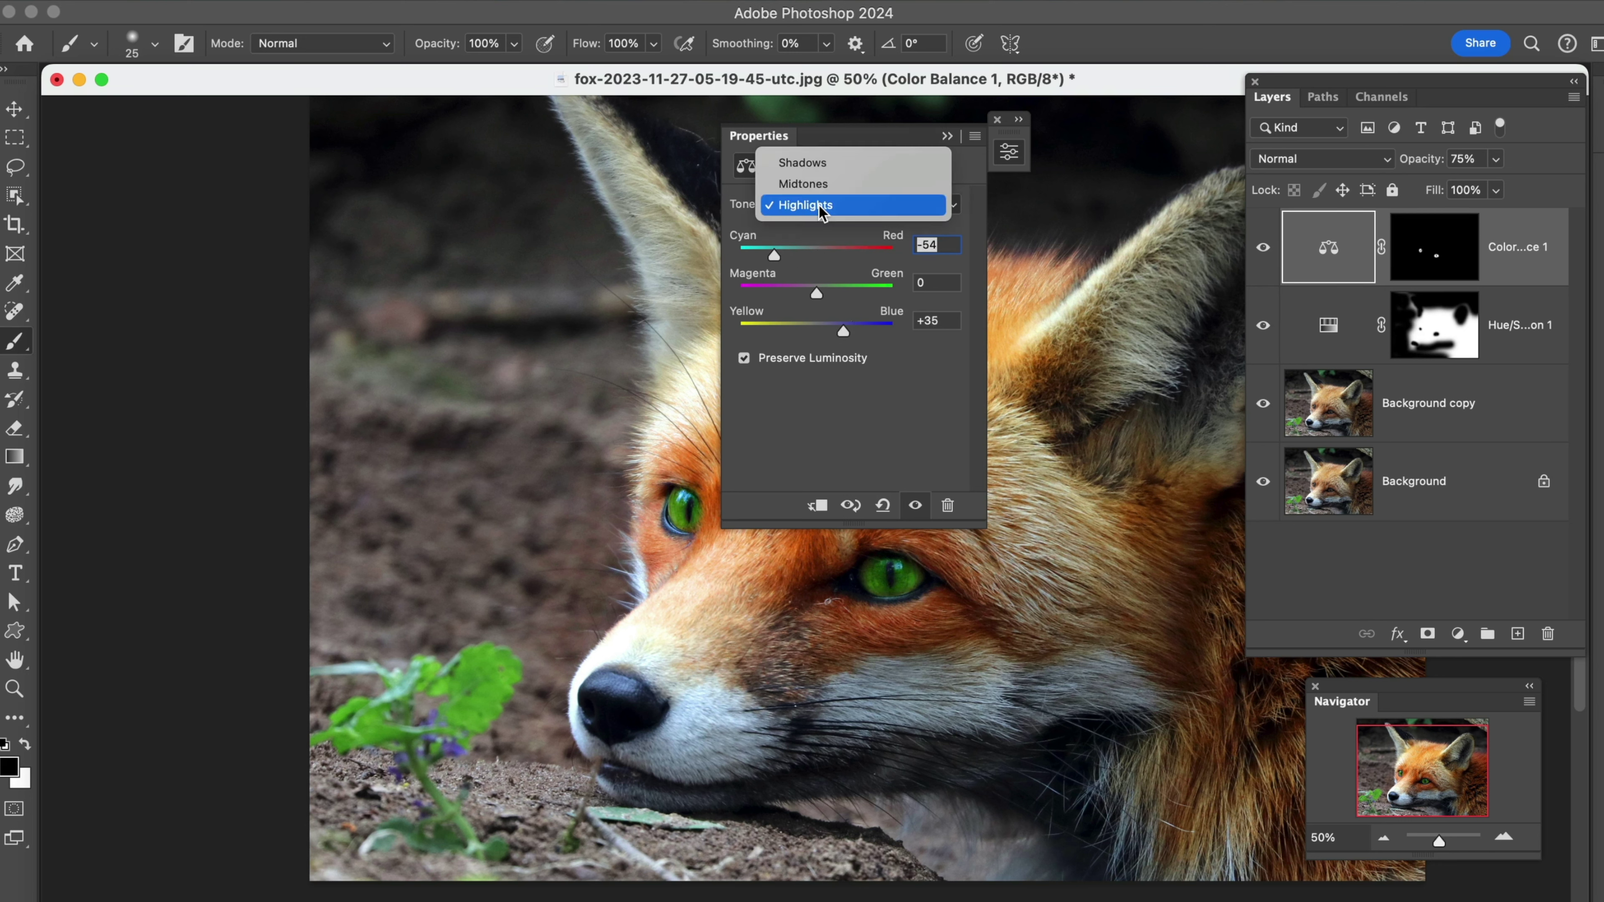
{"action": "left_click", "coordinate": [817, 160]}
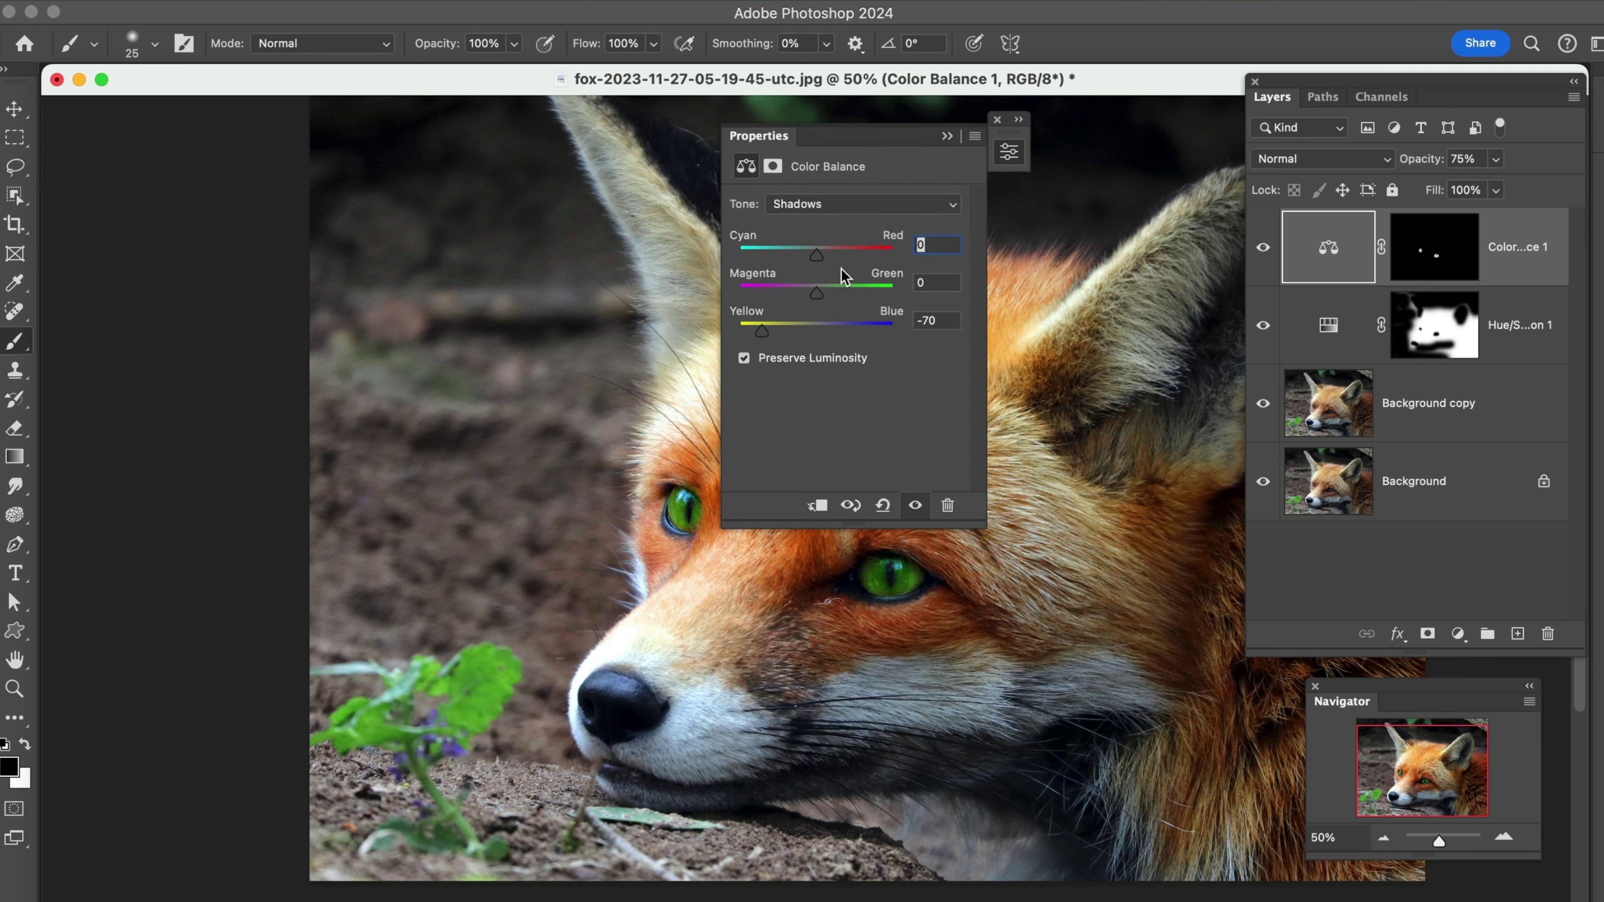
{"action": "left_click_drag", "start_coordinate": [816, 256], "coordinate": [782, 256]}
{"action": "left_click", "coordinate": [947, 138]}
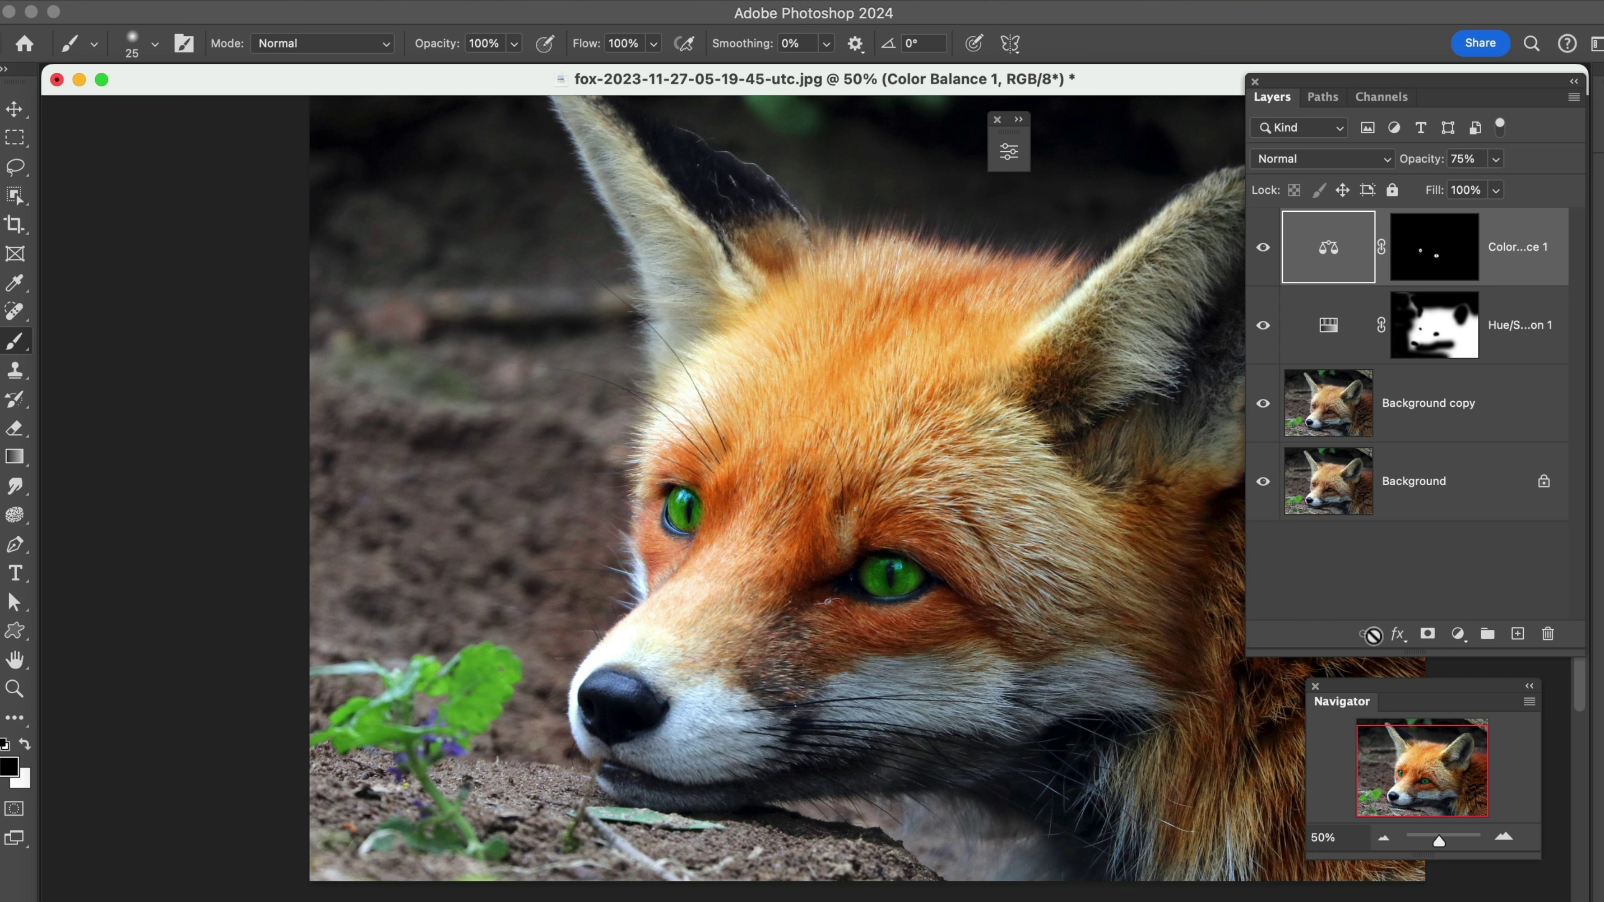
{"action": "left_click", "coordinate": [1458, 635]}
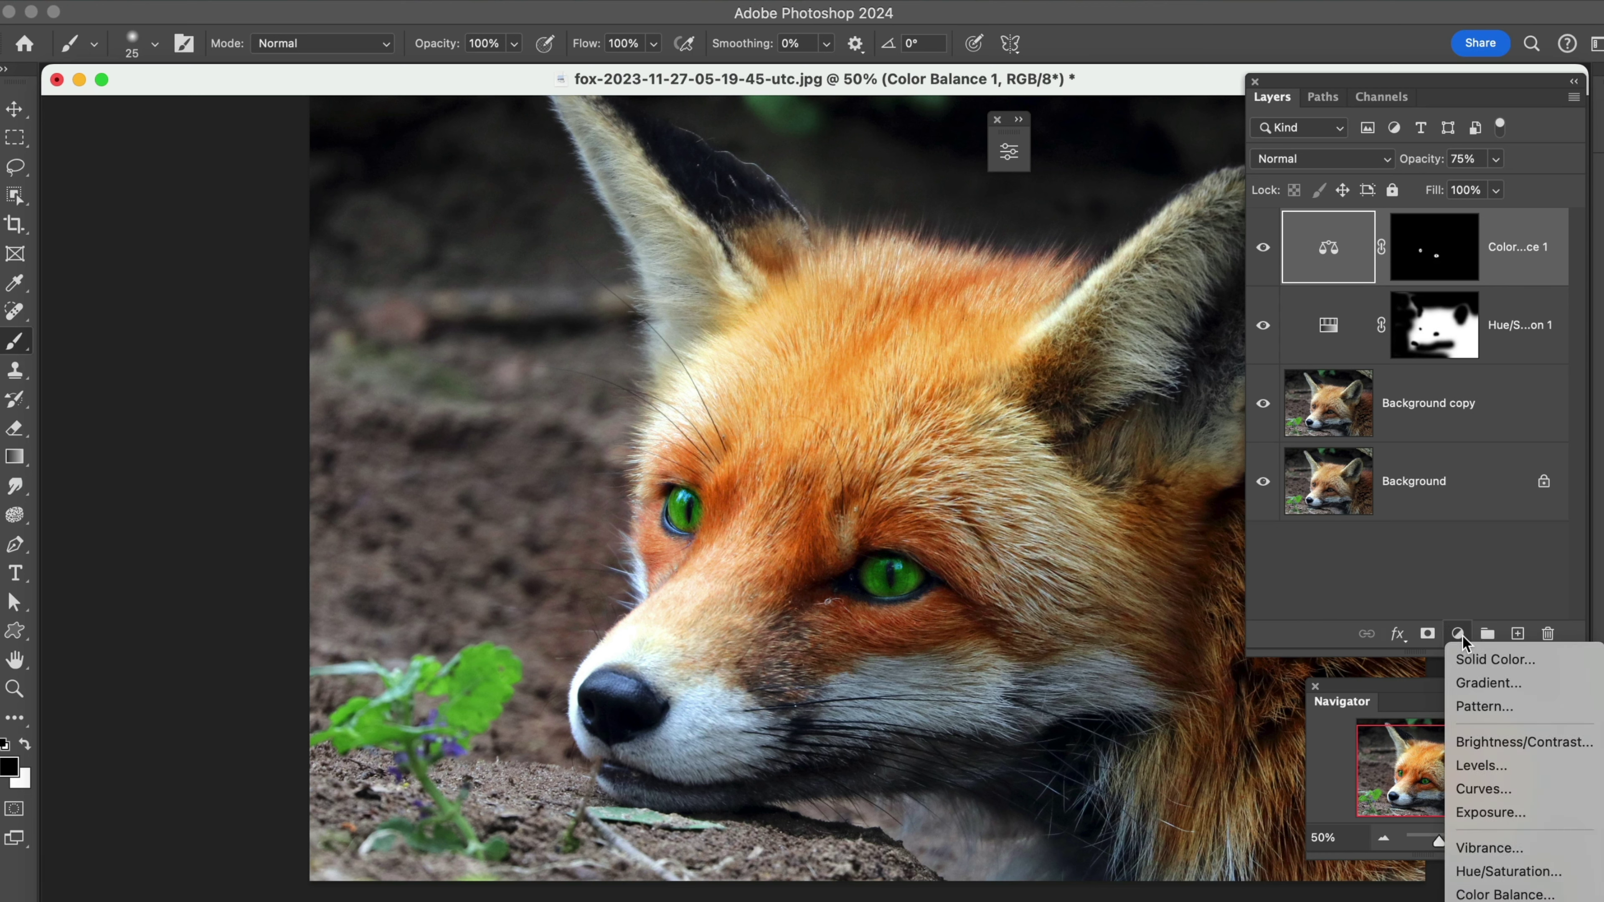
{"action": "left_click", "coordinate": [1451, 574]}
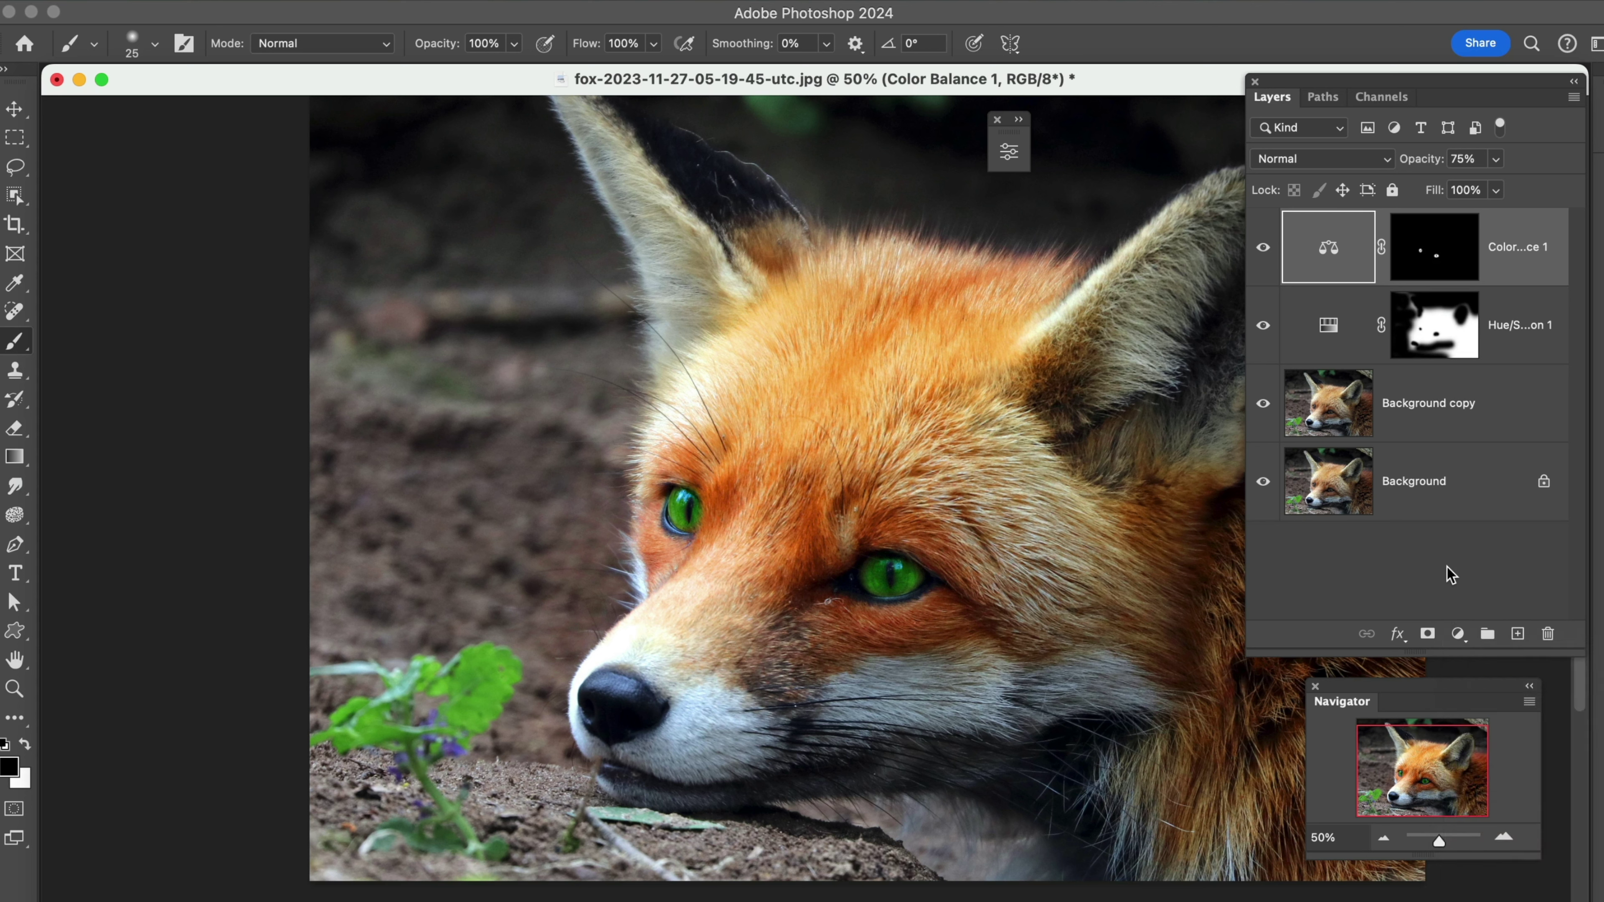
Step: Delete the Color Balance, Hue/Saturation and Background copy layers together, keeping only the Background layer
{"action": "left_click", "coordinate": [1500, 413]}
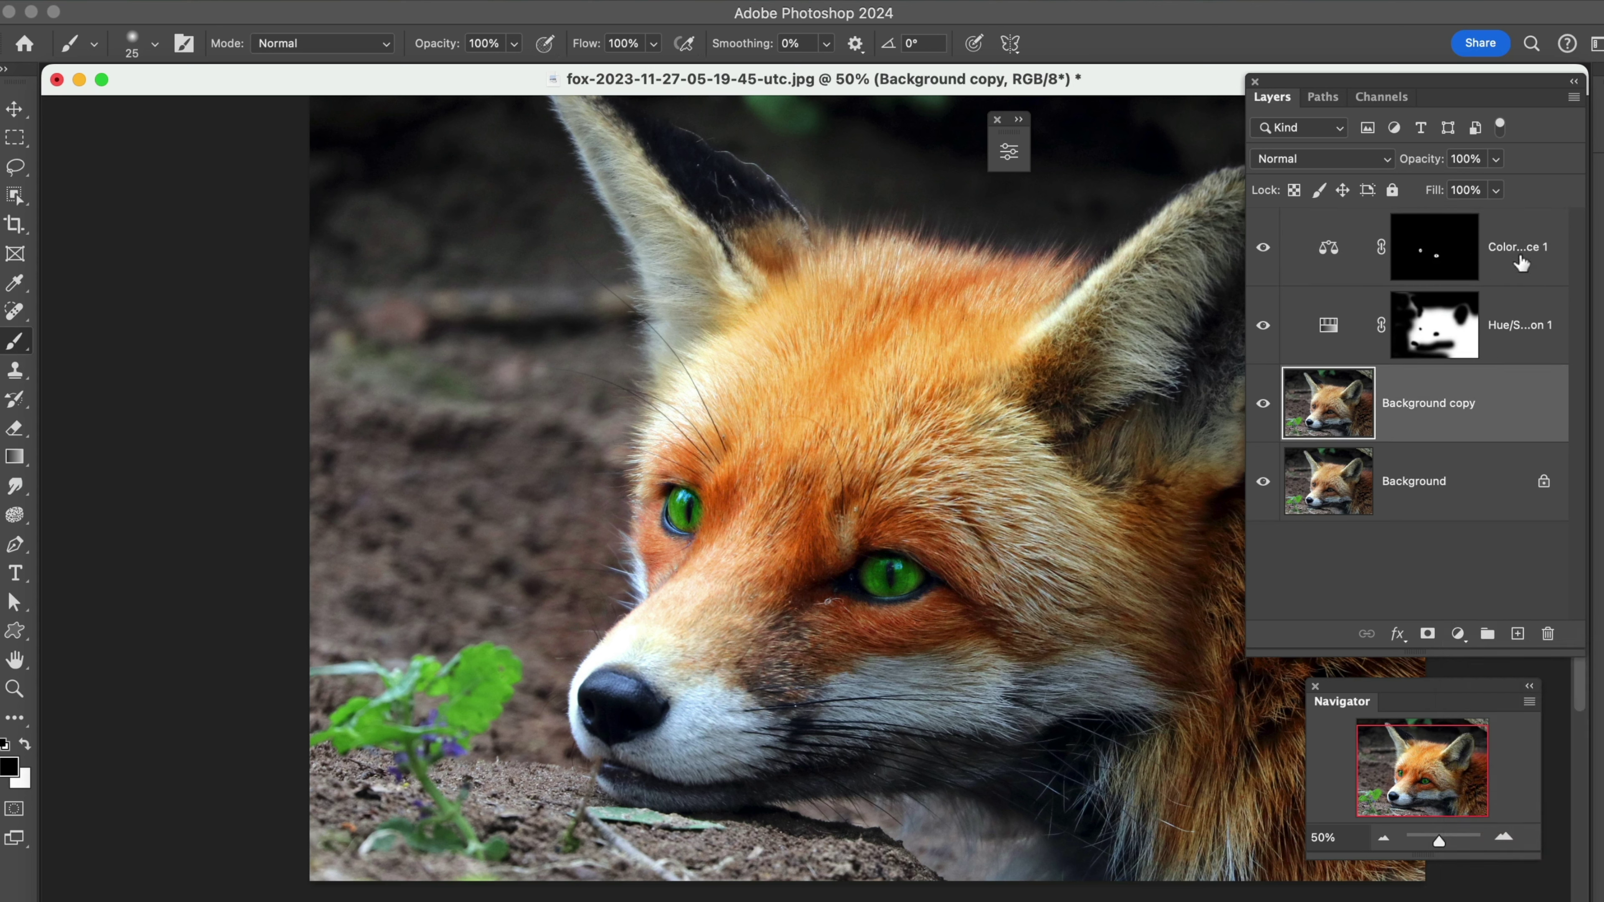
{"action": "left_click", "coordinate": [1521, 271], "text": "shift"}
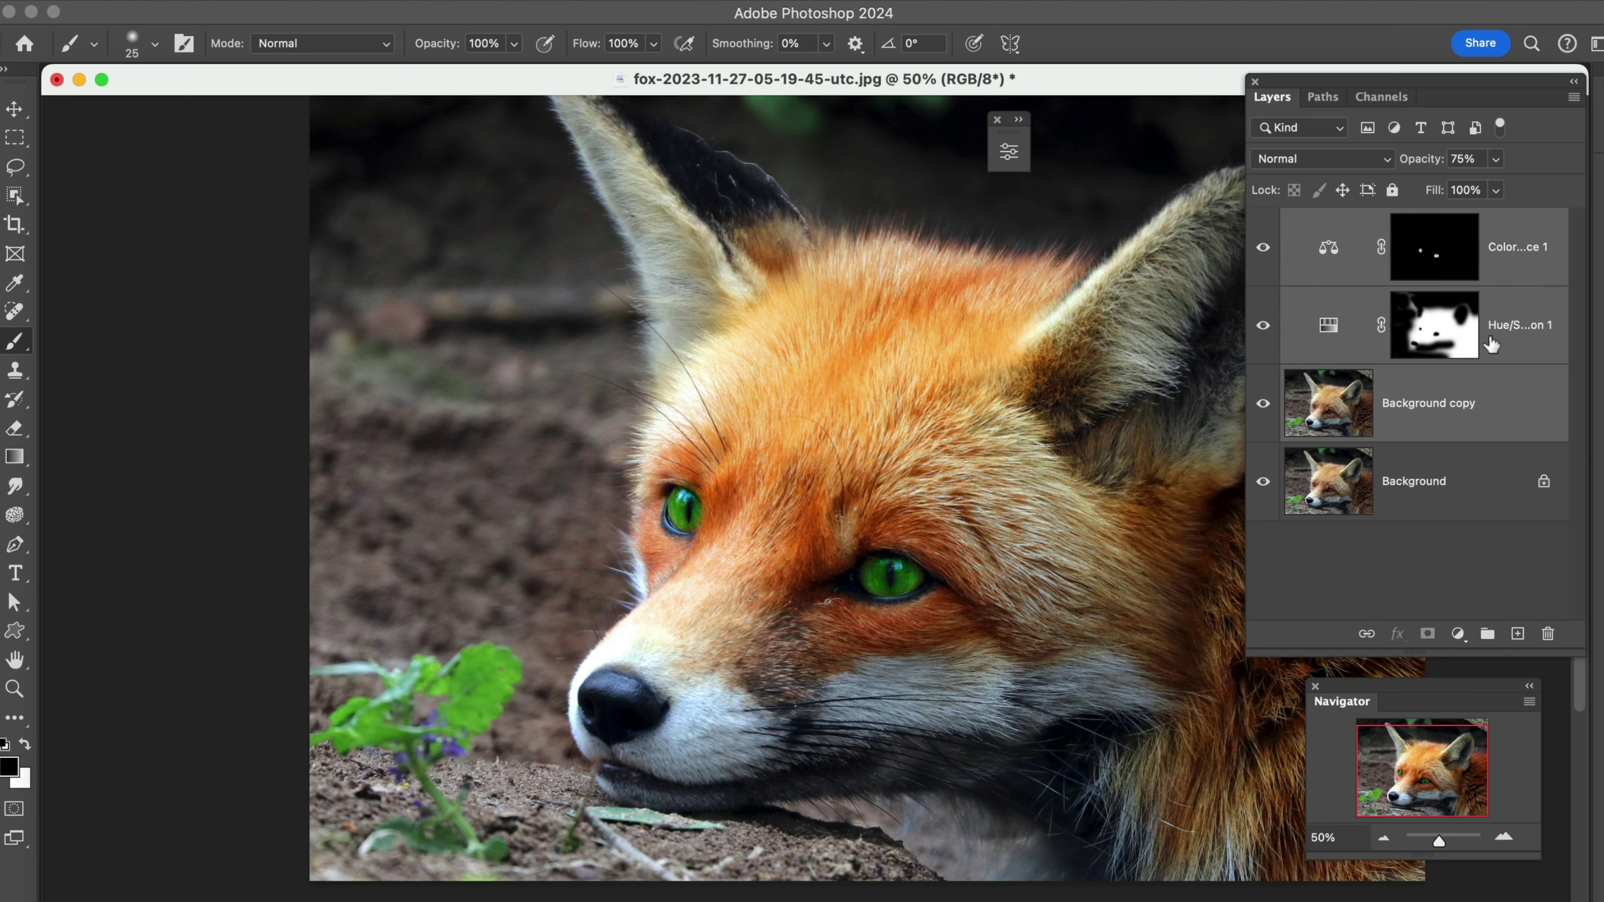
{"action": "key", "text": "Delete"}
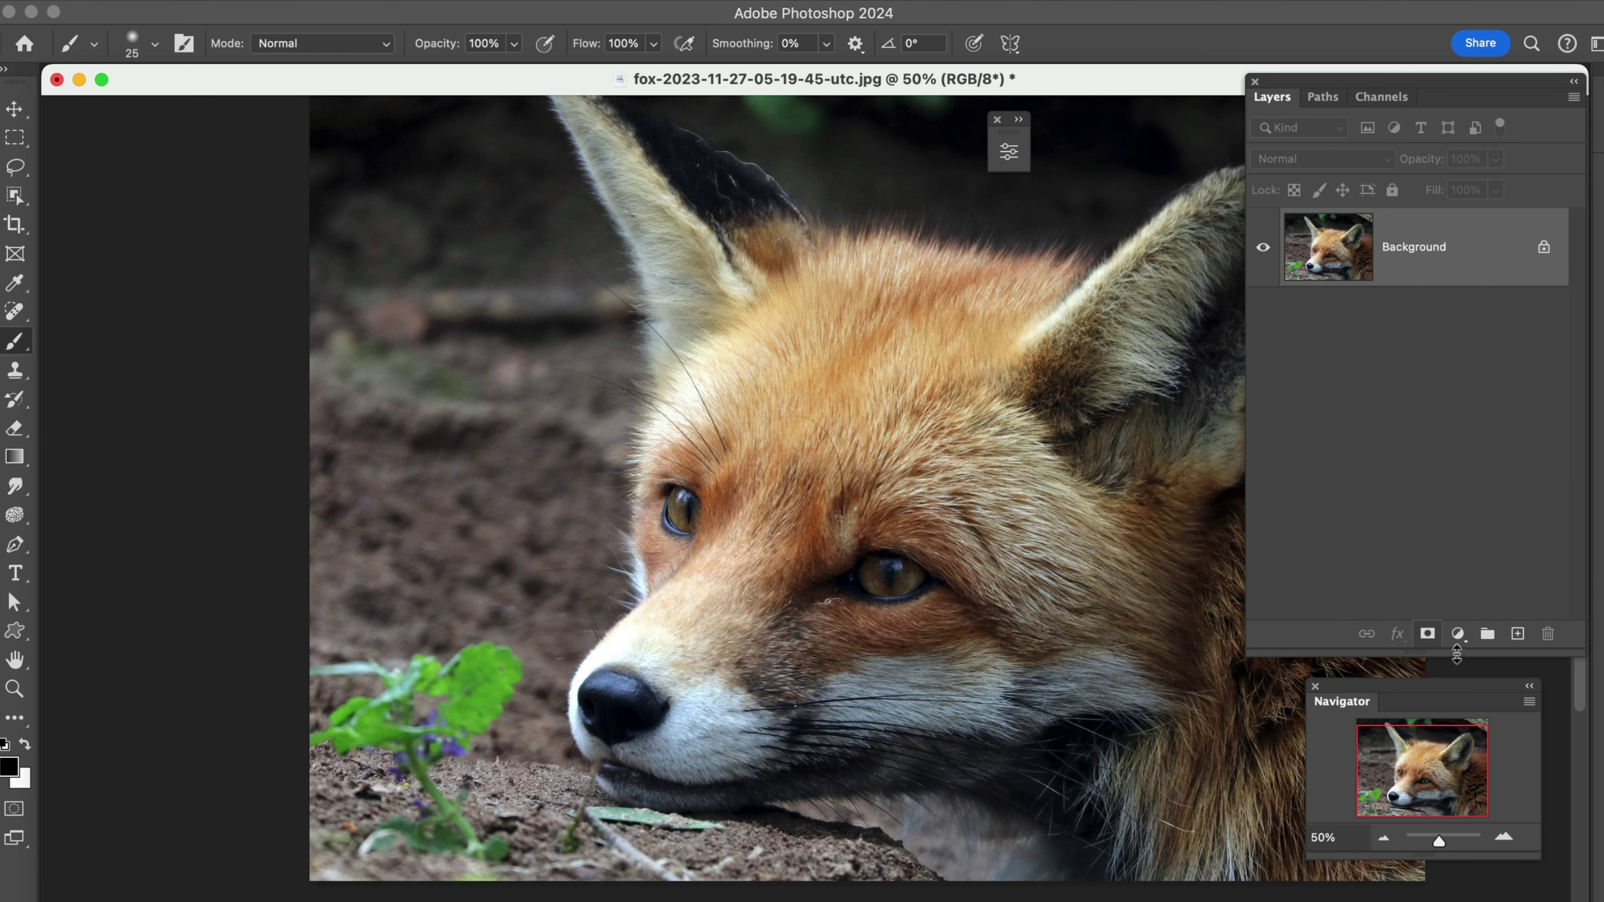
Step: Add a Solid Color fill layer in red f50404 above the Background and lower its opacity to 59%
{"action": "left_click", "coordinate": [1458, 635]}
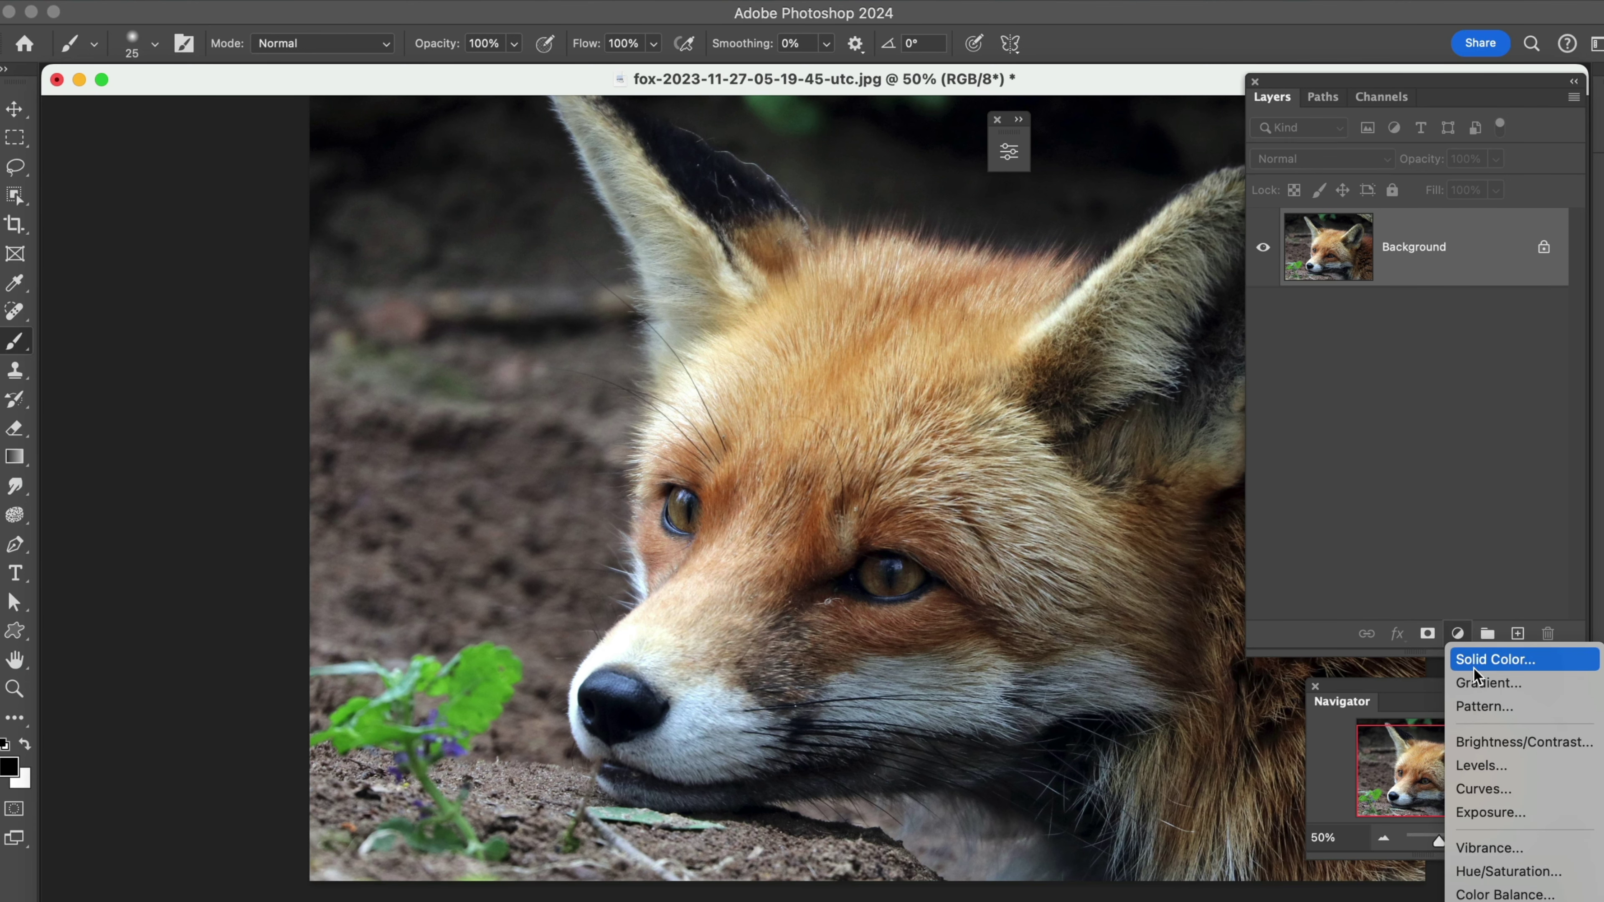
{"action": "left_click", "coordinate": [1474, 670]}
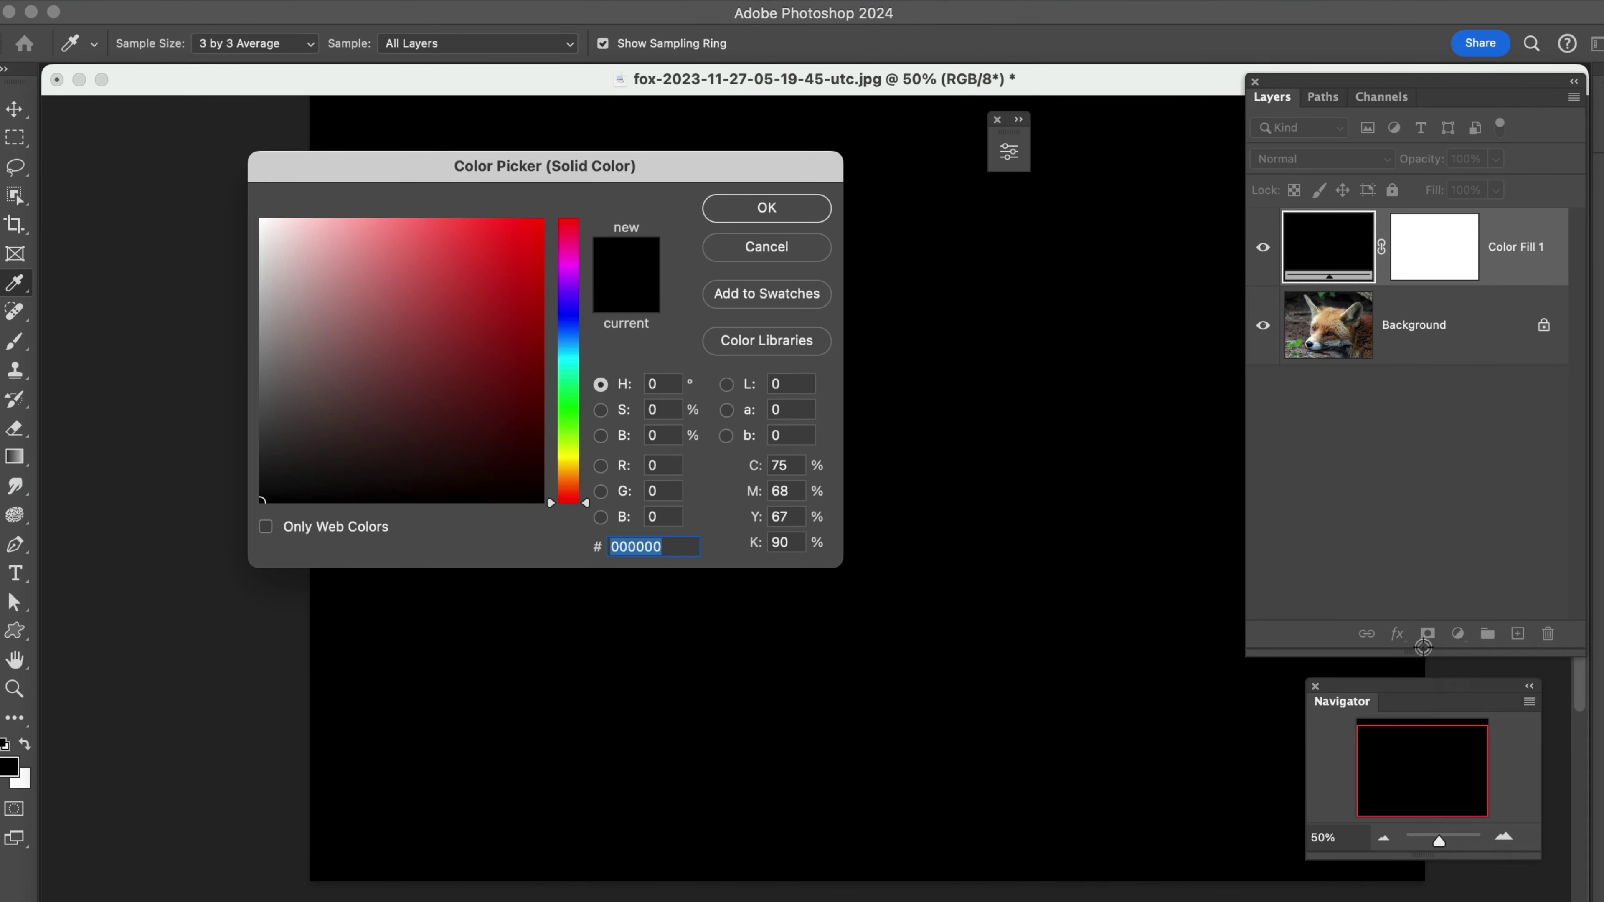
{"action": "left_click", "coordinate": [539, 230]}
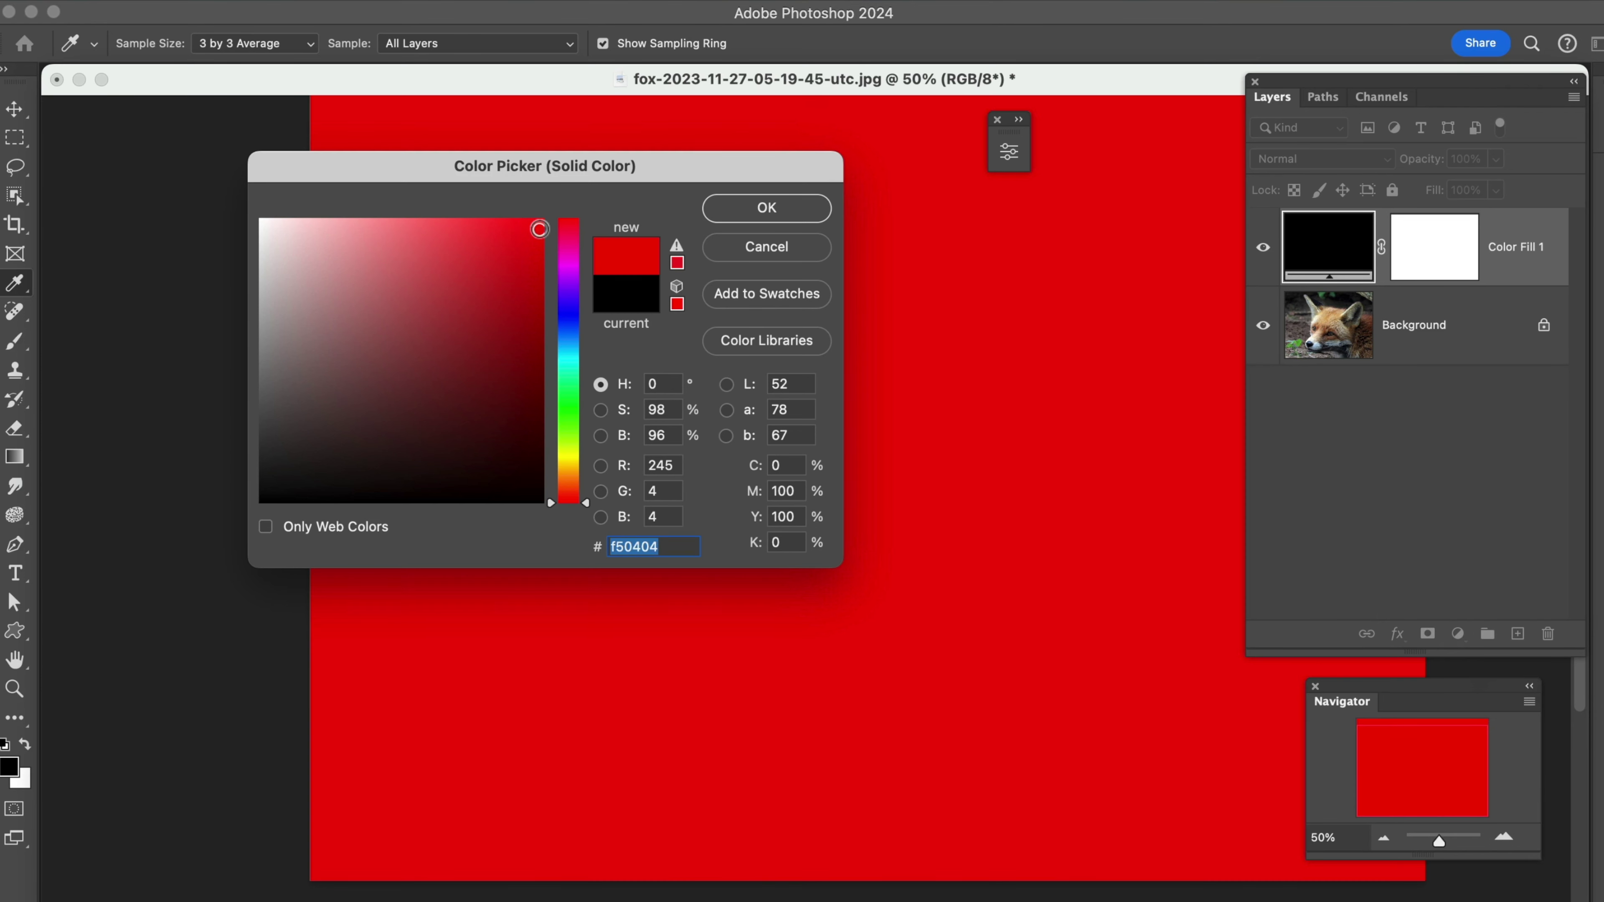
{"action": "left_click", "coordinate": [768, 209]}
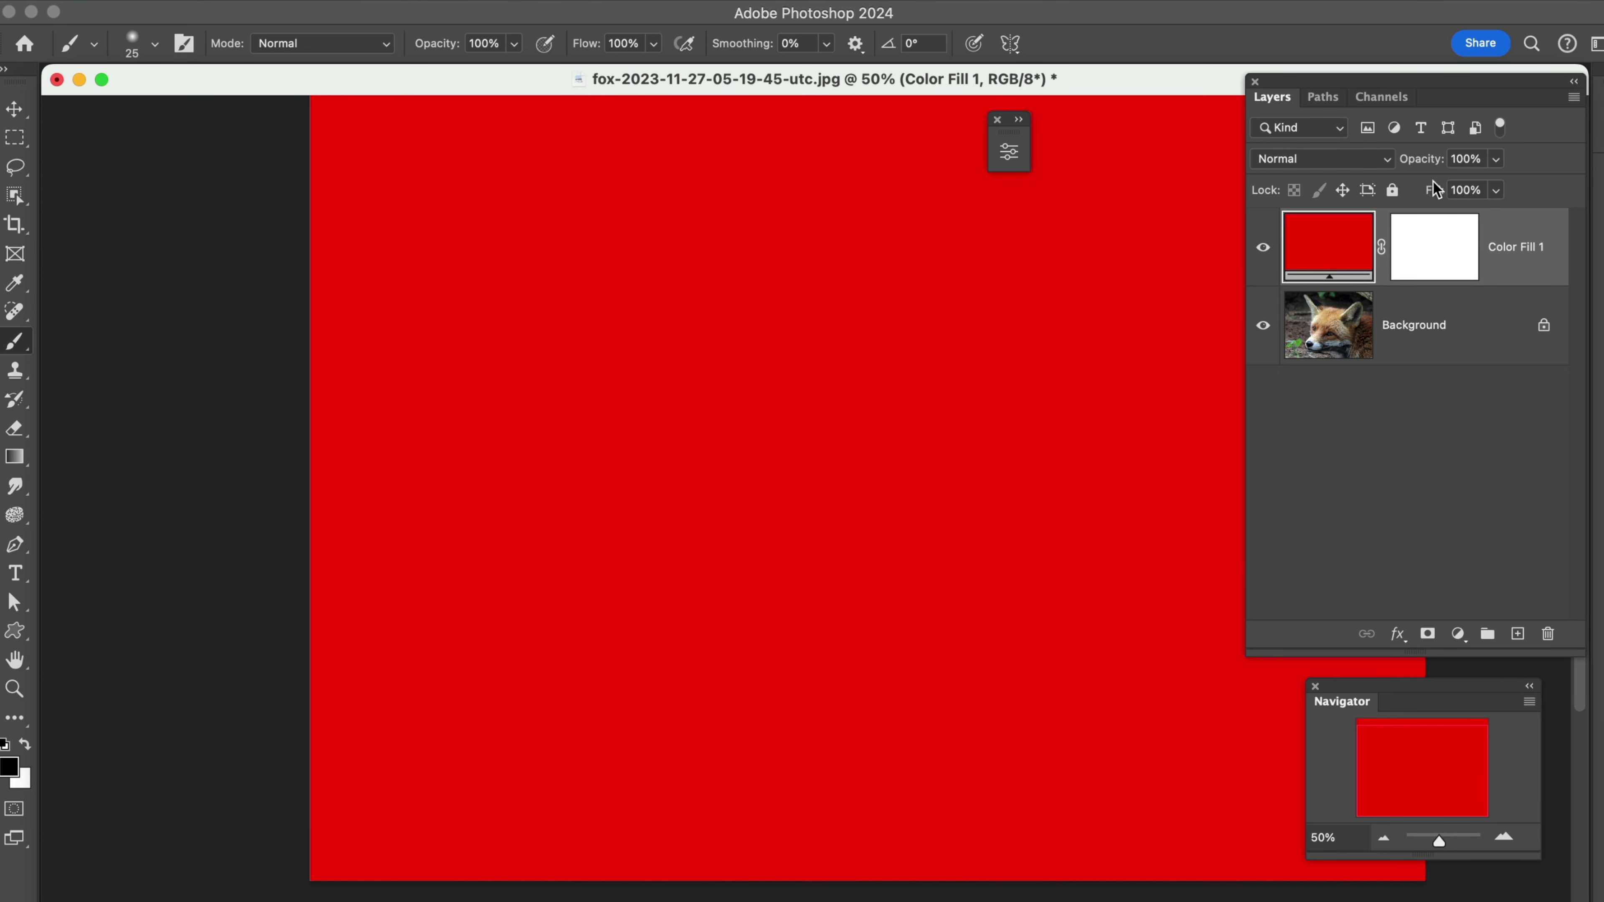
{"action": "left_click_drag", "start_coordinate": [1431, 165], "coordinate": [1384, 170]}
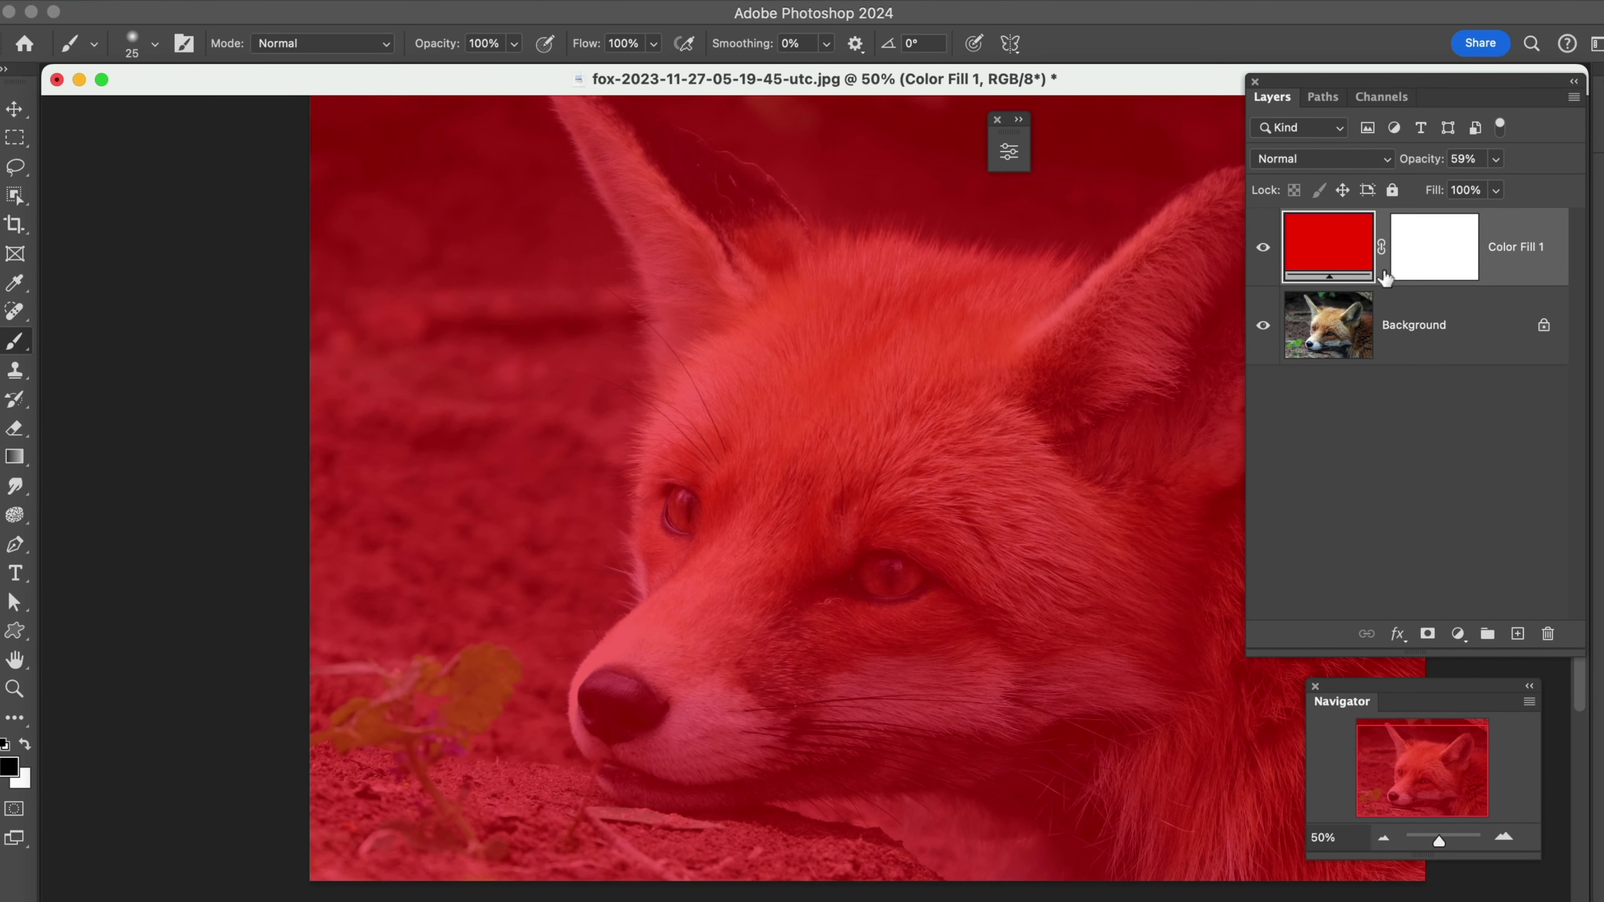
Step: Invert the fill layer's mask to black and enlarge the brush to 700 pixels
{"action": "left_click", "coordinate": [1430, 268]}
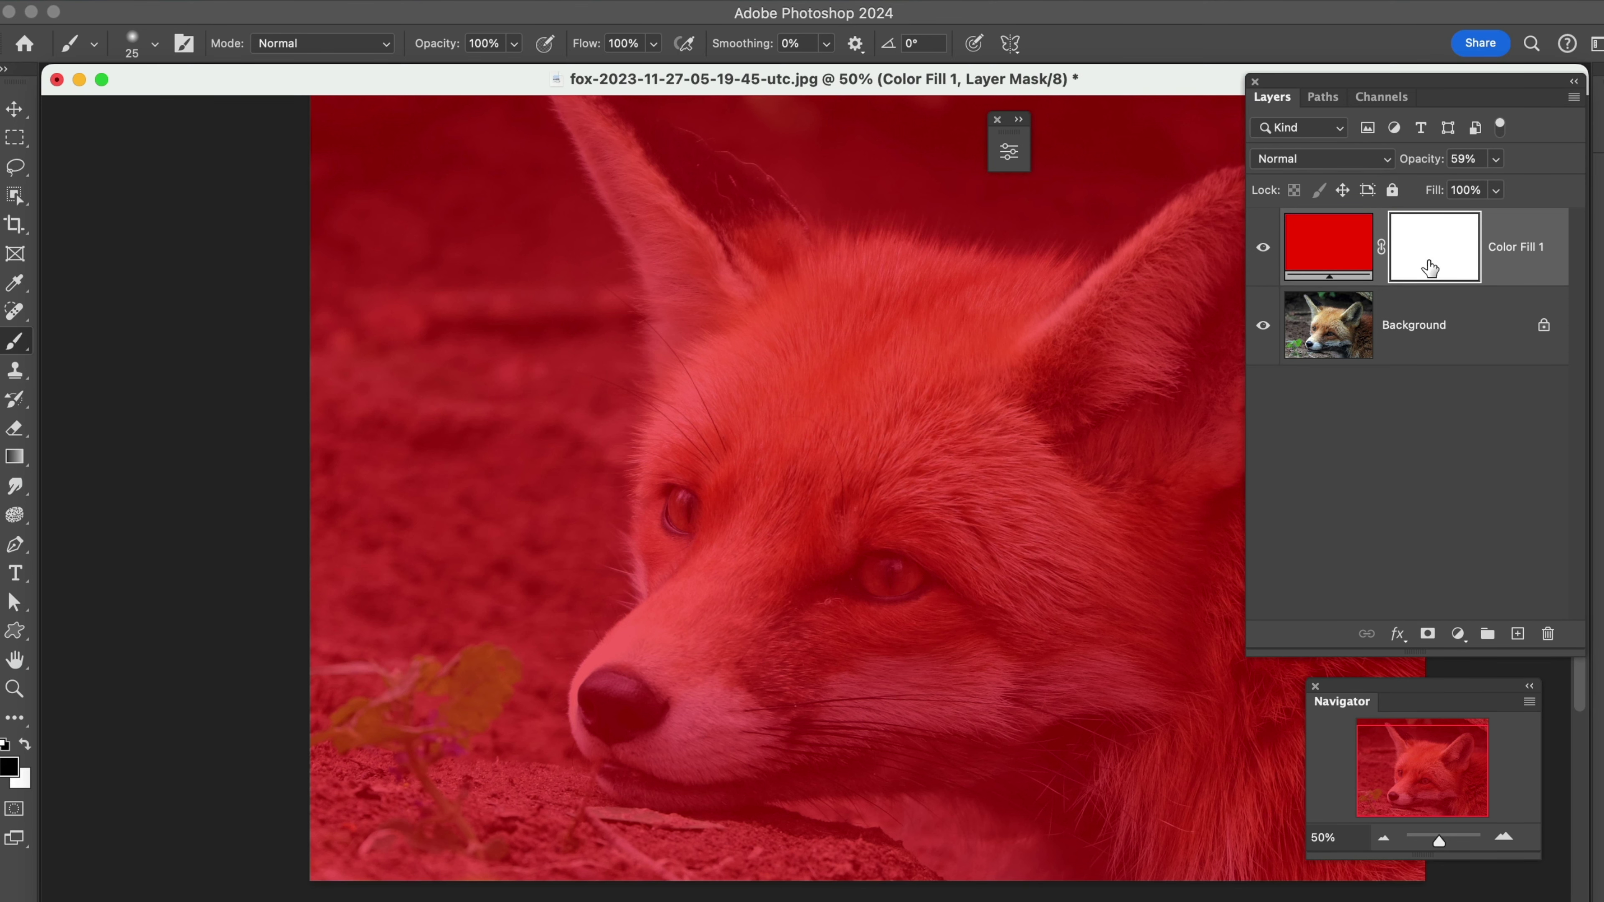
{"action": "key", "text": "super+i"}
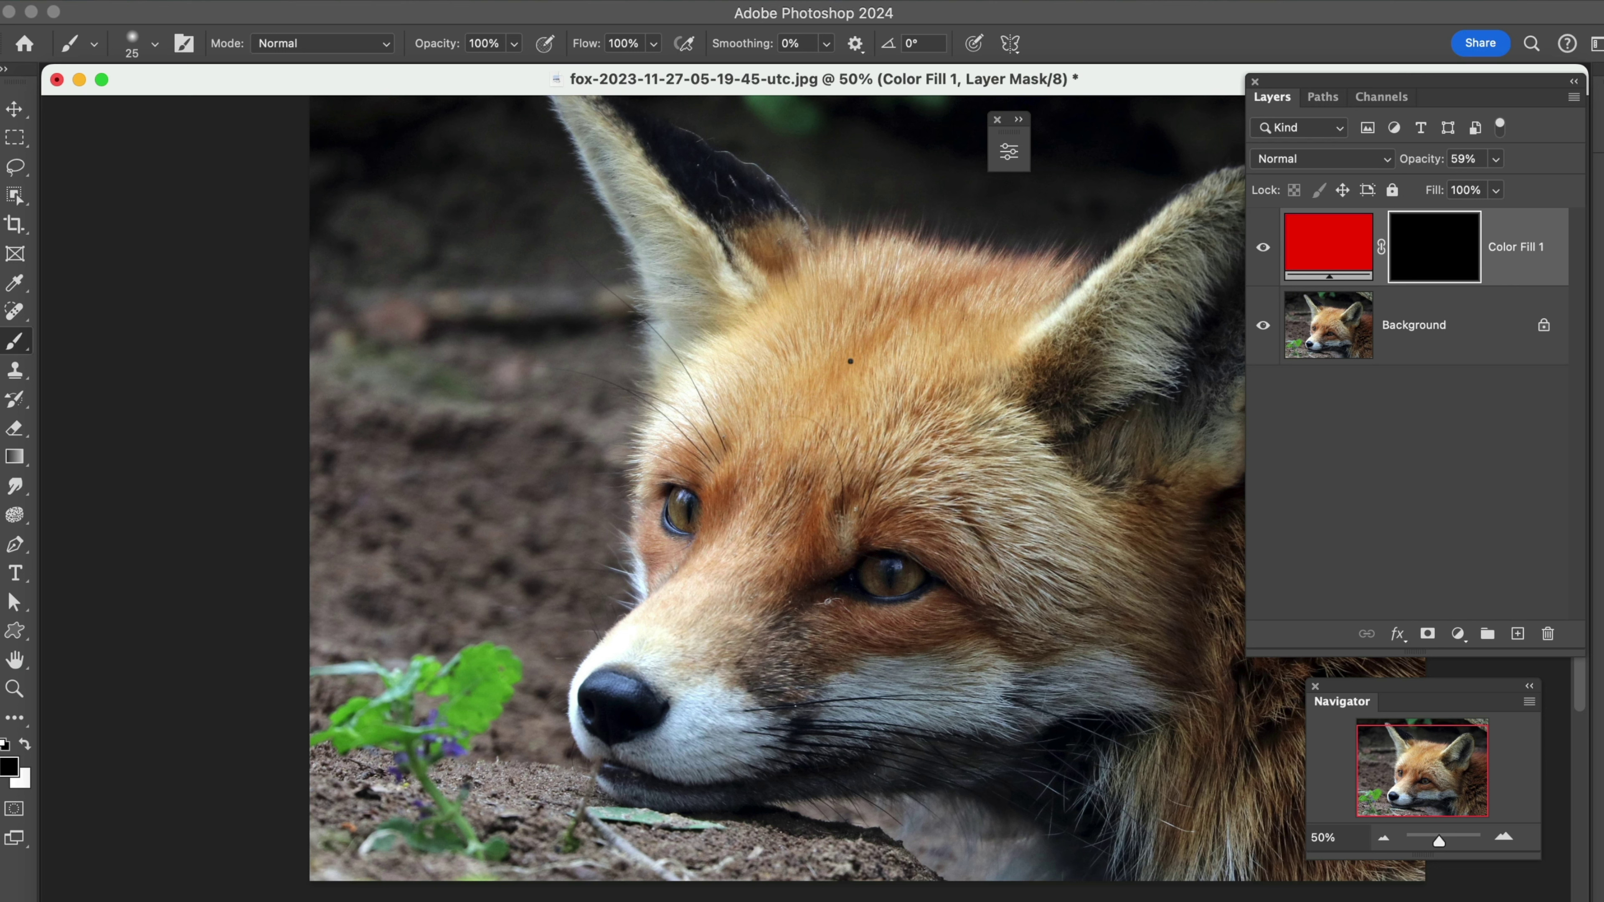
{"action": "key", "text": "bracketright"}
{"action": "key", "text": "bracketright"}
{"action": "key", "text": "bracketright"}
{"action": "key", "text": "bracketright"}
{"action": "key", "text": "bracketright"}
{"action": "key", "text": "bracketright"}
{"action": "key", "text": "bracketright"}
{"action": "key", "text": "bracketright"}
{"action": "key", "text": "bracketright"}
{"action": "key", "text": "bracketright"}
{"action": "key", "text": "bracketright"}
{"action": "key", "text": "bracketright"}
{"action": "key", "text": "bracketright"}
{"action": "key", "text": "bracketright"}
{"action": "key", "text": "bracketright"}
{"action": "key", "text": "bracketright"}
{"action": "key", "text": "bracketright"}
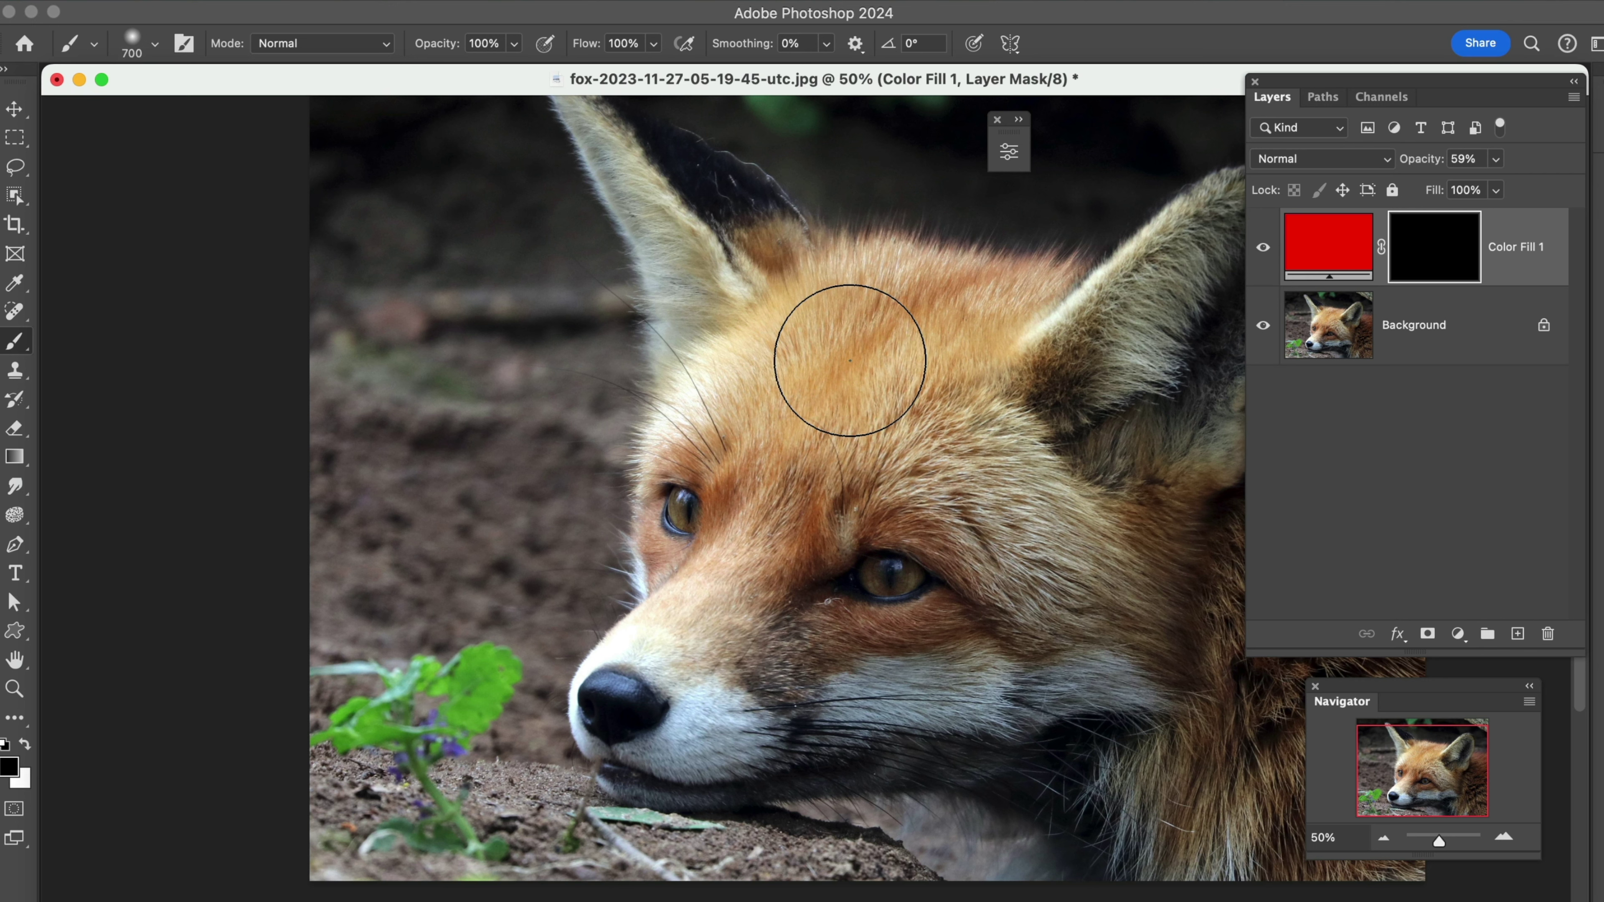
Step: Paint white on the fill layer's mask over the fox's forehead, inner ear bases, cheek and nose bridge
{"action": "key", "text": "x"}
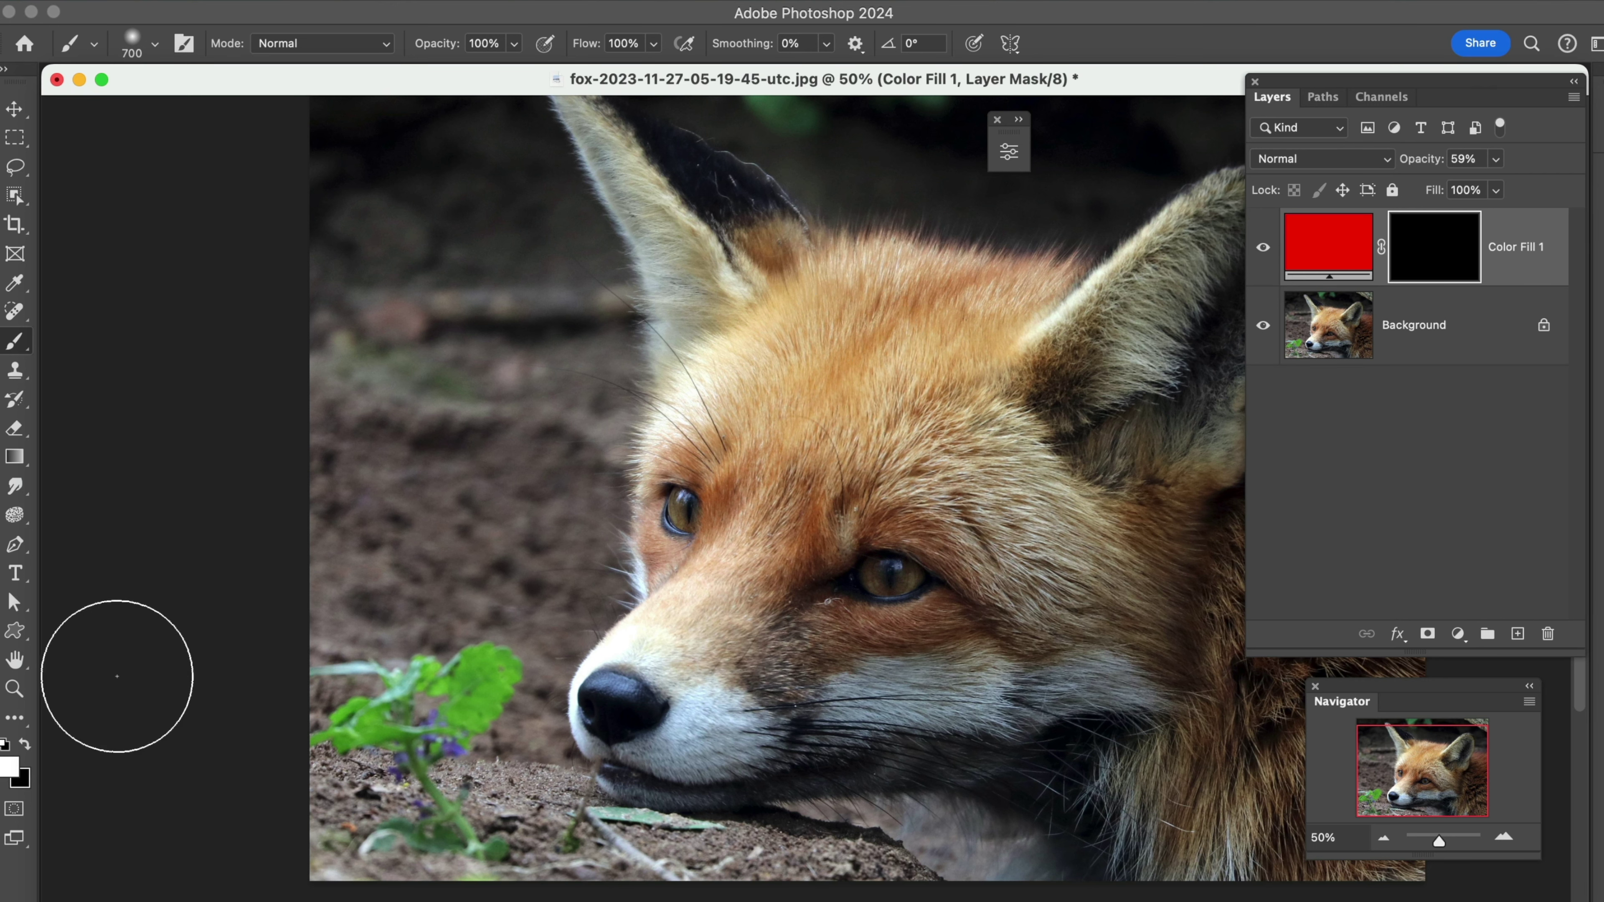
{"action": "left_click", "coordinate": [916, 338]}
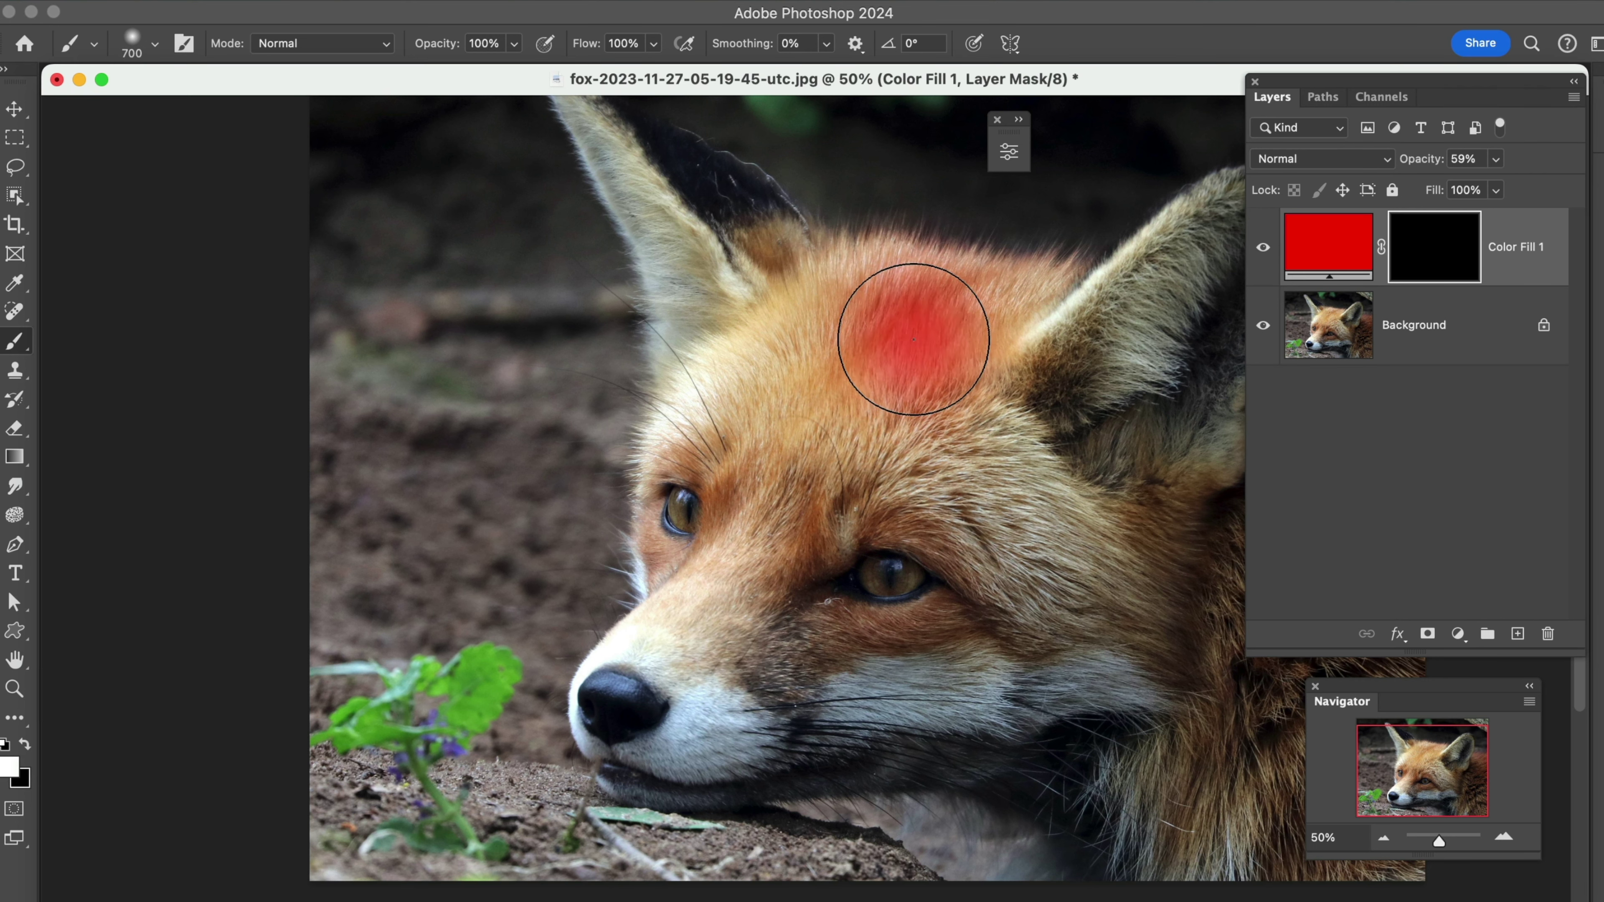
{"action": "key", "text": "bracketleft"}
{"action": "key", "text": "bracketleft"}
{"action": "mouse_move", "coordinate": [1010, 315]}
{"action": "left_mouse_down"}
{"action": "mouse_move", "coordinate": [896, 299]}
{"action": "mouse_move", "coordinate": [755, 389]}
{"action": "mouse_move", "coordinate": [816, 423]}
{"action": "mouse_move", "coordinate": [883, 413]}
{"action": "mouse_move", "coordinate": [956, 442]}
{"action": "mouse_move", "coordinate": [1001, 472]}
{"action": "mouse_move", "coordinate": [1056, 551]}
{"action": "mouse_move", "coordinate": [942, 456]}
{"action": "mouse_move", "coordinate": [851, 441]}
{"action": "mouse_move", "coordinate": [786, 491]}
{"action": "mouse_move", "coordinate": [685, 625]}
{"action": "mouse_move", "coordinate": [753, 533]}
{"action": "mouse_move", "coordinate": [738, 375]}
{"action": "mouse_move", "coordinate": [792, 302]}
{"action": "mouse_move", "coordinate": [776, 258]}
{"action": "mouse_move", "coordinate": [772, 279]}
{"action": "mouse_move", "coordinate": [1021, 382]}
{"action": "mouse_move", "coordinate": [1092, 310]}
{"action": "mouse_move", "coordinate": [984, 440]}
{"action": "mouse_move", "coordinate": [1006, 490]}
{"action": "mouse_move", "coordinate": [1187, 551]}
{"action": "mouse_move", "coordinate": [1090, 596]}
{"action": "mouse_move", "coordinate": [1155, 648]}
{"action": "mouse_move", "coordinate": [1058, 620]}
{"action": "mouse_move", "coordinate": [981, 549]}
{"action": "mouse_move", "coordinate": [901, 516]}
{"action": "mouse_move", "coordinate": [812, 530]}
{"action": "mouse_move", "coordinate": [774, 553]}
{"action": "left_mouse_up"}
Step: Reduce the brush to 200 pixels and paint white on the mask along the fur below the fox's near eye
{"action": "key", "text": "bracketleft"}
{"action": "key", "text": "bracketleft"}
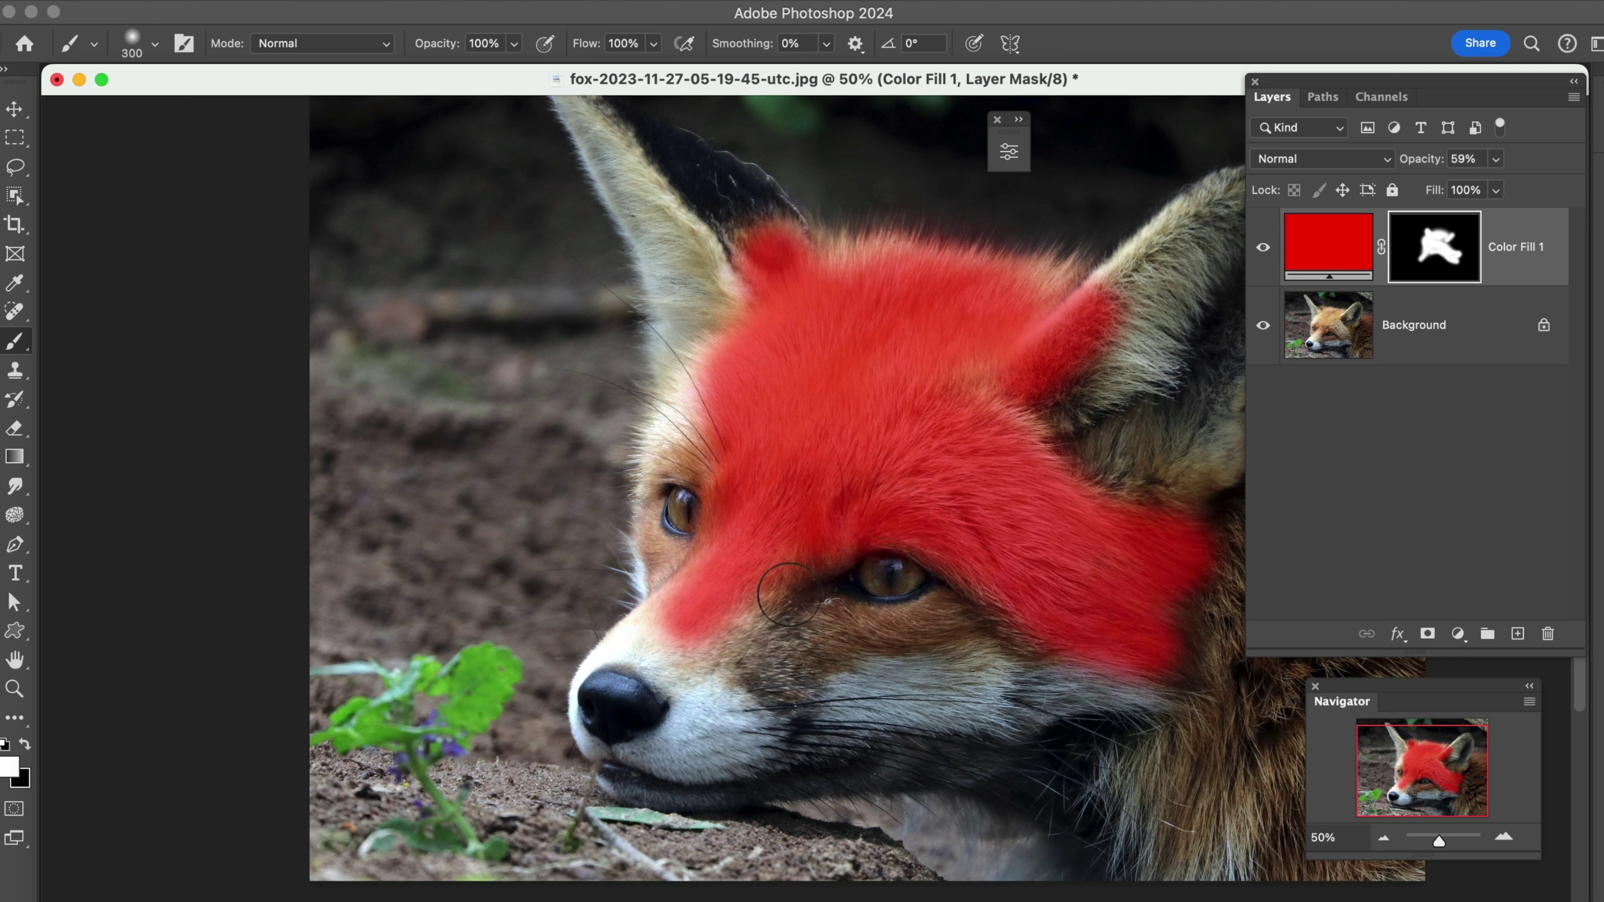
{"action": "key", "text": "bracketleft"}
{"action": "key", "text": "bracketleft"}
{"action": "mouse_move", "coordinate": [944, 624]}
{"action": "left_mouse_down"}
{"action": "mouse_move", "coordinate": [824, 618]}
{"action": "mouse_move", "coordinate": [794, 597]}
{"action": "mouse_move", "coordinate": [797, 578]}
{"action": "mouse_move", "coordinate": [741, 612]}
{"action": "left_mouse_up"}
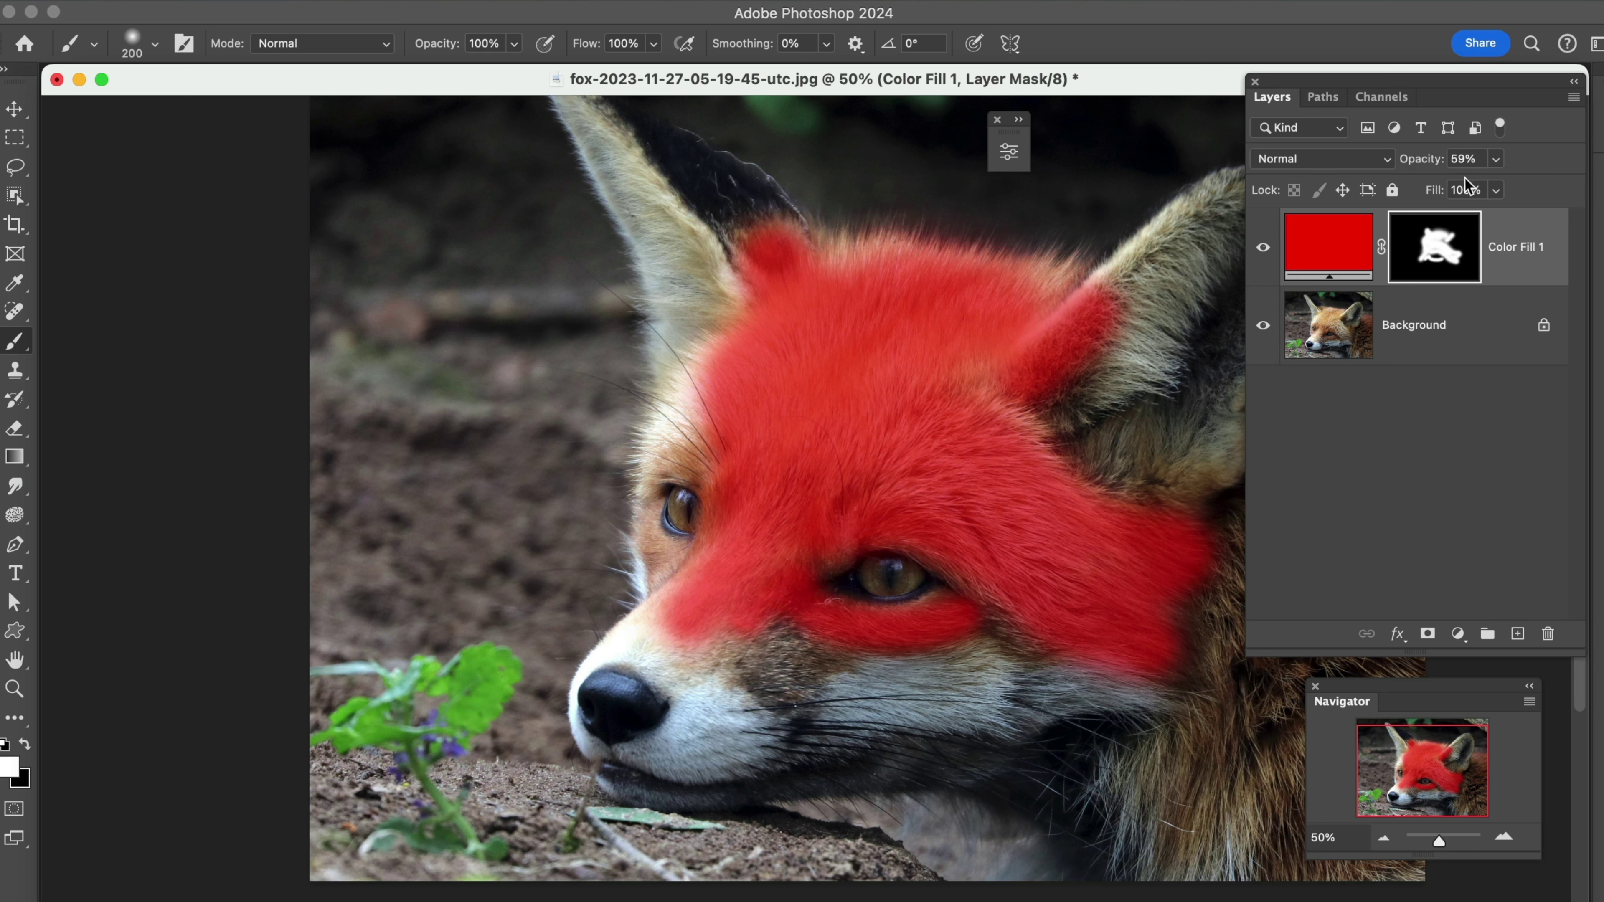
Step: Lower the fill layer's opacity to 8% and change its fill color to blue 0437f5
{"action": "left_click_drag", "start_coordinate": [1423, 166], "coordinate": [1371, 180]}
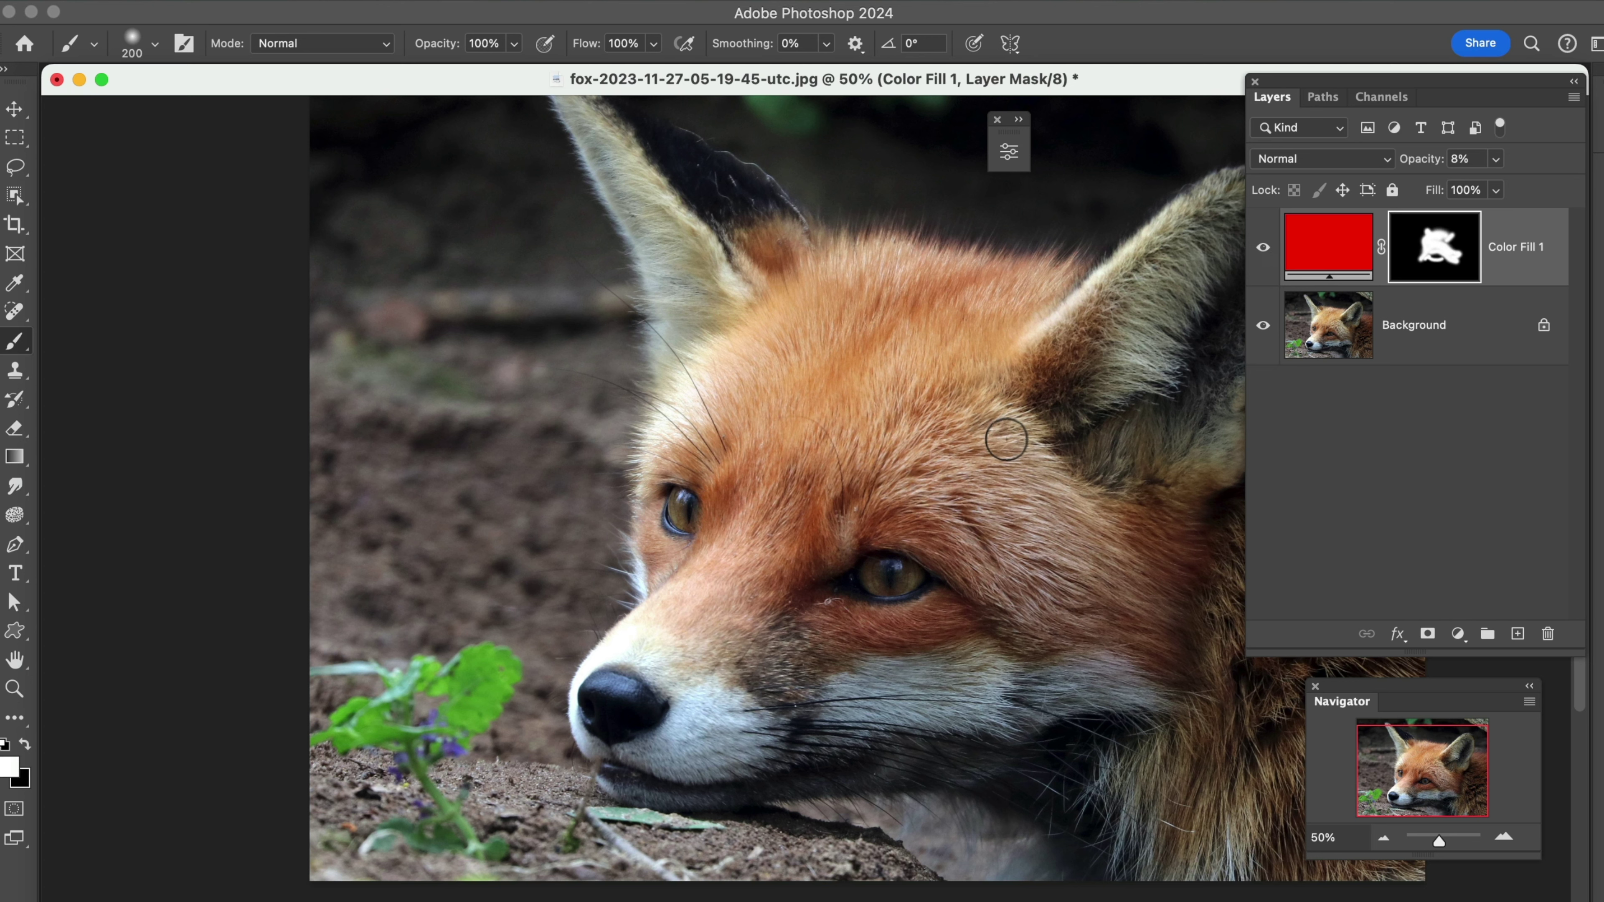
{"action": "left_click", "coordinate": [1324, 264]}
{"action": "double_click", "coordinate": [1324, 264]}
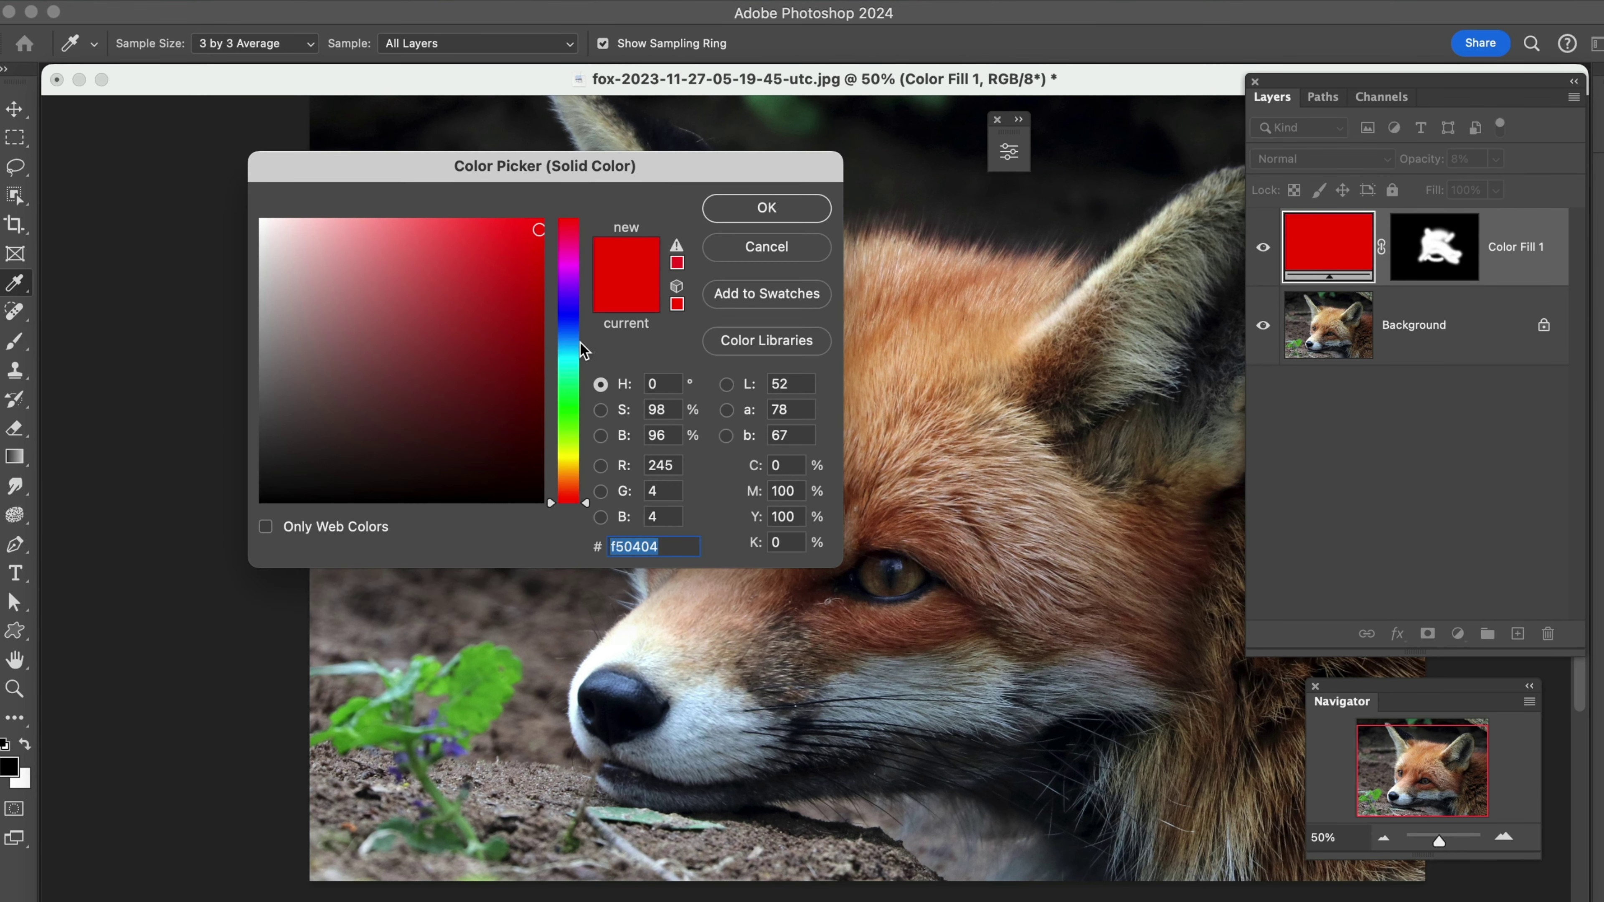
{"action": "left_click", "coordinate": [569, 323]}
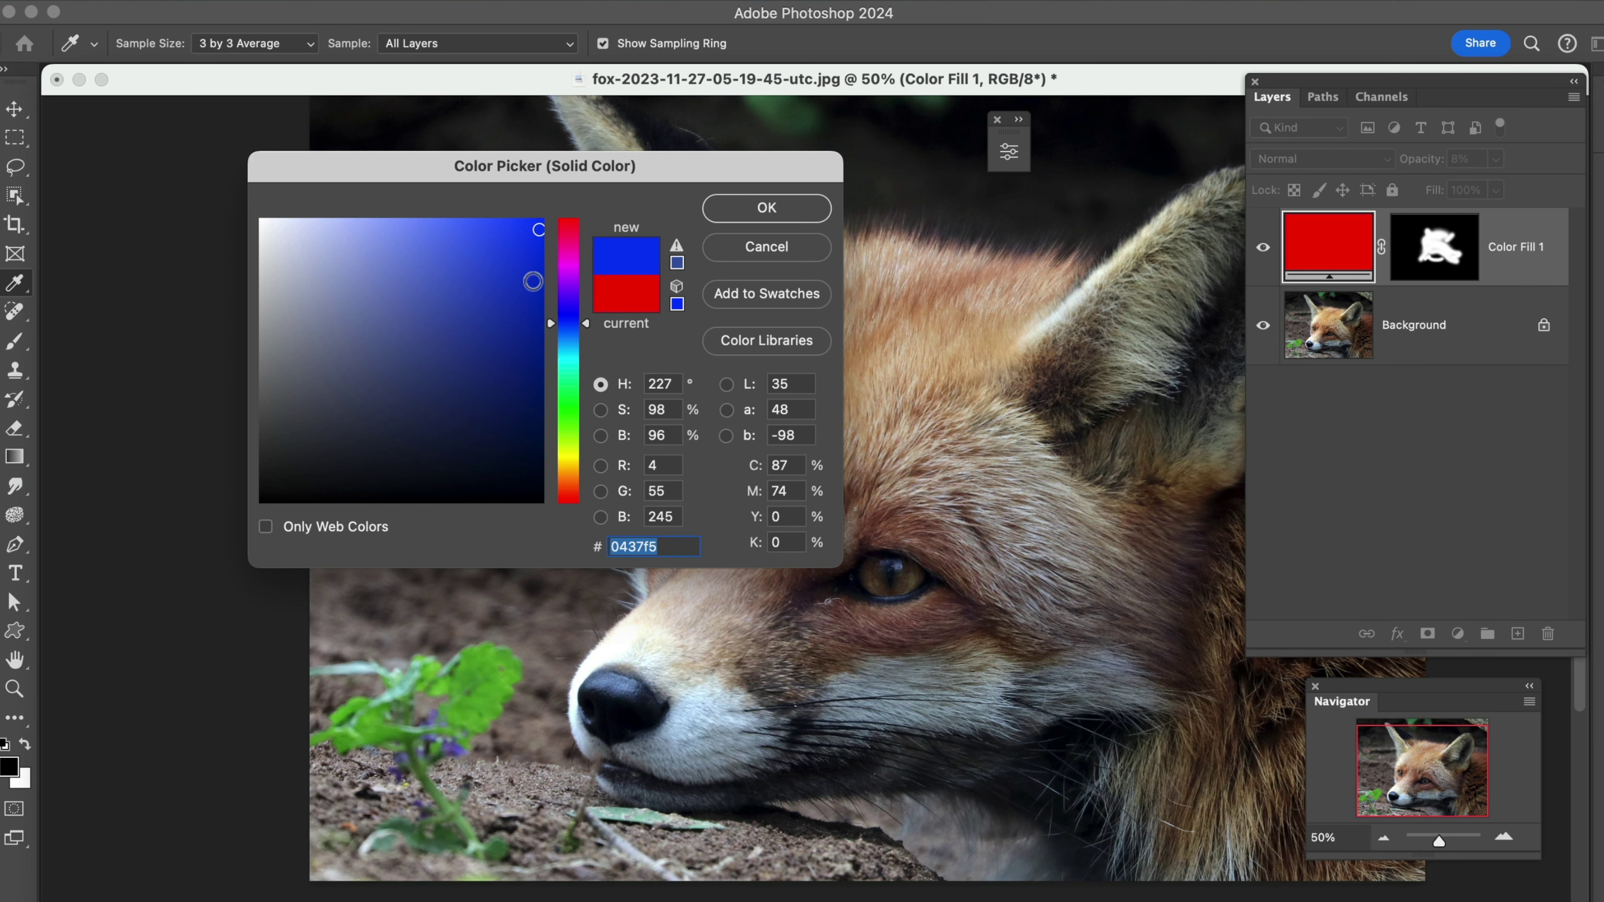
{"action": "left_click", "coordinate": [732, 213]}
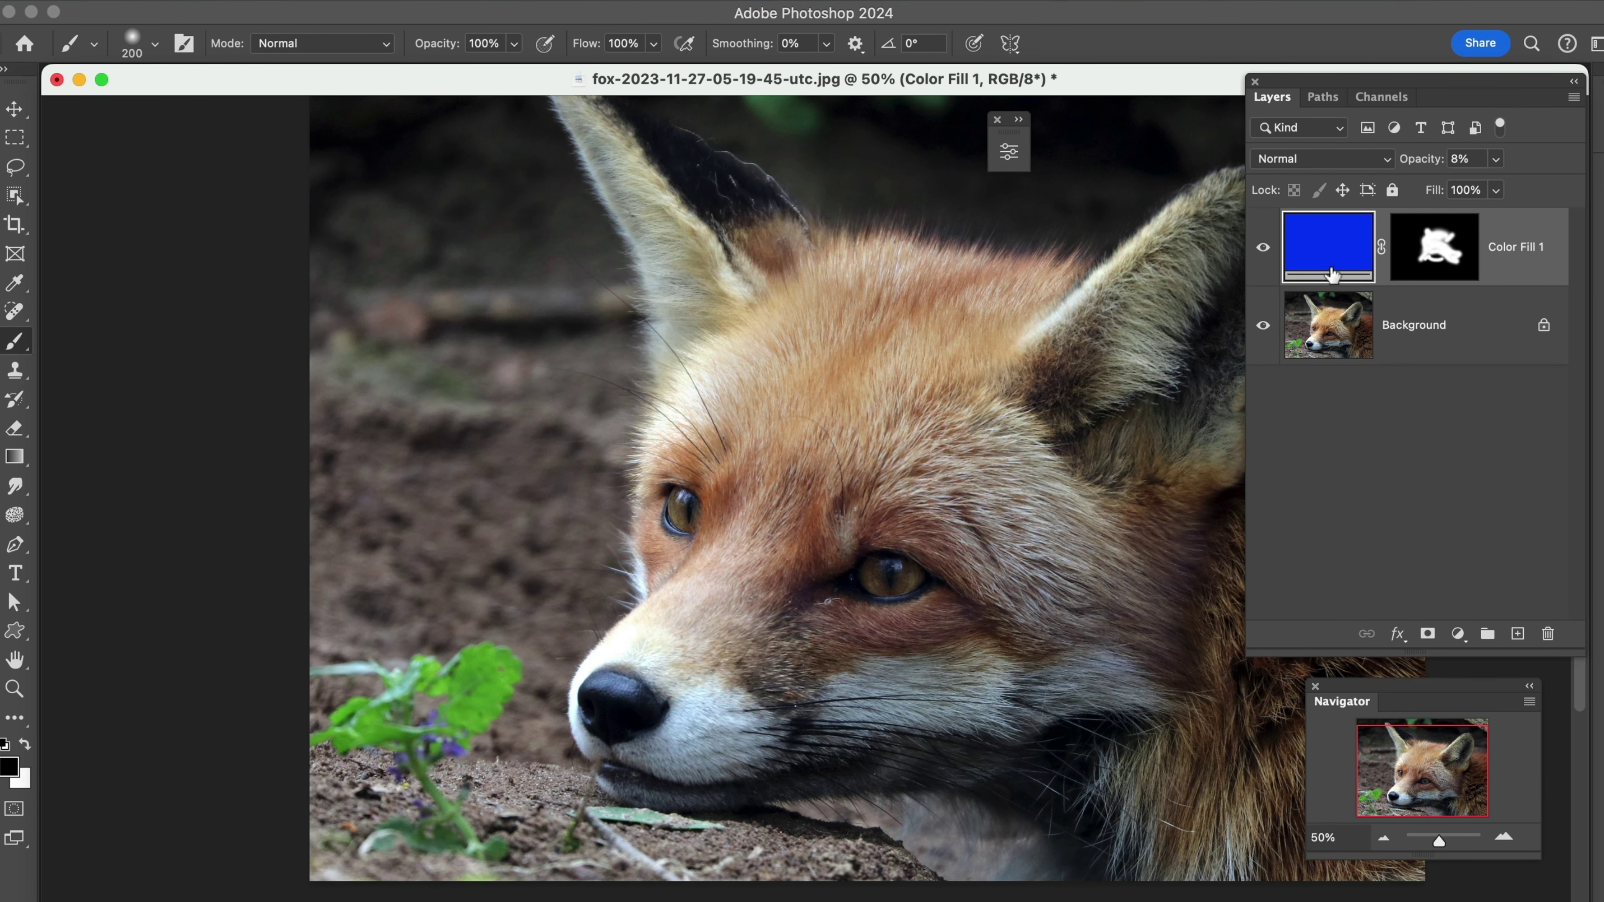
Step: Adjust the blue fill layer's opacity briefly and delete the layer, keeping only the Background
{"action": "left_click_drag", "start_coordinate": [1426, 163], "coordinate": [1409, 164]}
{"action": "left_click_drag", "start_coordinate": [1509, 265], "coordinate": [1545, 629]}
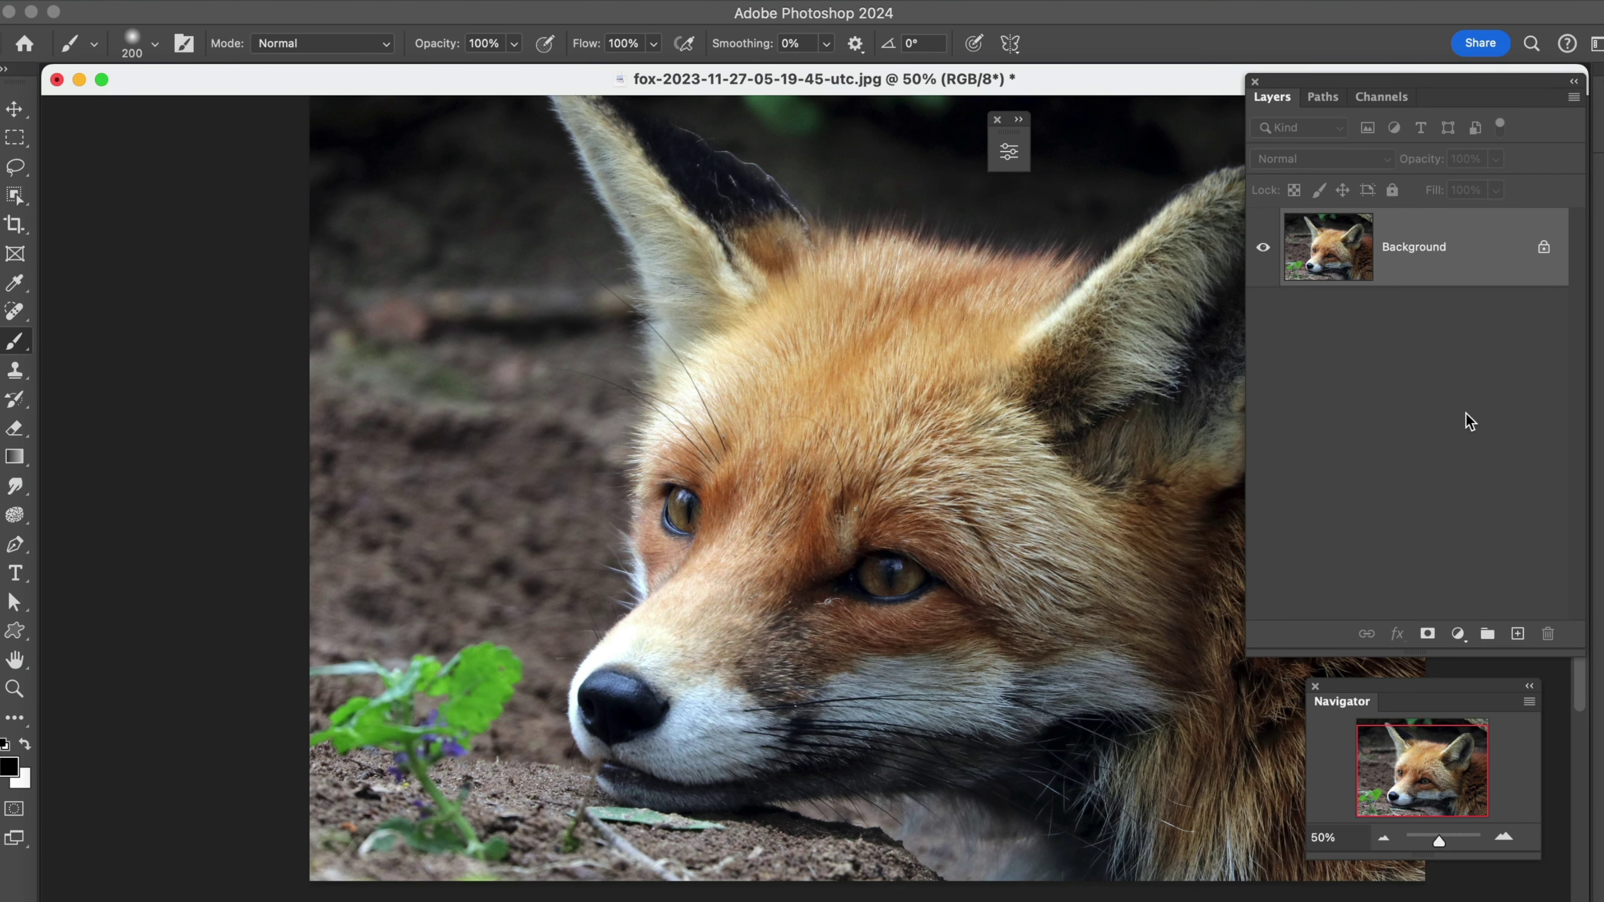
Step: Add a Levels adjustment layer with white input level 186 and black output level 20, and collapse its properties
{"action": "left_click", "coordinate": [1457, 633]}
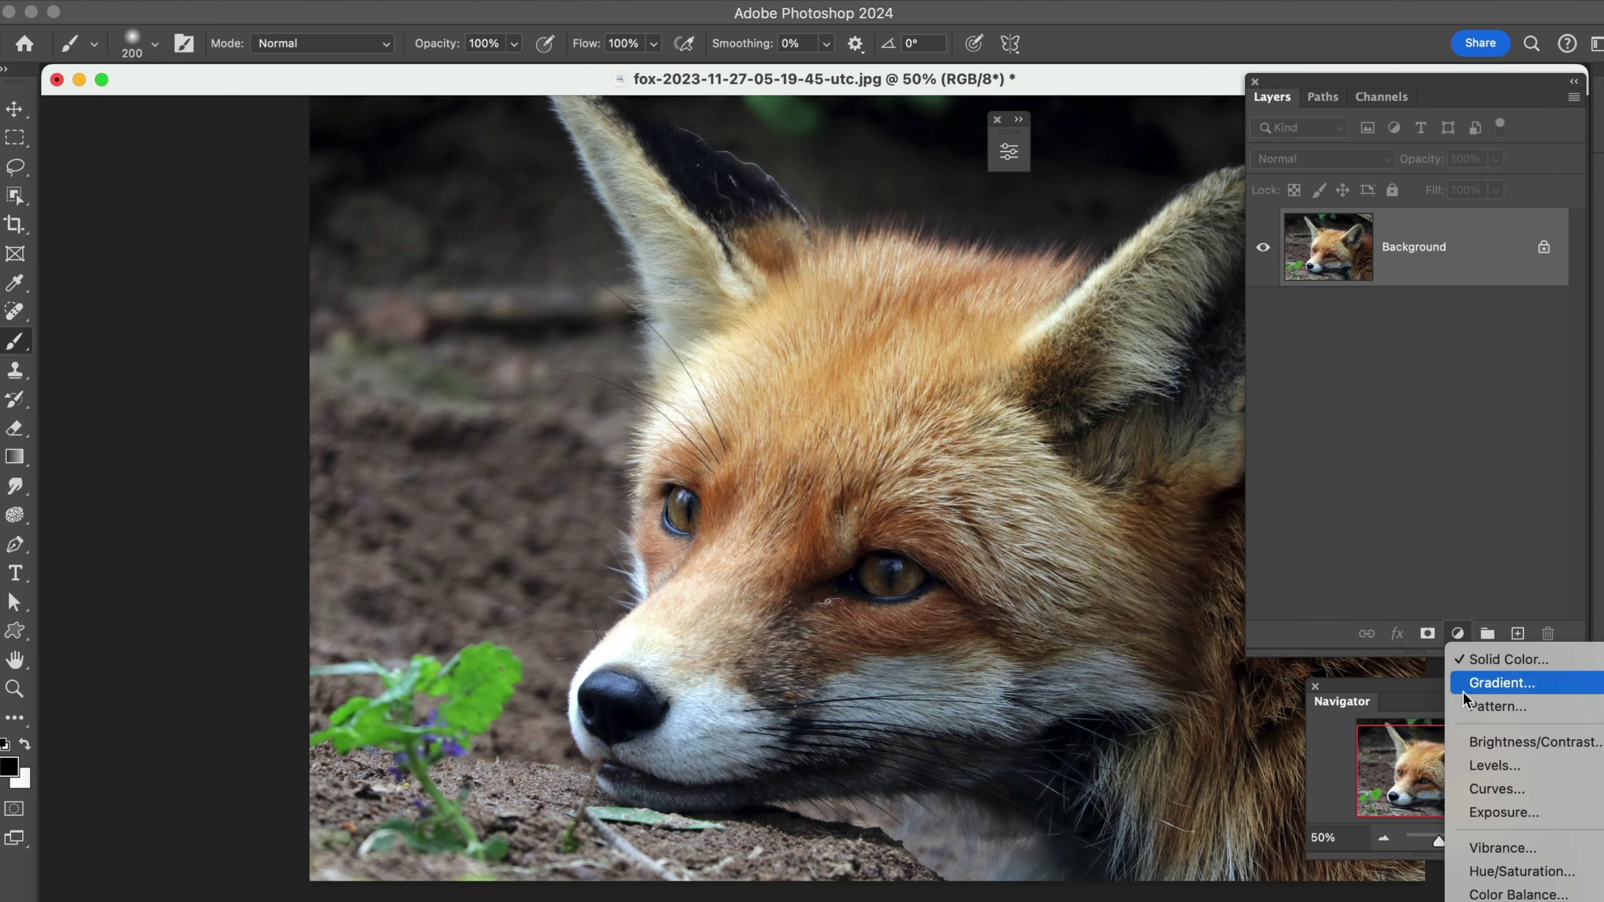
{"action": "left_click", "coordinate": [1494, 766]}
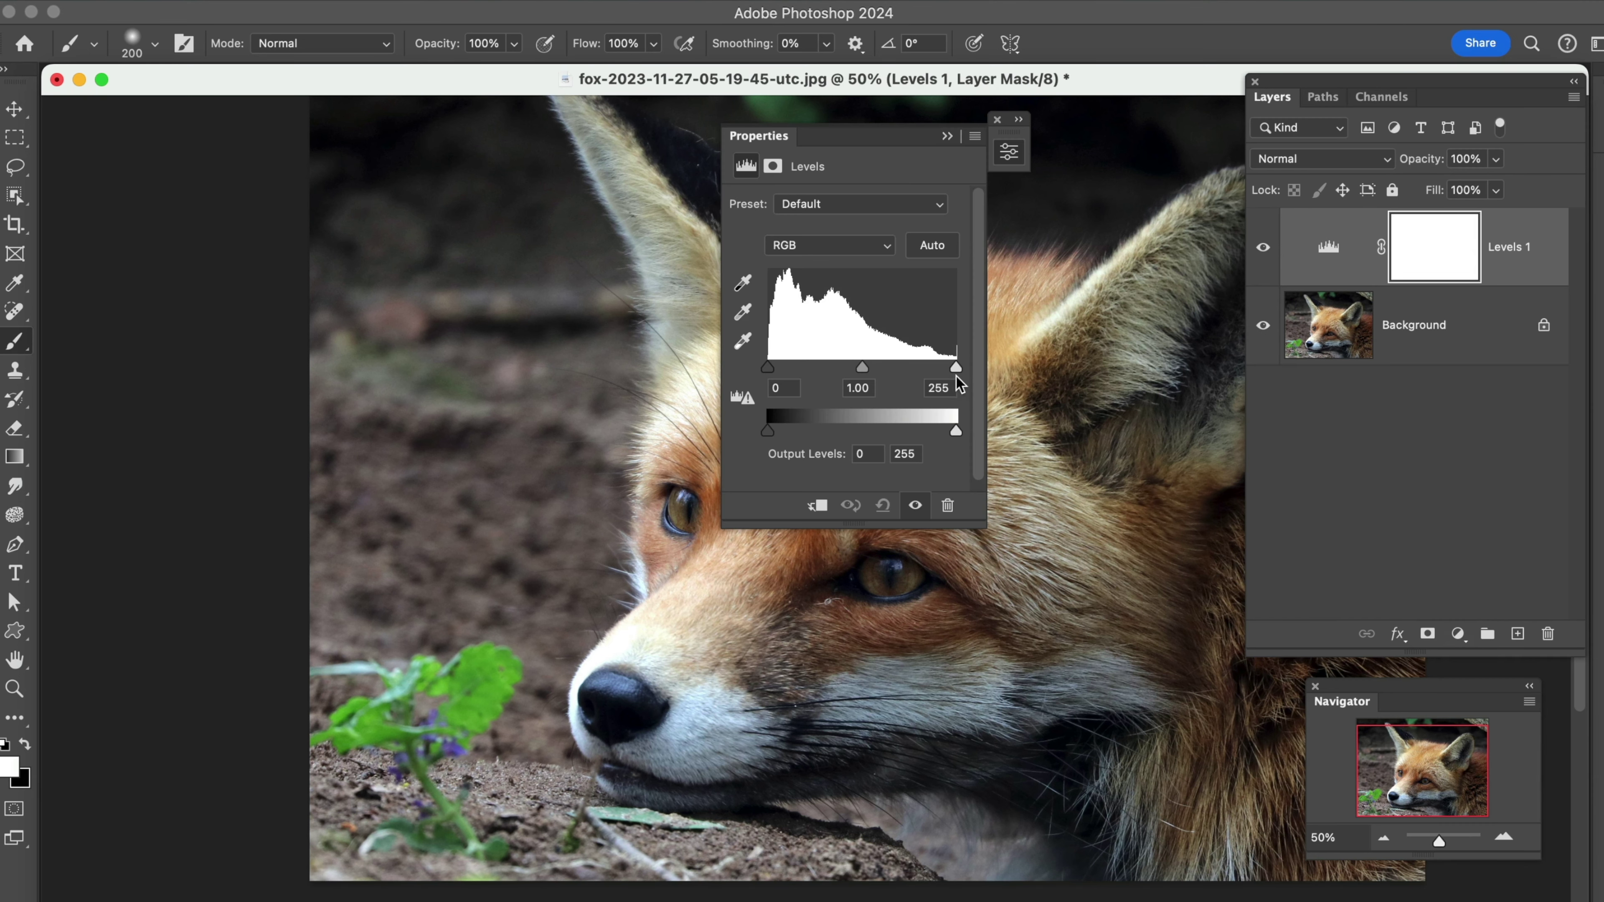
{"action": "left_click_drag", "start_coordinate": [956, 370], "coordinate": [905, 371]}
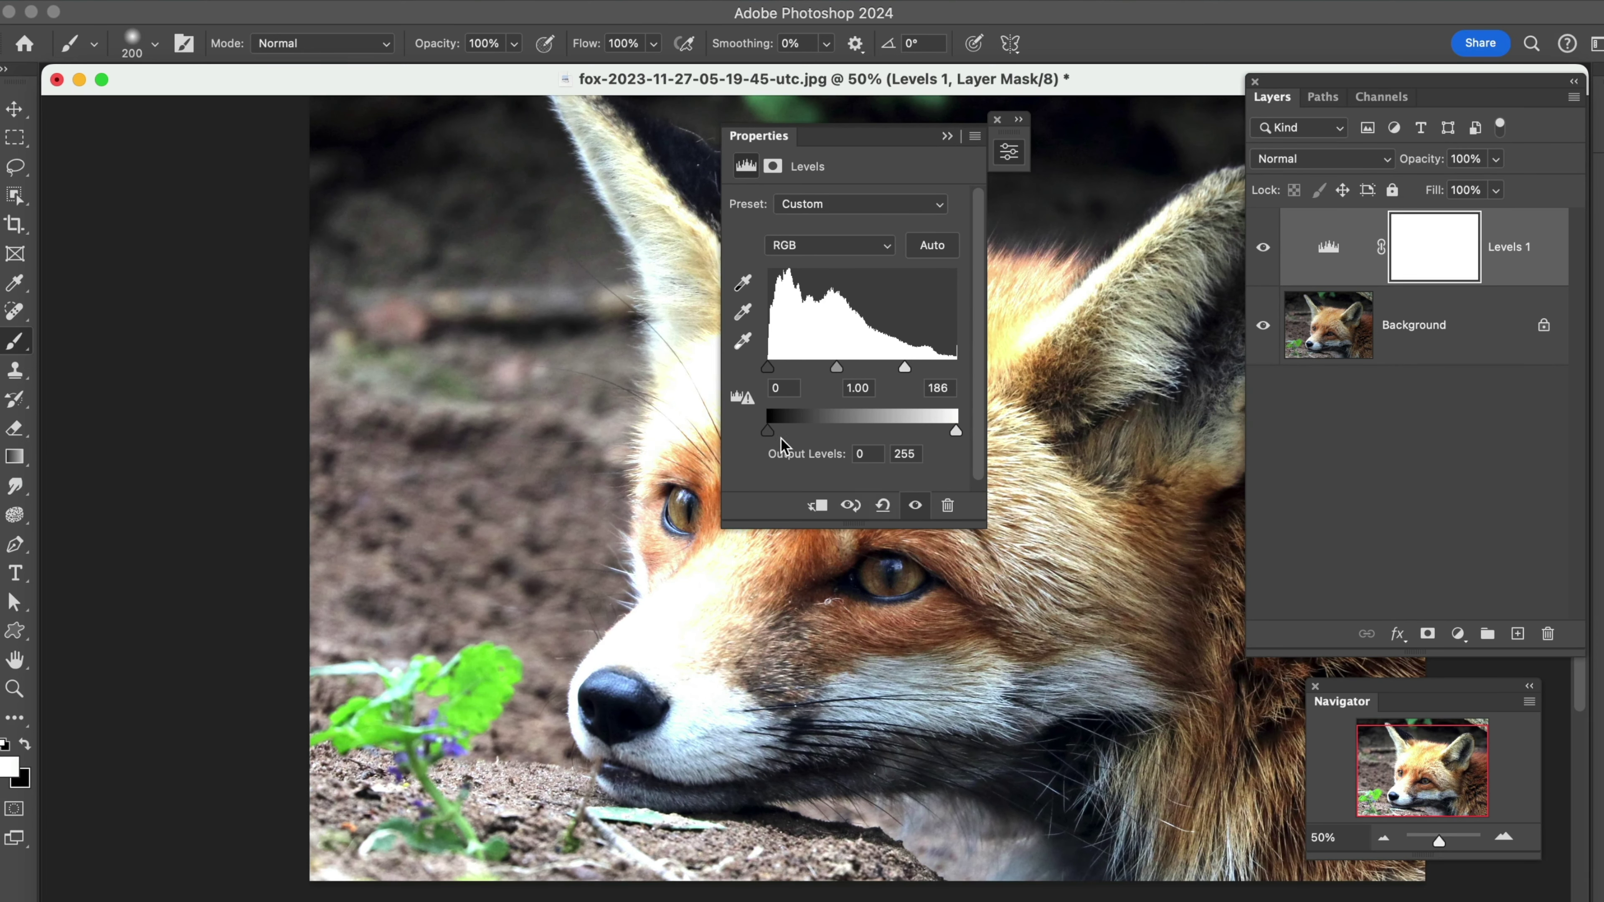
{"action": "left_click_drag", "start_coordinate": [769, 432], "coordinate": [782, 436]}
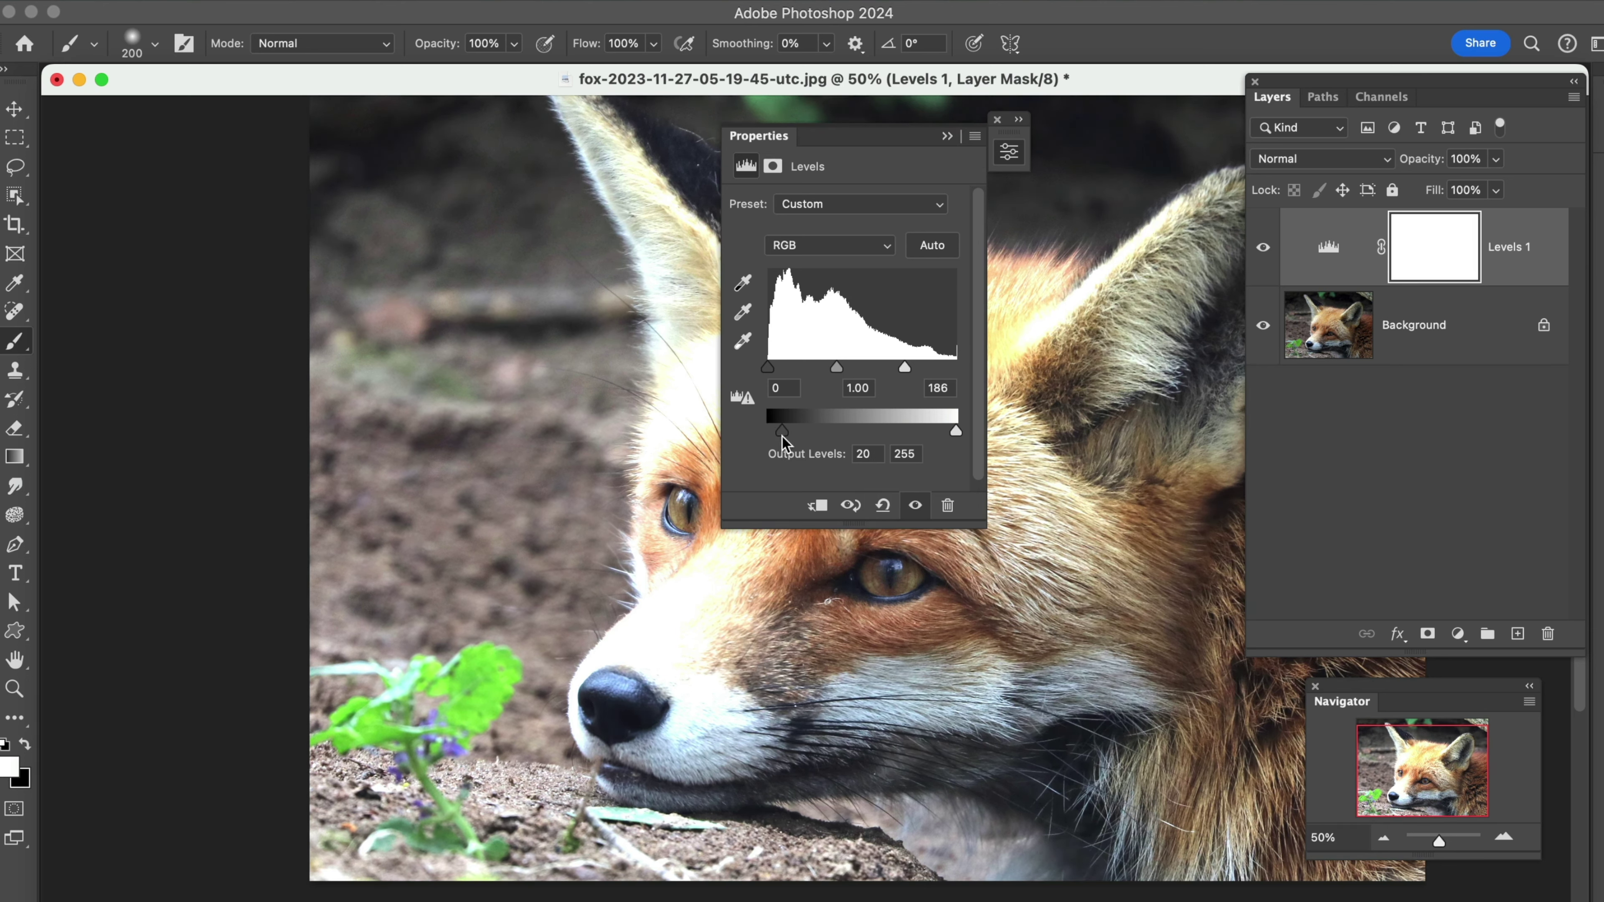
{"action": "left_click", "coordinate": [945, 134]}
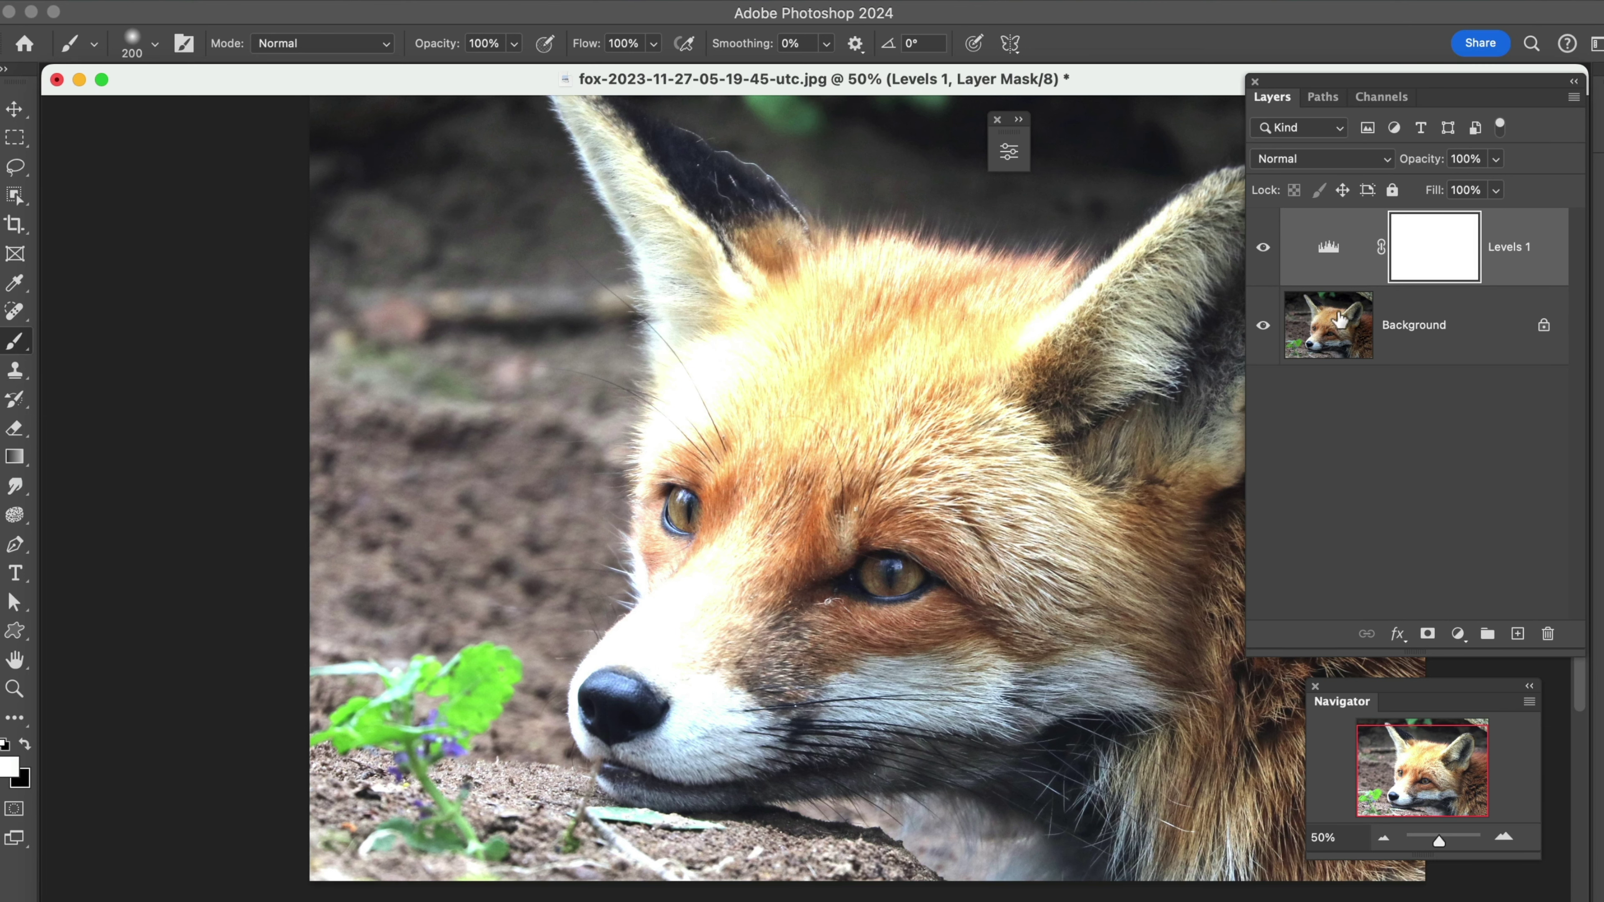
Step: Invert the Levels layer's mask to black and paint white with a 600-pixel brush over the fox's lower face and cheek
{"action": "left_click", "coordinate": [1264, 251]}
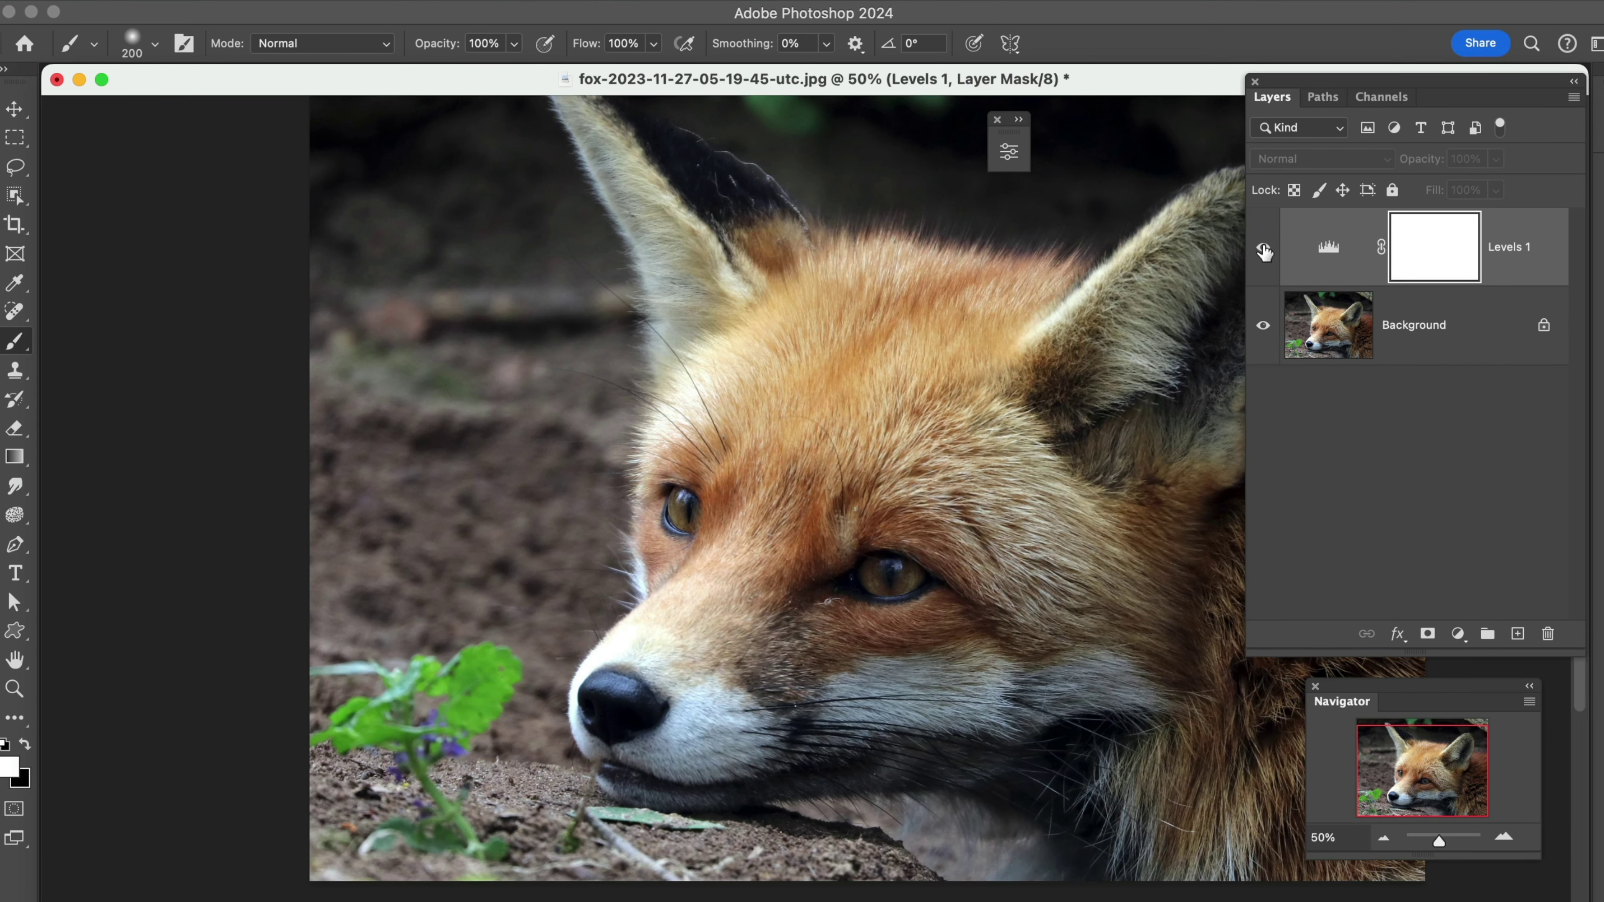
{"action": "left_click", "coordinate": [1264, 248]}
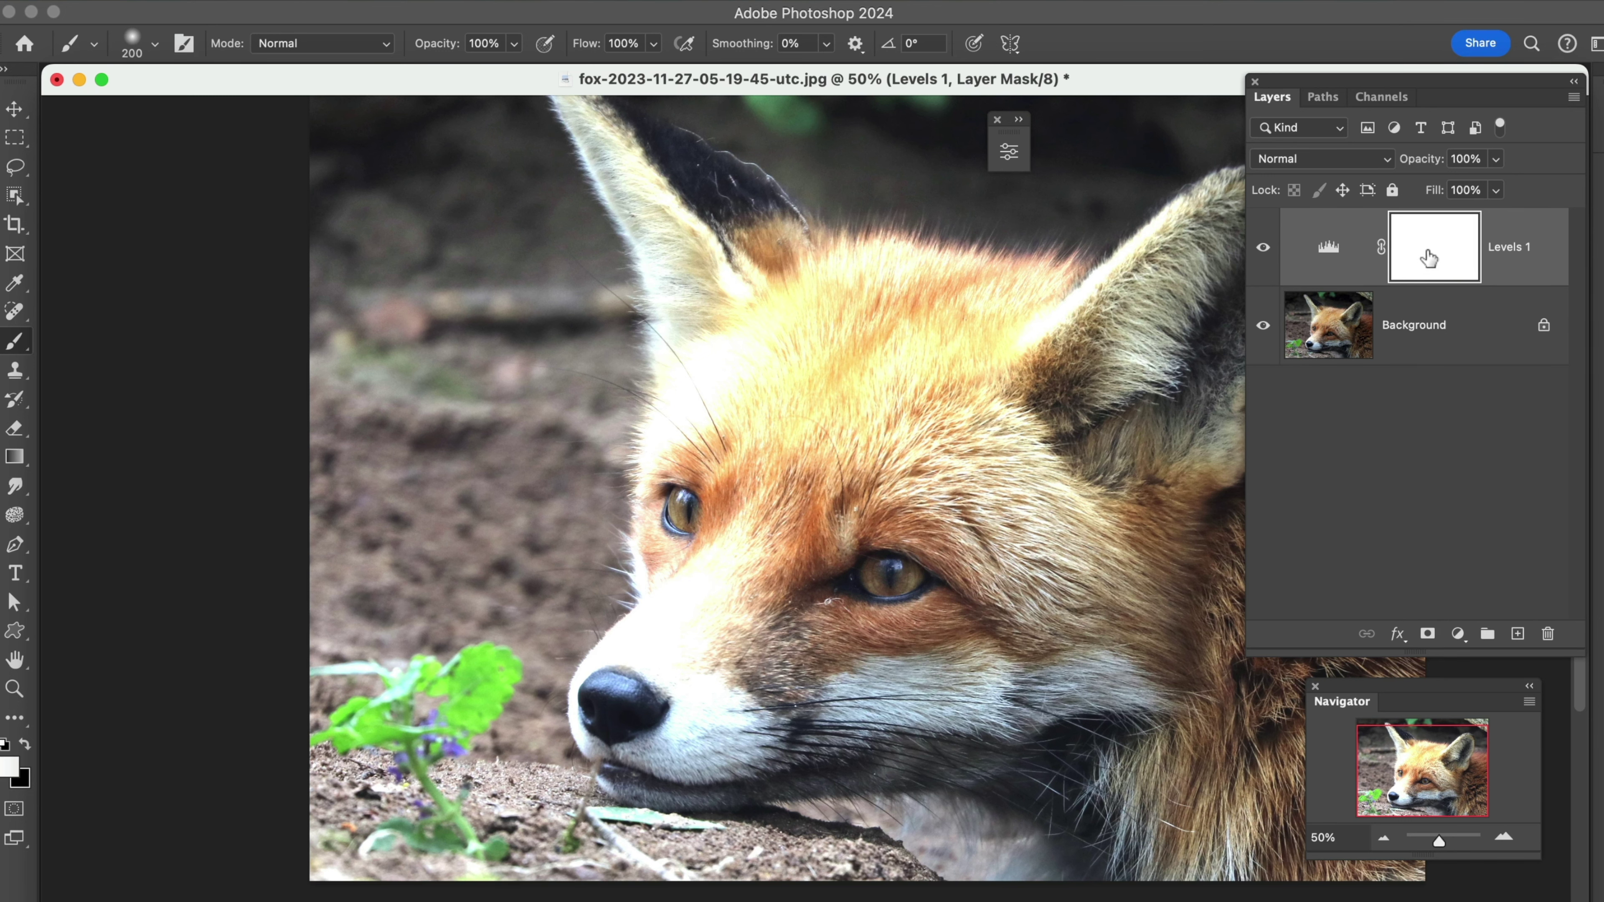
{"action": "key", "text": "super+i"}
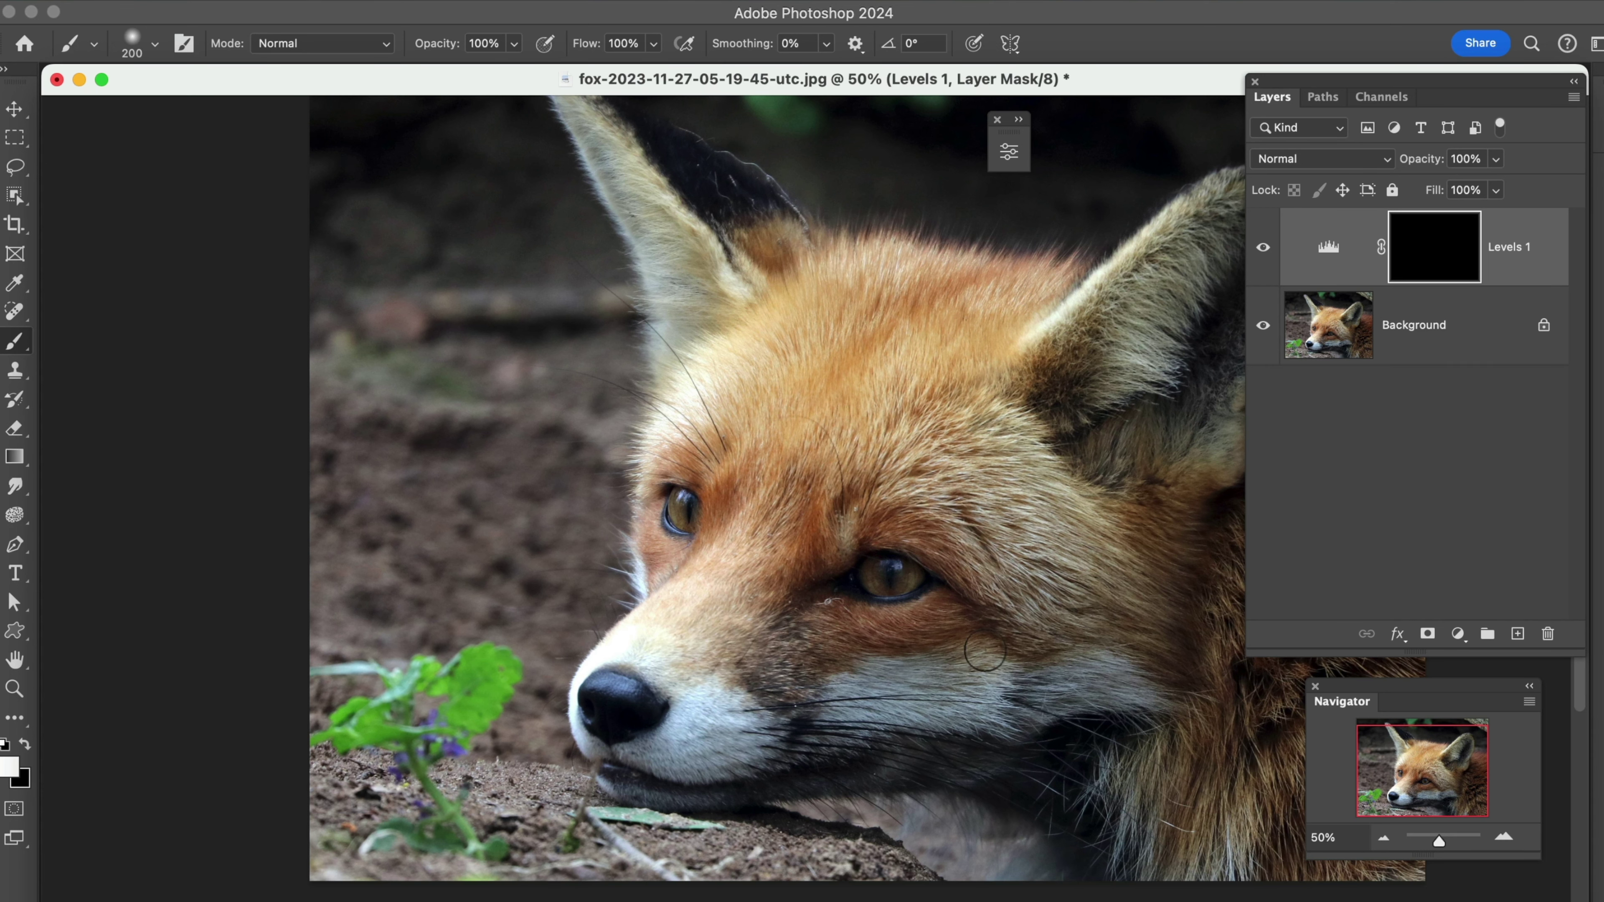
{"action": "key", "text": "bracketright"}
{"action": "key", "text": "bracketright"}
{"action": "key", "text": "bracketright"}
{"action": "mouse_move", "coordinate": [1005, 639]}
{"action": "left_mouse_down"}
{"action": "mouse_move", "coordinate": [902, 566]}
{"action": "mouse_move", "coordinate": [841, 581]}
{"action": "mouse_move", "coordinate": [759, 690]}
{"action": "mouse_move", "coordinate": [1038, 681]}
{"action": "mouse_move", "coordinate": [1092, 698]}
{"action": "mouse_move", "coordinate": [781, 742]}
{"action": "mouse_move", "coordinate": [1077, 726]}
{"action": "left_mouse_up"}
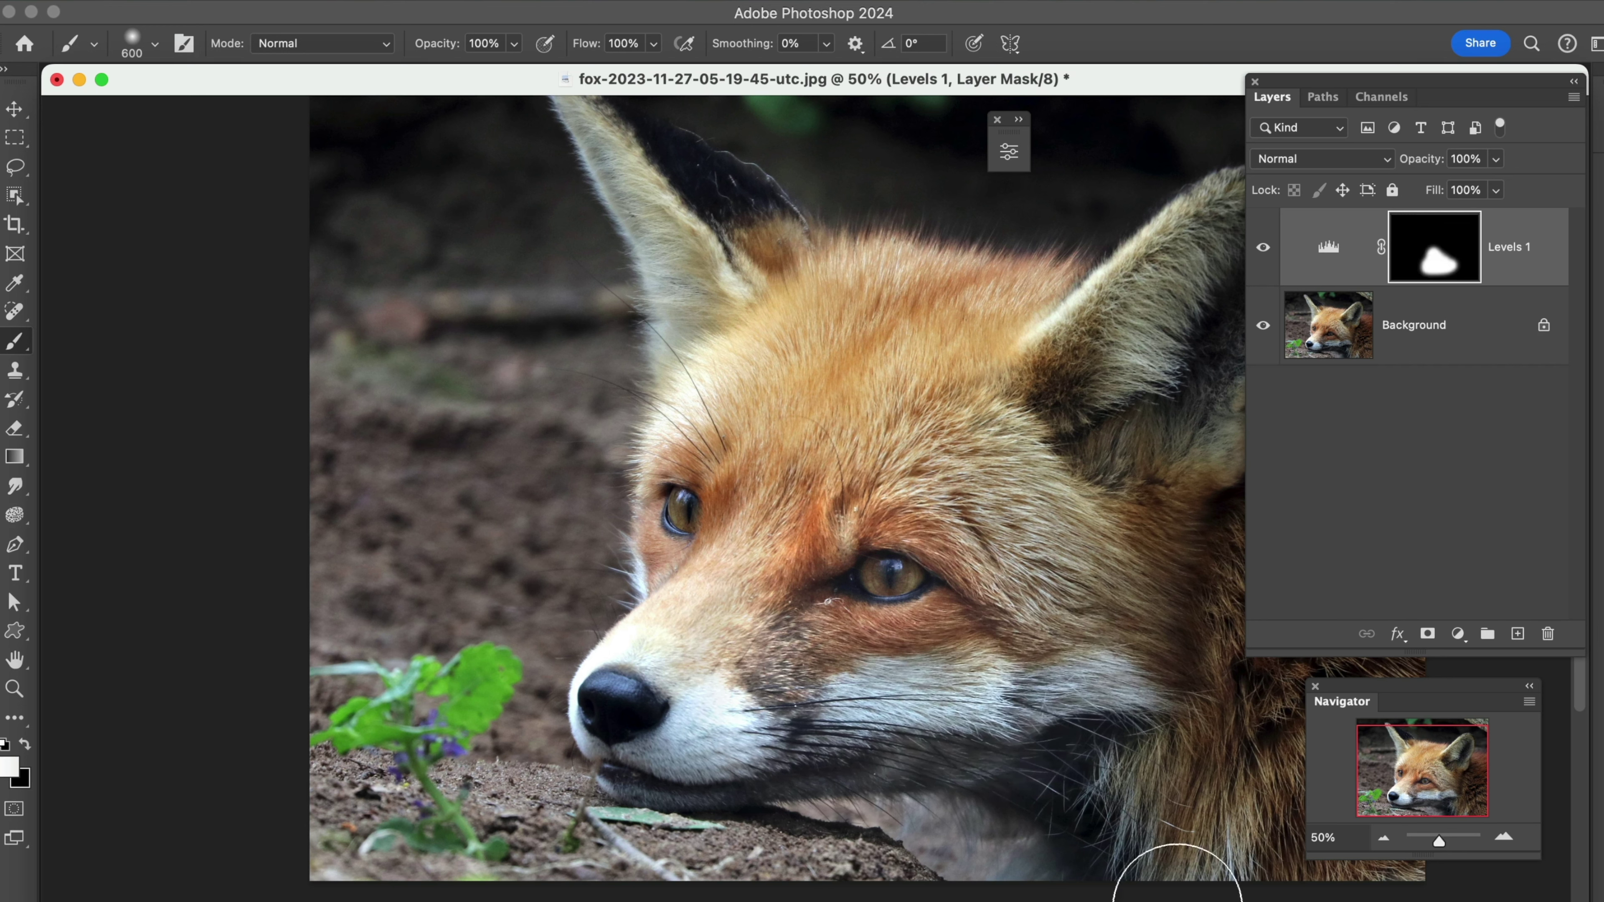
Step: Reopen the Levels layer's properties, set the white input level to 205 and collapse them
{"action": "key", "text": "x"}
{"action": "double_click", "coordinate": [1328, 248]}
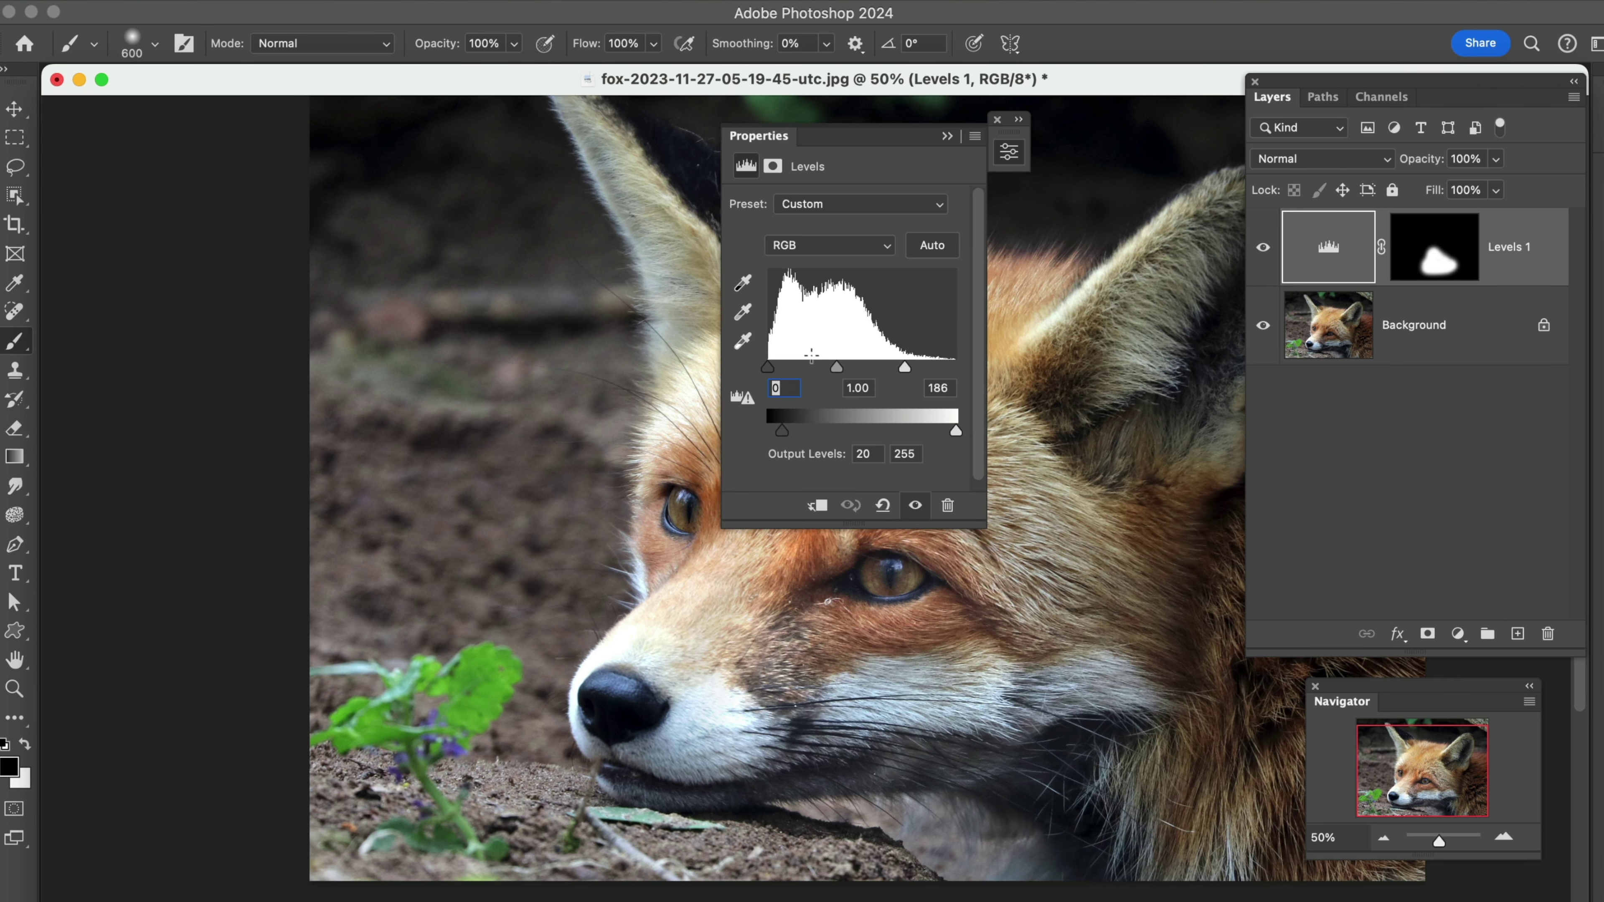
{"action": "left_click_drag", "start_coordinate": [907, 365], "coordinate": [917, 365]}
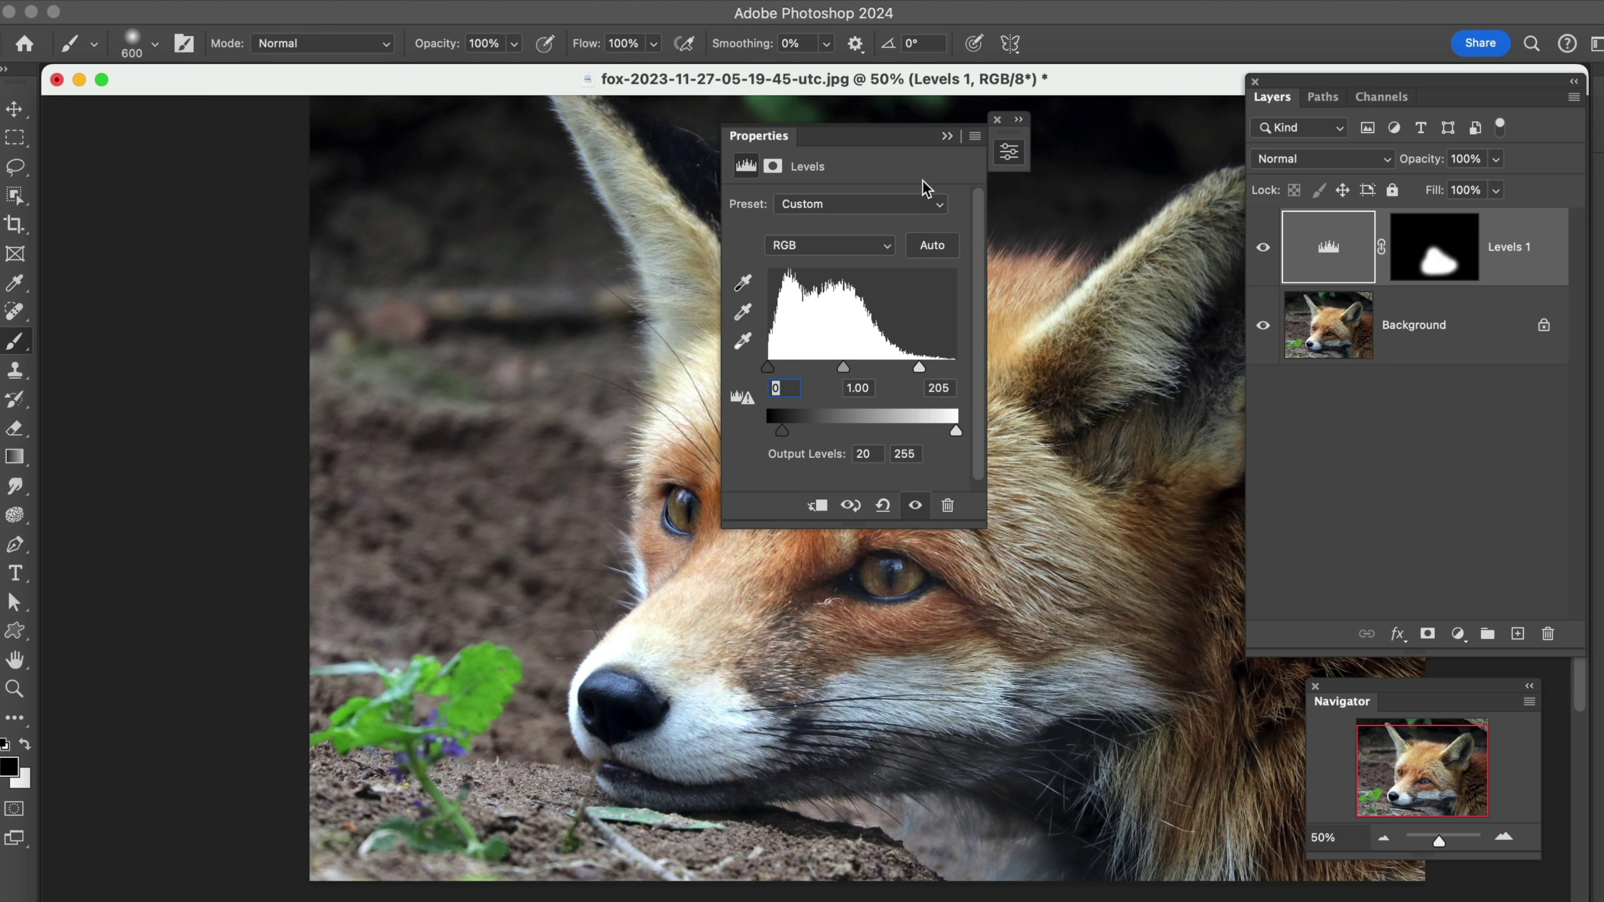
{"action": "left_click", "coordinate": [947, 136]}
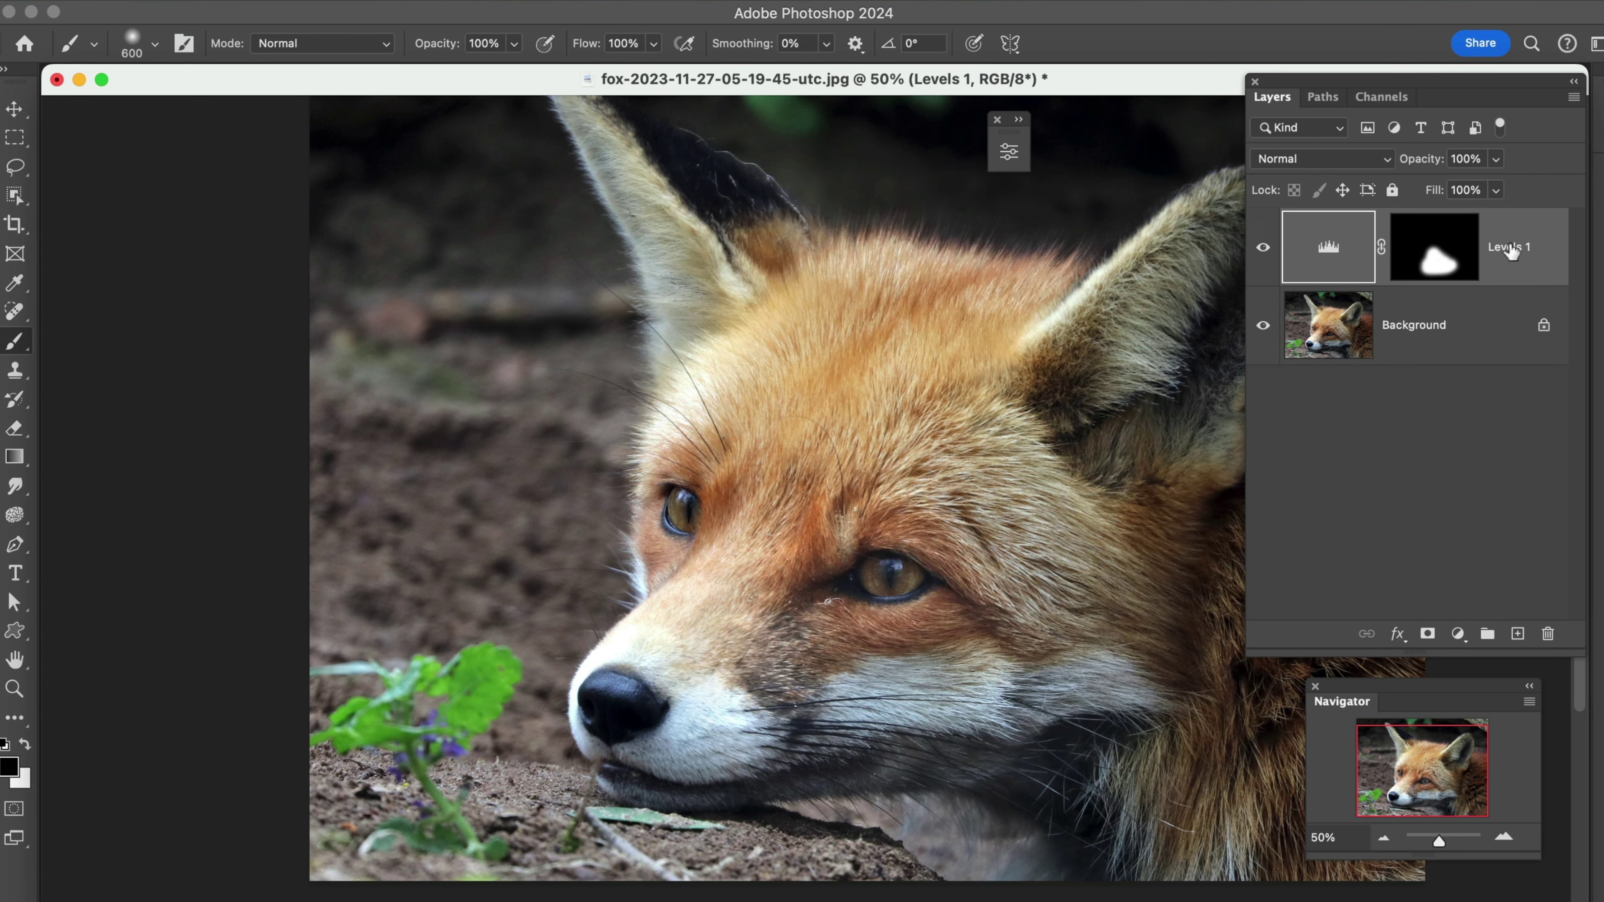
Step: Lower the Levels layer's opacity to 69% and compare the photo with the layer hidden and shown
{"action": "left_click_drag", "start_coordinate": [1431, 166], "coordinate": [1395, 169]}
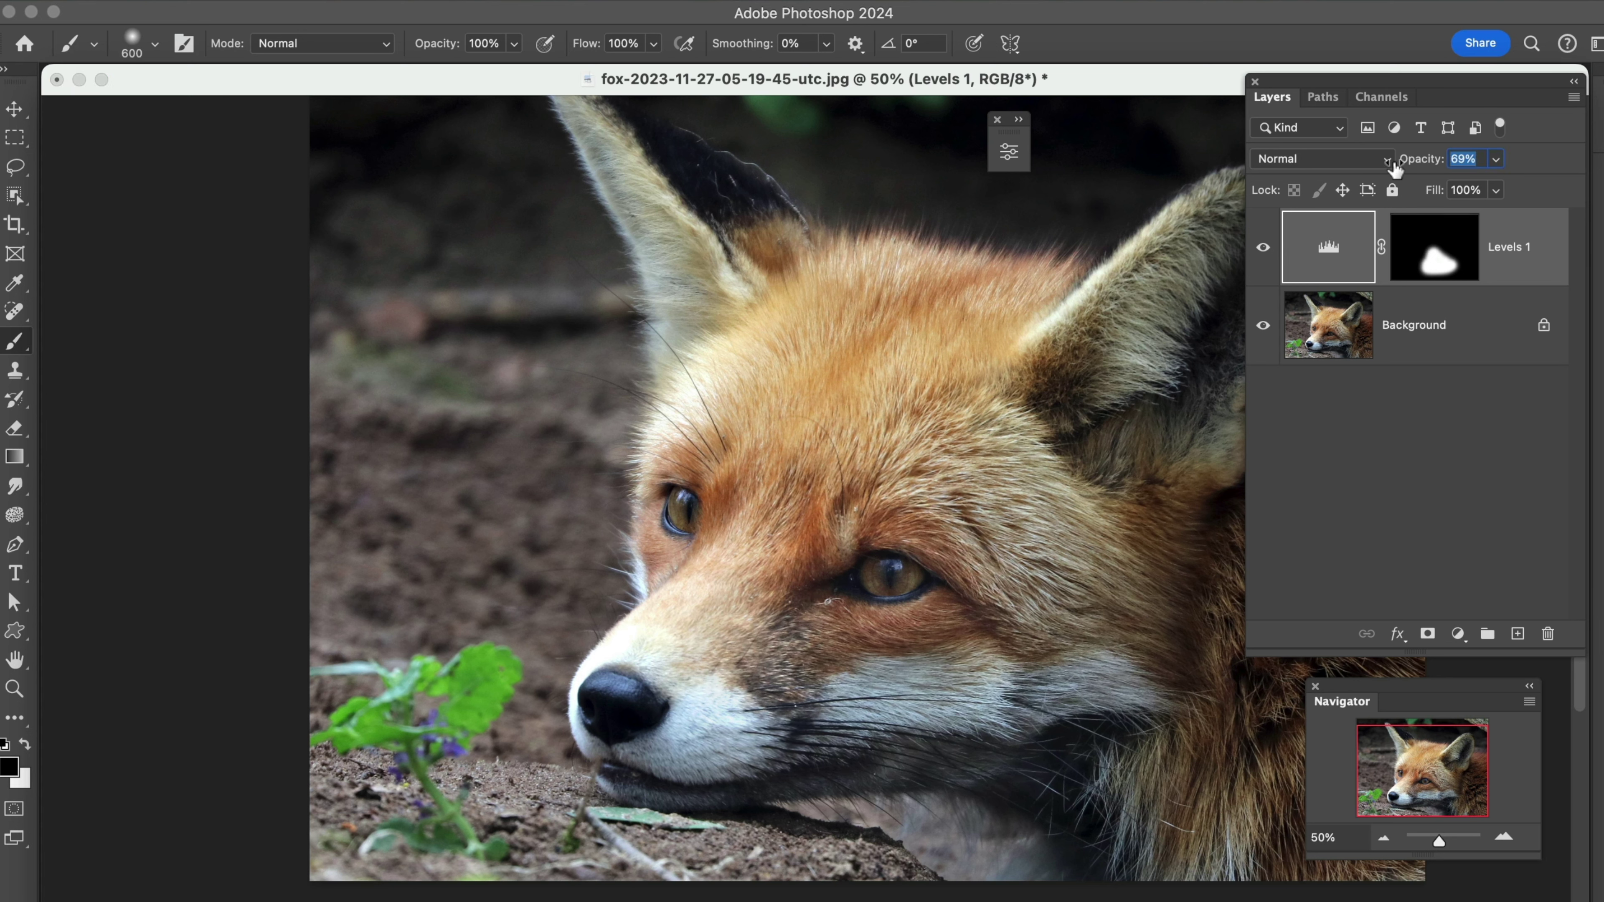
{"action": "left_click", "coordinate": [1347, 218]}
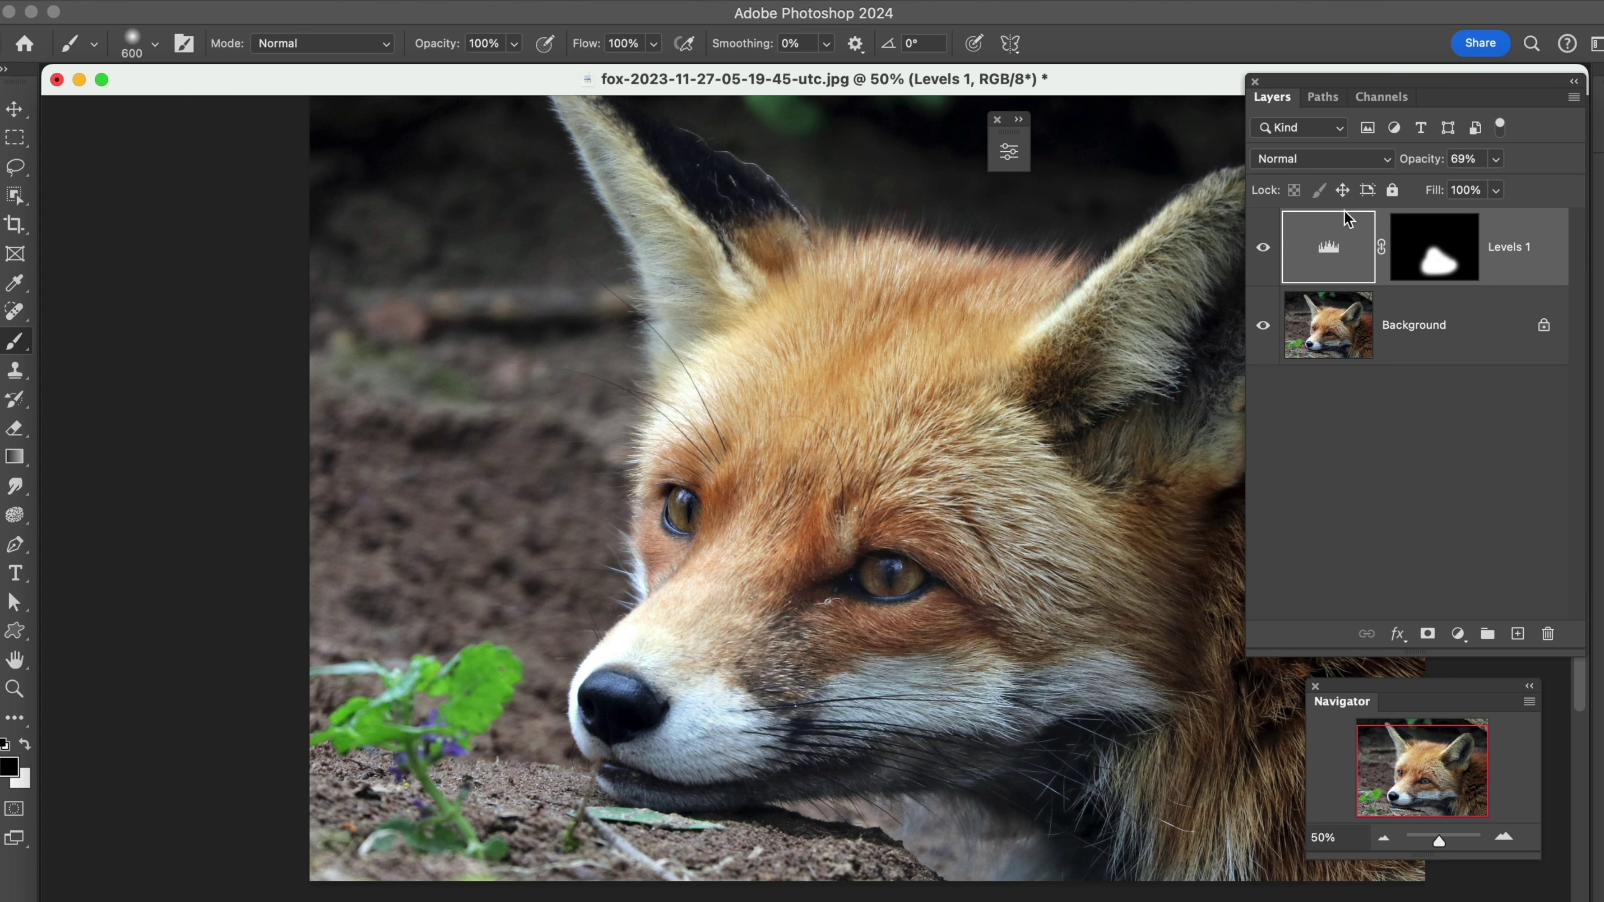
{"action": "left_click", "coordinate": [1264, 248]}
{"action": "left_click", "coordinate": [1266, 250]}
{"action": "left_click", "coordinate": [1265, 250]}
{"action": "left_click", "coordinate": [1265, 251]}
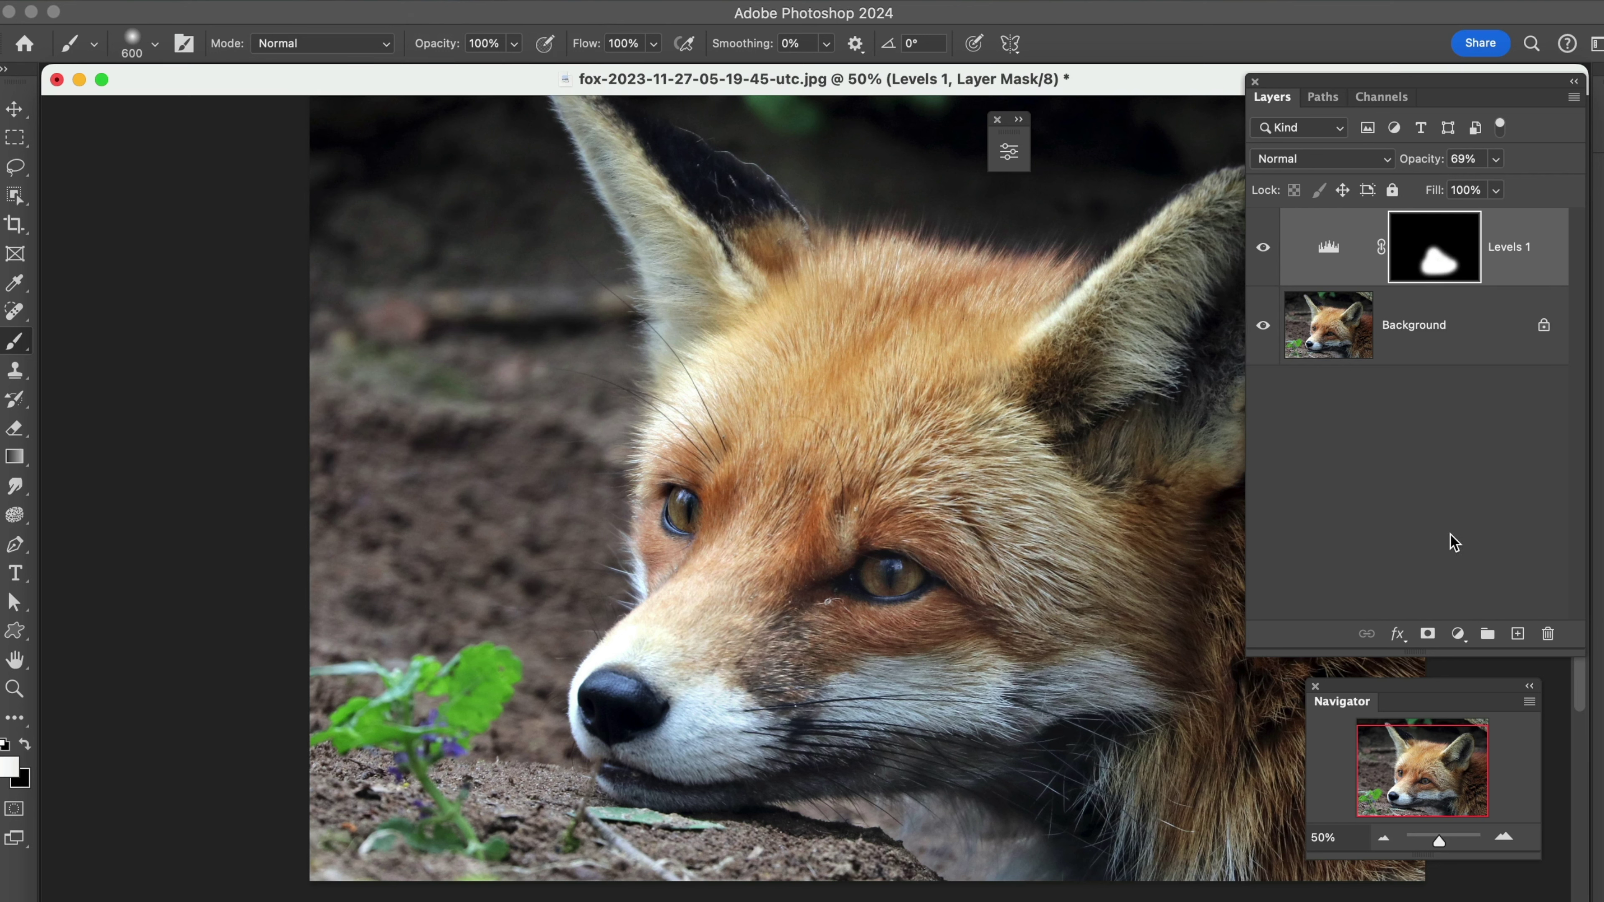
Step: Add a Curves adjustment layer and bend the RGB curve into a contrast S-shape with a point at input 108, output 95
{"action": "left_click", "coordinate": [1458, 634]}
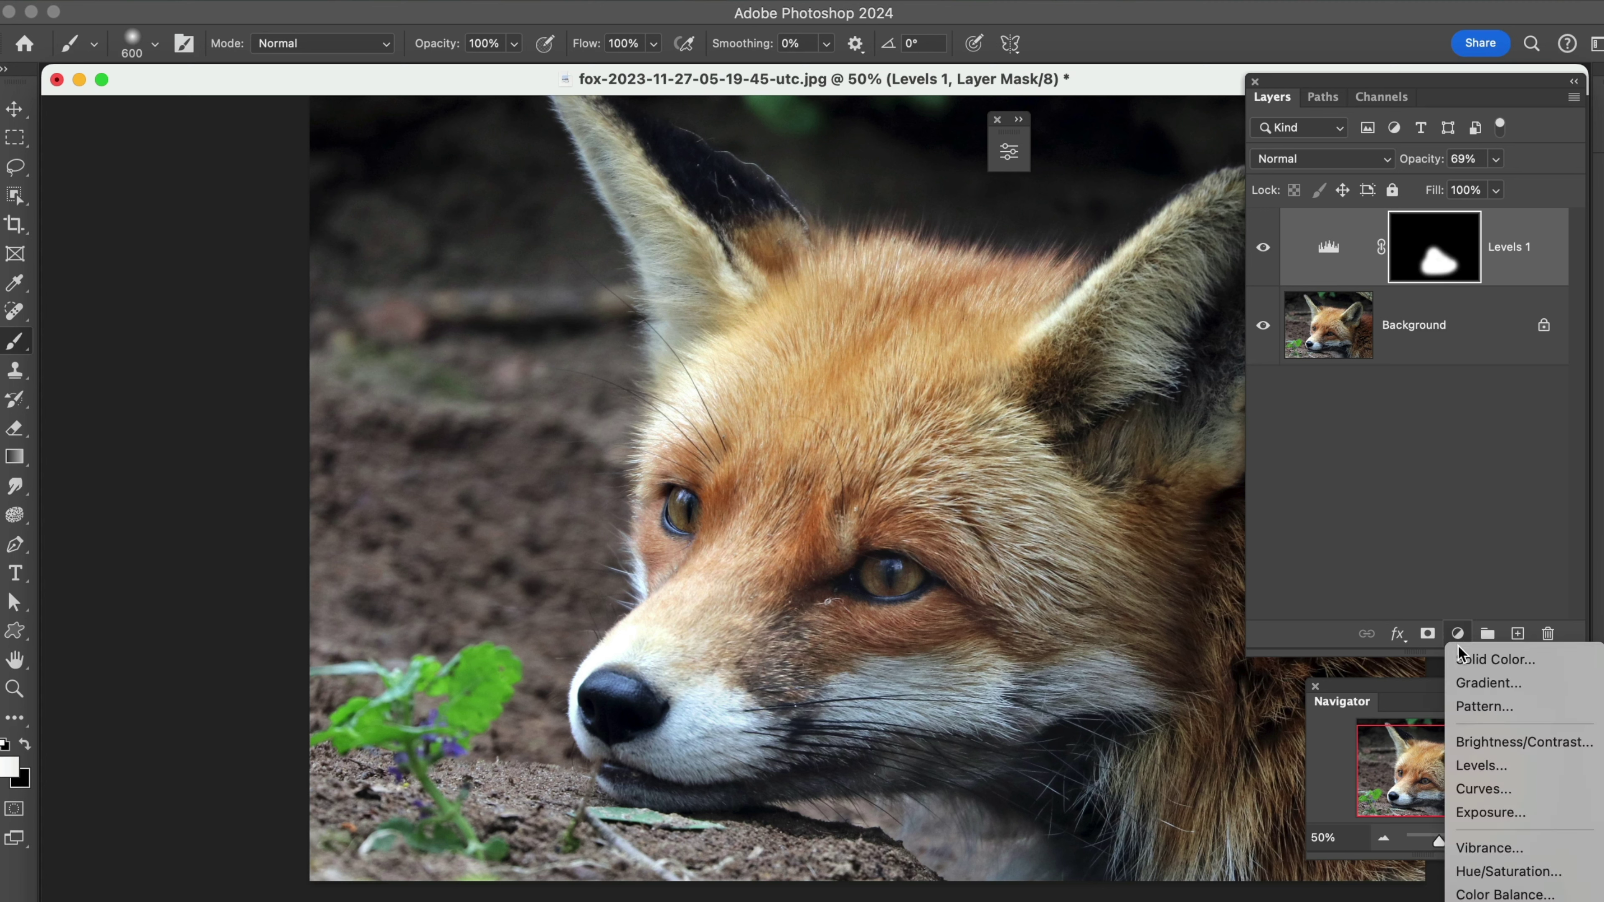
{"action": "left_click", "coordinate": [1482, 790]}
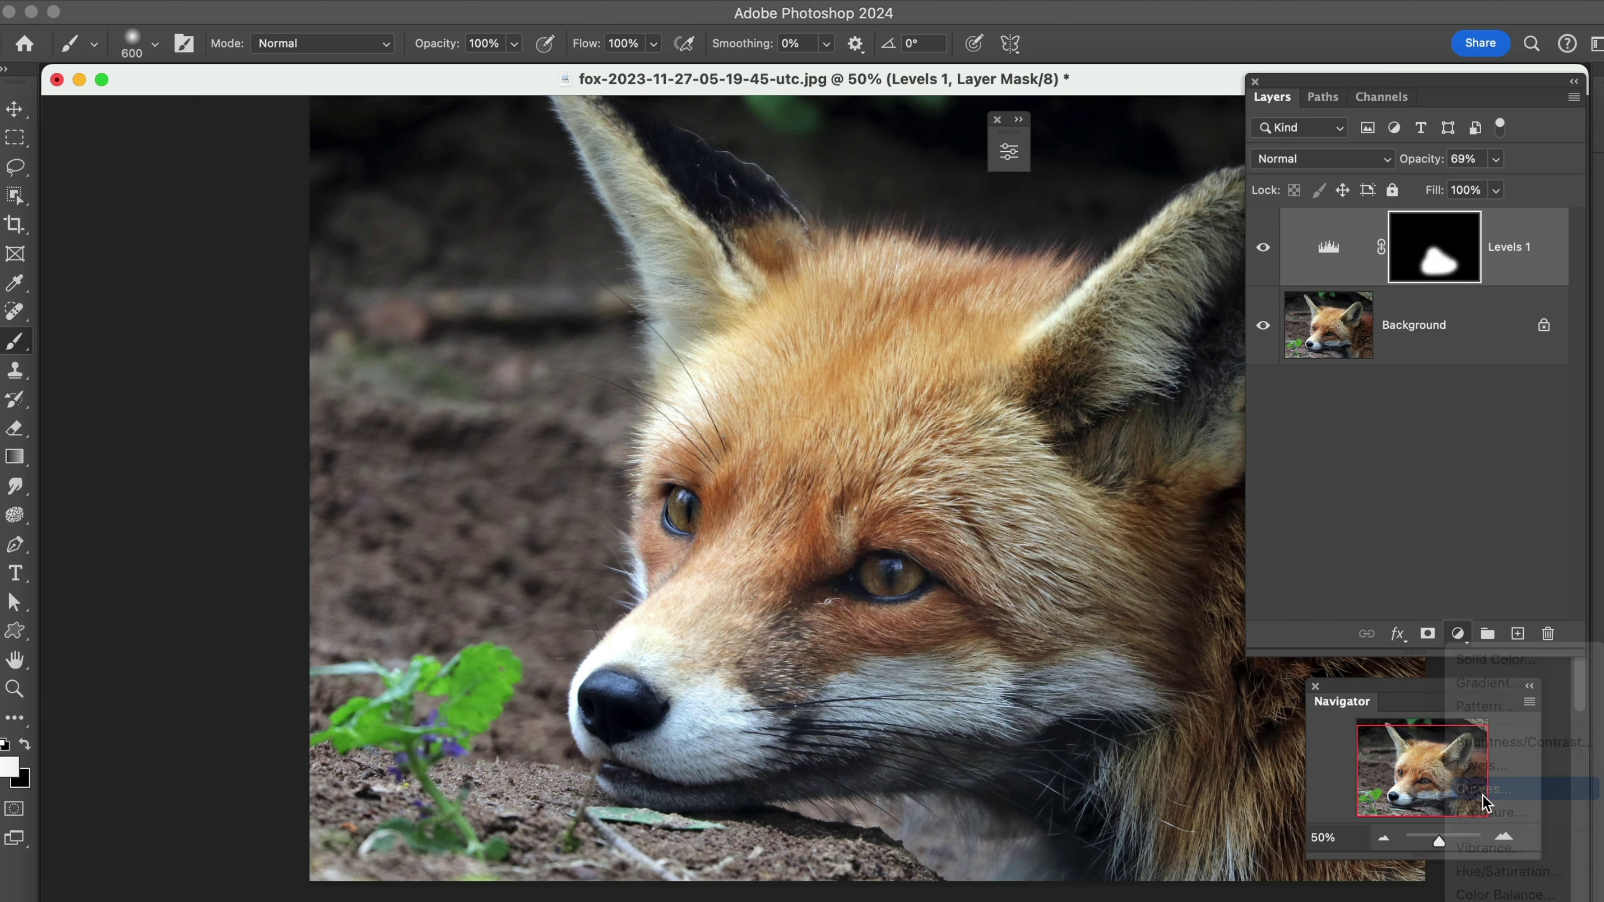
{"action": "left_click_drag", "start_coordinate": [886, 321], "coordinate": [855, 362]}
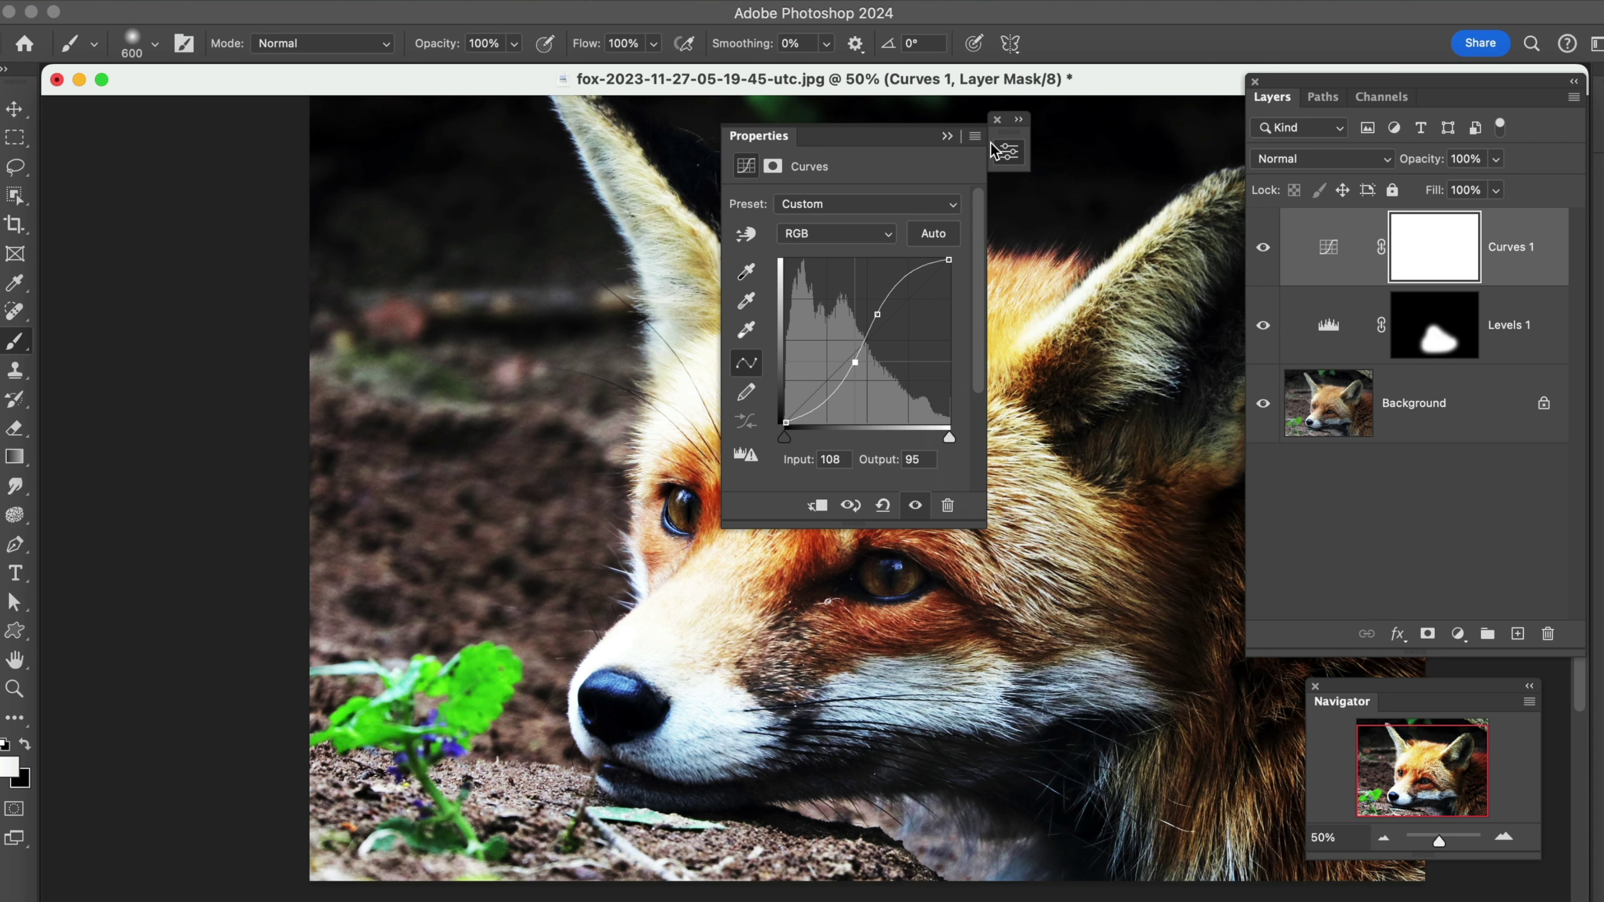
Step: Invert the Curves layer's mask to black and paint white at 50% brush opacity over the fox's ear nearest its body
{"action": "left_click", "coordinate": [947, 137]}
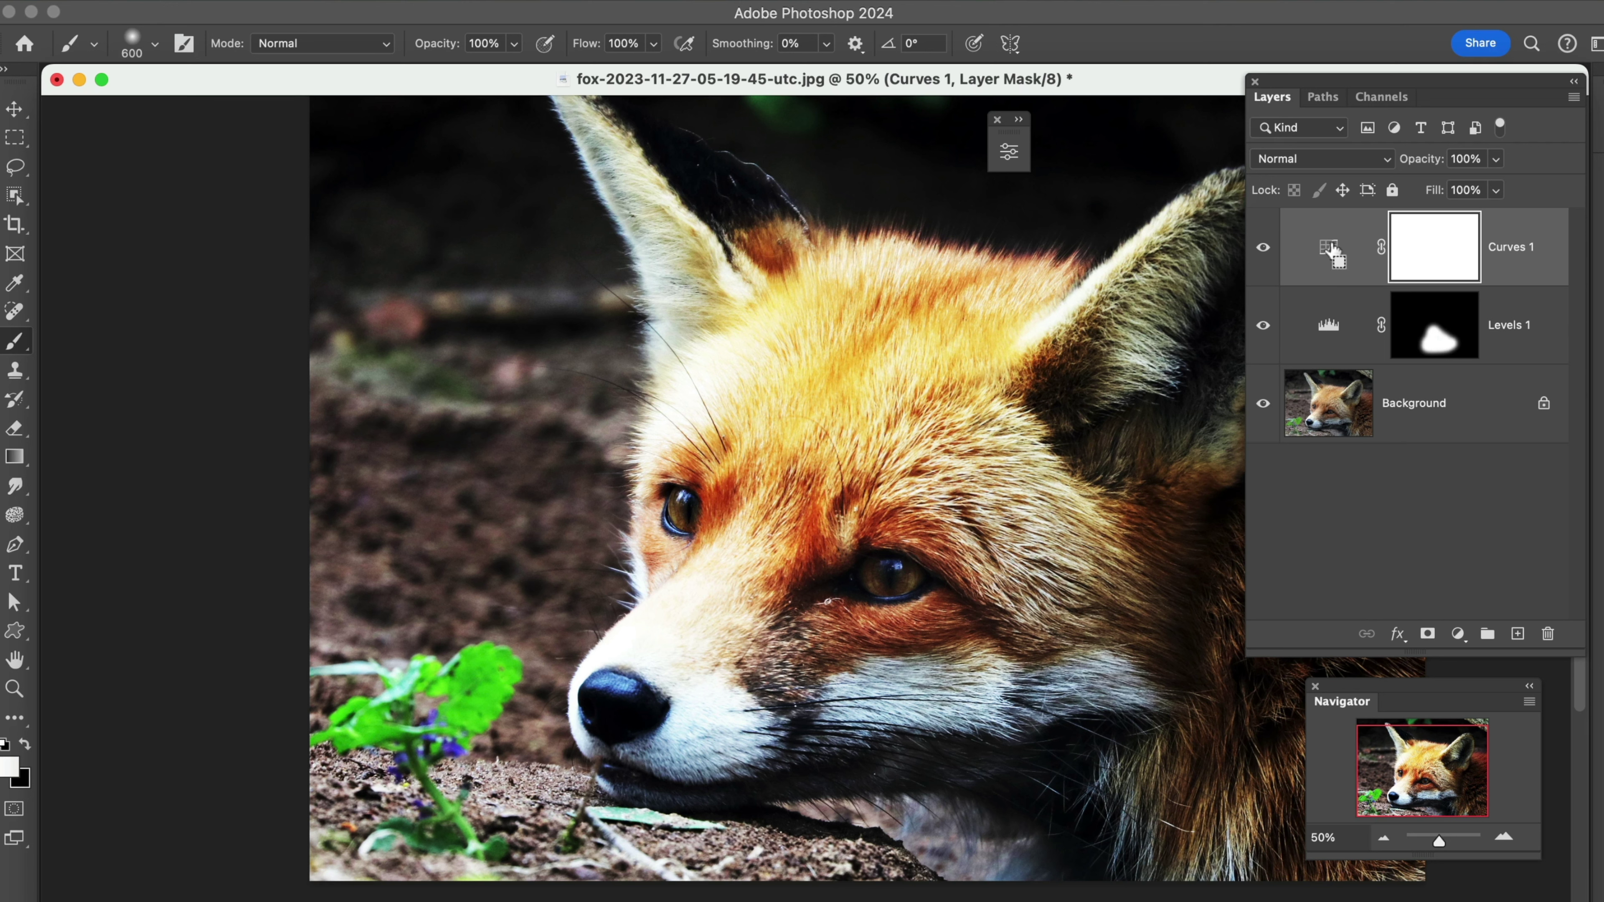
{"action": "key", "text": "super+i"}
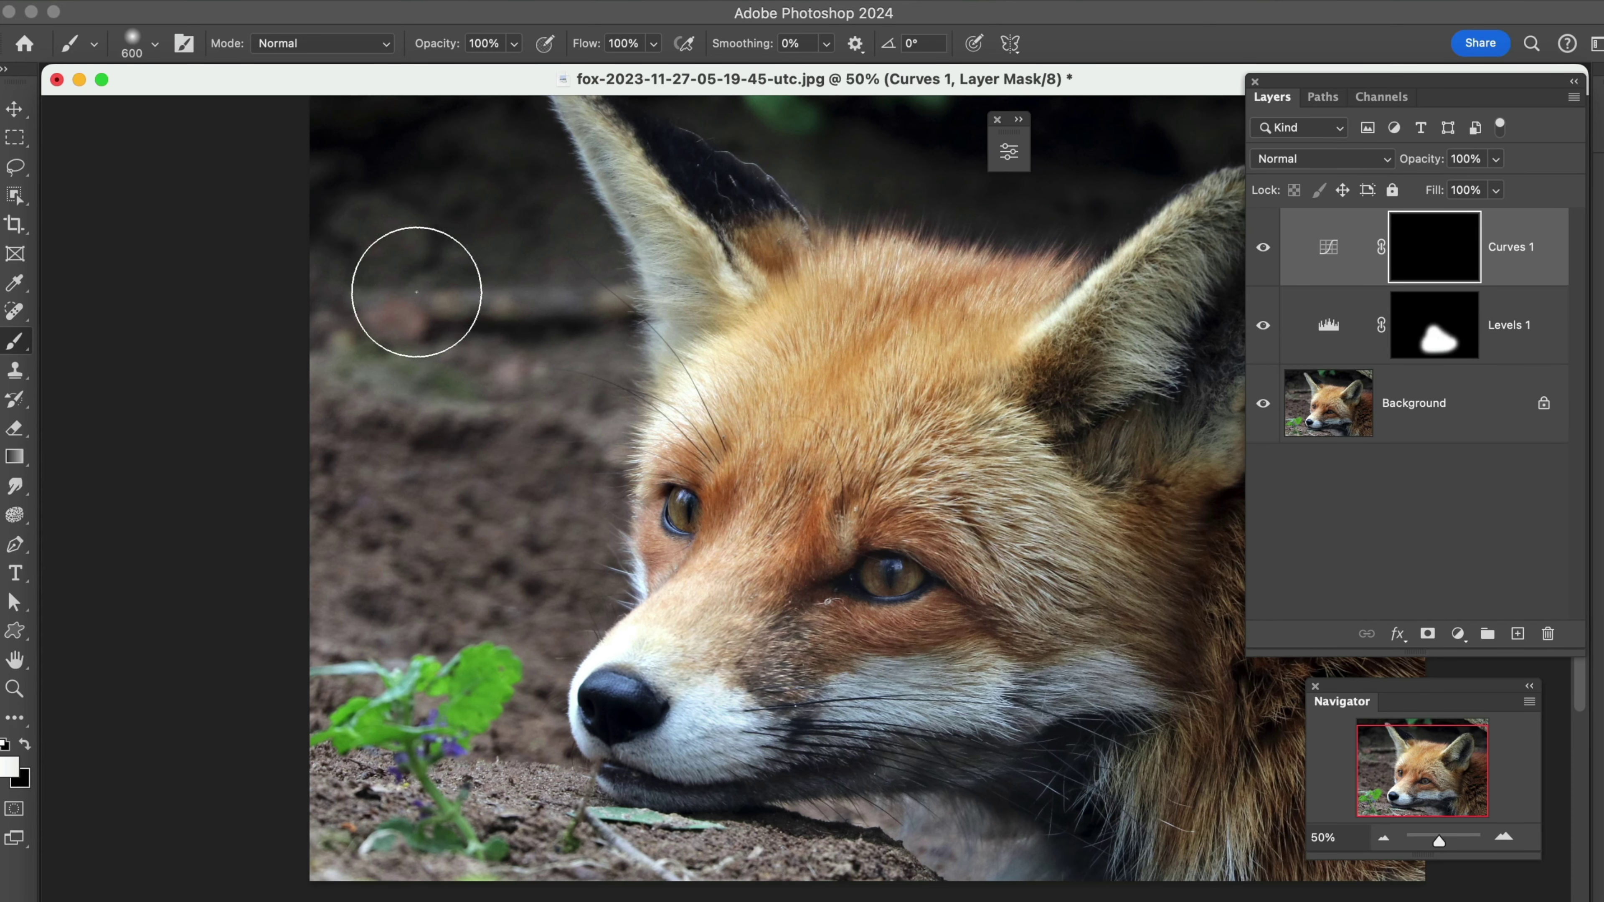
{"action": "left_click_drag", "start_coordinate": [437, 54], "coordinate": [384, 57]}
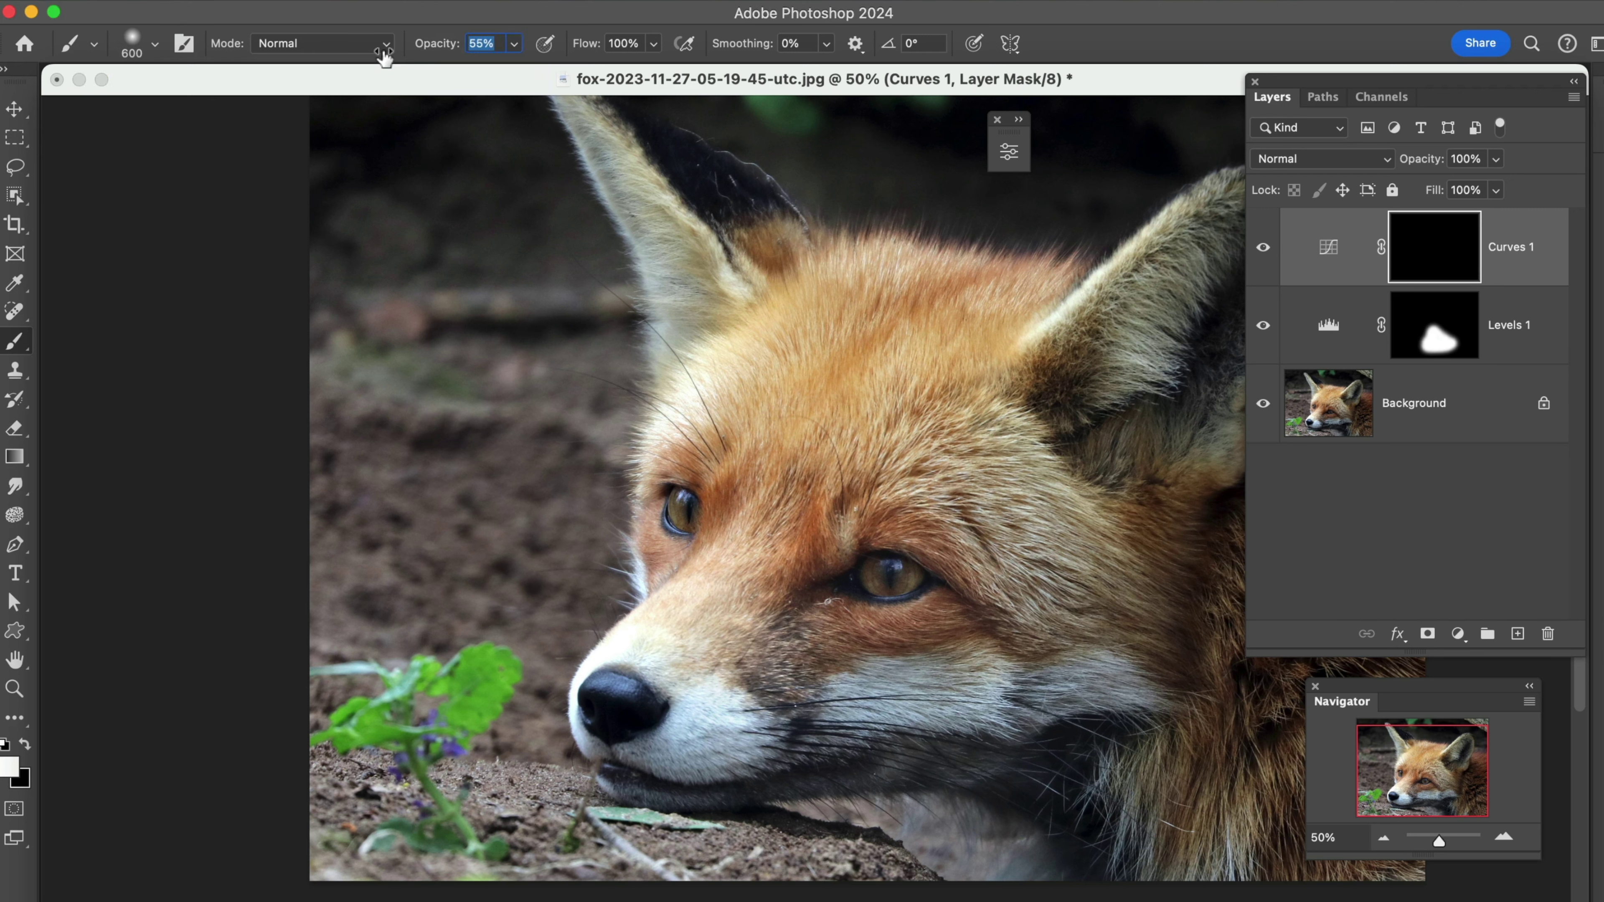
{"action": "left_click_drag", "start_coordinate": [380, 60], "coordinate": [379, 60]}
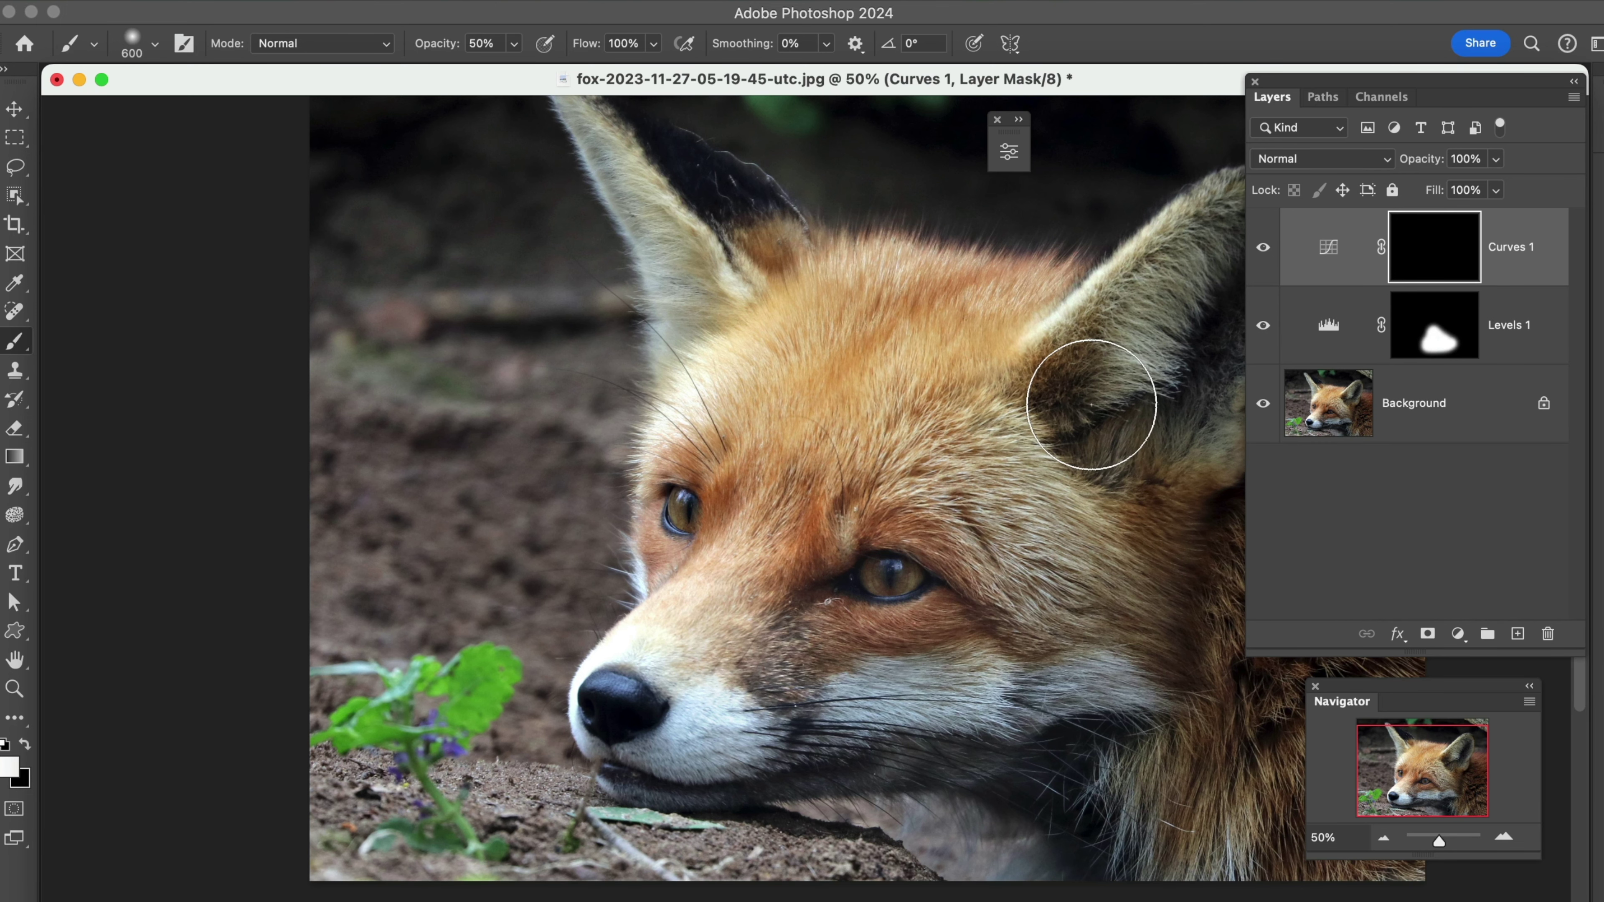
{"action": "left_click_drag", "start_coordinate": [1042, 378], "coordinate": [860, 394]}
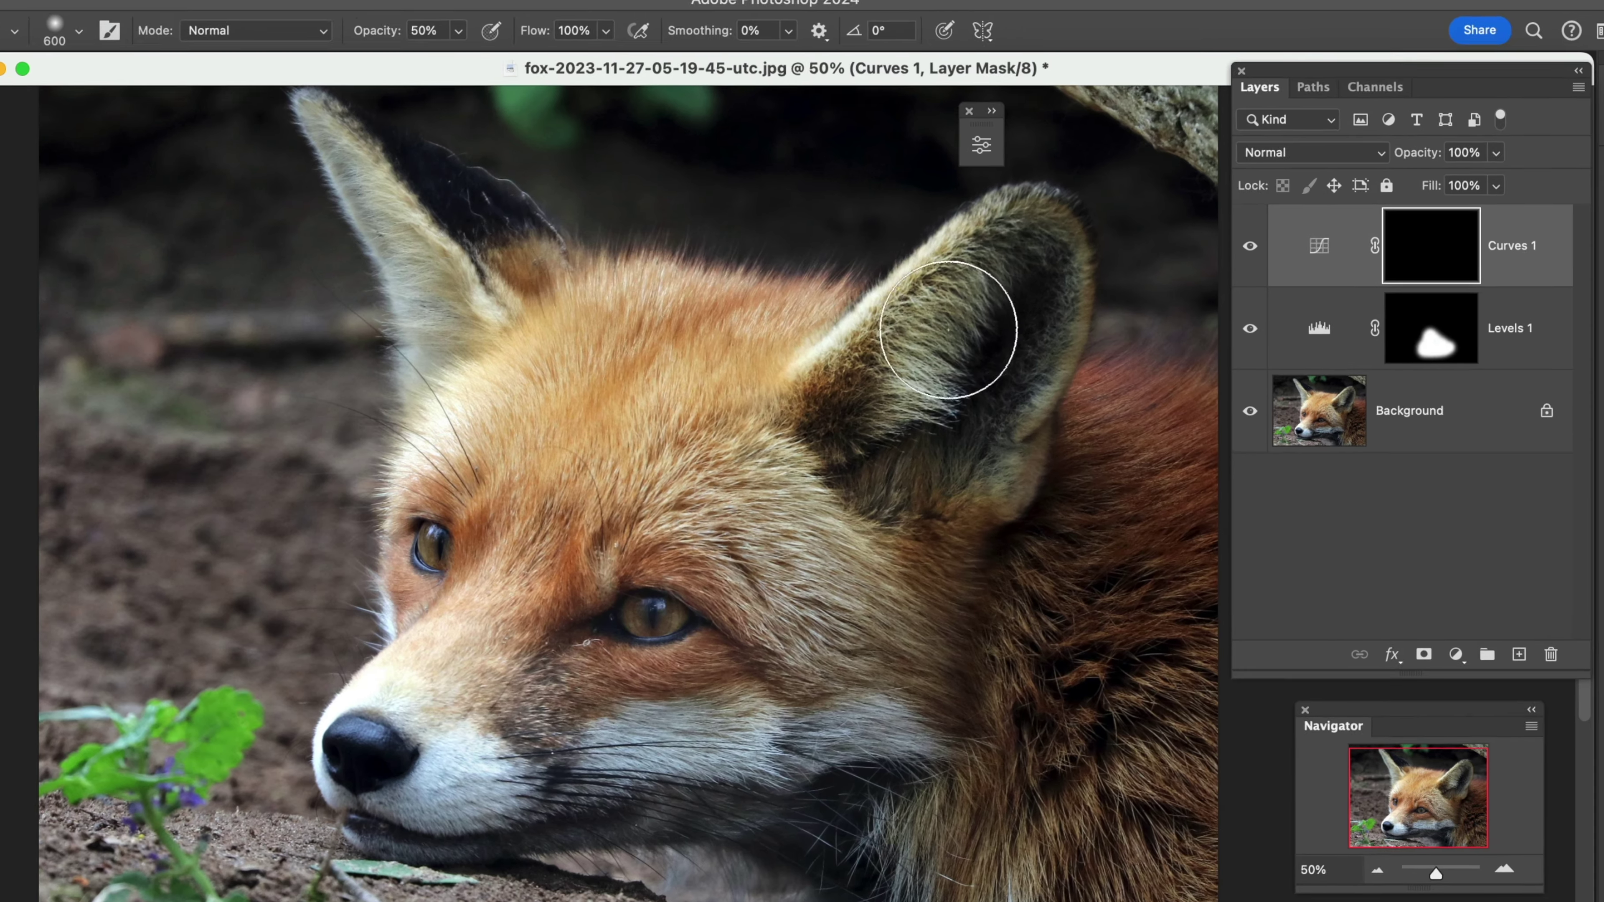
{"action": "left_click_drag", "start_coordinate": [947, 329], "coordinate": [928, 366]}
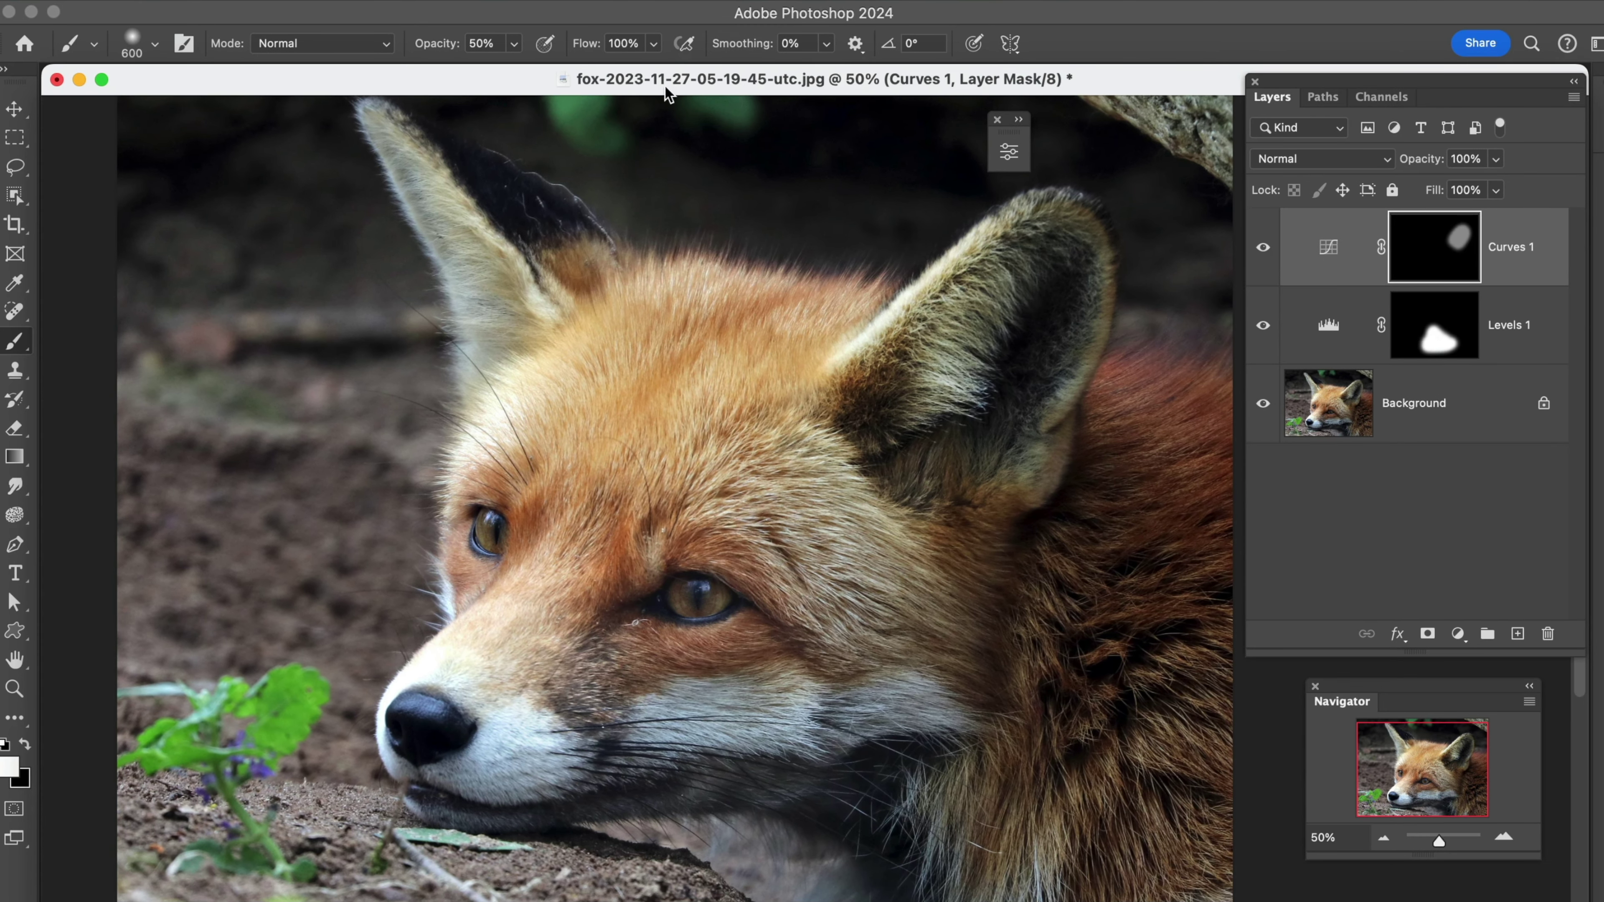
Step: Paint the Curves mask over both of the fox's eyes and its far ear with a 250-pixel brush at 20% opacity
{"action": "left_click", "coordinate": [493, 42]}
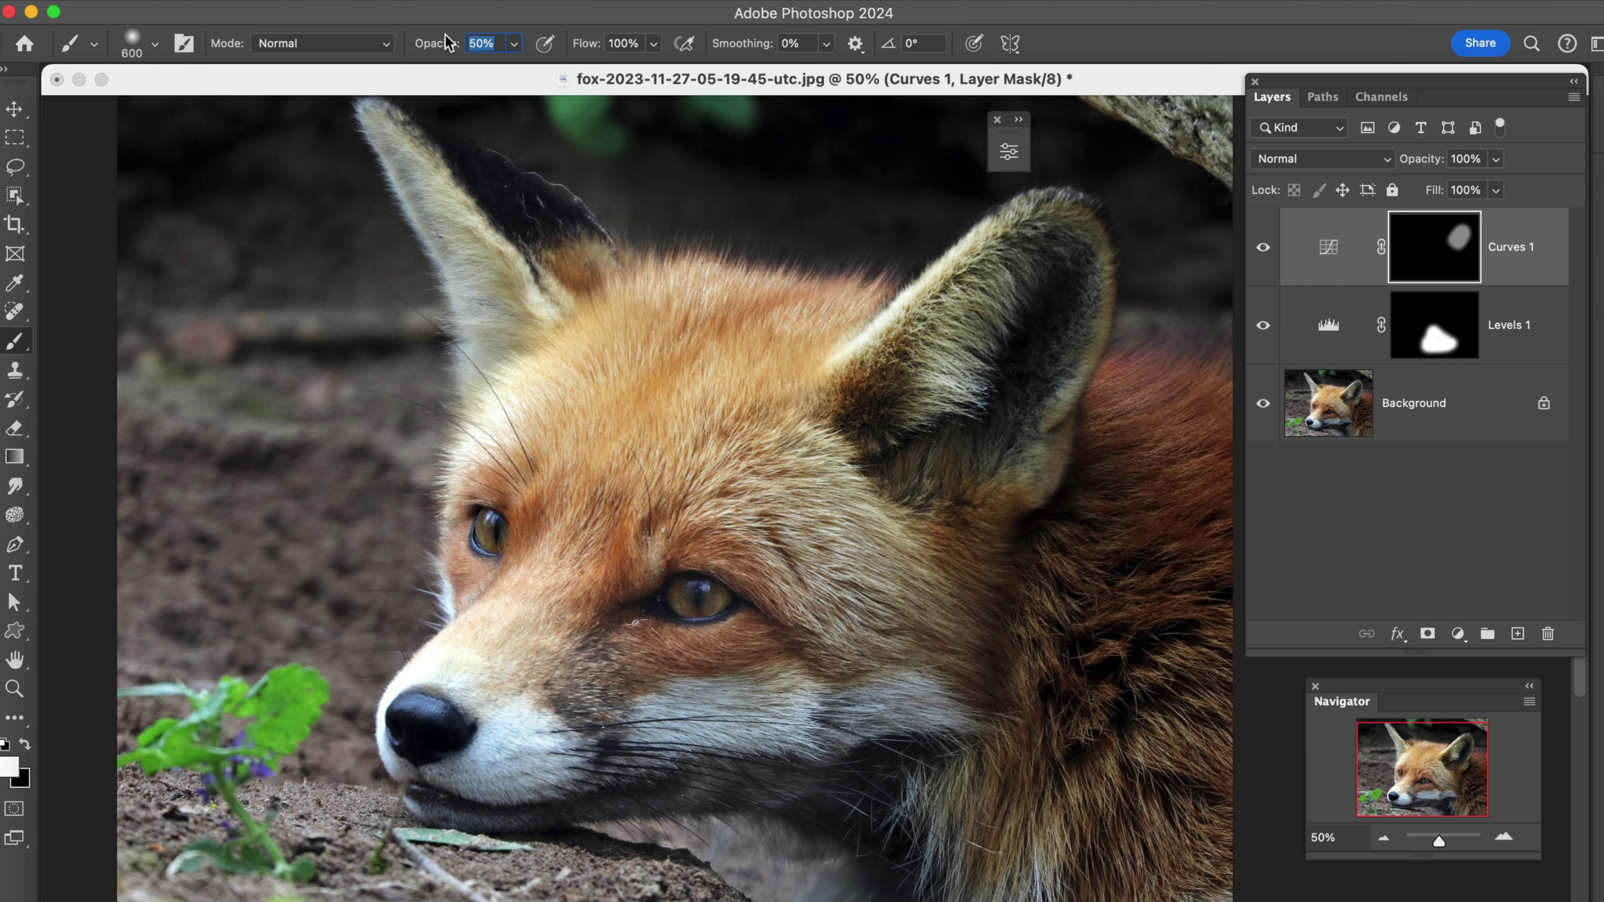
{"action": "type", "text": "2"}
{"action": "key", "text": "Return"}
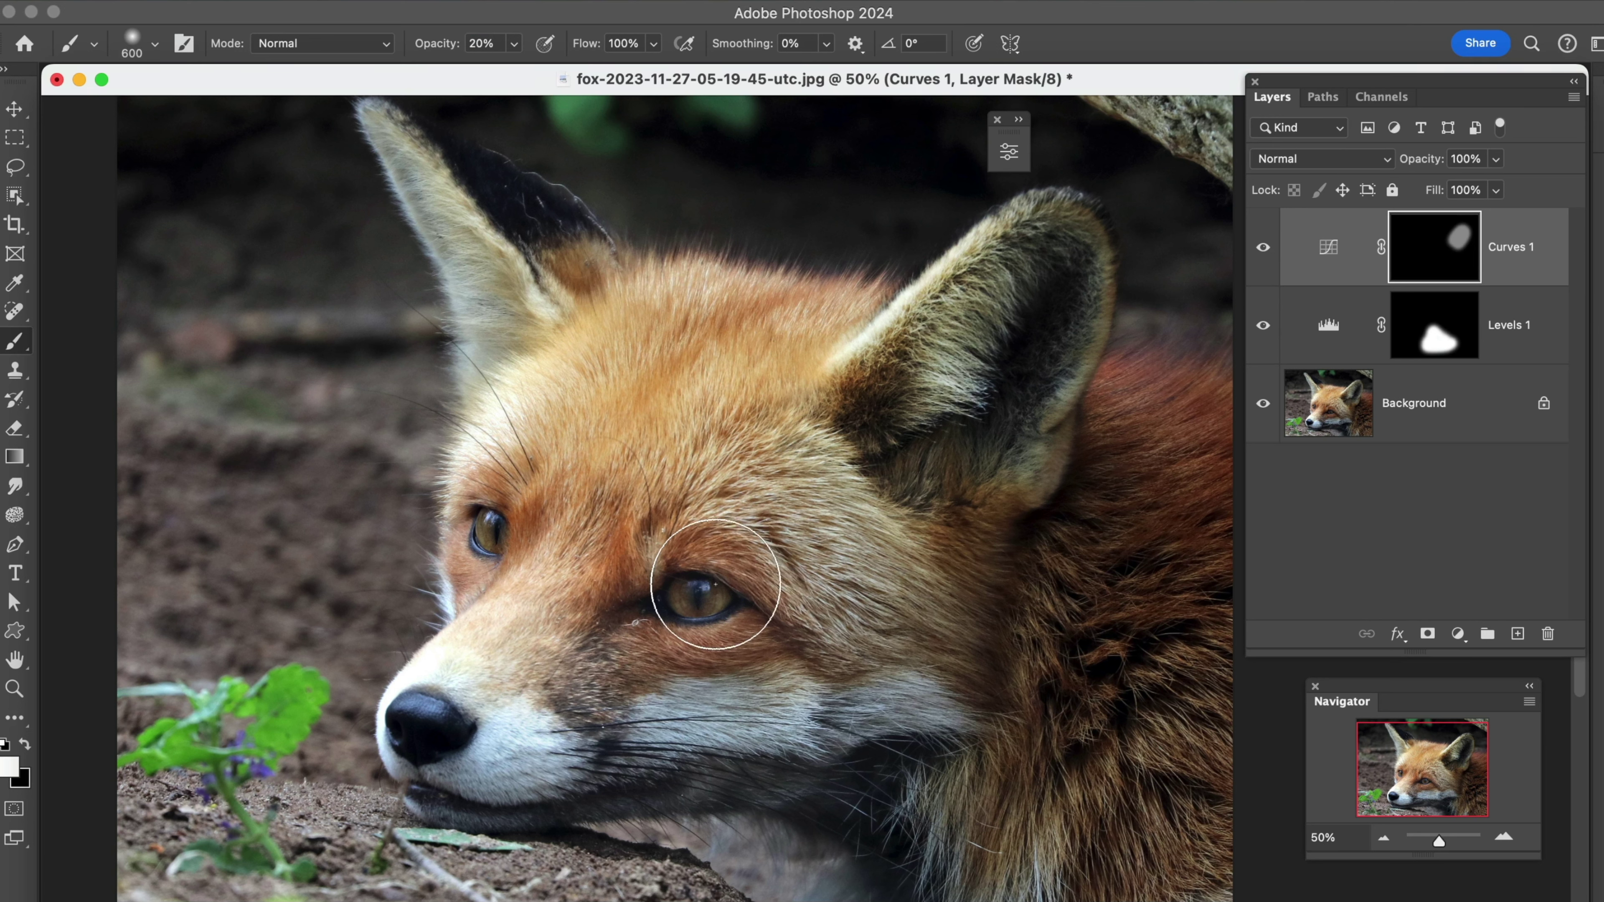
{"action": "key", "text": "bracketleft"}
{"action": "key", "text": "bracketleft"}
{"action": "key", "text": "bracketleft"}
{"action": "key", "text": "bracketleft"}
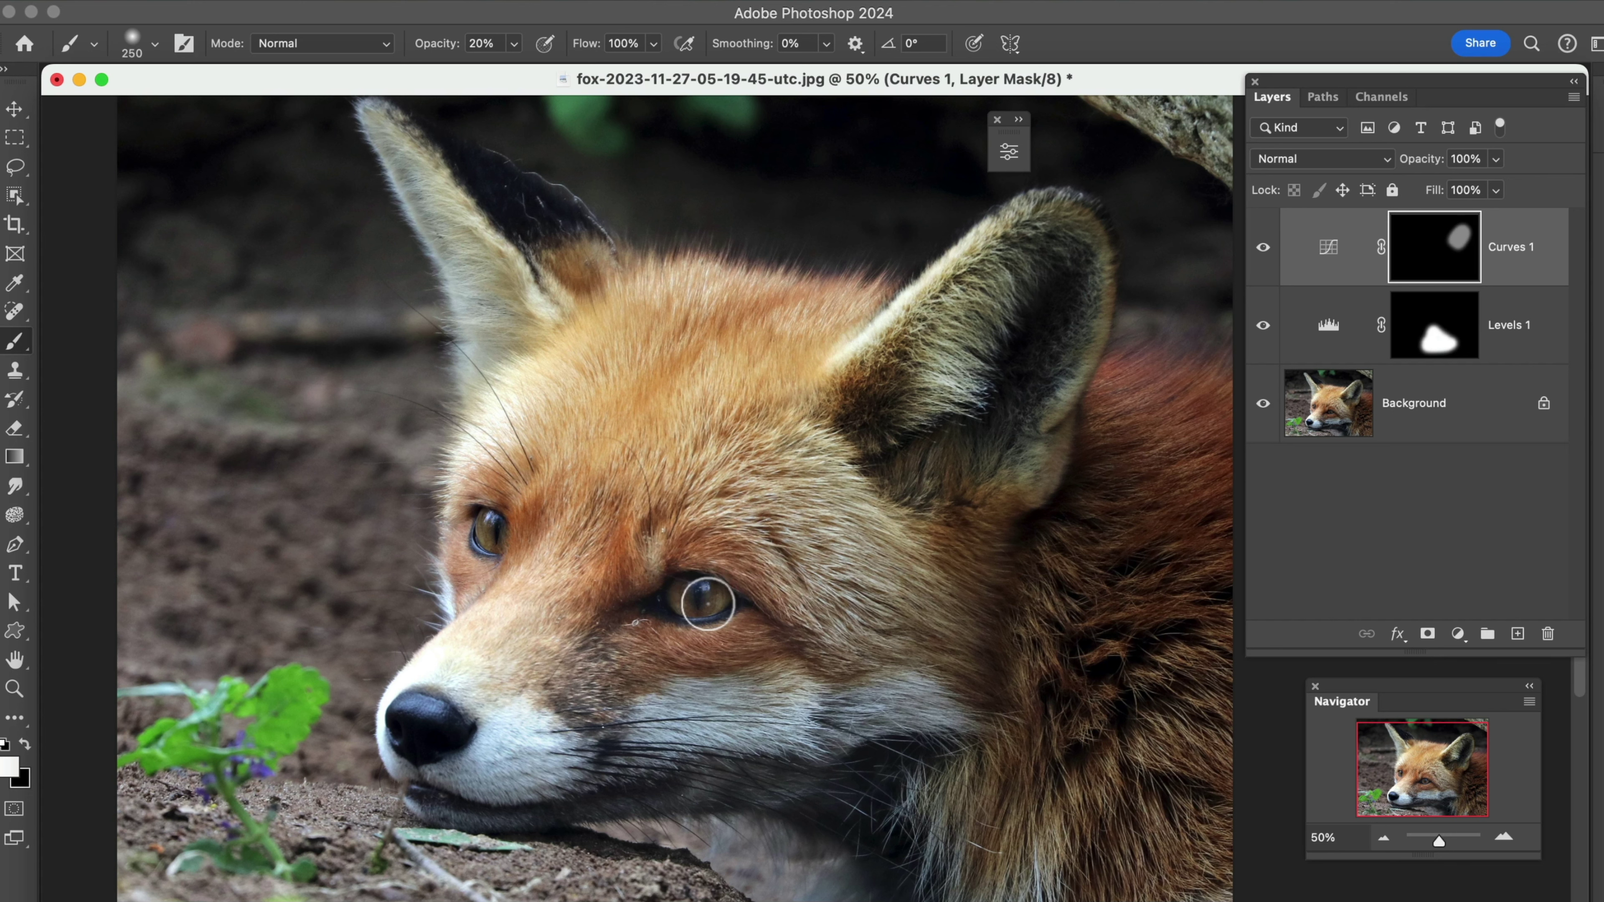
{"action": "left_click_drag", "start_coordinate": [706, 601], "coordinate": [682, 597]}
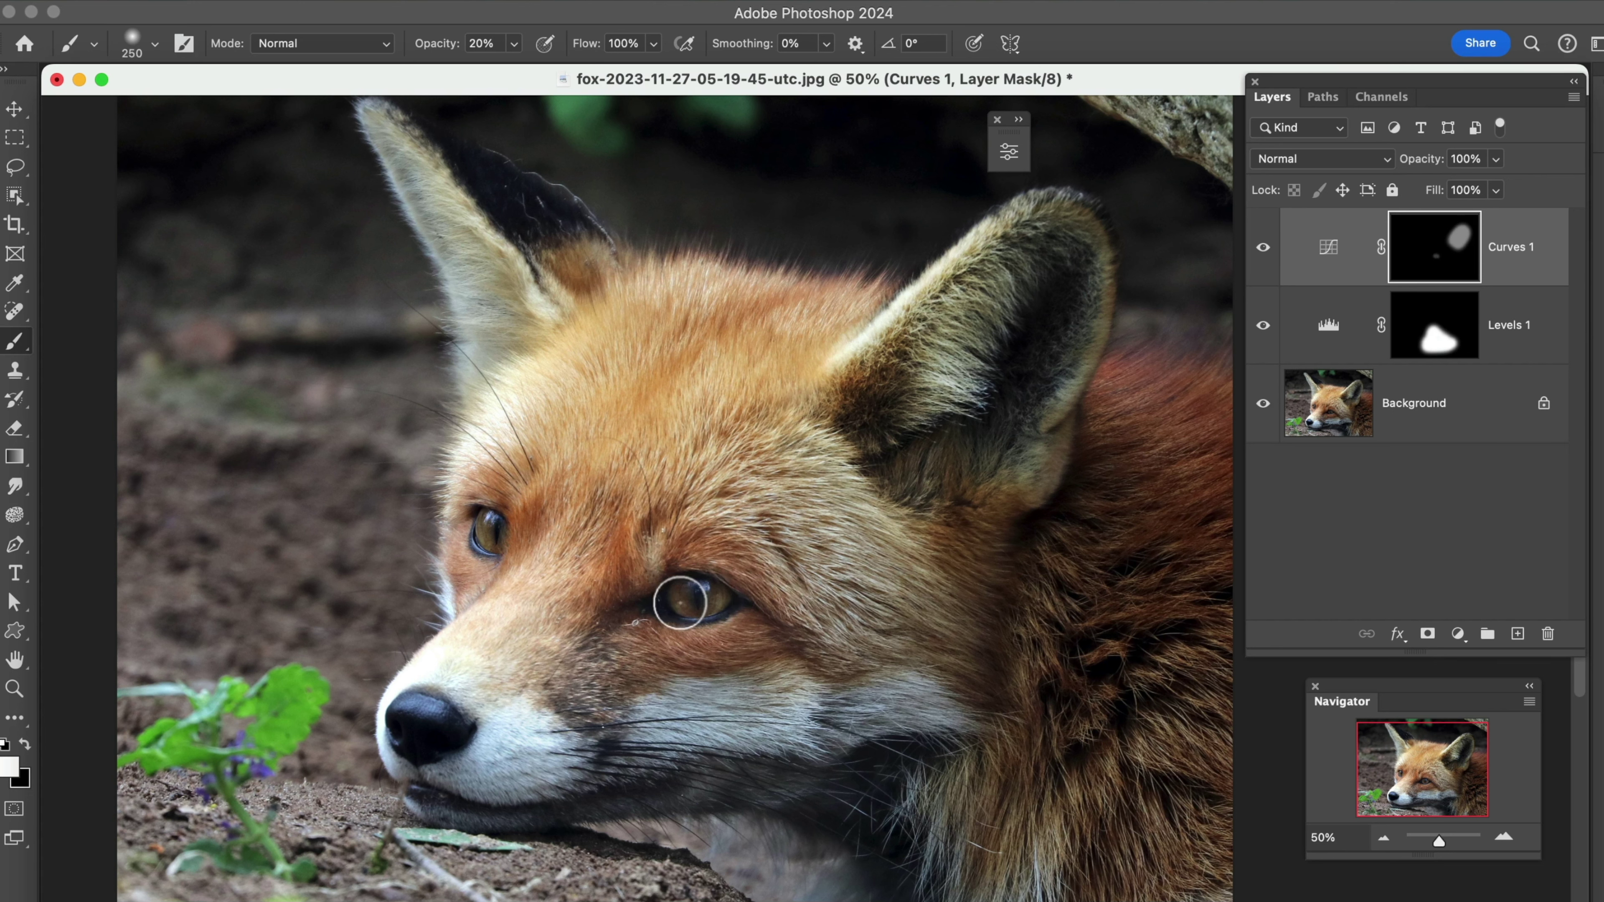
{"action": "left_click", "coordinate": [503, 536]}
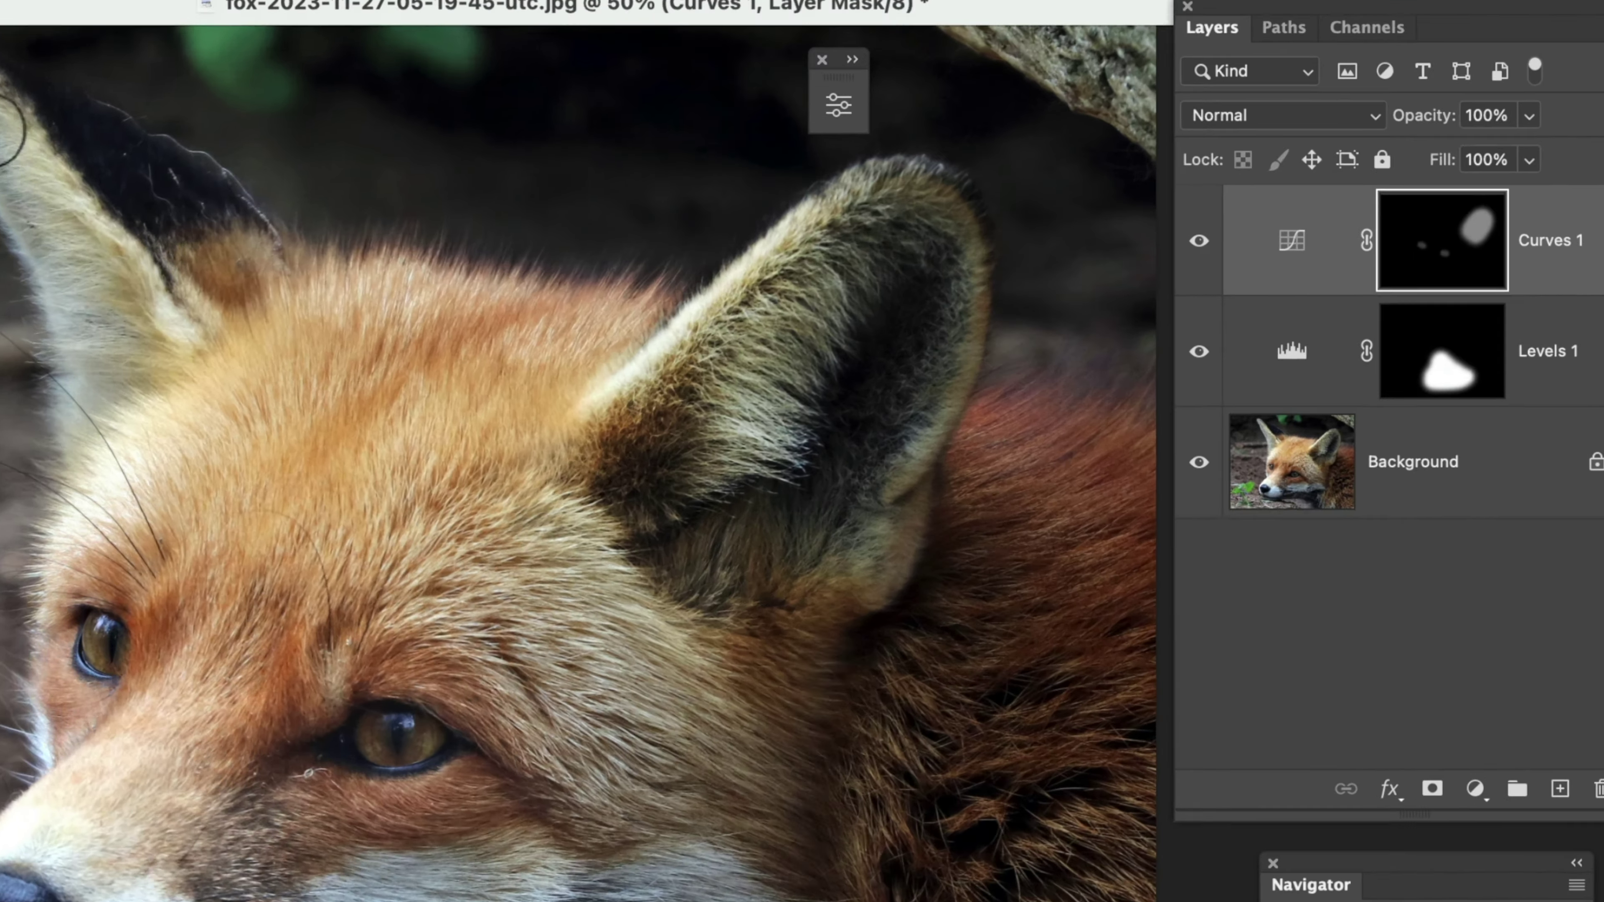
{"action": "mouse_move", "coordinate": [0, 131]}
{"action": "left_mouse_down"}
{"action": "mouse_move", "coordinate": [66, 367]}
{"action": "mouse_move", "coordinate": [152, 360]}
{"action": "left_mouse_up"}
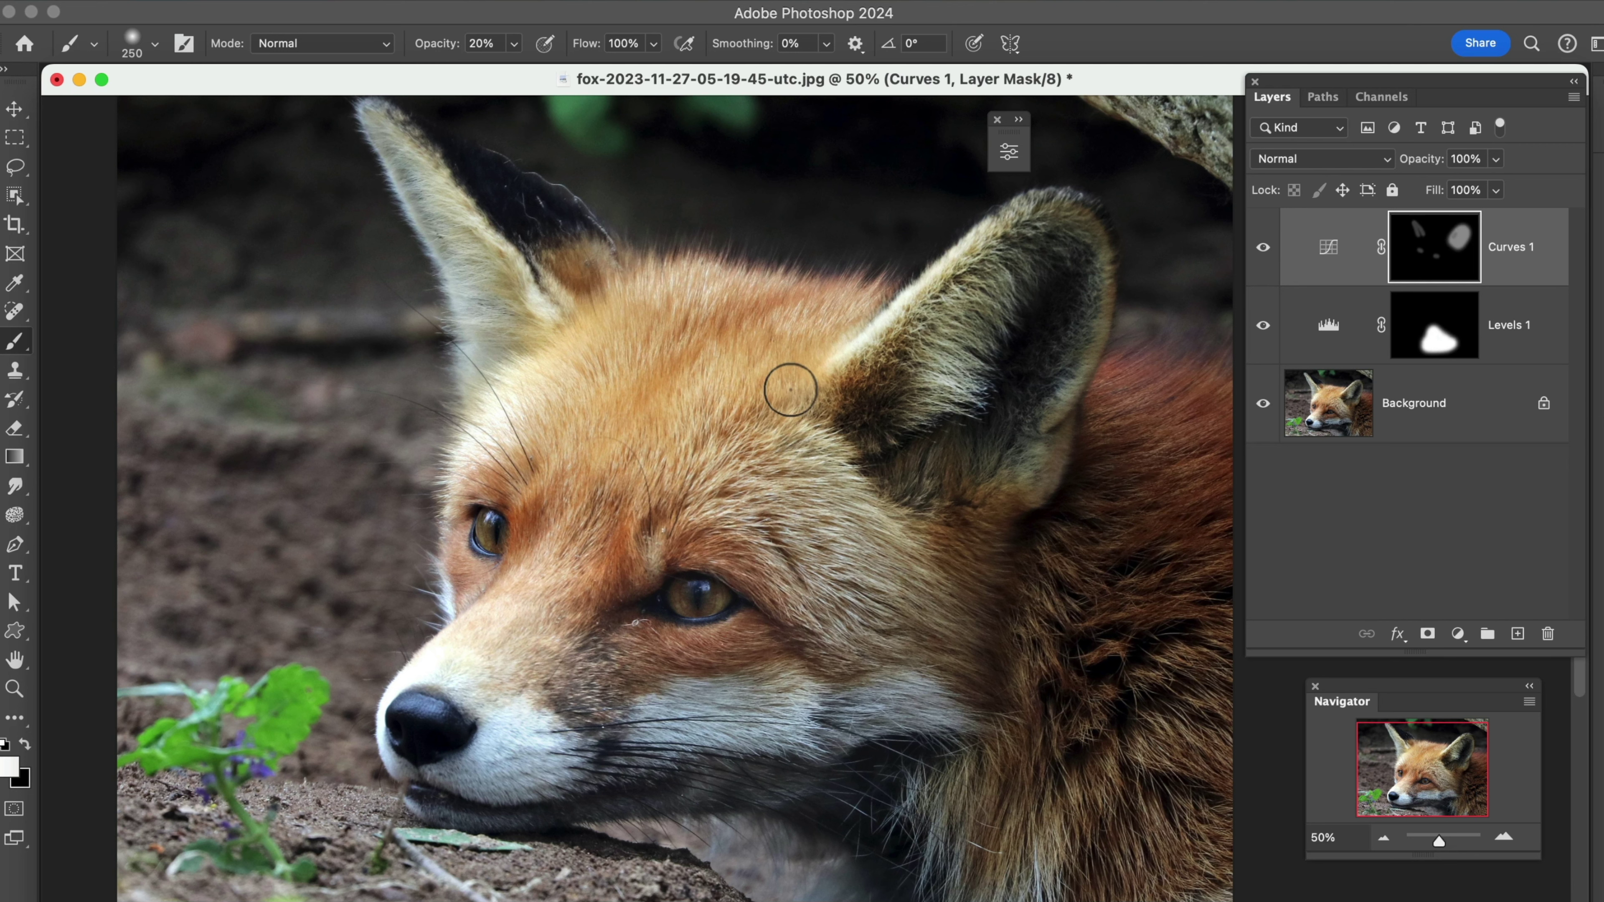
Step: Enlarge the brush to 600 pixels and paint the Curves mask across the fox's forehead at 20% opacity
{"action": "key", "text": "bracketright"}
{"action": "key", "text": "bracketright"}
{"action": "key", "text": "bracketright"}
{"action": "key", "text": "bracketright"}
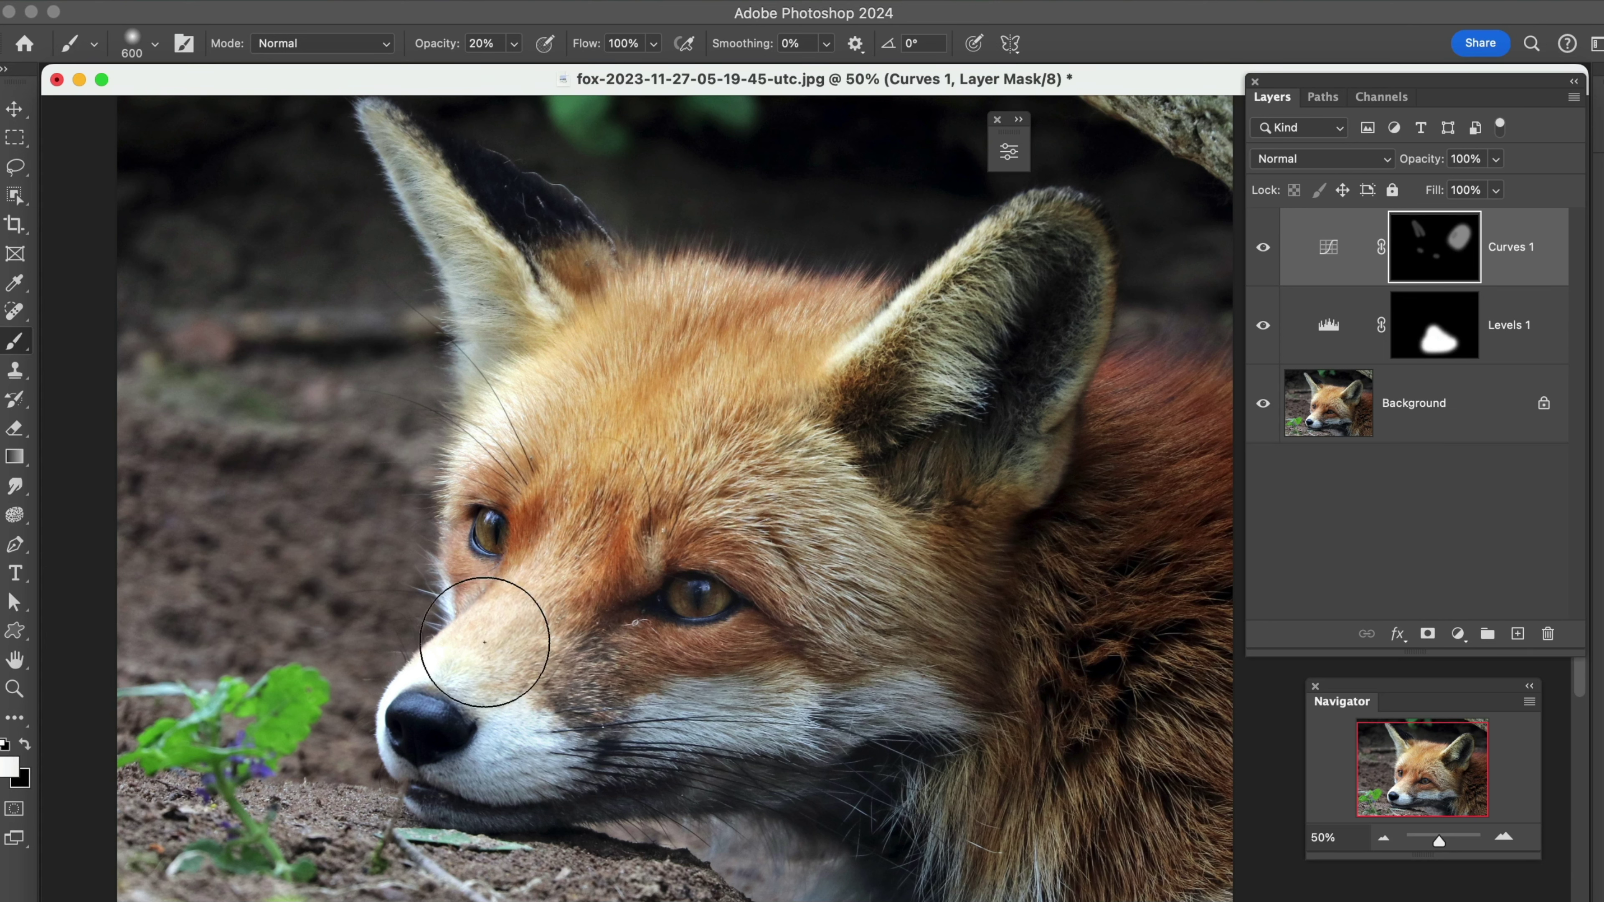
{"action": "mouse_move", "coordinate": [610, 472]}
{"action": "left_mouse_down"}
{"action": "mouse_move", "coordinate": [654, 442]}
{"action": "mouse_move", "coordinate": [845, 513]}
{"action": "left_mouse_up"}
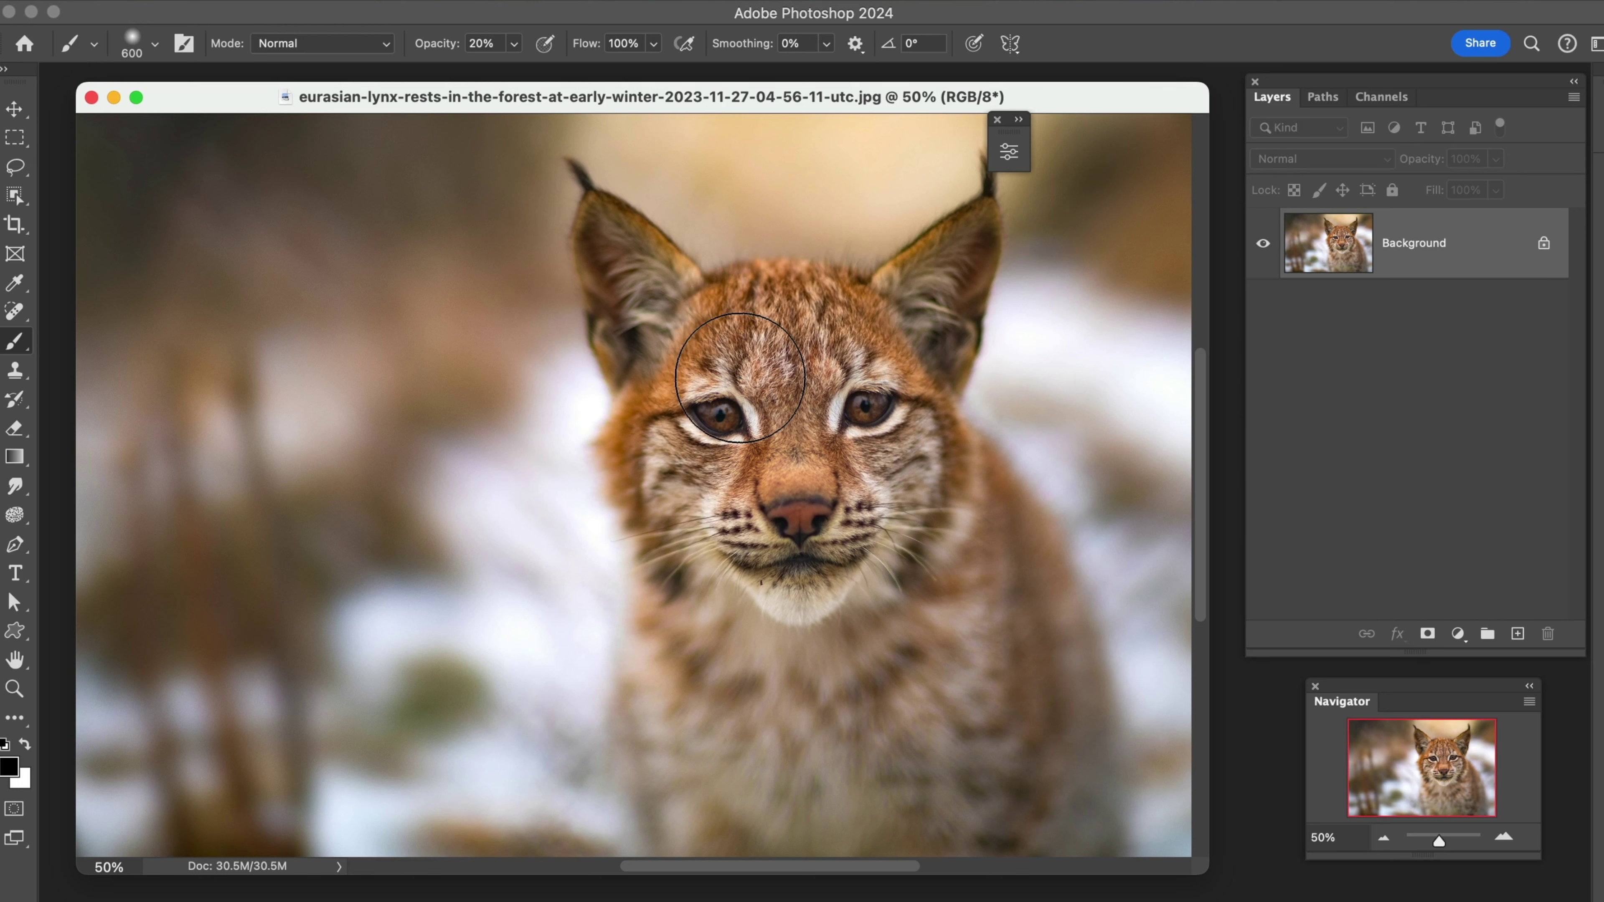
Step: Add a Levels layer to the lynx photo with white input 181 and midtones 1.30, and invert its mask to black
{"action": "left_click", "coordinate": [1458, 634]}
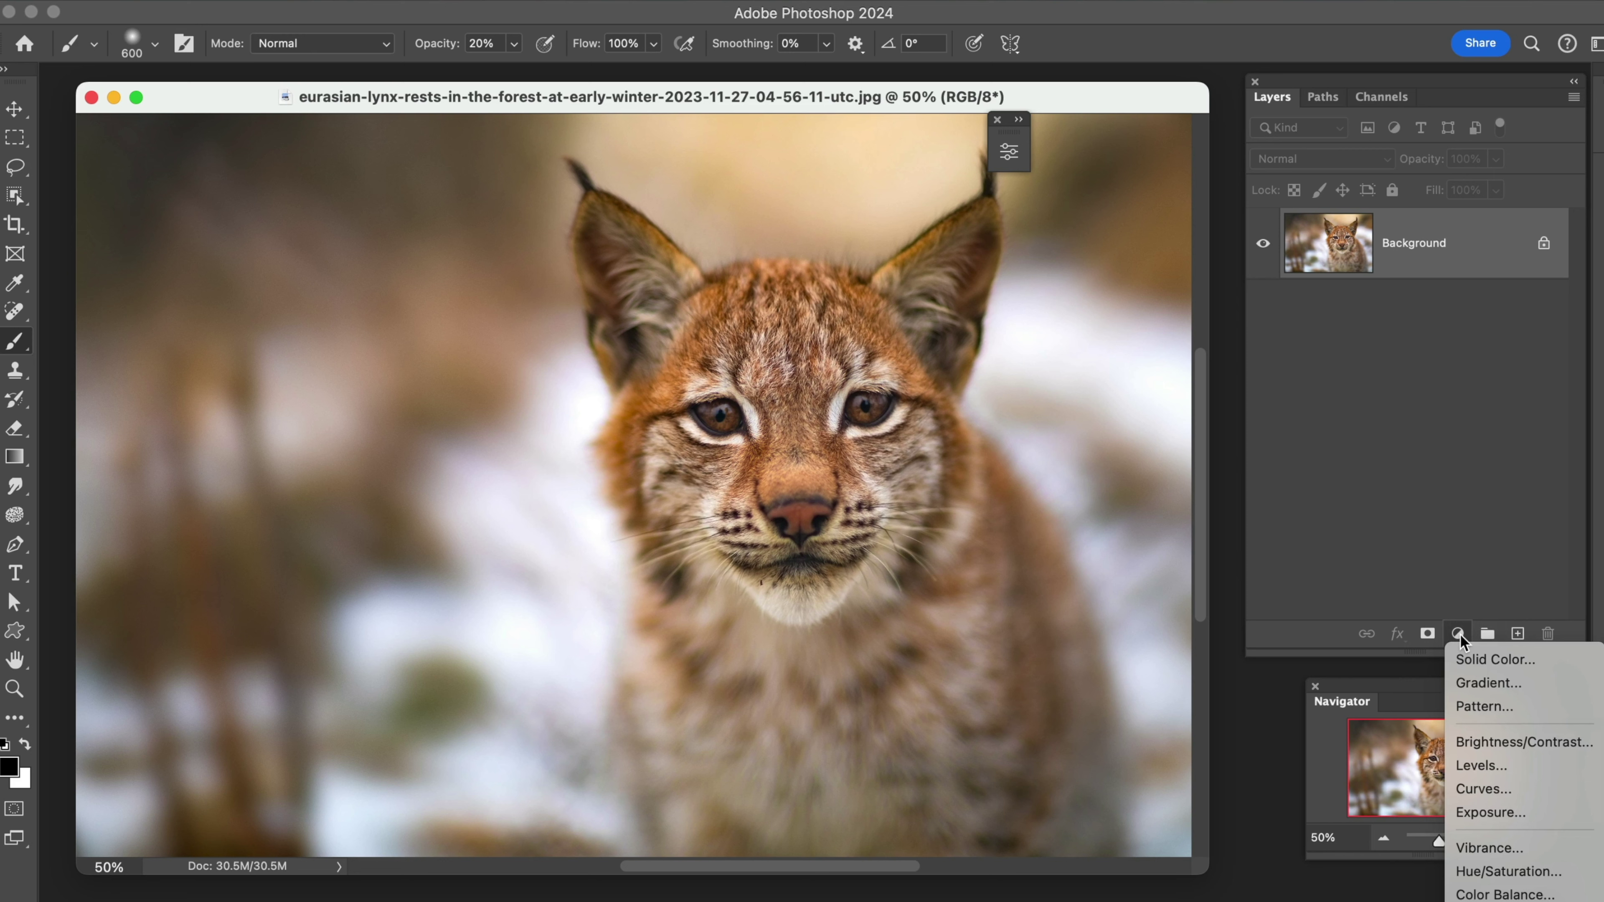
{"action": "left_click", "coordinate": [1479, 765]}
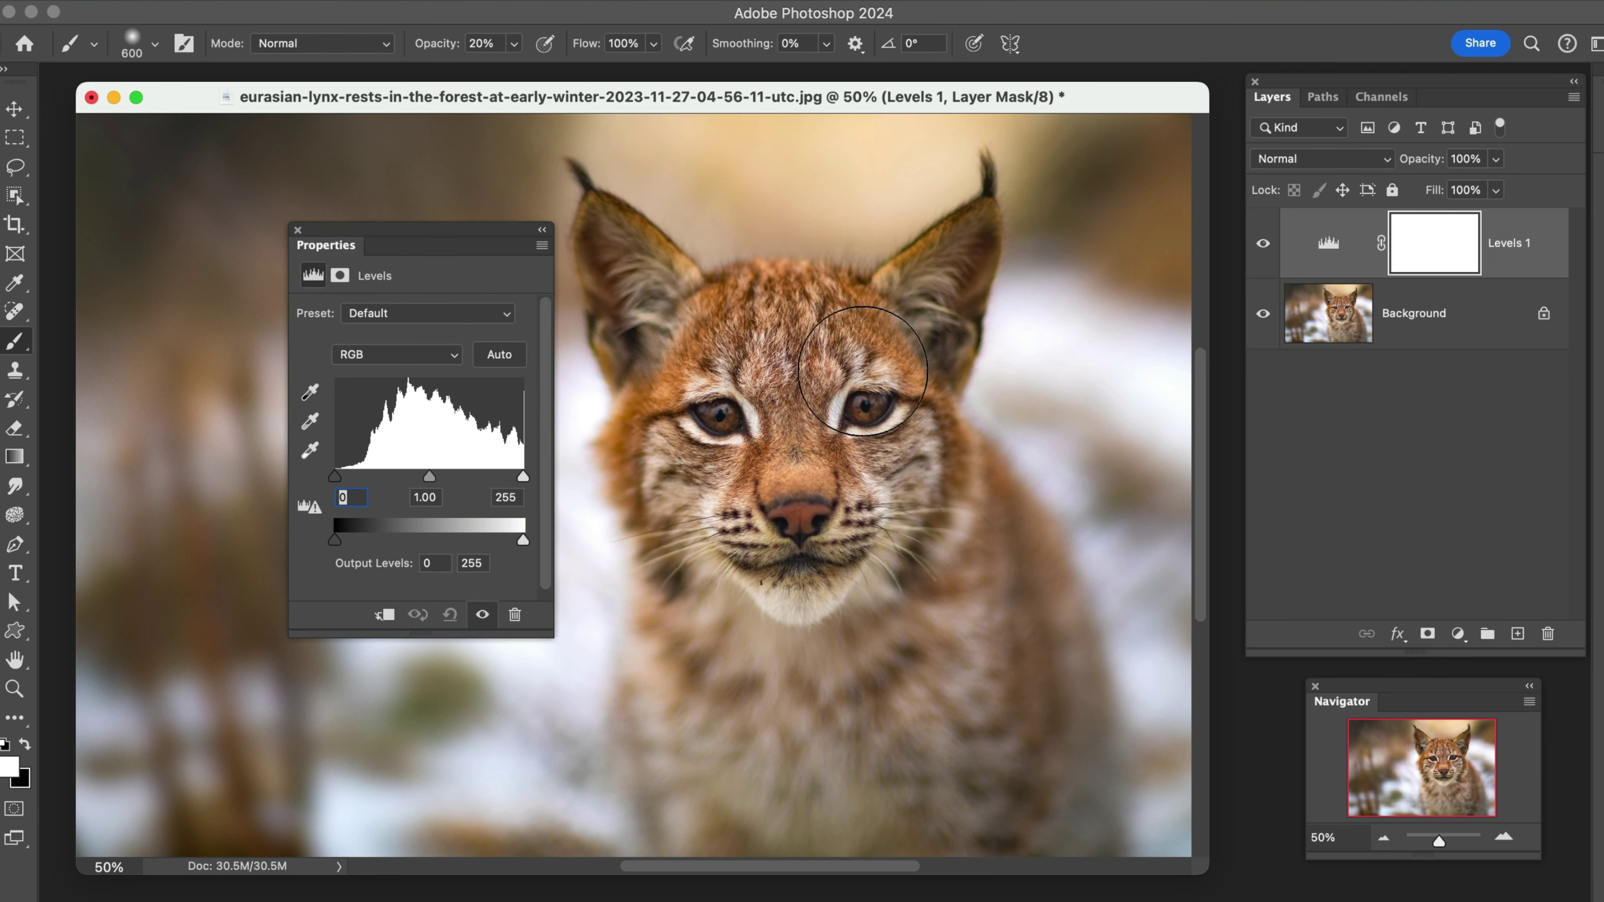
{"action": "left_click_drag", "start_coordinate": [523, 477], "coordinate": [468, 476]}
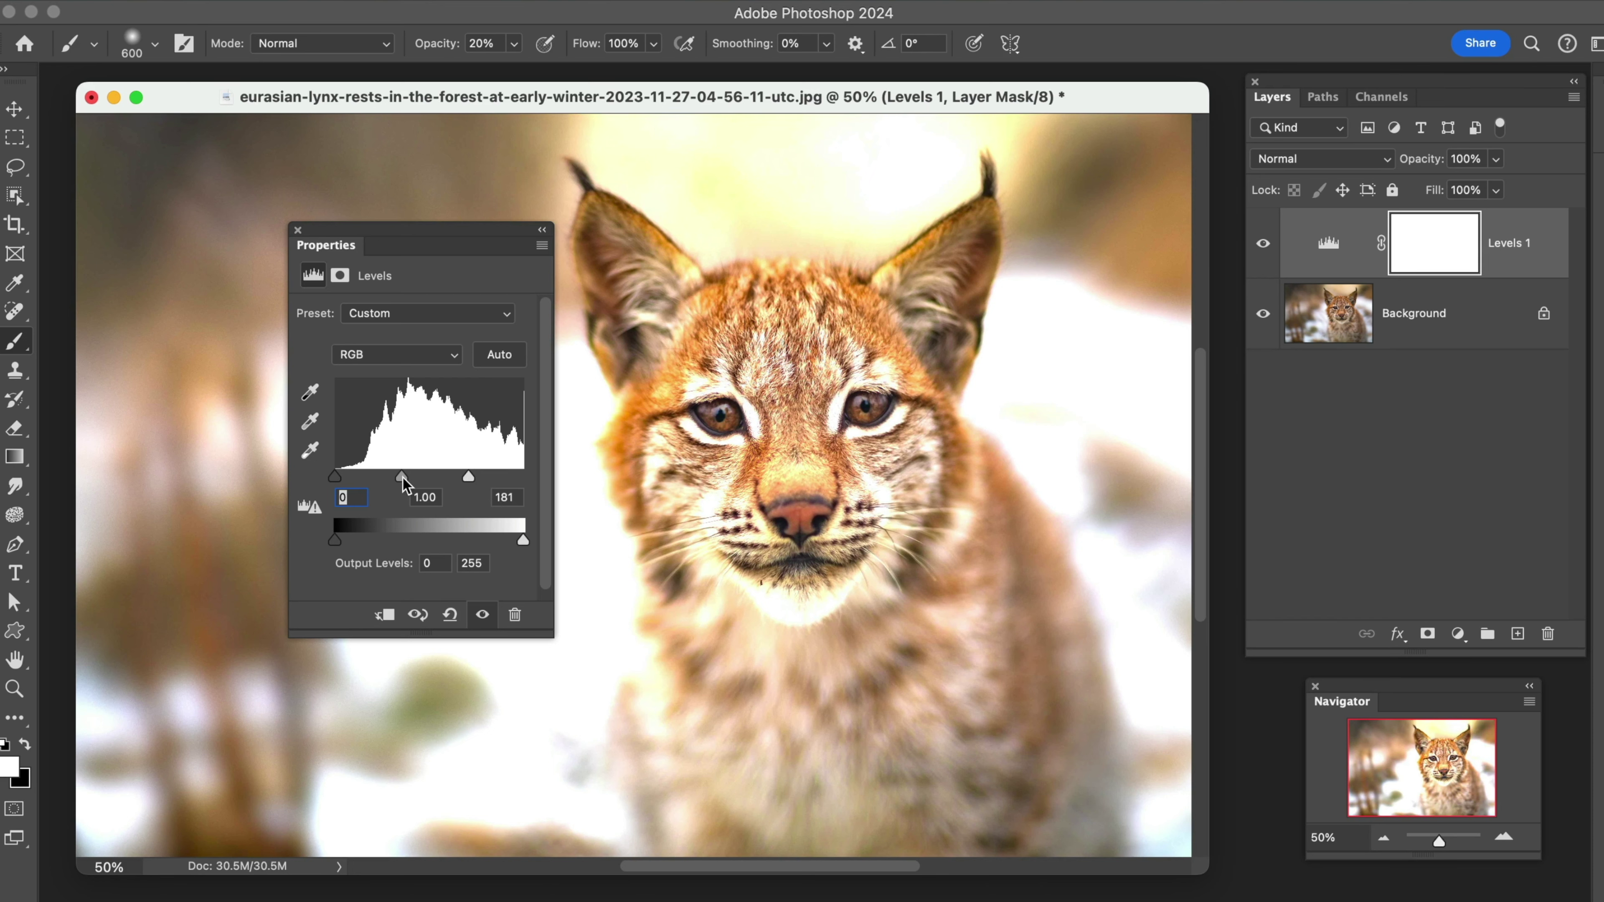
{"action": "left_click_drag", "start_coordinate": [408, 476], "coordinate": [394, 479]}
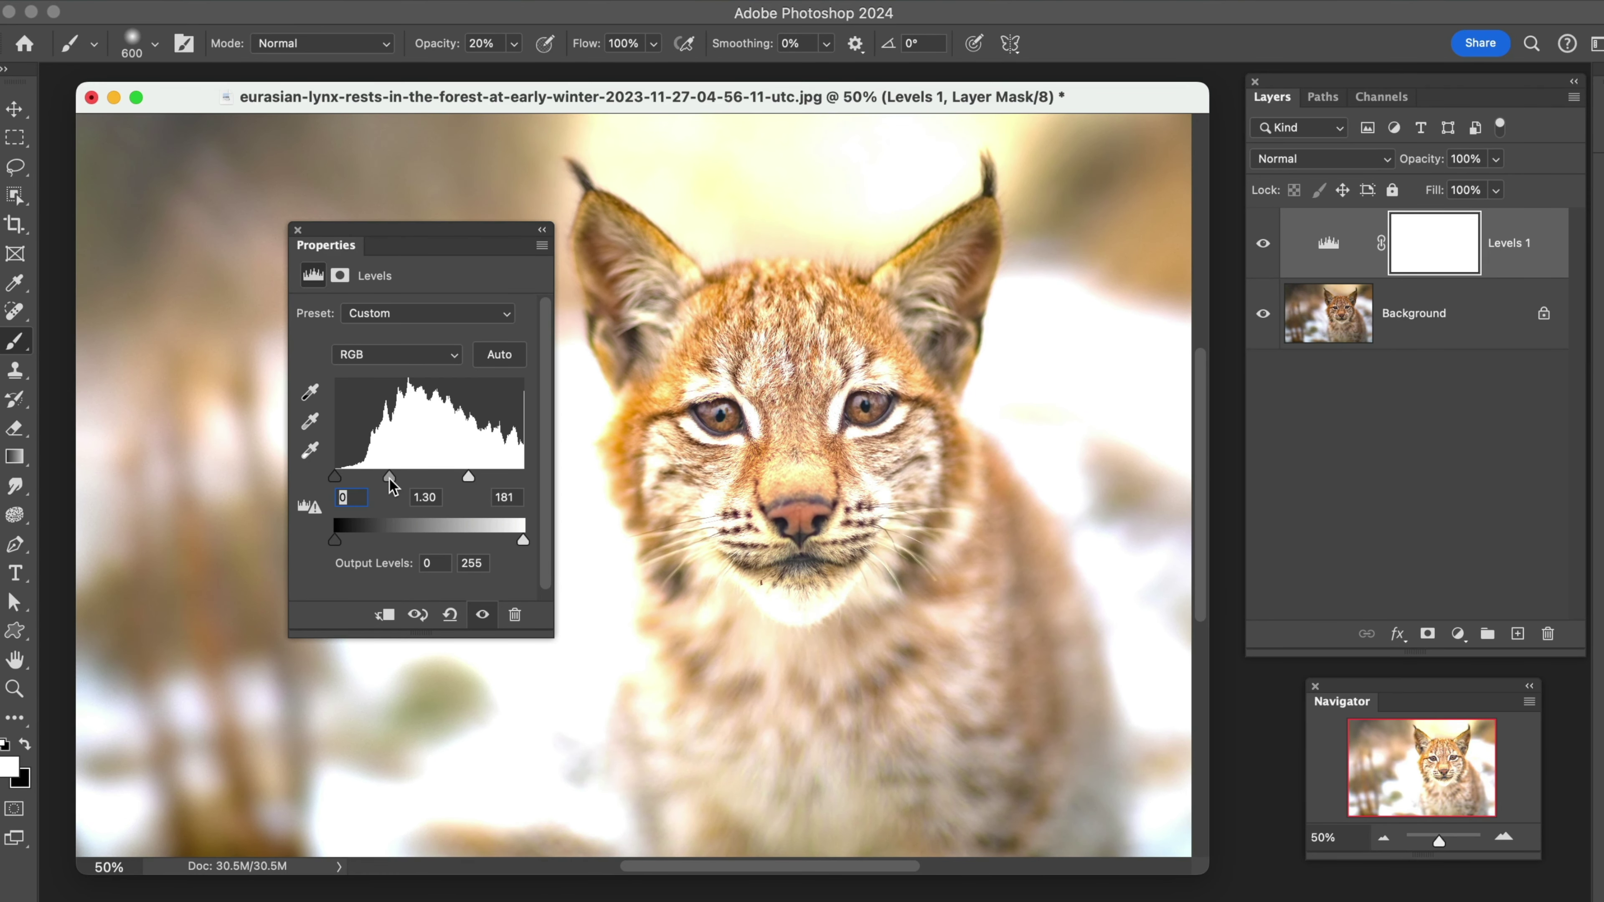
{"action": "left_click", "coordinate": [544, 231]}
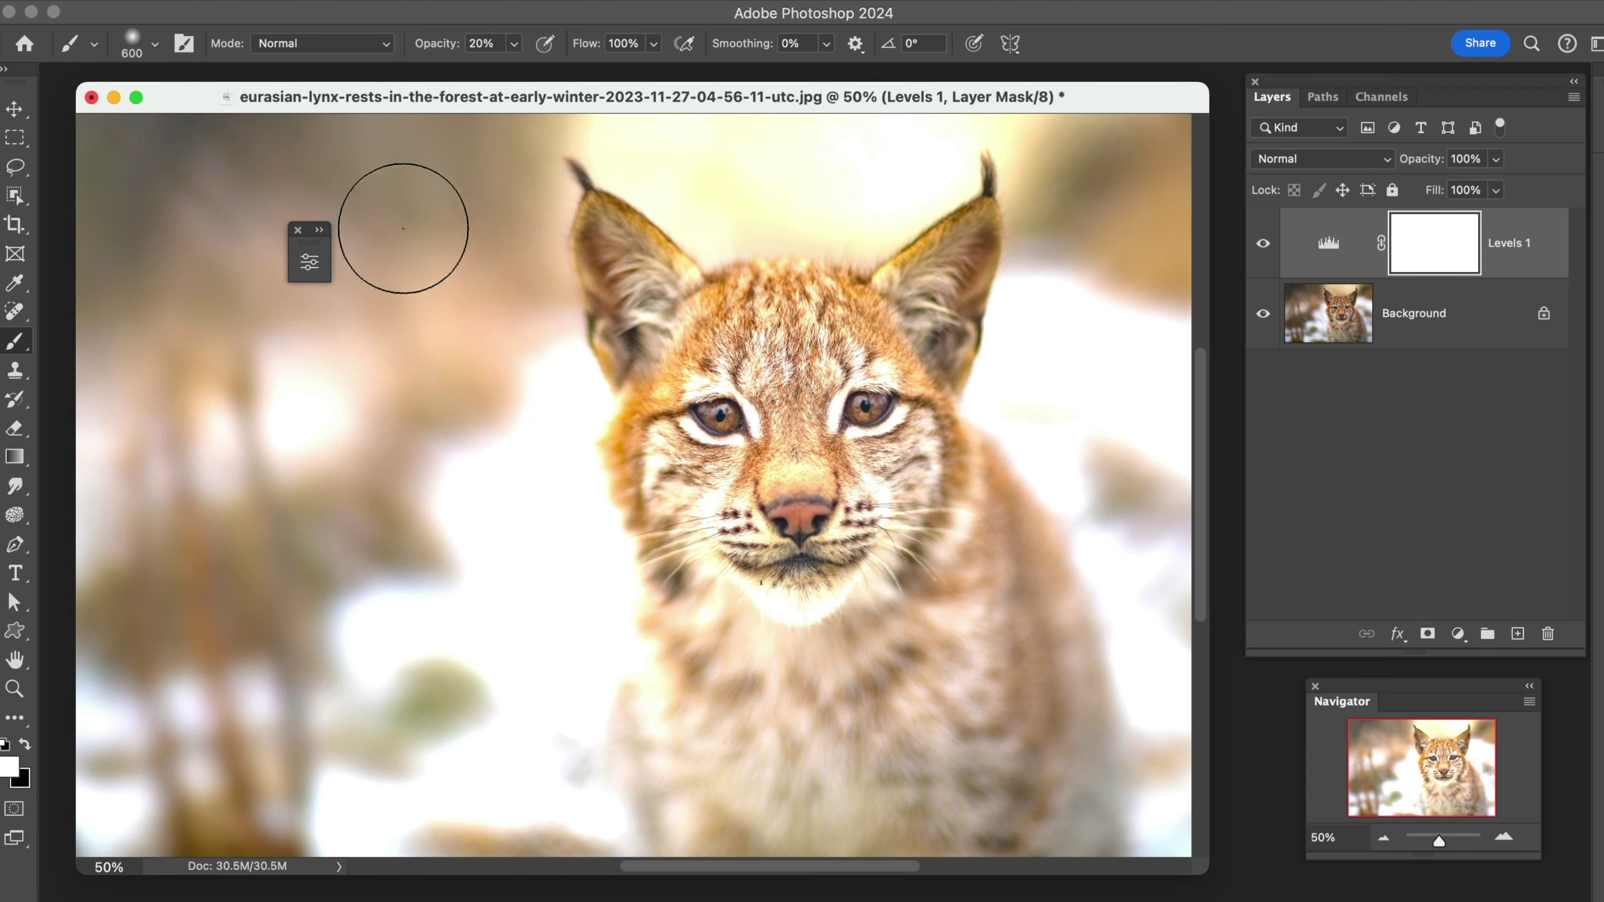
{"action": "key", "text": "super+i"}
Step: Paint white on the Levels mask over the irises of both lynx eyes with a 45-pixel brush at 100% opacity
{"action": "key", "text": "z"}
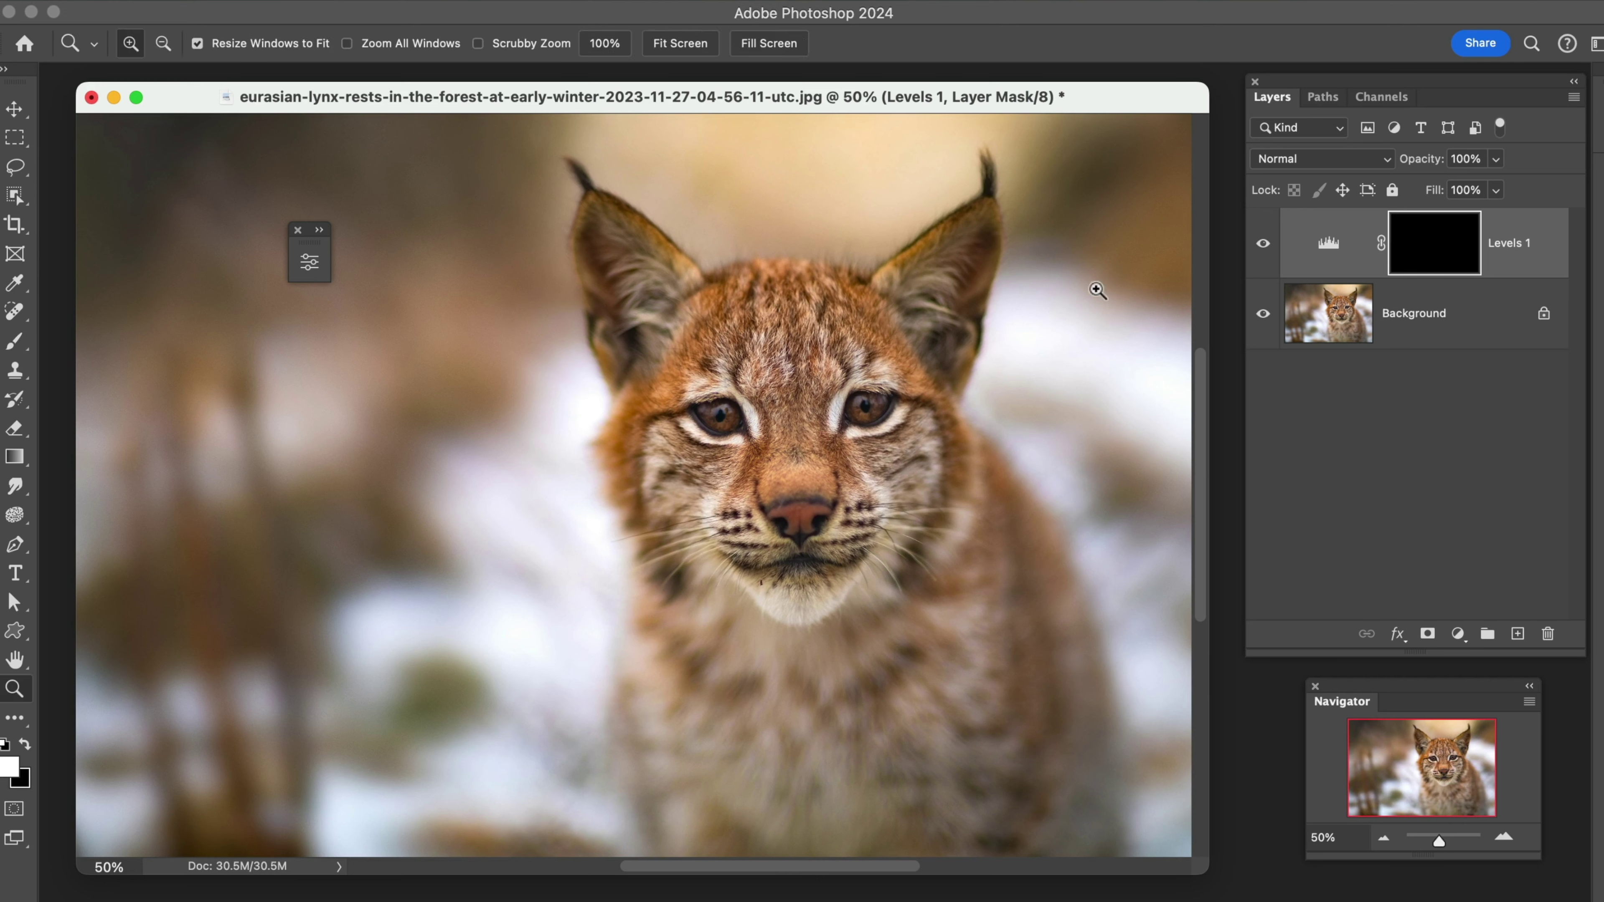
{"action": "left_click_drag", "start_coordinate": [619, 341], "coordinate": [982, 531]}
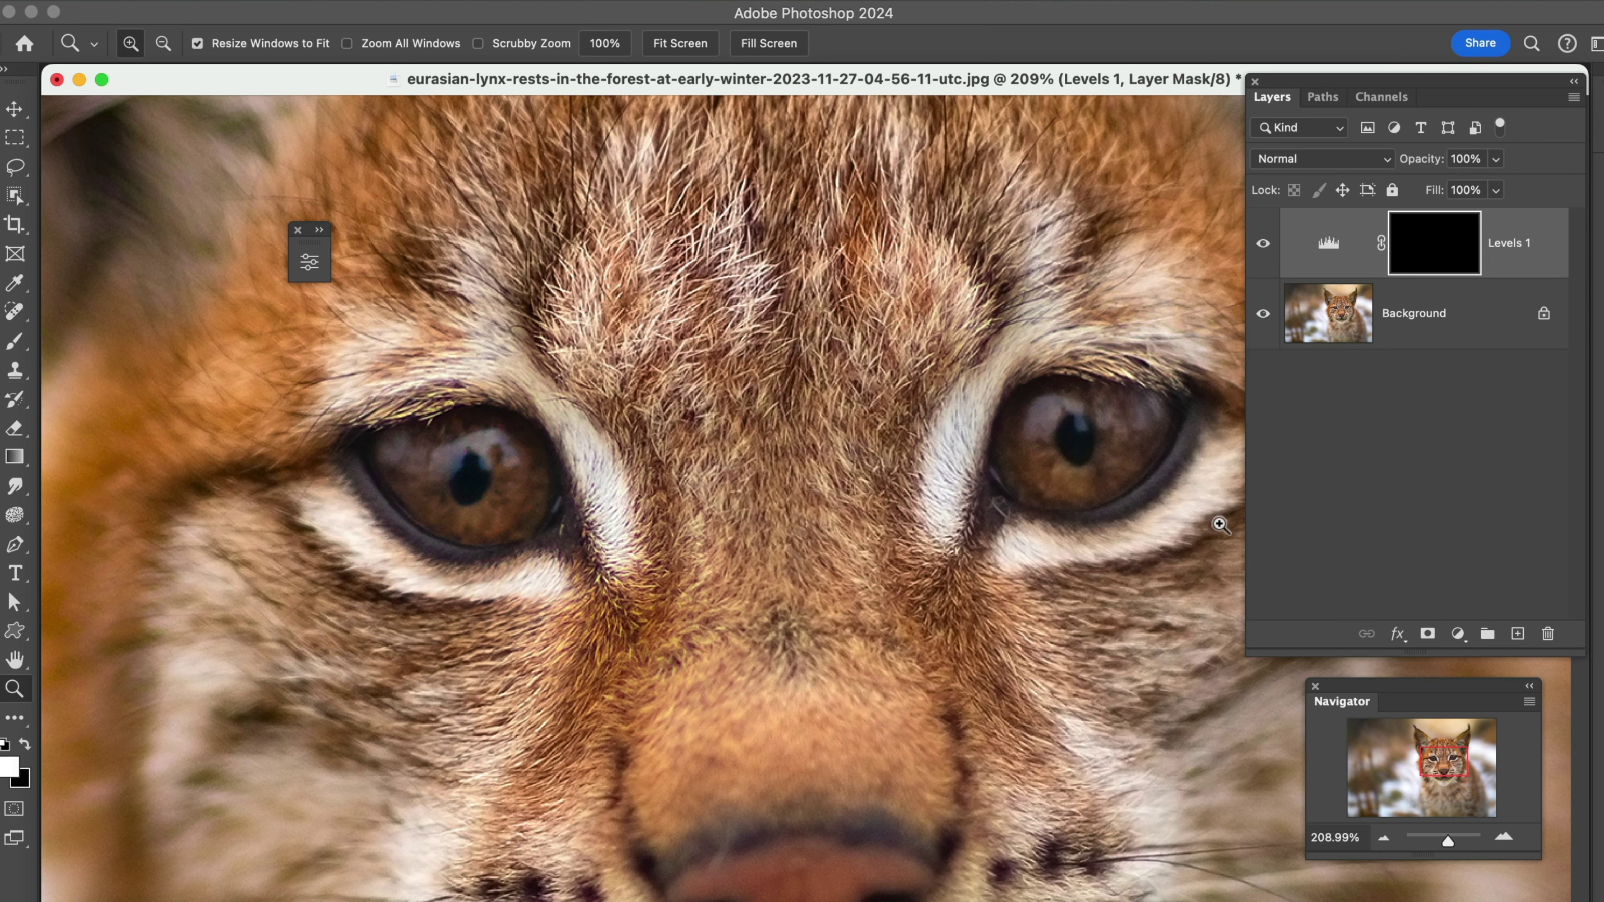
{"action": "left_click", "coordinate": [14, 341]}
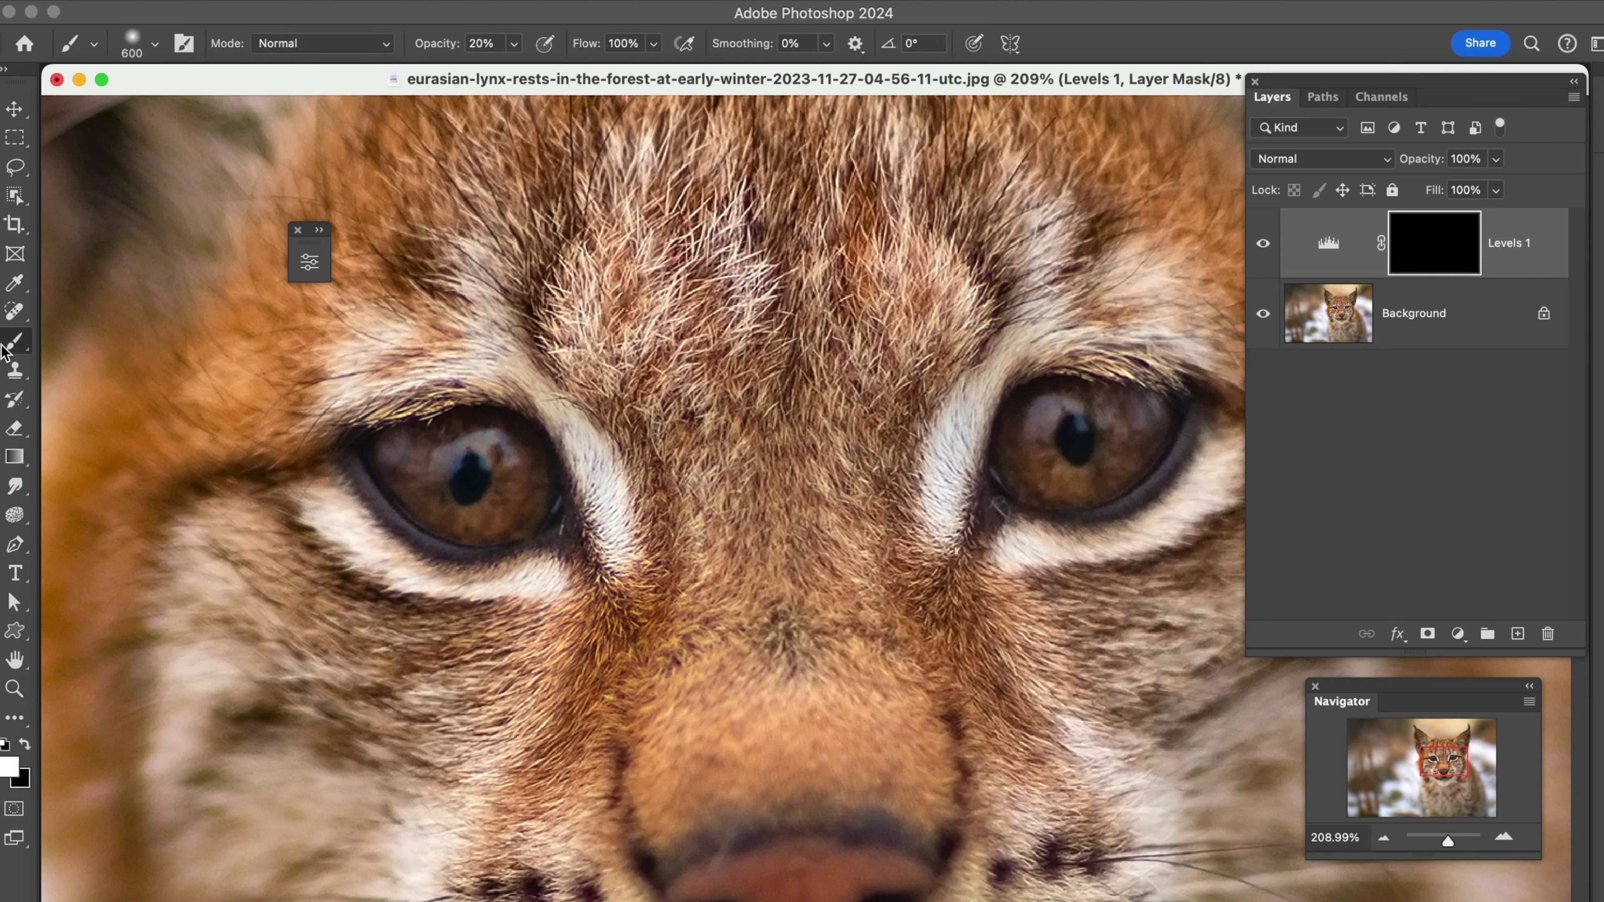
{"action": "key", "text": "bracketleft"}
{"action": "key", "text": "bracketleft"}
{"action": "key", "text": "bracketleft"}
{"action": "key", "text": "bracketleft"}
{"action": "key", "text": "bracketleft"}
{"action": "key", "text": "bracketleft"}
{"action": "key", "text": "bracketleft"}
{"action": "key", "text": "bracketleft"}
{"action": "key", "text": "bracketleft"}
{"action": "key", "text": "bracketleft"}
{"action": "key", "text": "bracketleft"}
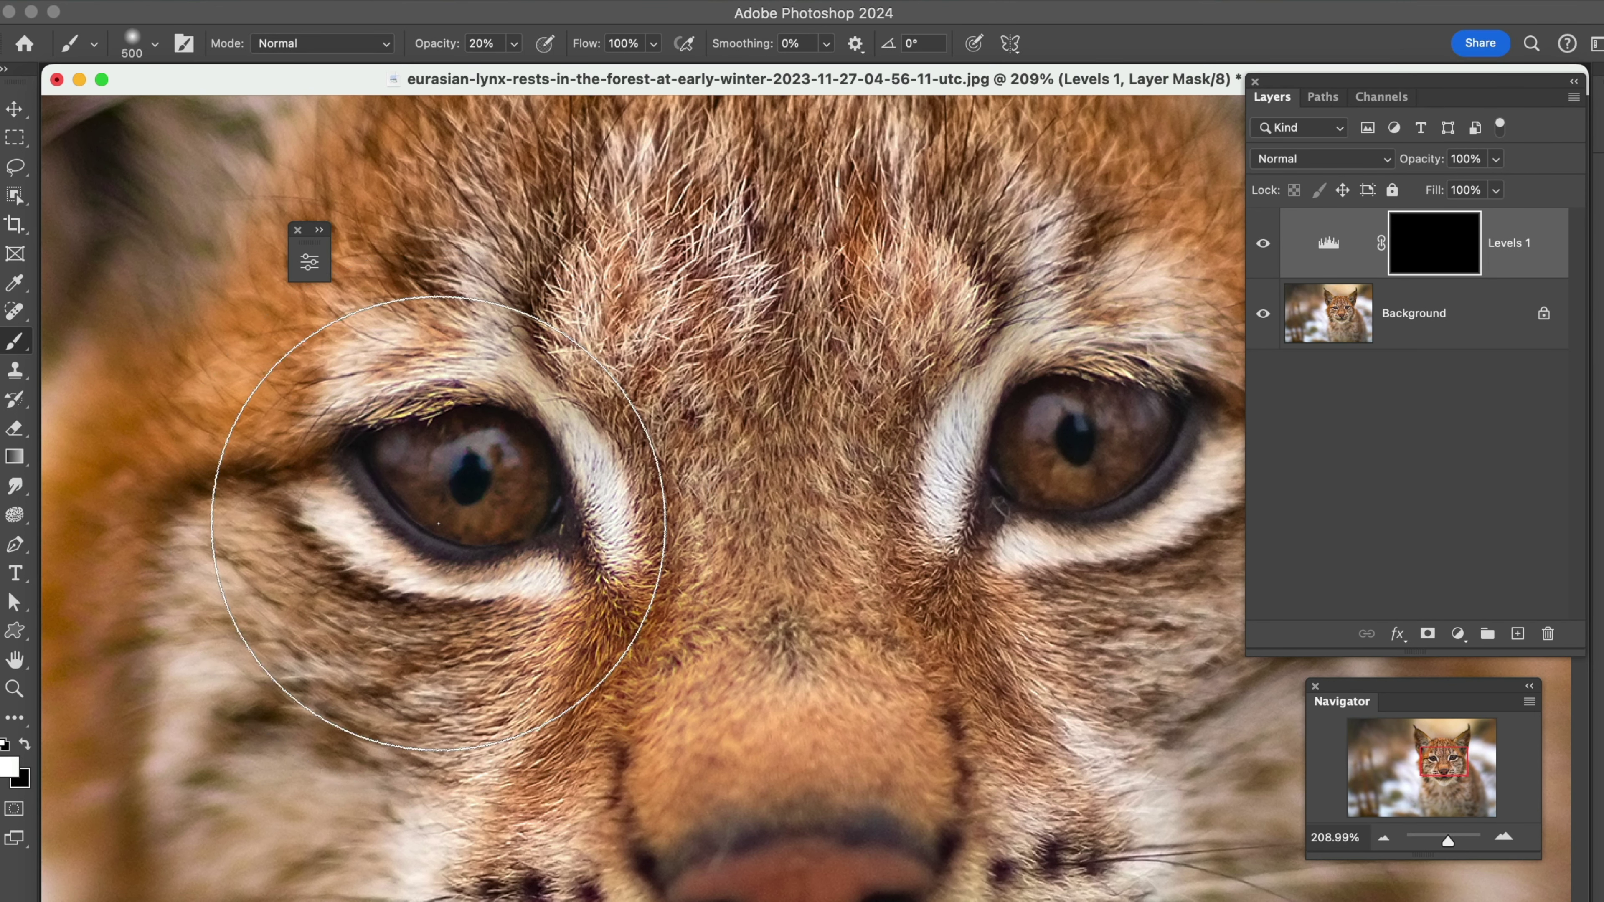
{"action": "key", "text": "bracketleft"}
{"action": "key", "text": "bracketleft"}
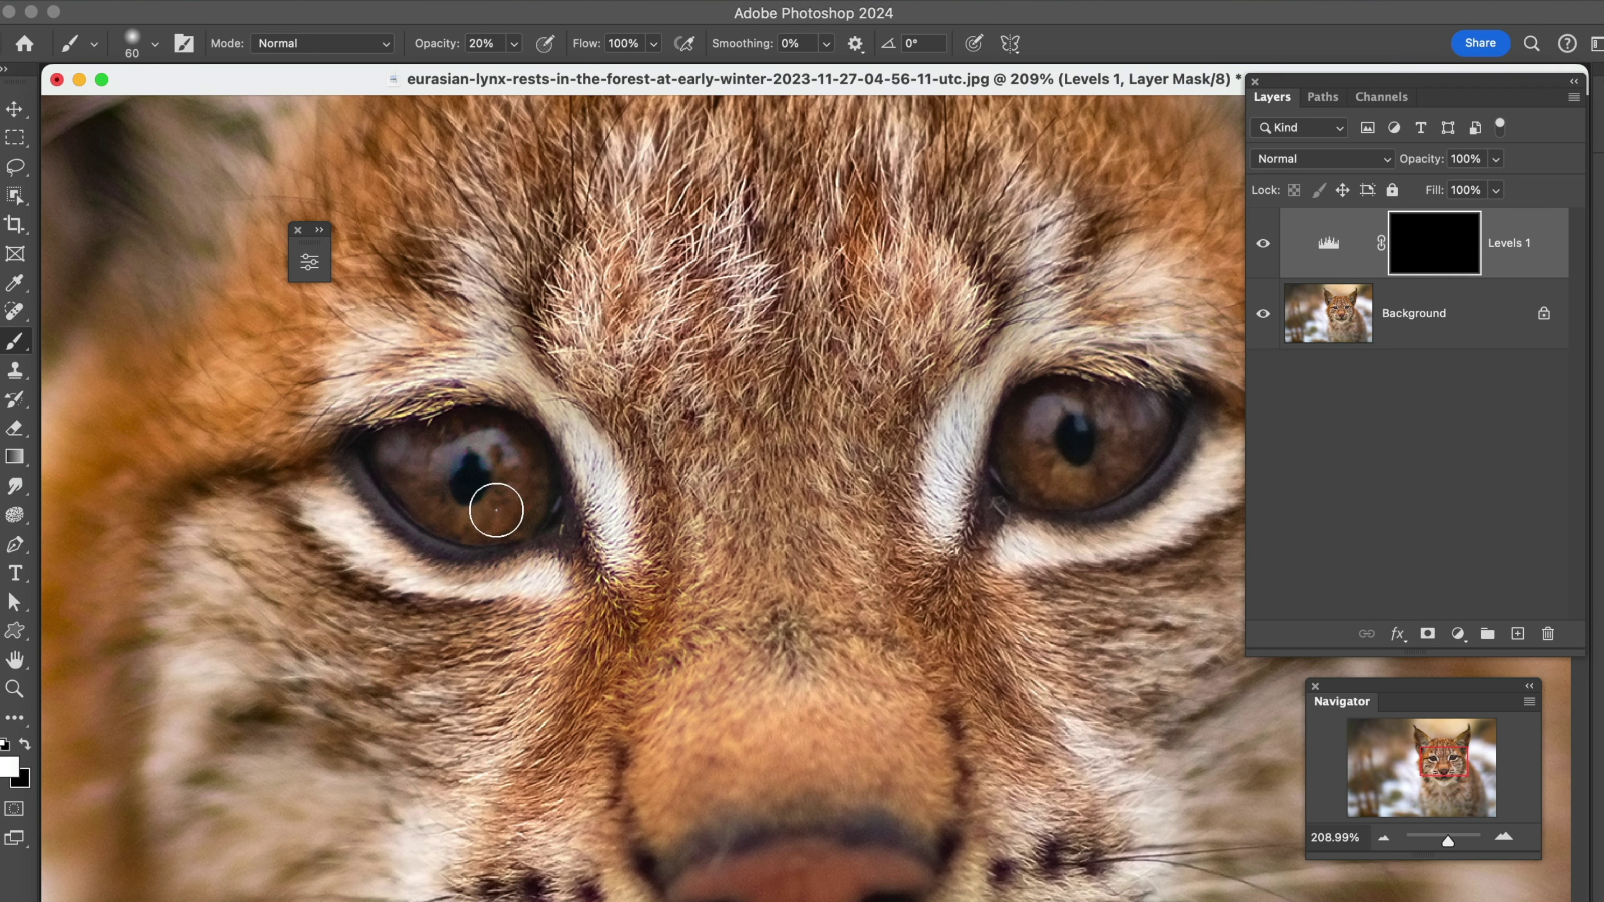
{"action": "left_click_drag", "start_coordinate": [446, 45], "coordinate": [565, 59]}
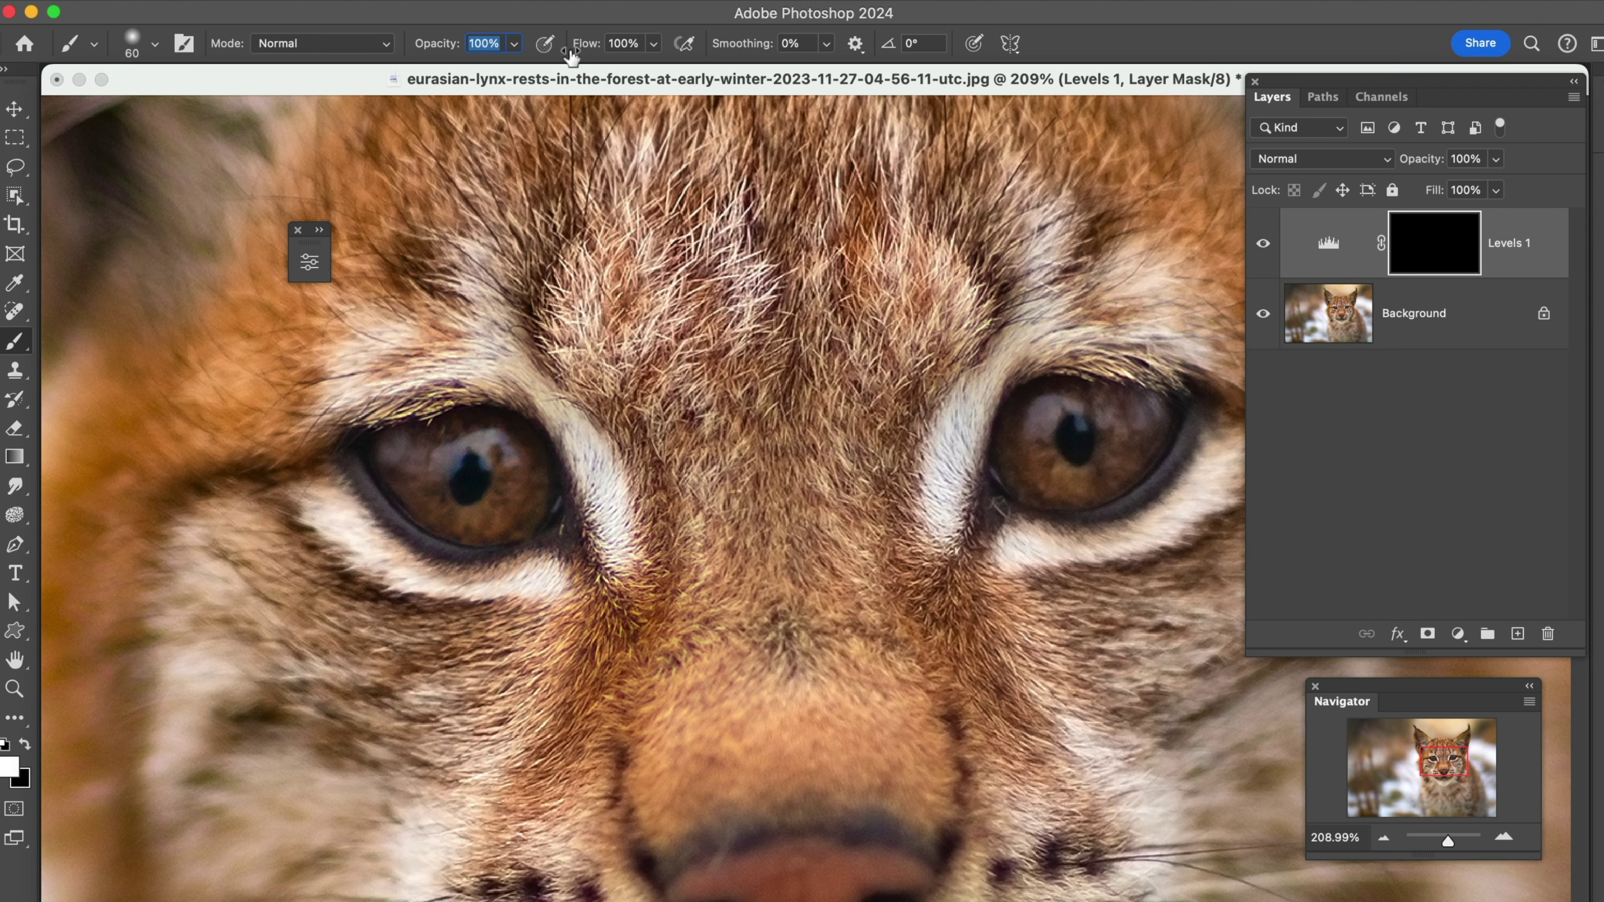
{"action": "key", "text": "bracketleft"}
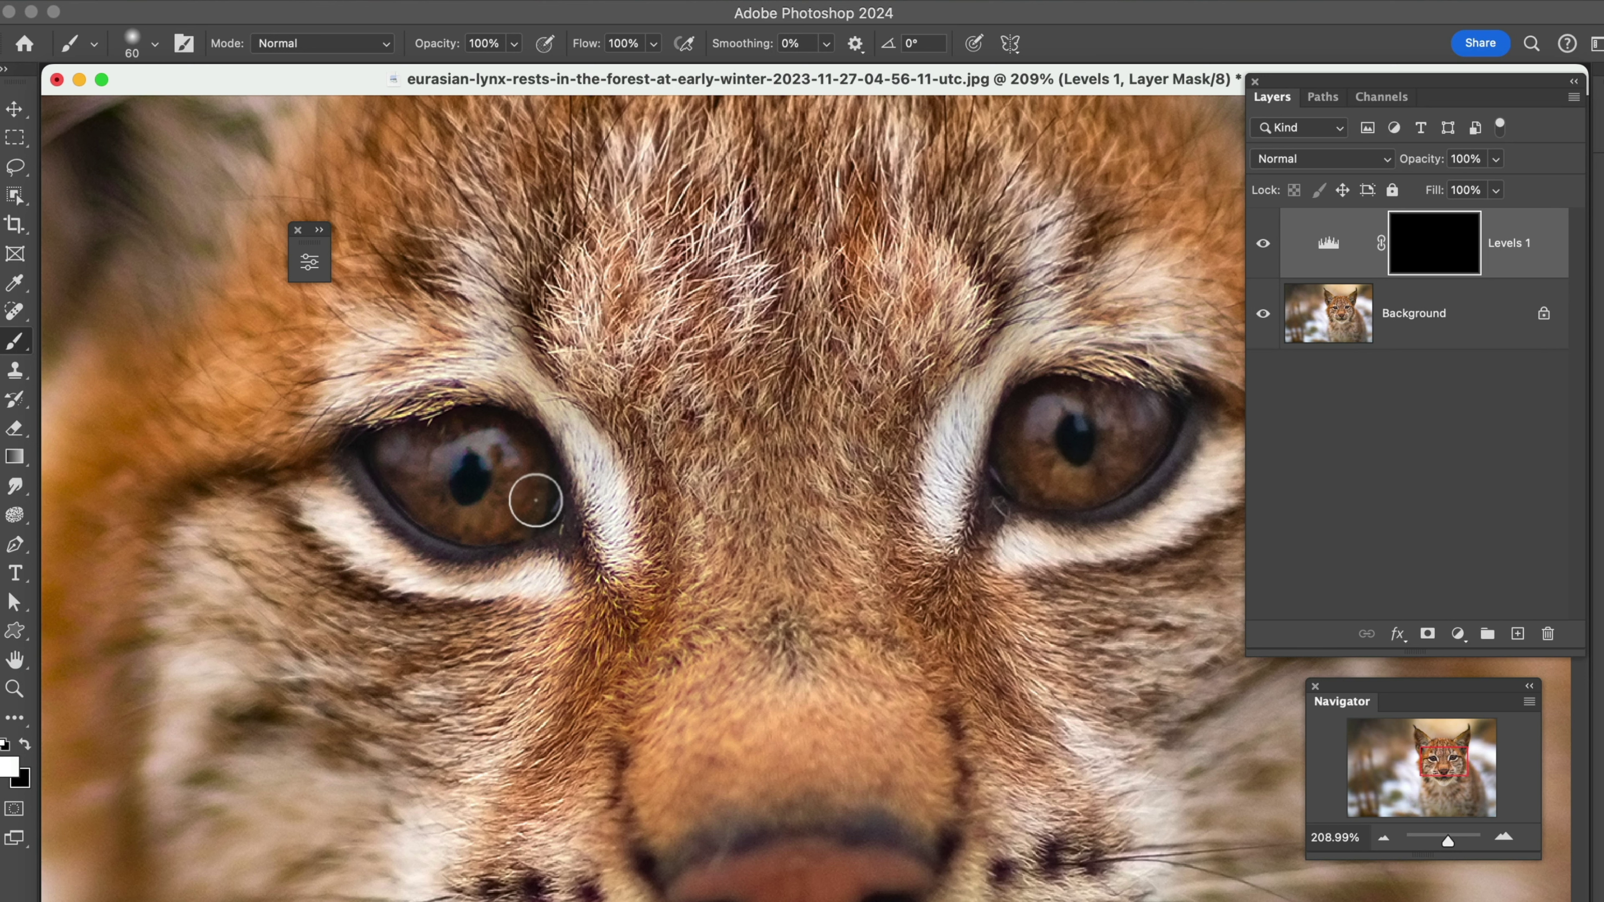
{"action": "key", "text": "bracketleft"}
{"action": "mouse_move", "coordinate": [519, 480]}
{"action": "left_mouse_down"}
{"action": "mouse_move", "coordinate": [464, 520]}
{"action": "mouse_move", "coordinate": [411, 488]}
{"action": "left_mouse_up"}
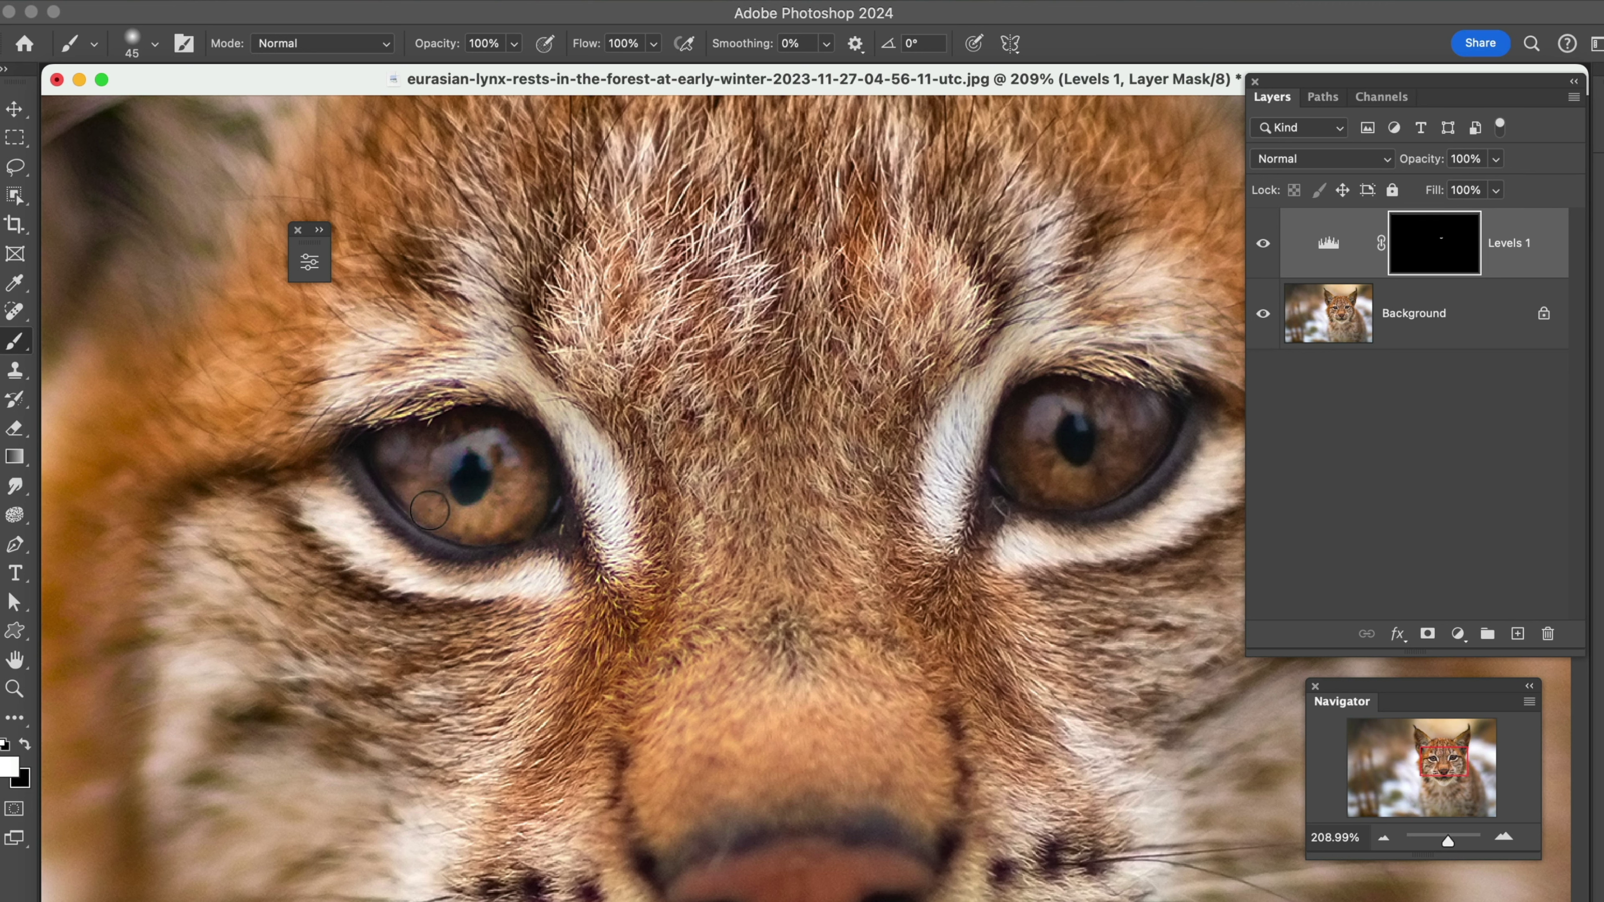
{"action": "mouse_move", "coordinate": [1124, 448]}
{"action": "left_mouse_down"}
{"action": "mouse_move", "coordinate": [1074, 477]}
{"action": "mouse_move", "coordinate": [1032, 472]}
{"action": "mouse_move", "coordinate": [1081, 472]}
{"action": "mouse_move", "coordinate": [1131, 436]}
{"action": "mouse_move", "coordinate": [1094, 469]}
{"action": "mouse_move", "coordinate": [1041, 472]}
{"action": "mouse_move", "coordinate": [1146, 459]}
{"action": "left_mouse_up"}
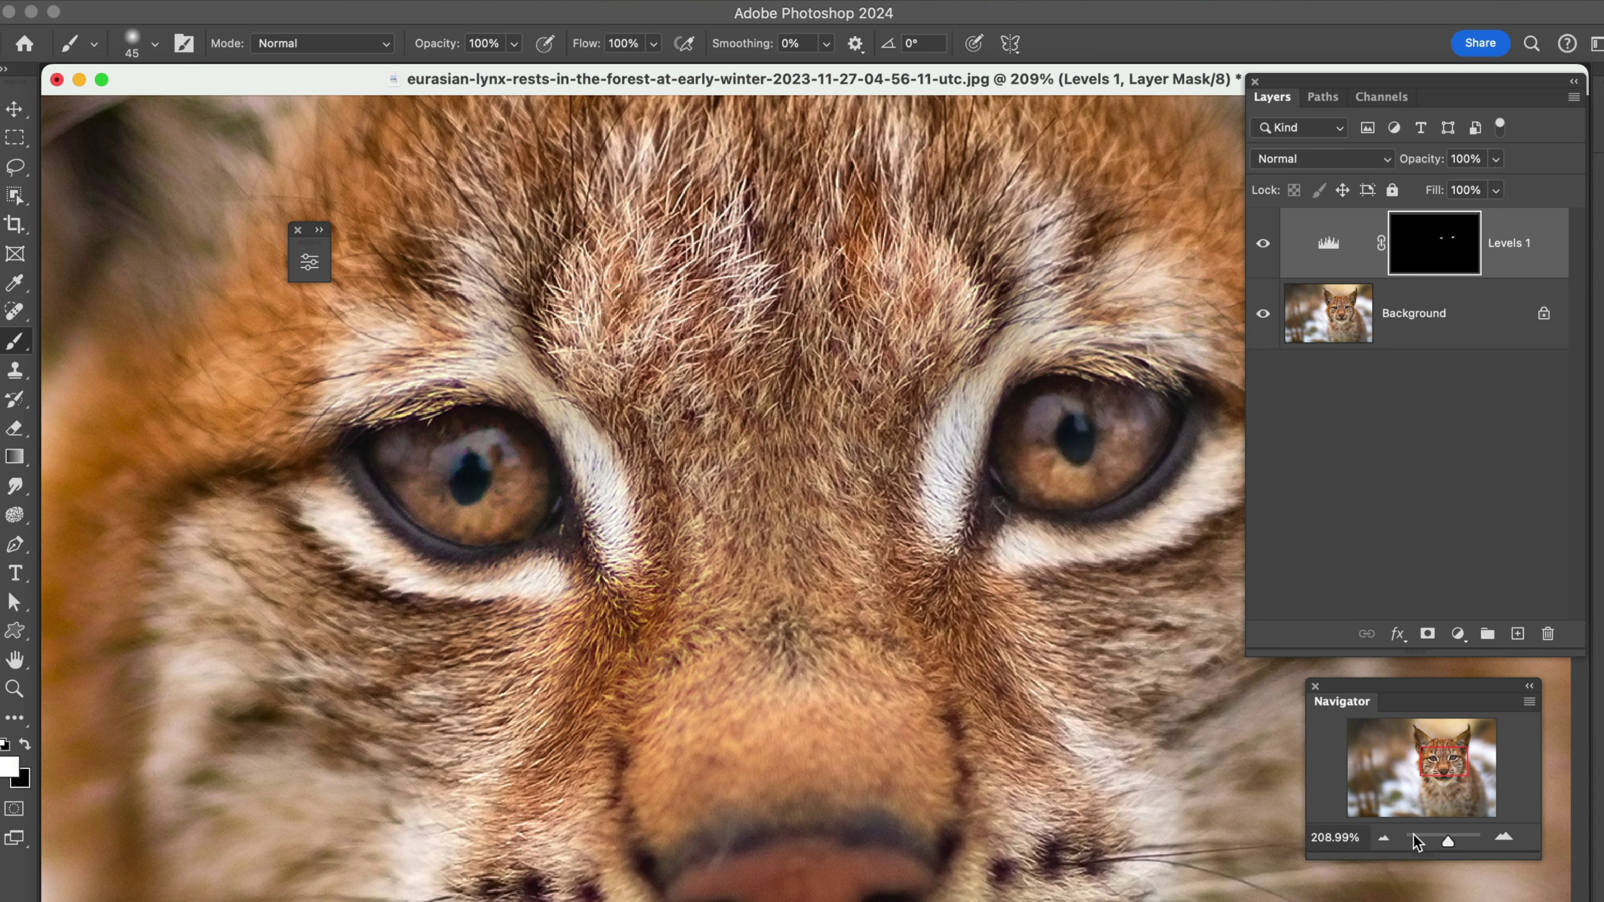
Step: Compare the lynx's whole face with the Levels layer hidden and shown
{"action": "left_click", "coordinate": [1385, 841]}
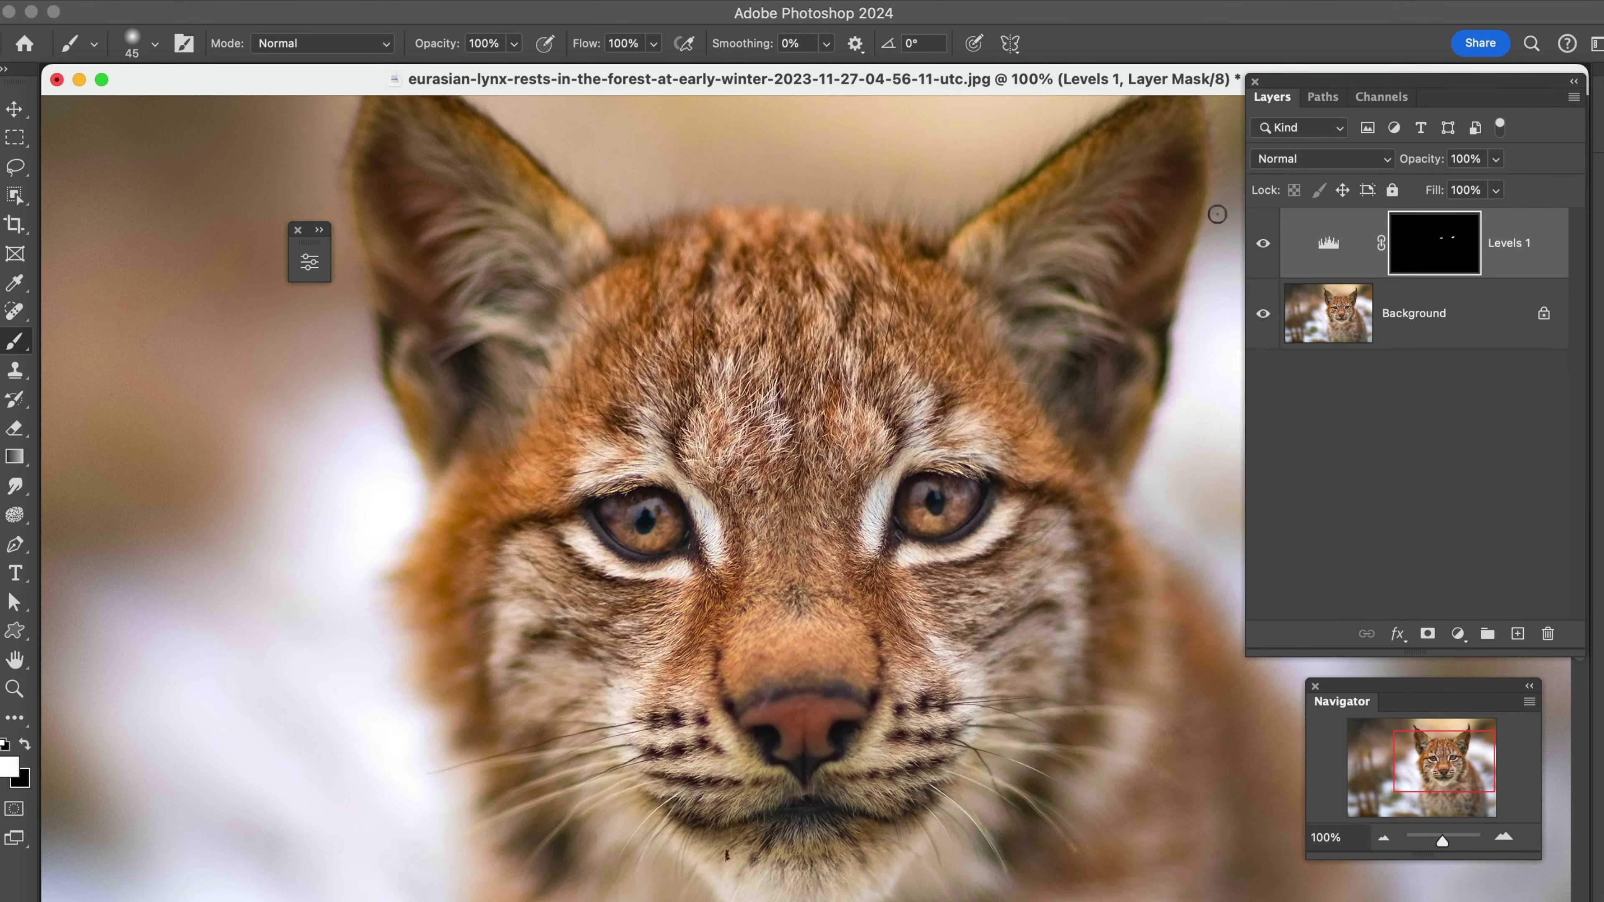
{"action": "left_click", "coordinate": [1261, 244]}
{"action": "left_click", "coordinate": [1261, 244]}
Step: Add a Solid Color fill layer in a near-white color above the Levels layer
{"action": "left_click", "coordinate": [1458, 634]}
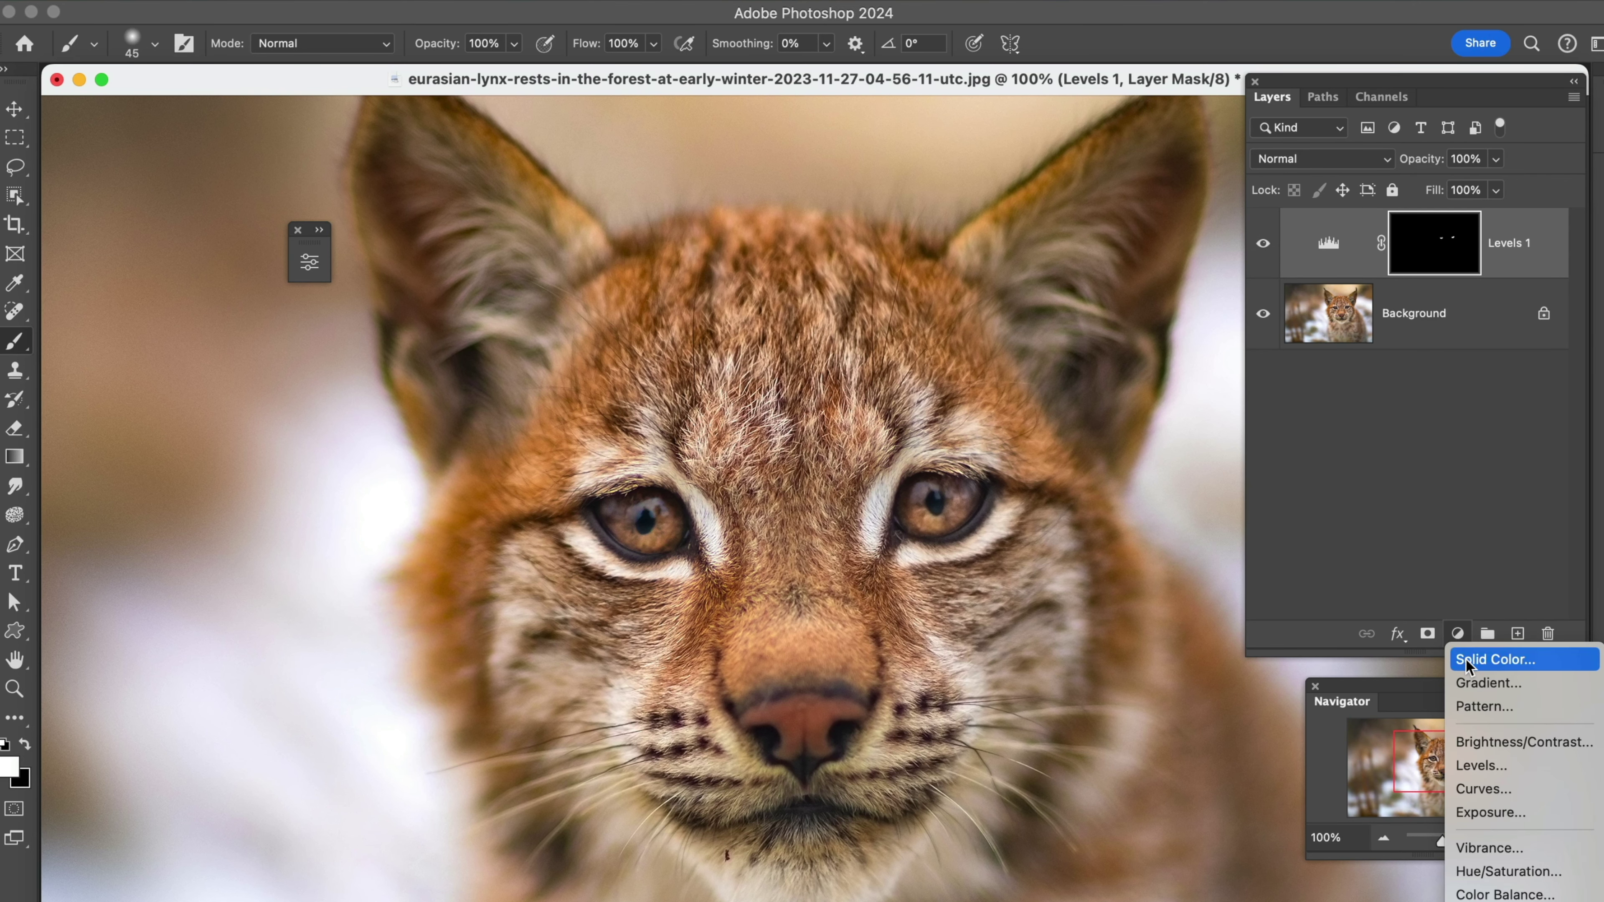
{"action": "left_click", "coordinate": [1466, 660]}
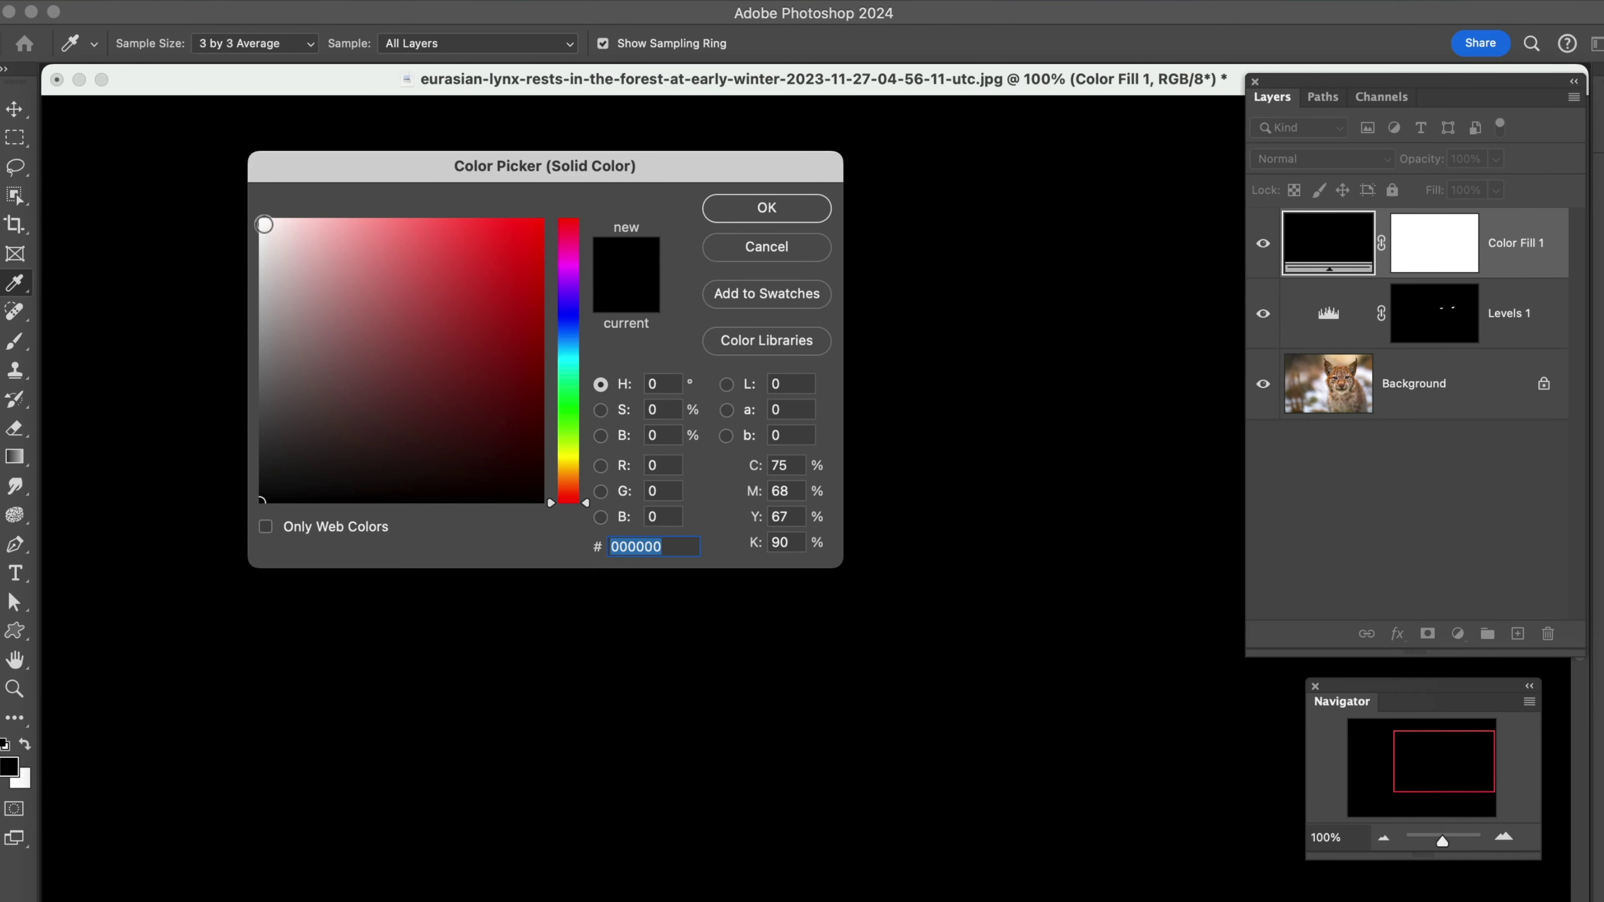
{"action": "left_click", "coordinate": [264, 224]}
{"action": "left_click", "coordinate": [751, 212]}
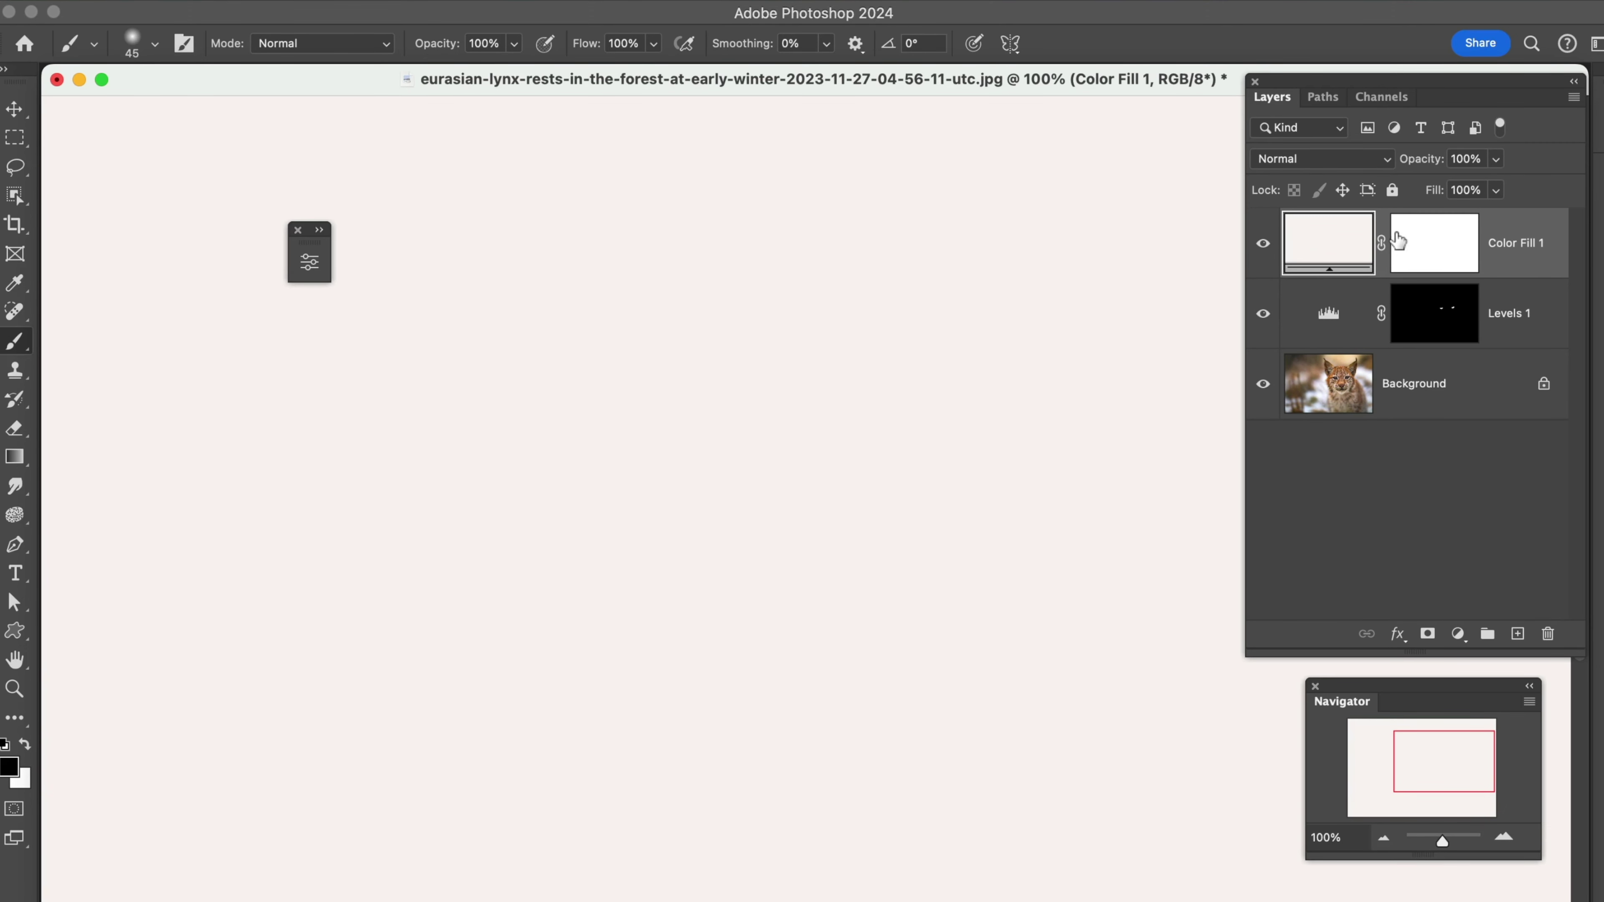
Step: Invert the Solid Color layer's mask to black and dab one white highlight into each lynx eye with the 45-pixel brush
{"action": "left_click", "coordinate": [1444, 253]}
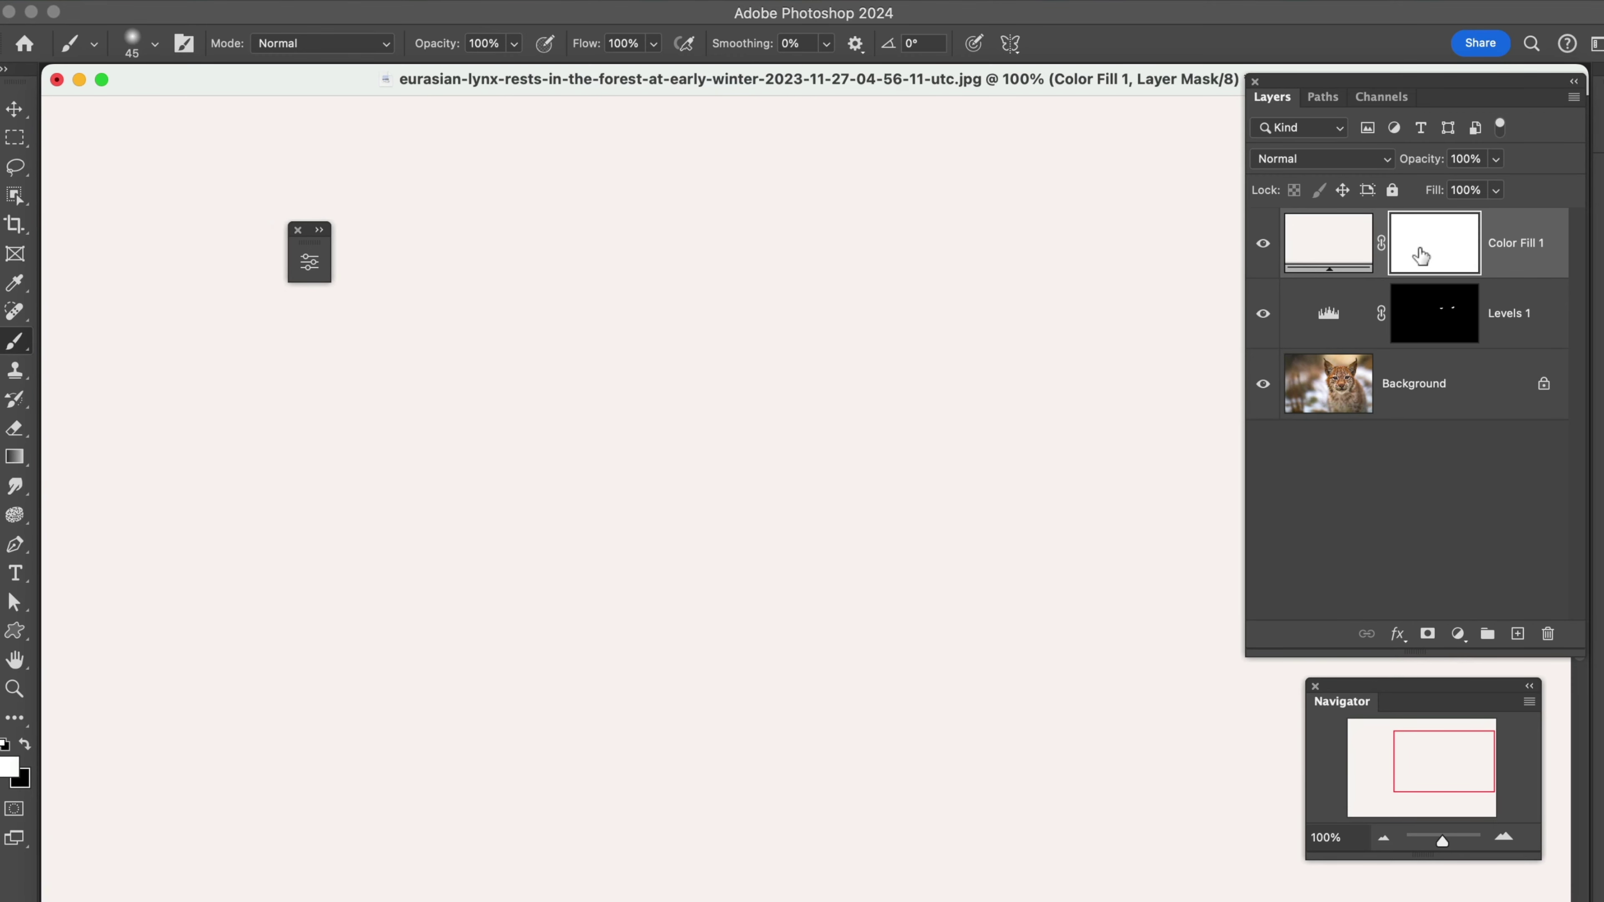
{"action": "key", "text": "super+i"}
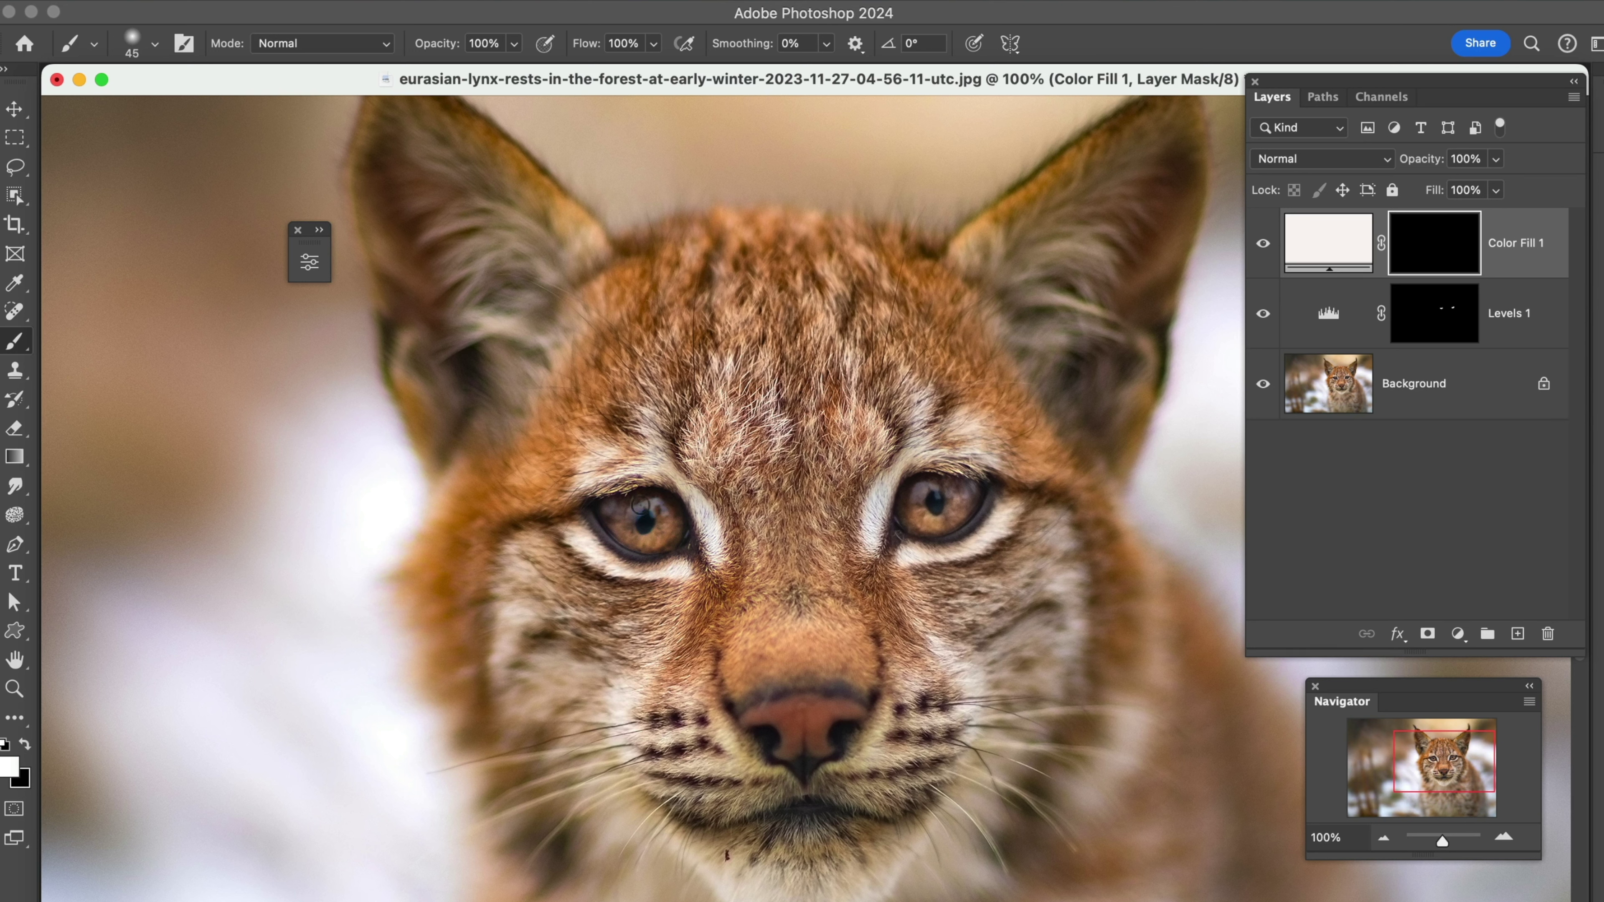
{"action": "left_click", "coordinate": [636, 506]}
{"action": "left_click", "coordinate": [926, 485]}
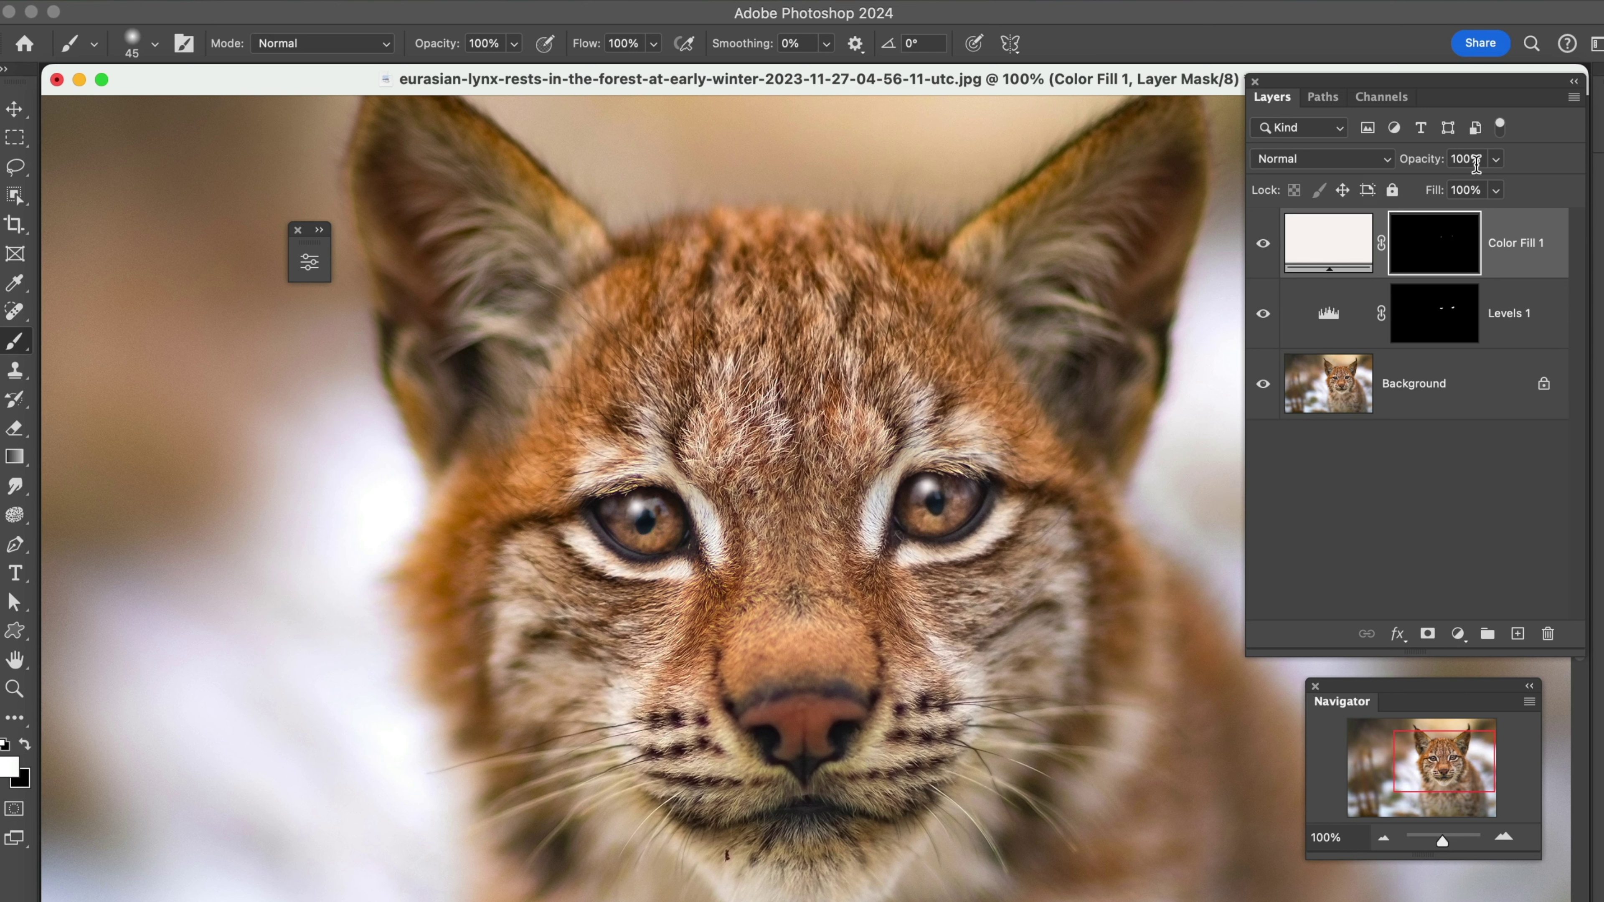
Step: Set the Color Fill layer's opacity to 86% and compare the brightened lynx eyes with the Background layer alone
{"action": "left_click_drag", "start_coordinate": [1441, 161], "coordinate": [1433, 161]}
{"action": "left_click", "coordinate": [1264, 385]}
{"action": "left_click", "coordinate": [1264, 385]}
{"action": "scroll", "coordinate": [1185, 316], "scroll_direction": "right", "scroll_amount": 5}
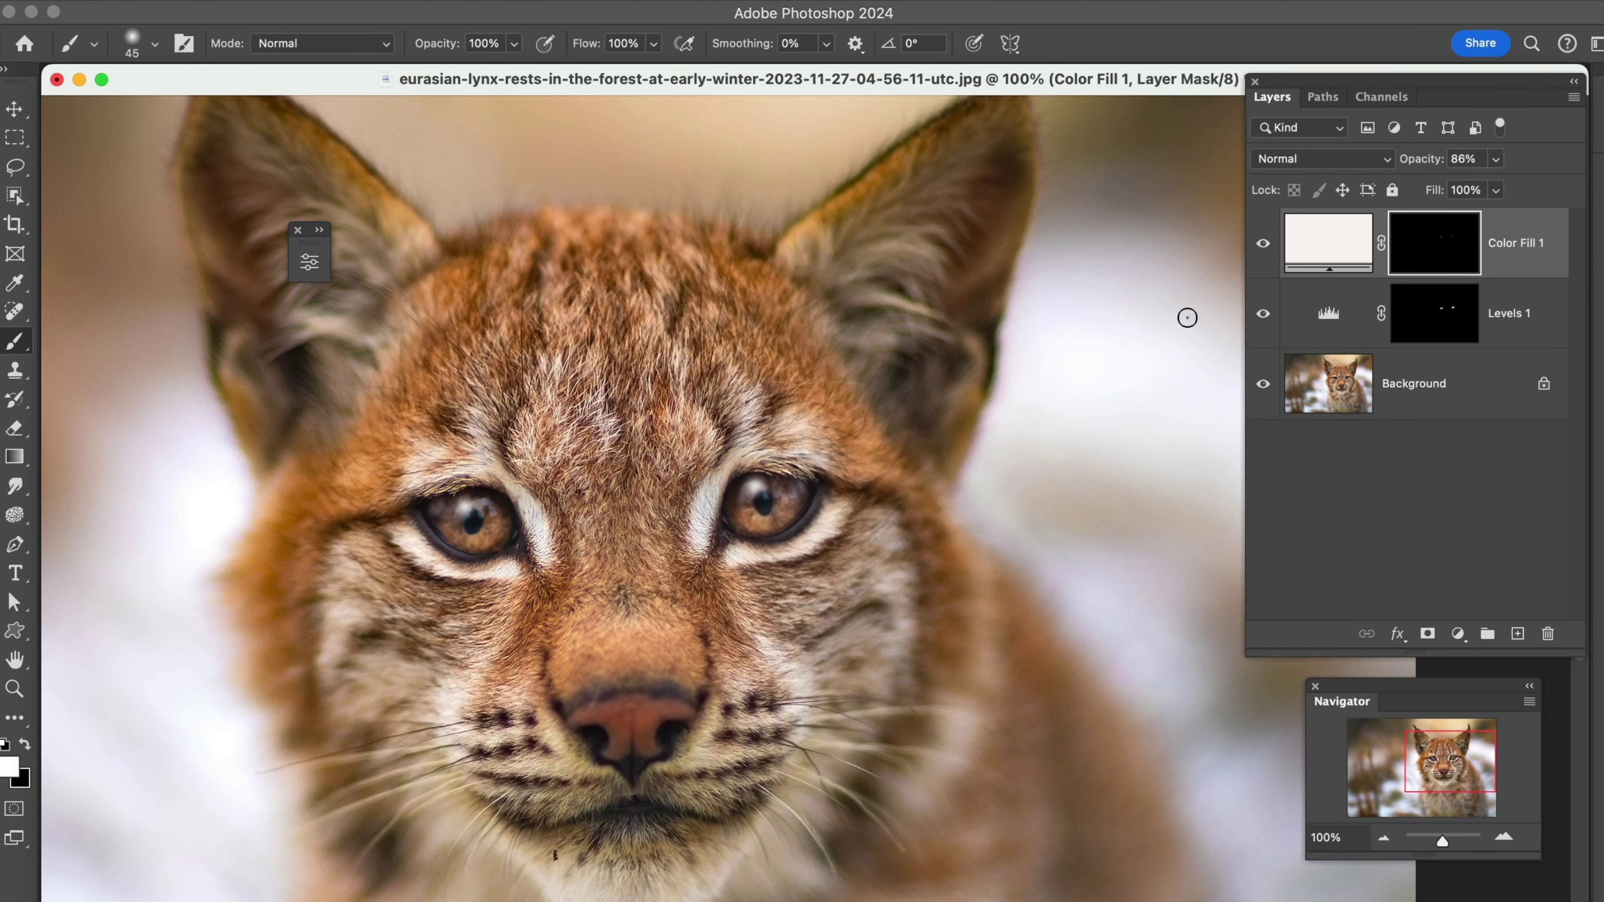
{"action": "left_click", "coordinate": [1263, 385], "text": "alt"}
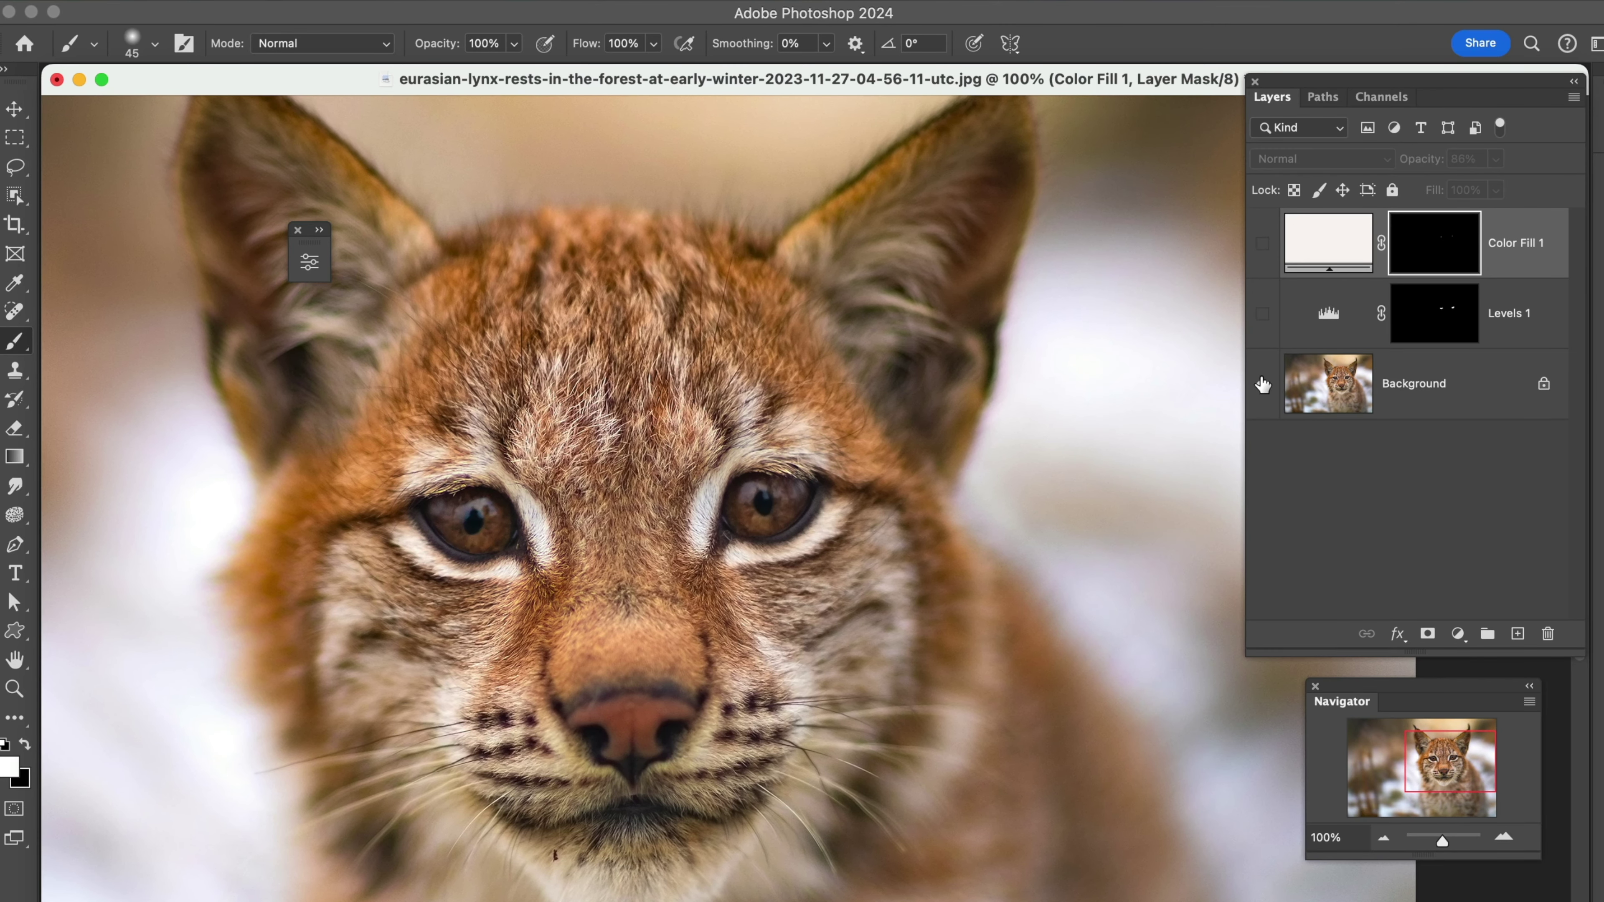
{"action": "left_click", "coordinate": [1263, 385], "text": "alt"}
{"action": "left_click", "coordinate": [1263, 384], "text": "alt"}
{"action": "left_click", "coordinate": [1263, 385], "text": "alt"}
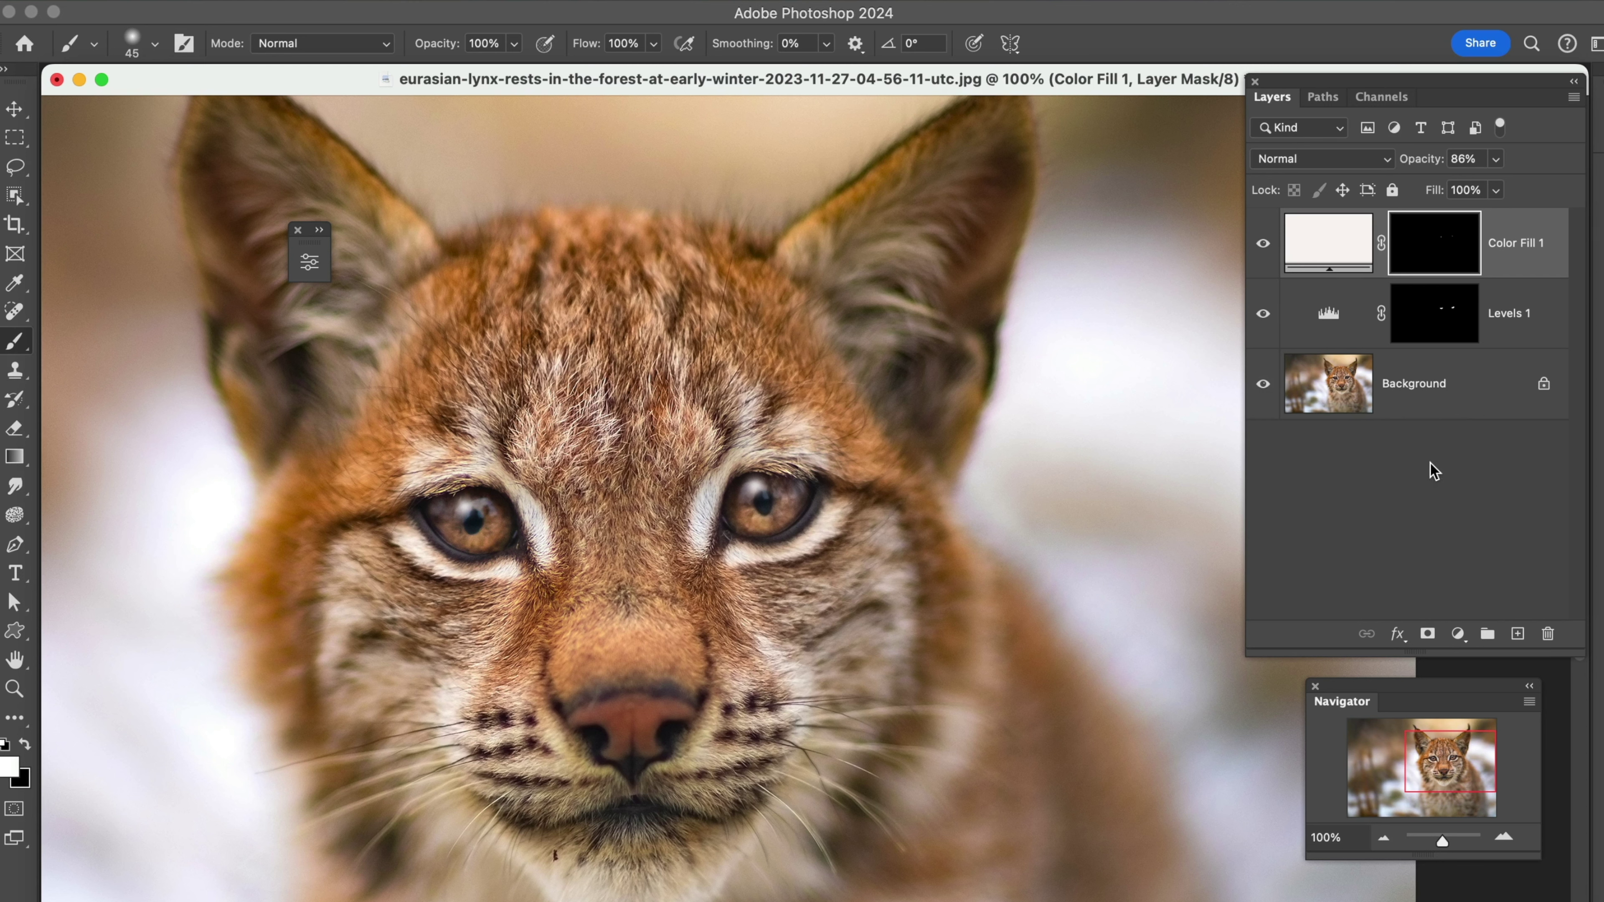
Step: Add a Levels adjustment layer above the Color Fill layer, raise its black input to darken shadows, and invert its mask to black
{"action": "left_click", "coordinate": [1456, 633]}
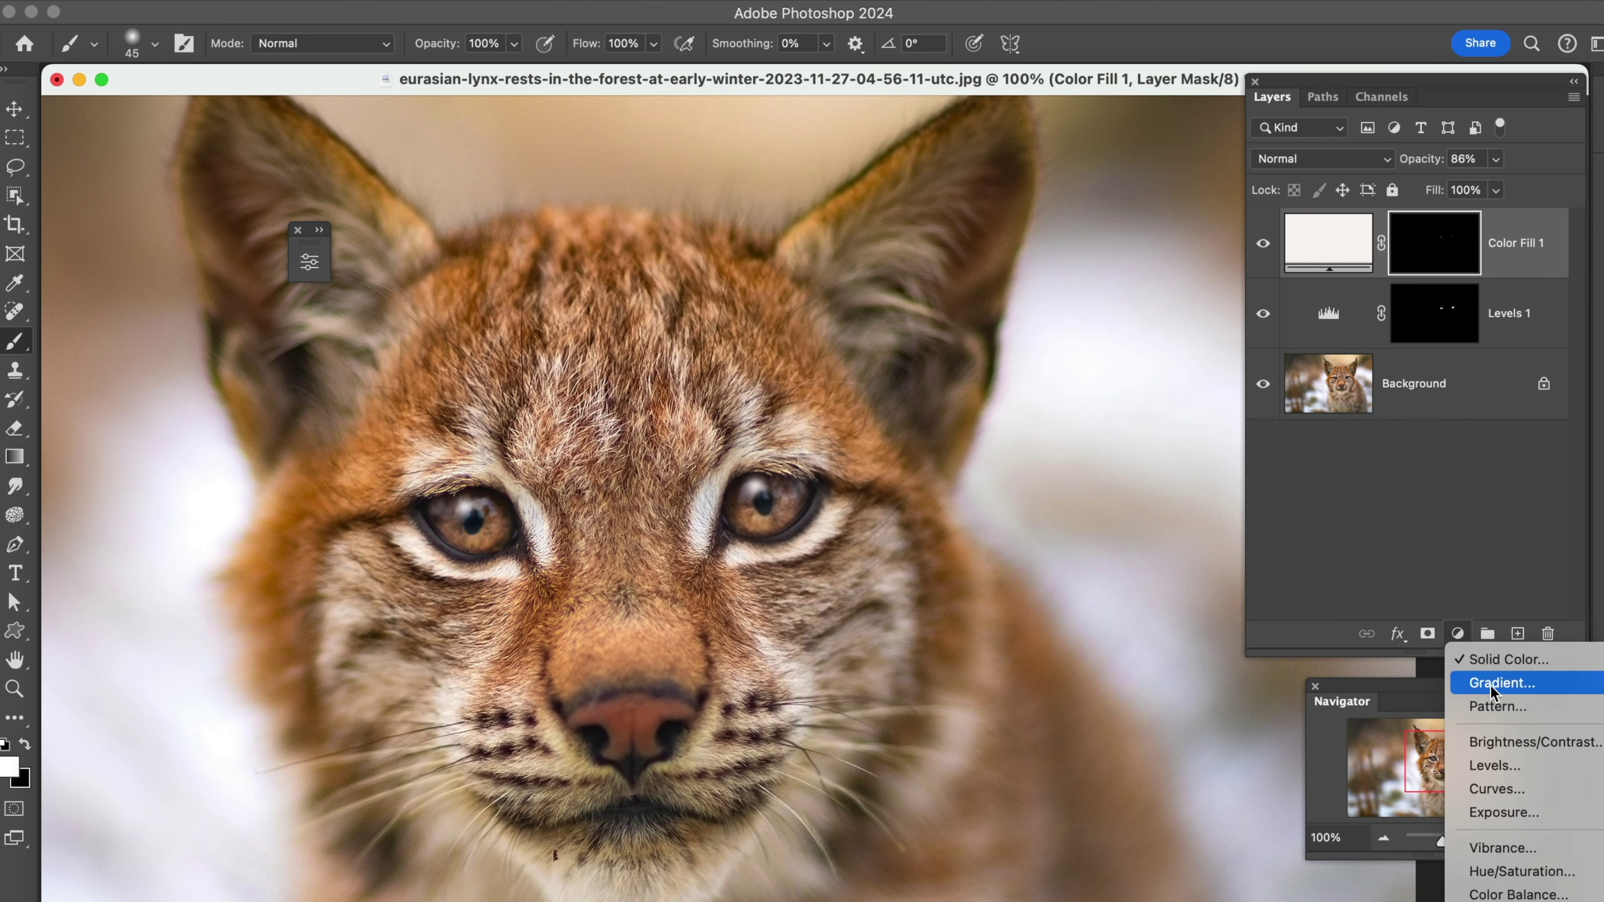
{"action": "left_click", "coordinate": [1492, 766]}
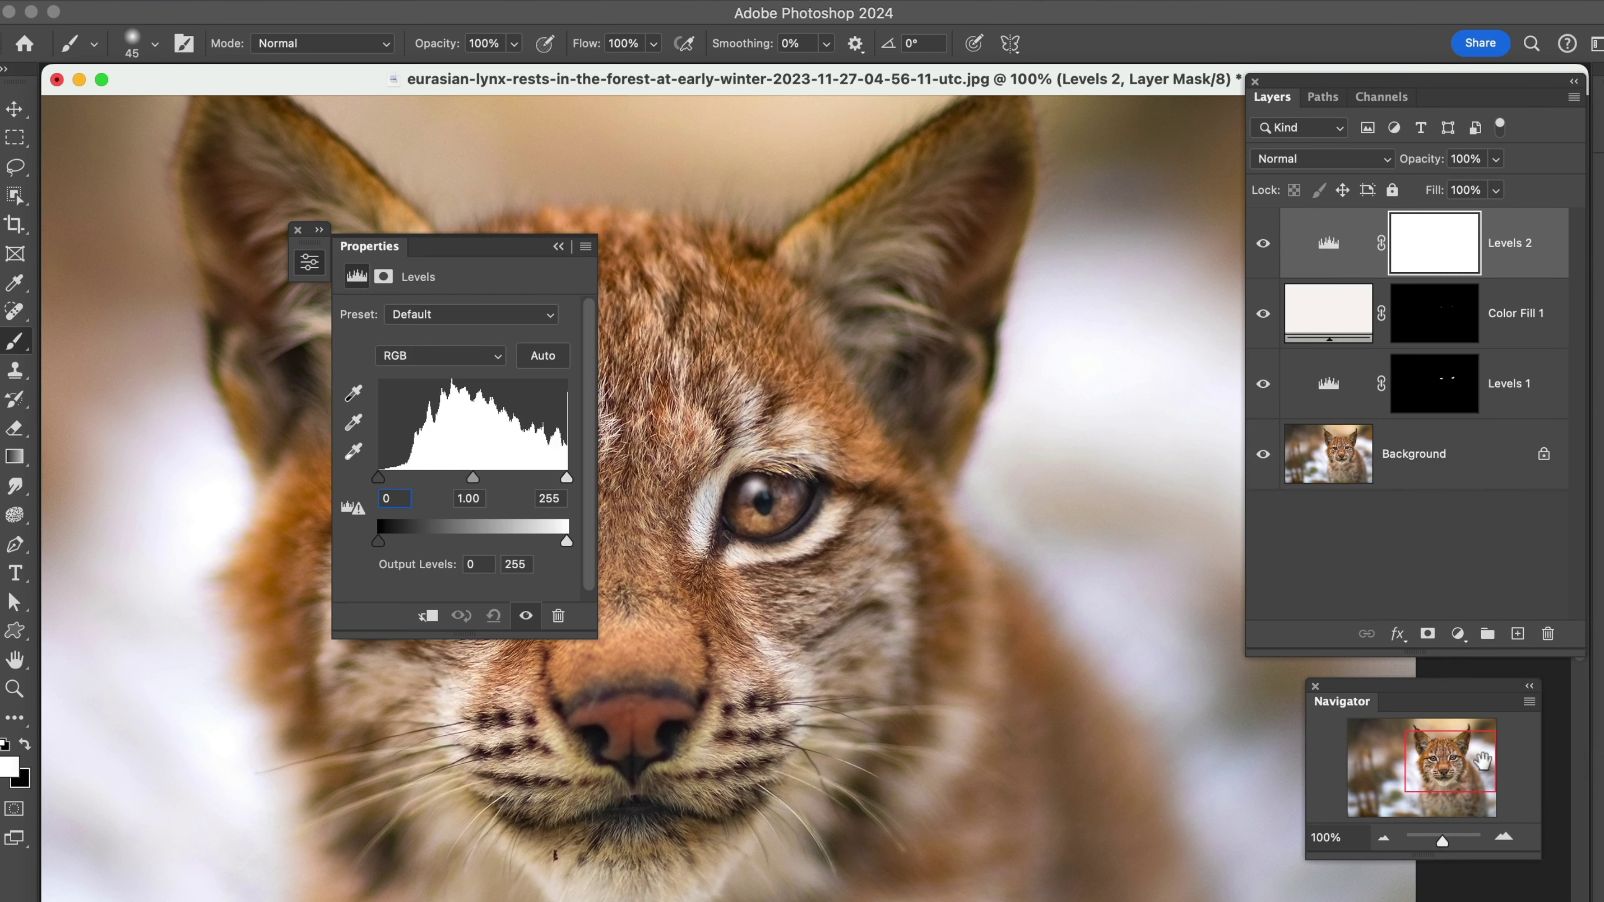
{"action": "left_click_drag", "start_coordinate": [379, 485], "coordinate": [419, 479]}
{"action": "left_click", "coordinate": [1435, 239]}
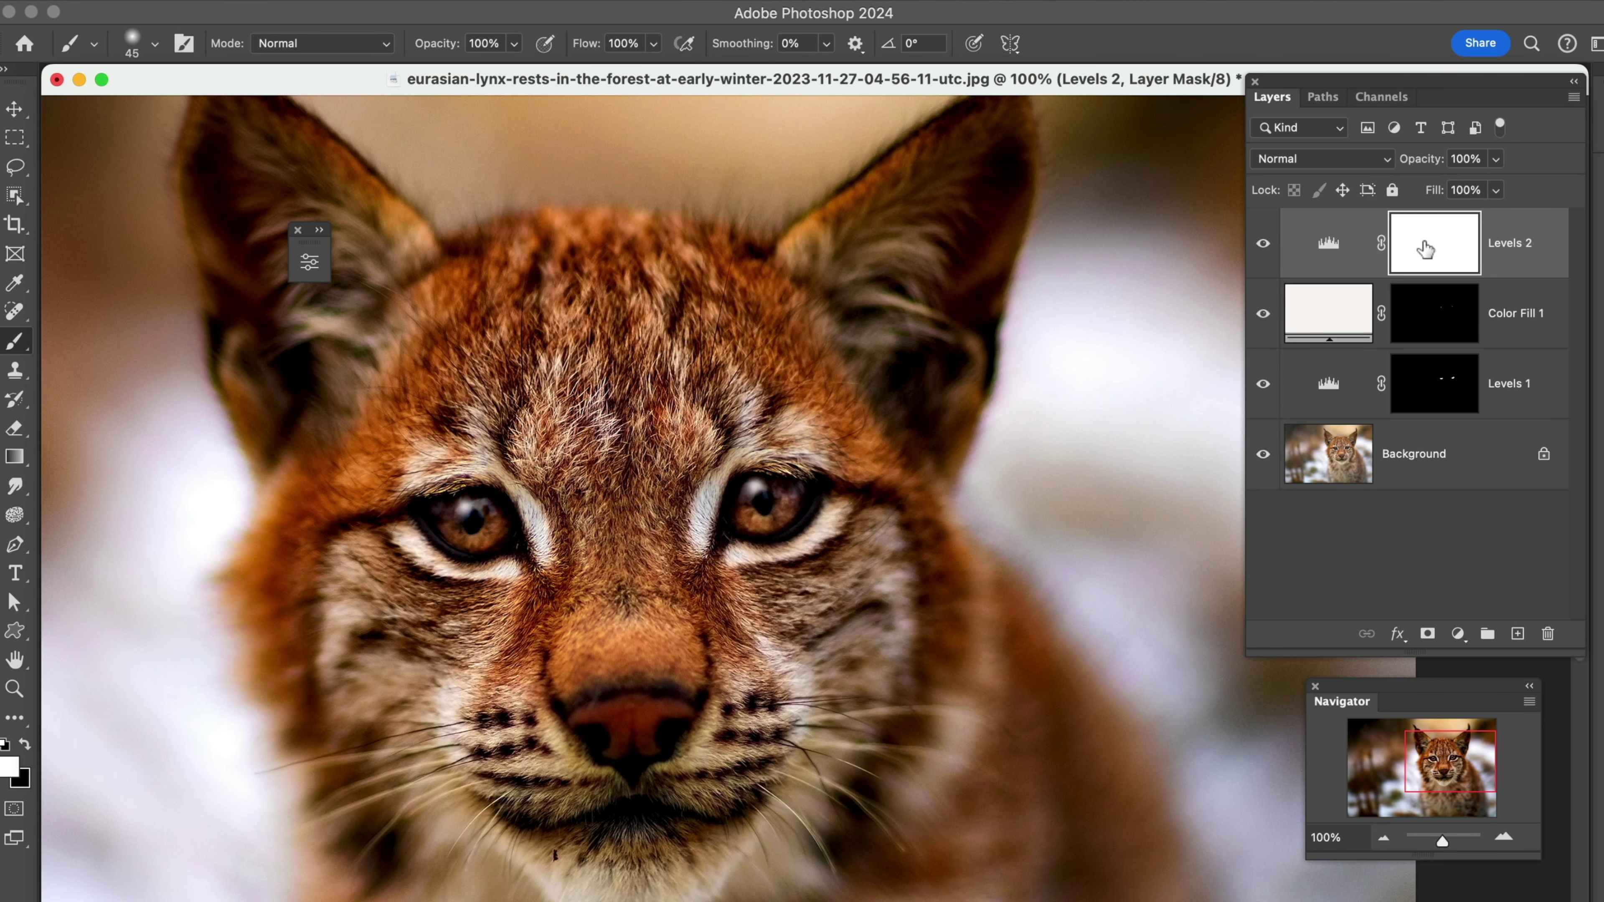
{"action": "key", "text": "super+i"}
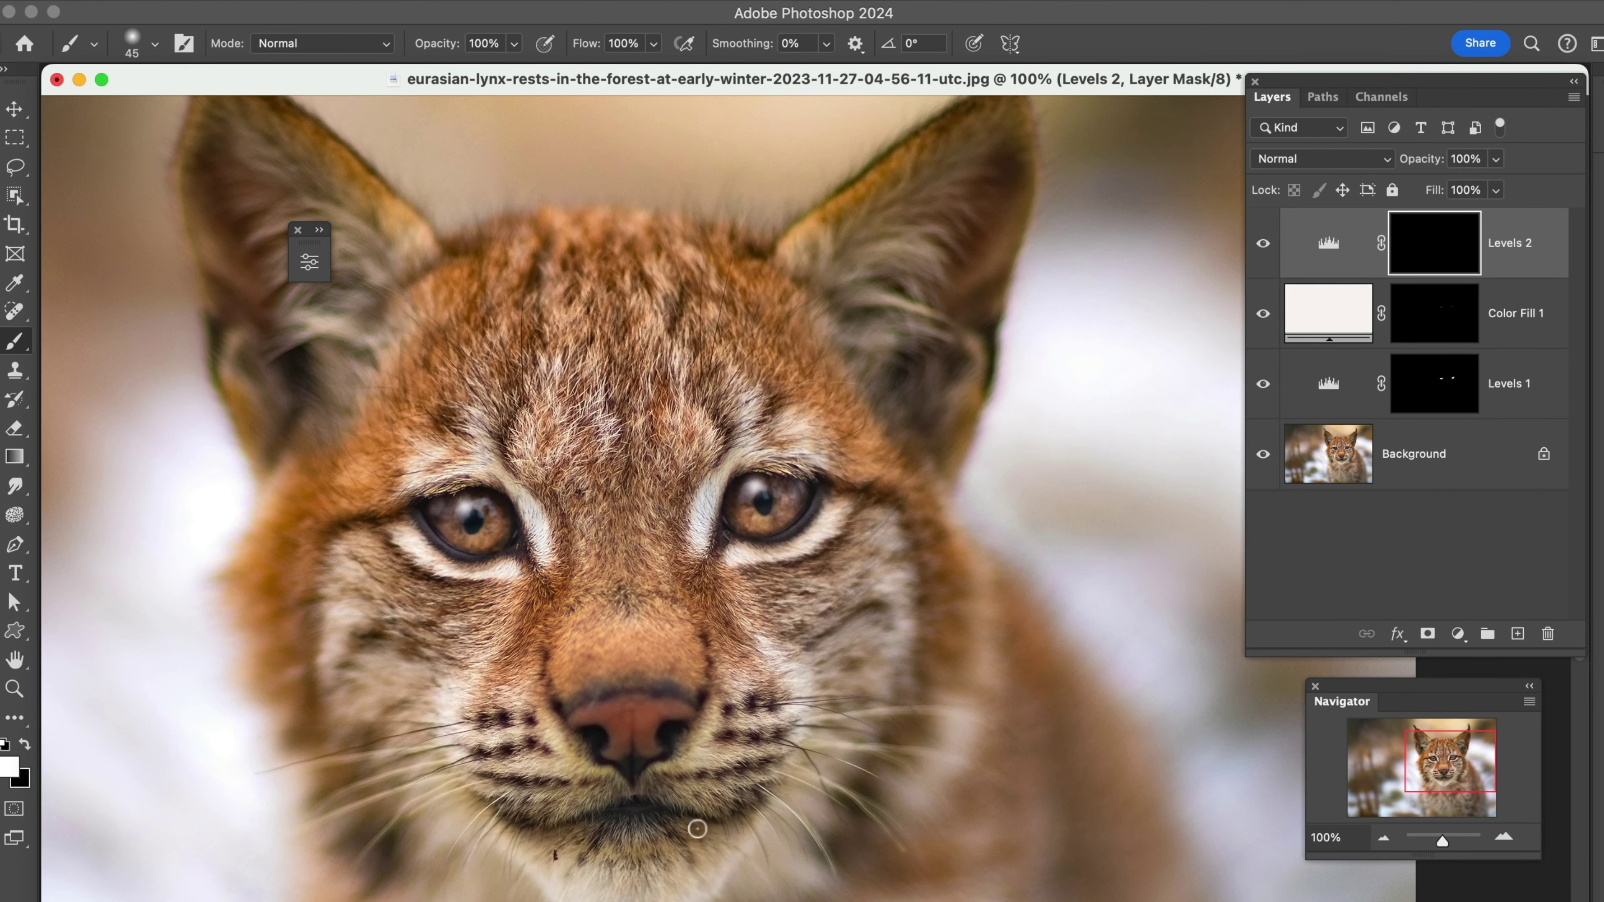
Step: Paint white on the new Levels mask over the lynx's mouth line, whisker spots and dark eye rims with the 45-pixel brush
{"action": "left_click_drag", "start_coordinate": [627, 806], "coordinate": [530, 821]}
{"action": "mouse_move", "coordinate": [669, 759]}
{"action": "left_mouse_down"}
{"action": "mouse_move", "coordinate": [709, 703]}
{"action": "mouse_move", "coordinate": [560, 699]}
{"action": "mouse_move", "coordinate": [602, 774]}
{"action": "mouse_move", "coordinate": [569, 734]}
{"action": "mouse_move", "coordinate": [512, 748]}
{"action": "left_mouse_up"}
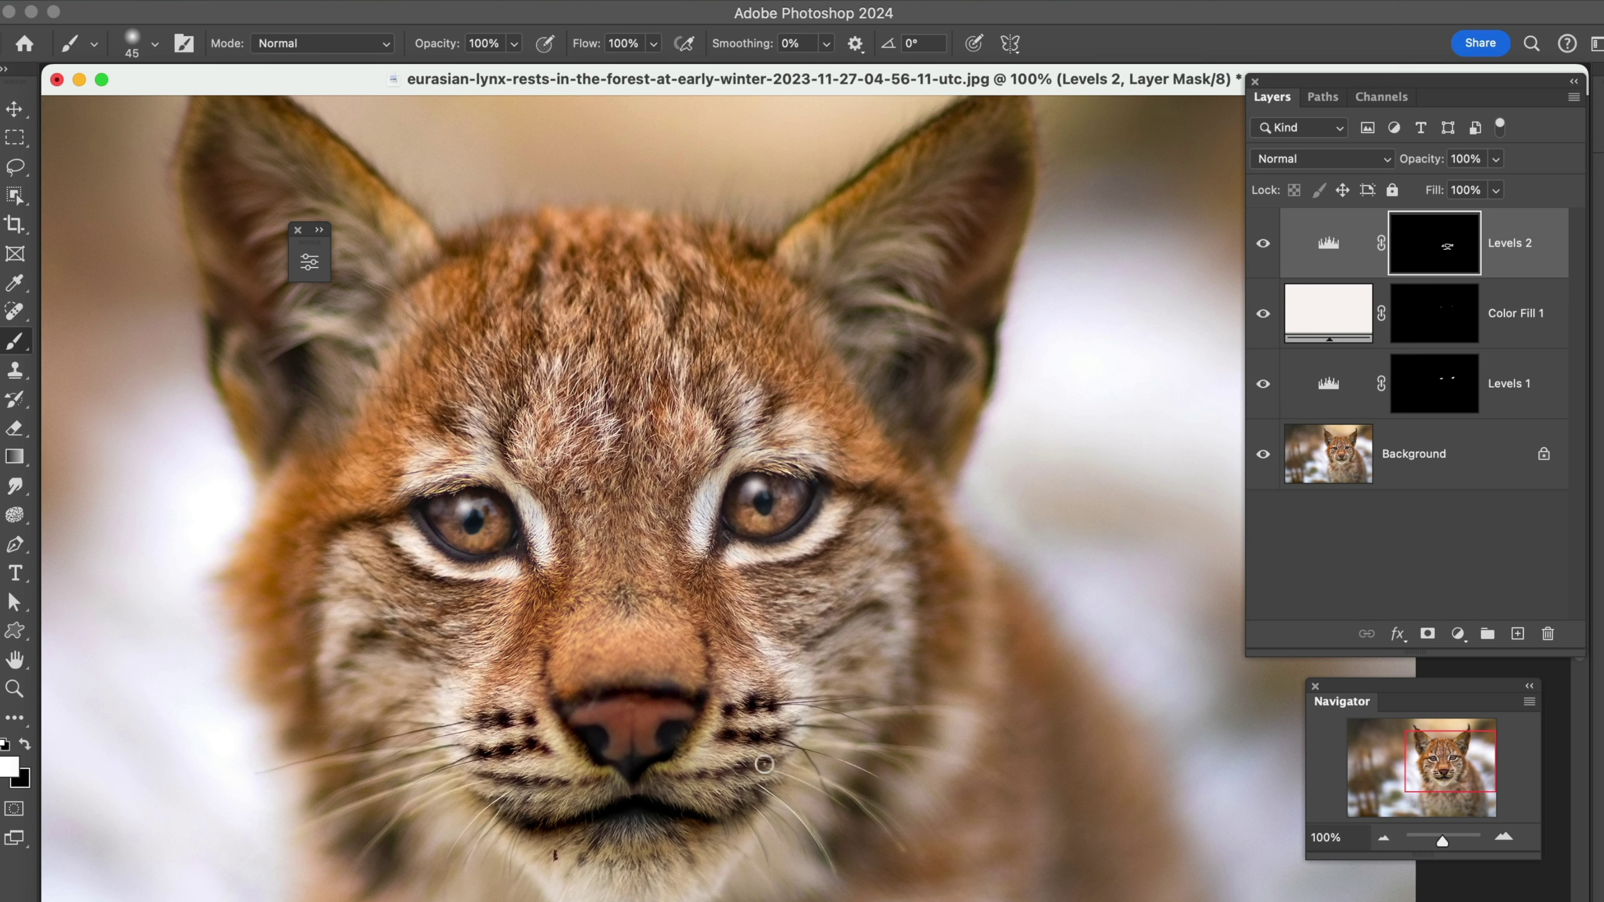
{"action": "mouse_move", "coordinate": [764, 765]}
{"action": "left_mouse_down"}
{"action": "mouse_move", "coordinate": [465, 786]}
{"action": "mouse_move", "coordinate": [565, 807]}
{"action": "mouse_move", "coordinate": [544, 823]}
{"action": "mouse_move", "coordinate": [515, 818]}
{"action": "mouse_move", "coordinate": [688, 814]}
{"action": "mouse_move", "coordinate": [583, 856]}
{"action": "mouse_move", "coordinate": [709, 829]}
{"action": "mouse_move", "coordinate": [578, 836]}
{"action": "left_mouse_up"}
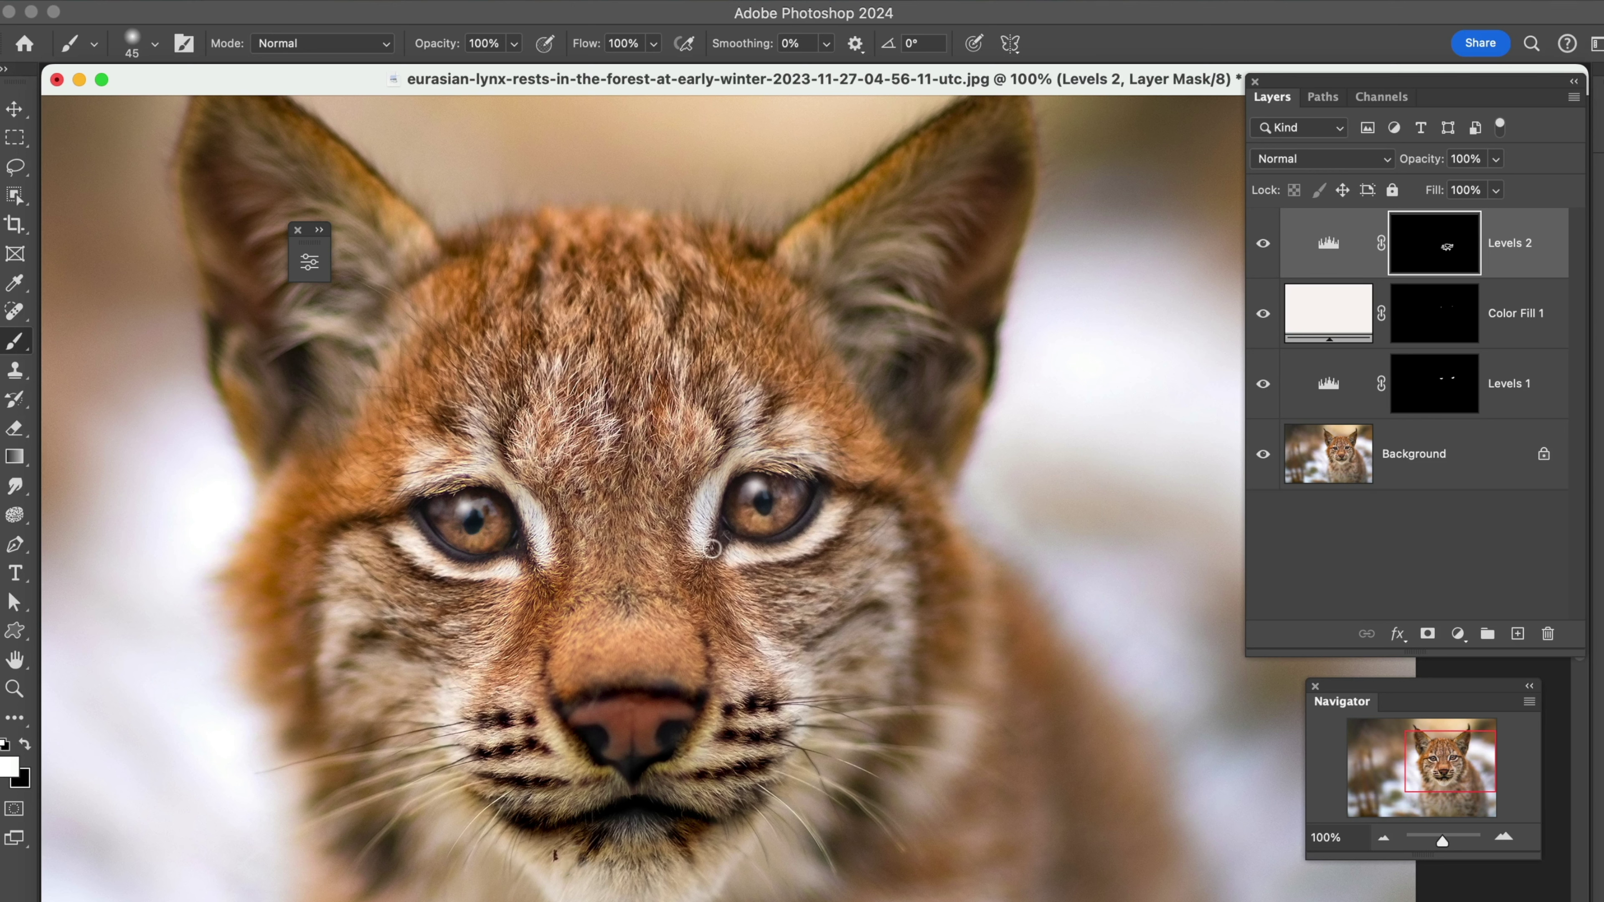
{"action": "mouse_move", "coordinate": [717, 543]}
{"action": "left_mouse_down"}
{"action": "mouse_move", "coordinate": [806, 539]}
{"action": "mouse_move", "coordinate": [826, 513]}
{"action": "mouse_move", "coordinate": [807, 473]}
{"action": "mouse_move", "coordinate": [819, 489]}
{"action": "mouse_move", "coordinate": [784, 537]}
{"action": "left_mouse_up"}
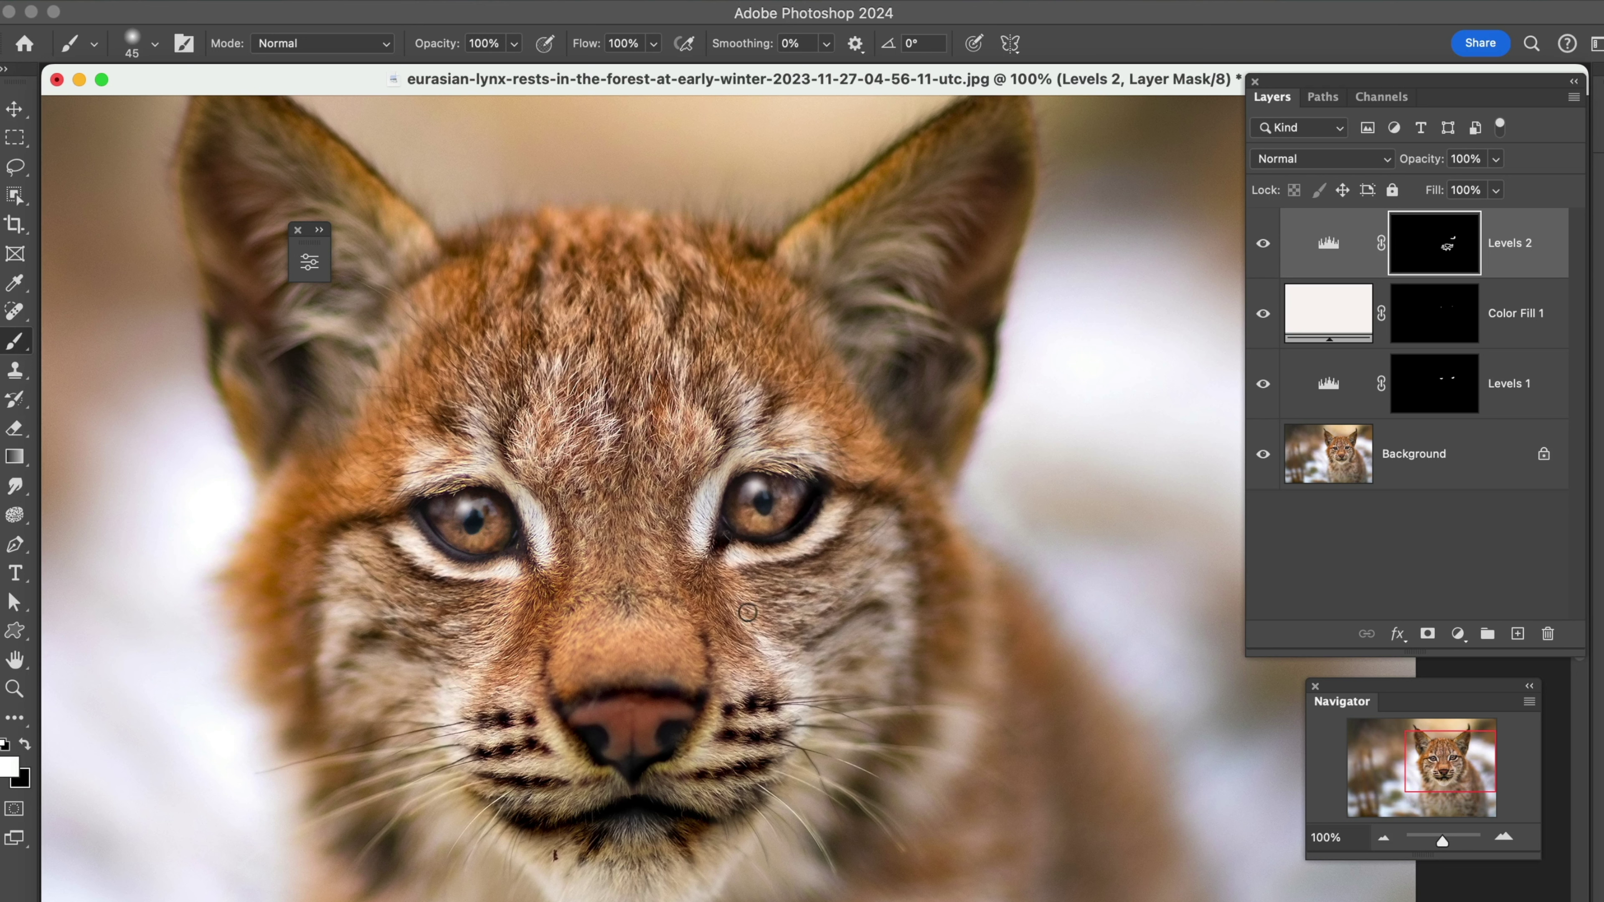
{"action": "mouse_move", "coordinate": [515, 548]}
{"action": "left_mouse_down"}
{"action": "mouse_move", "coordinate": [475, 479]}
{"action": "mouse_move", "coordinate": [564, 564]}
{"action": "mouse_move", "coordinate": [497, 540]}
{"action": "mouse_move", "coordinate": [473, 553]}
{"action": "mouse_move", "coordinate": [384, 505]}
{"action": "left_mouse_up"}
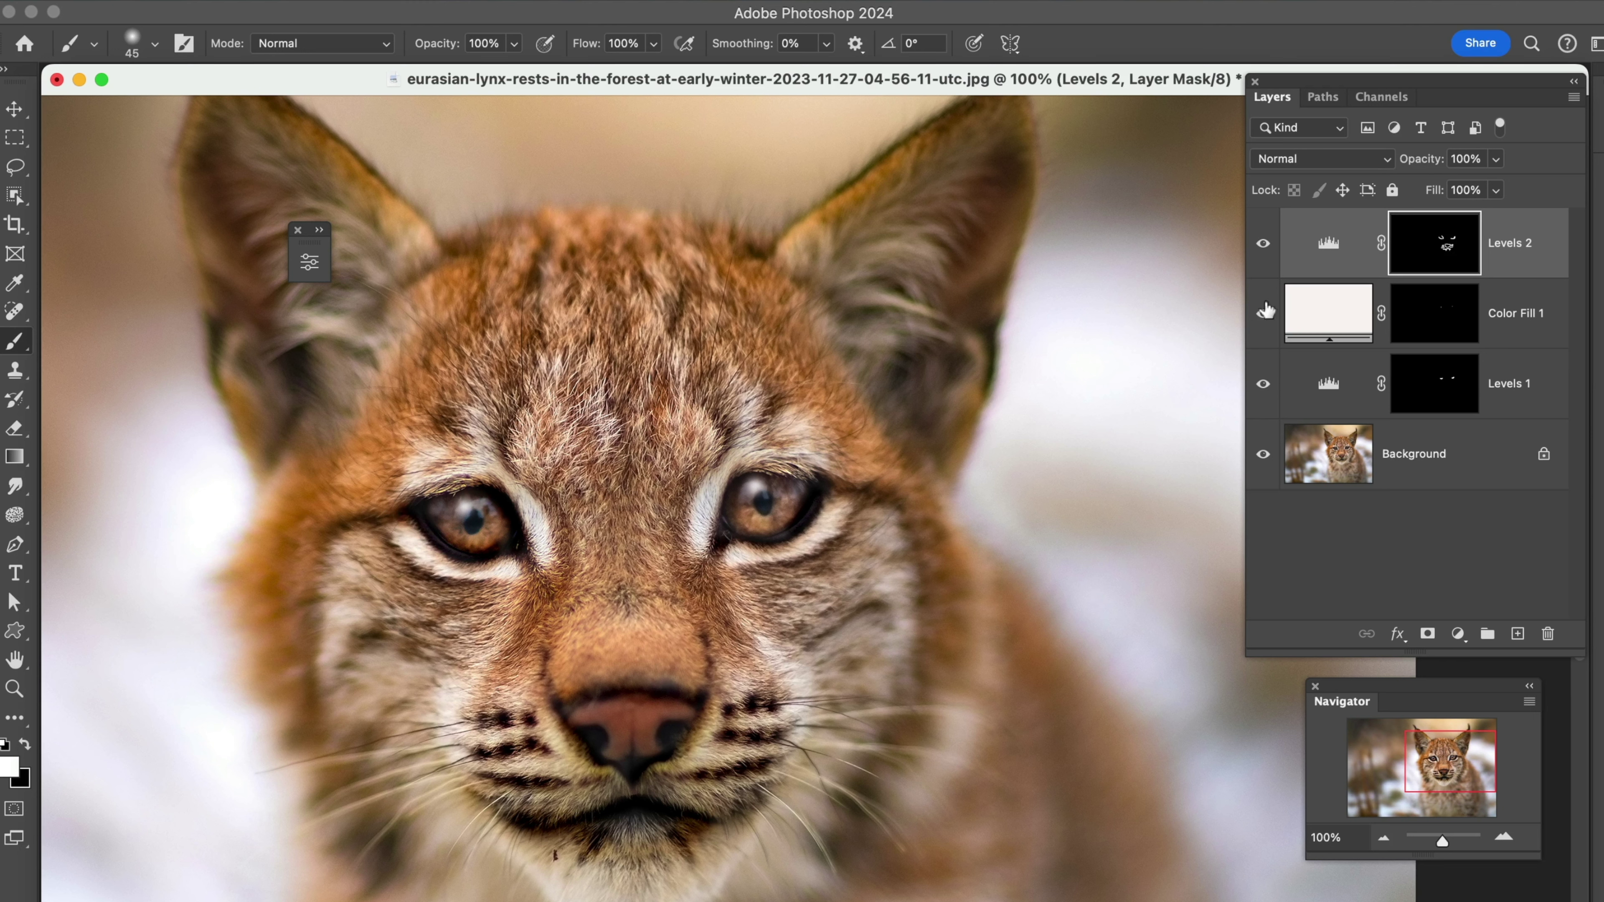
Step: Compare the face with the second Levels layer hidden and shown, and reduce that layer's opacity to 75%
{"action": "left_click", "coordinate": [1264, 244]}
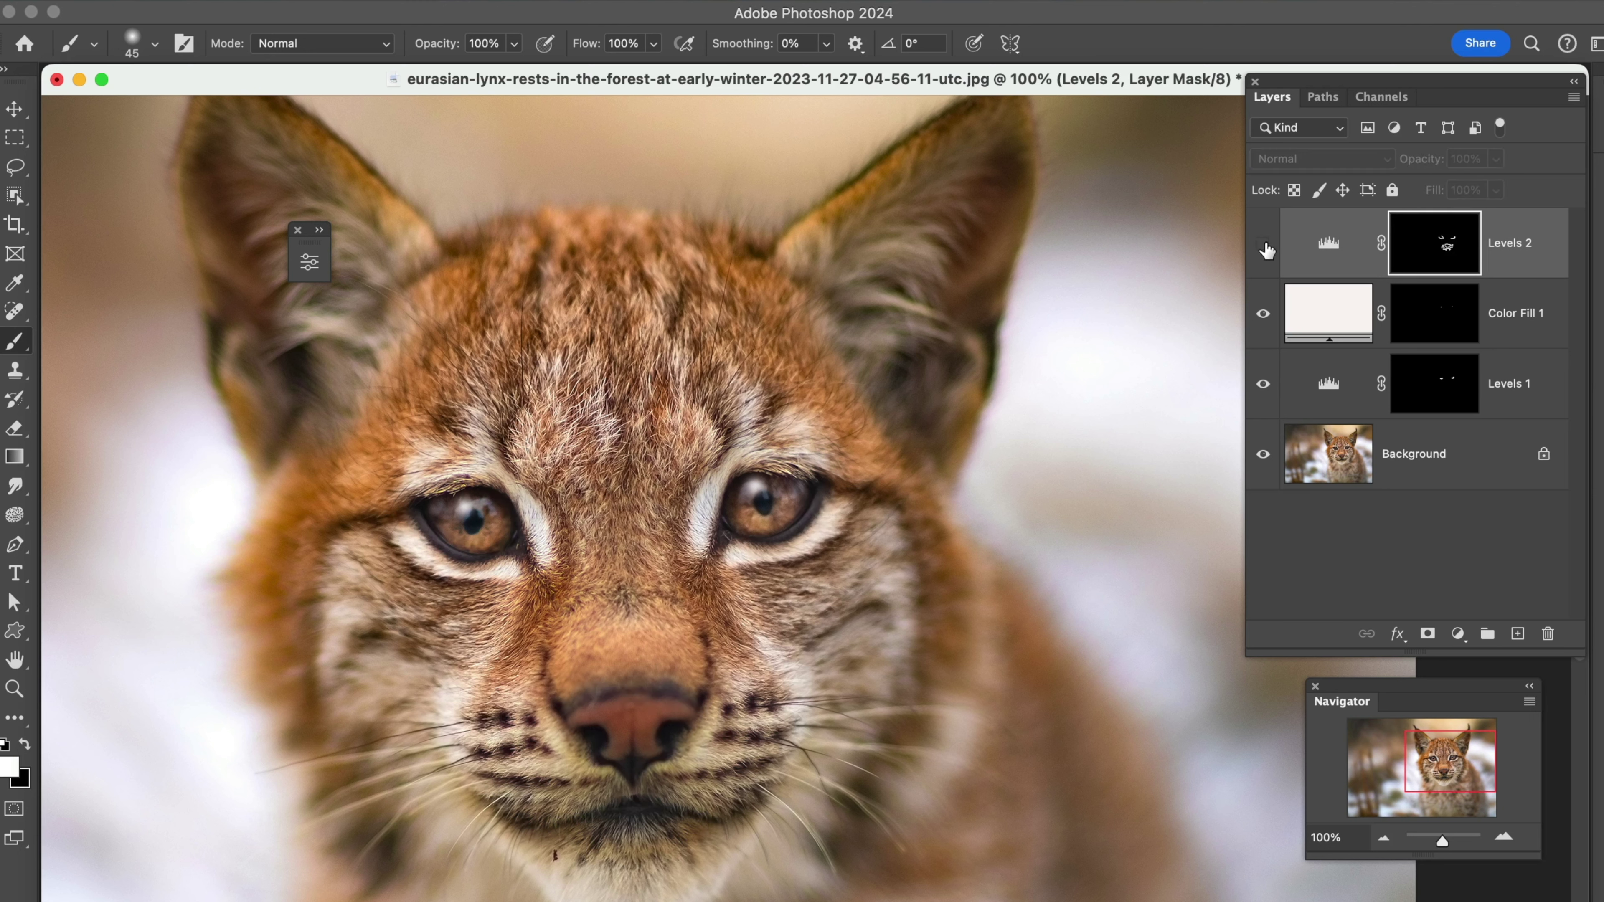
{"action": "left_click", "coordinate": [1264, 244]}
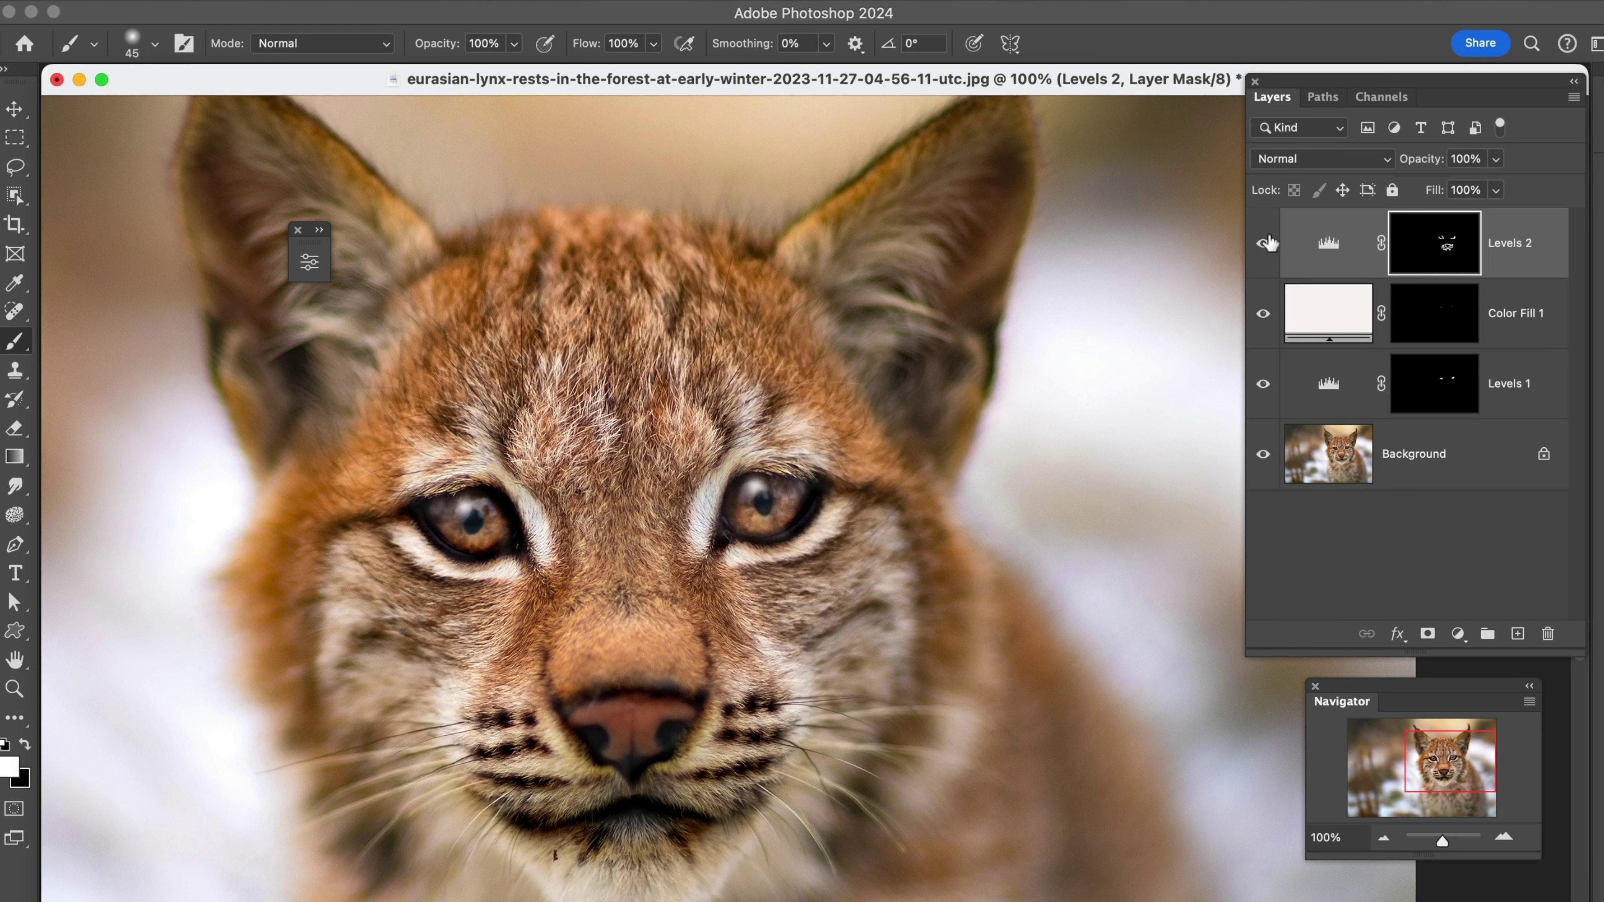
{"action": "left_click_drag", "start_coordinate": [1424, 164], "coordinate": [1399, 168]}
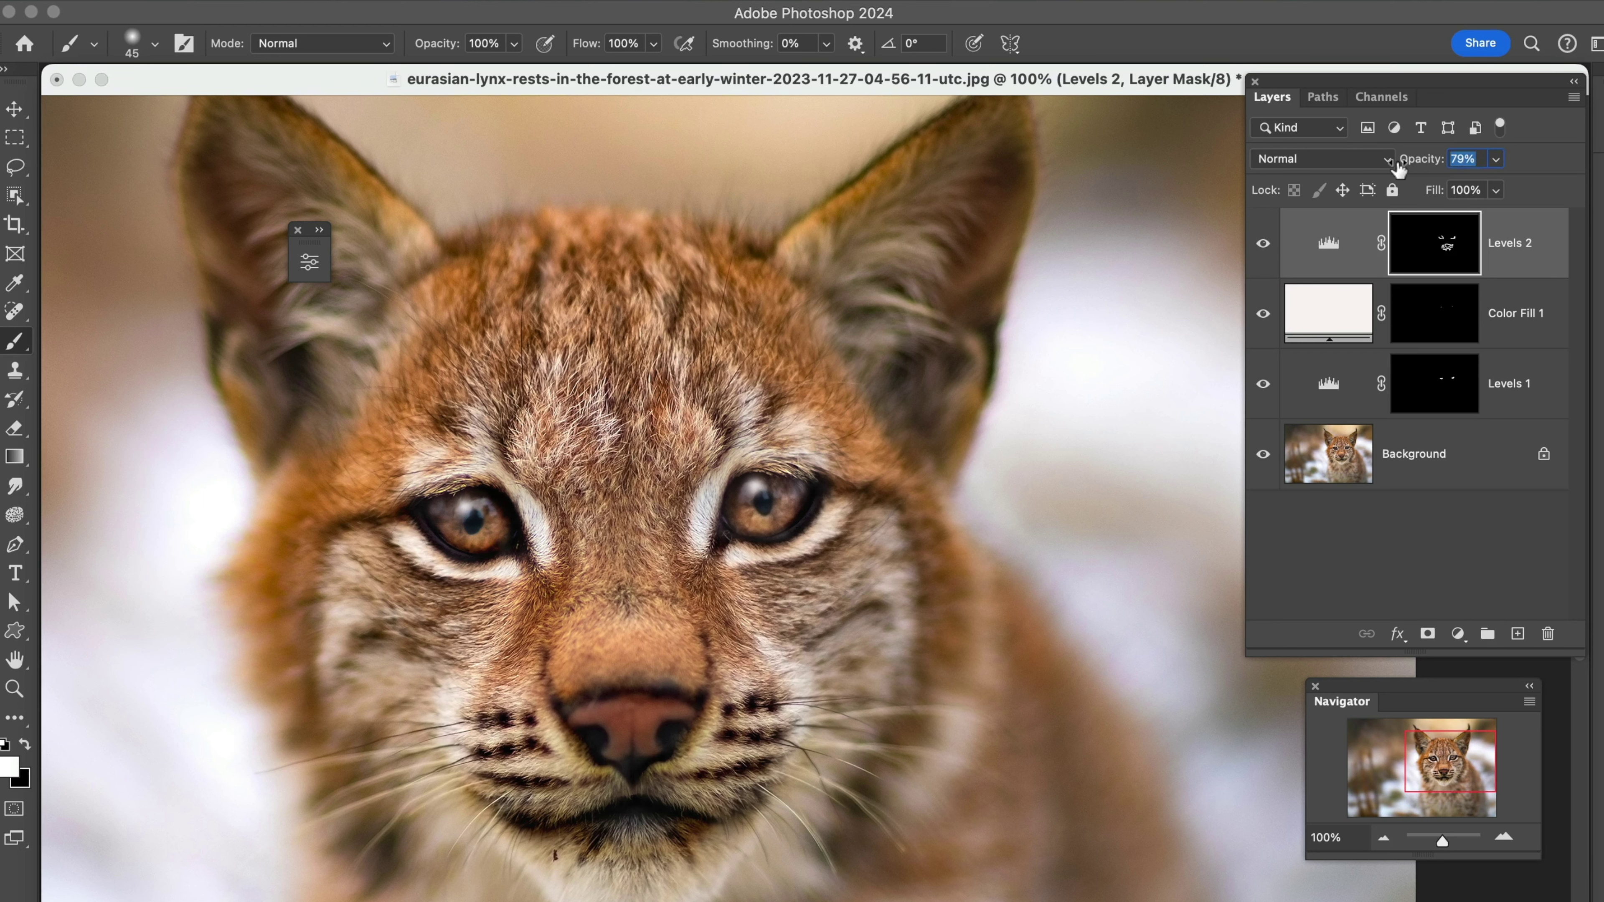
{"action": "key", "text": "Return"}
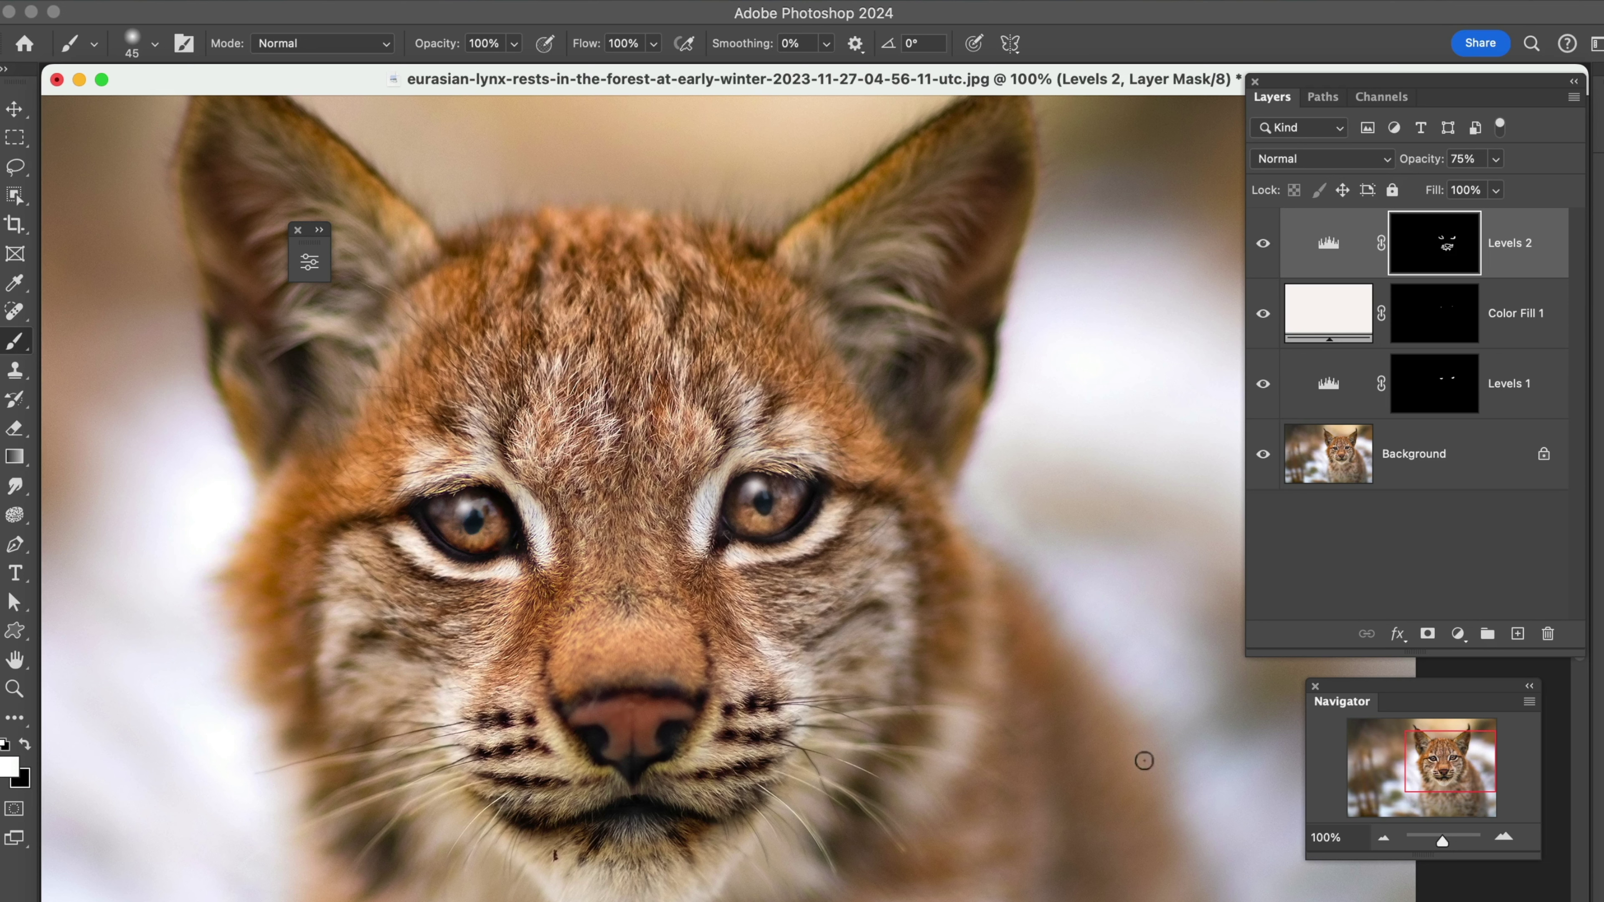
Step: Add a Hue/Saturation adjustment layer above the Levels layers with Saturation +34
{"action": "left_click", "coordinate": [1459, 634]}
{"action": "left_click", "coordinate": [1481, 877]}
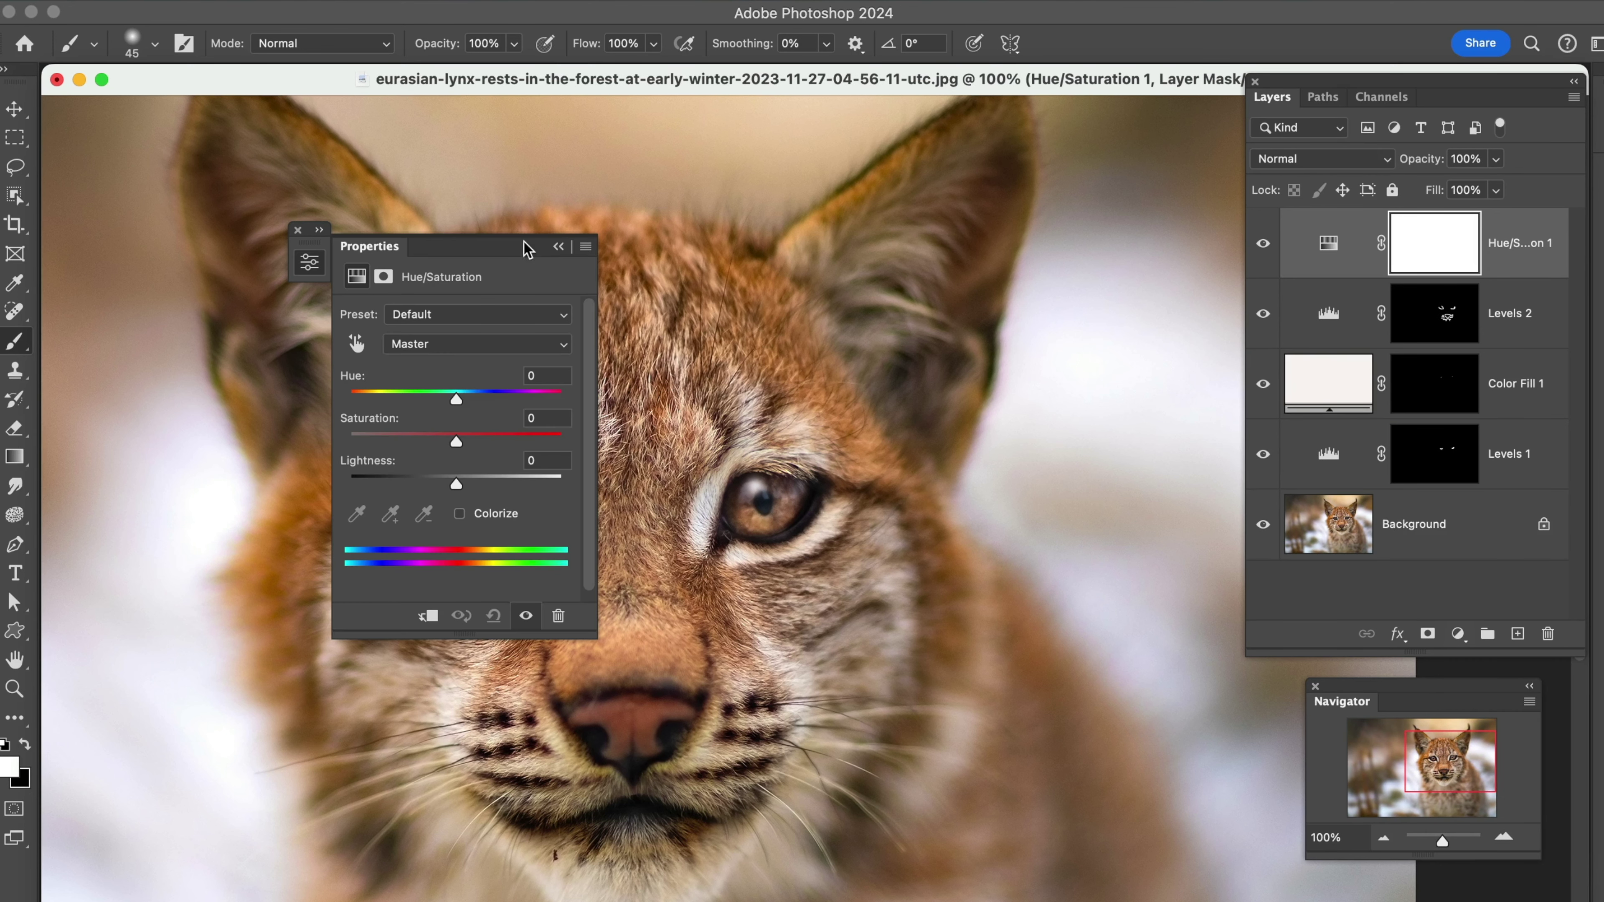
{"action": "left_click_drag", "start_coordinate": [486, 253], "coordinate": [1058, 210]}
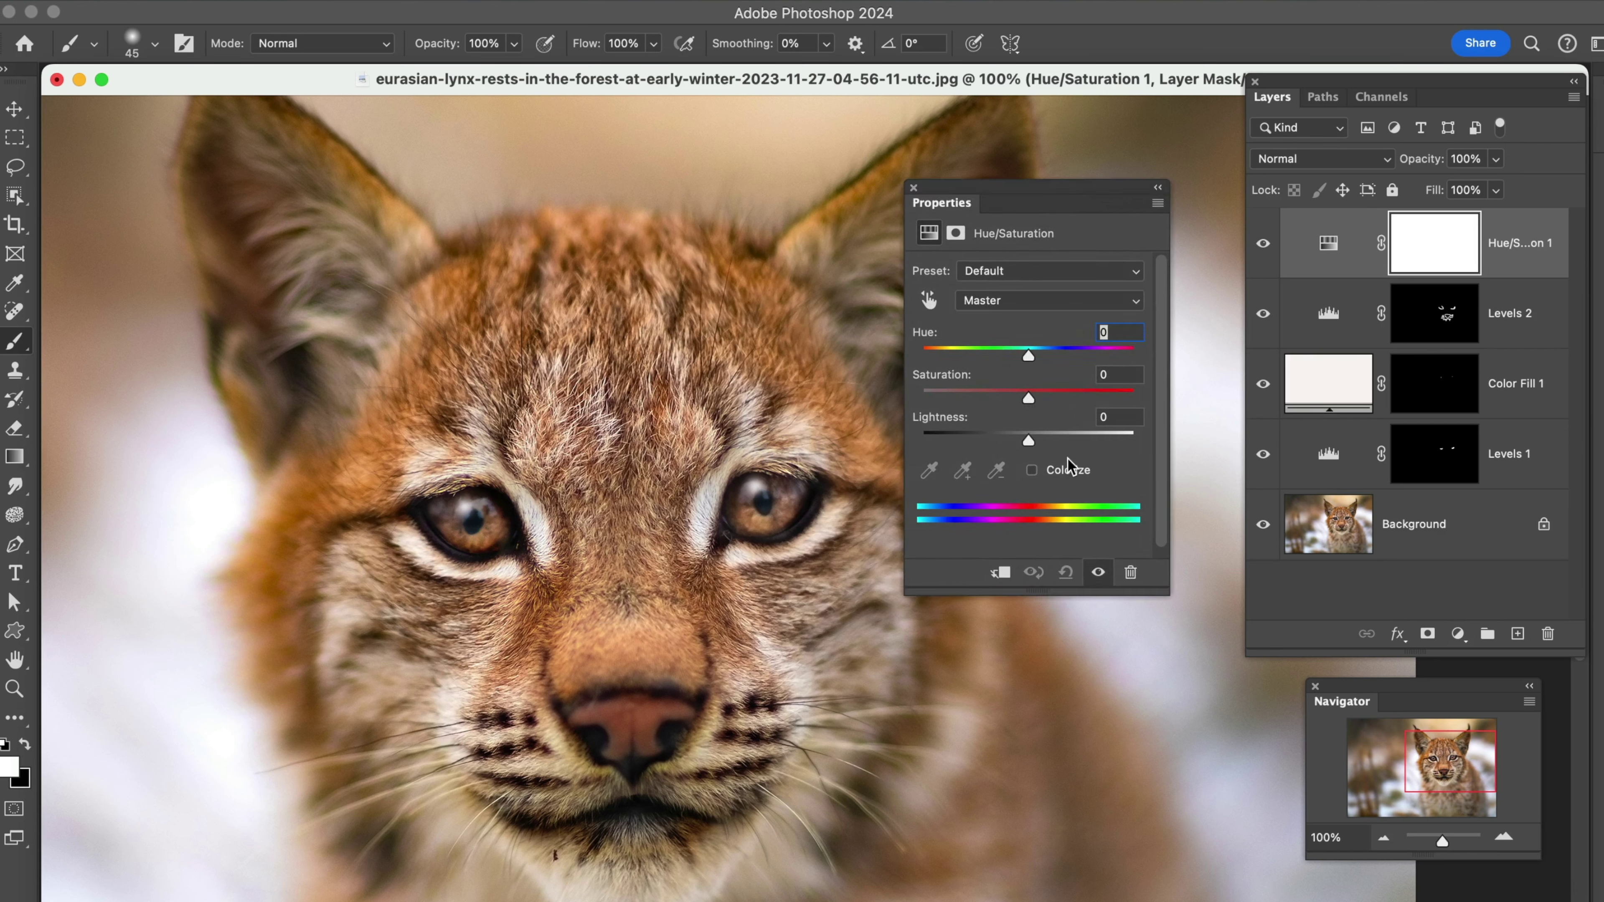
{"action": "left_click_drag", "start_coordinate": [1025, 400], "coordinate": [1068, 398]}
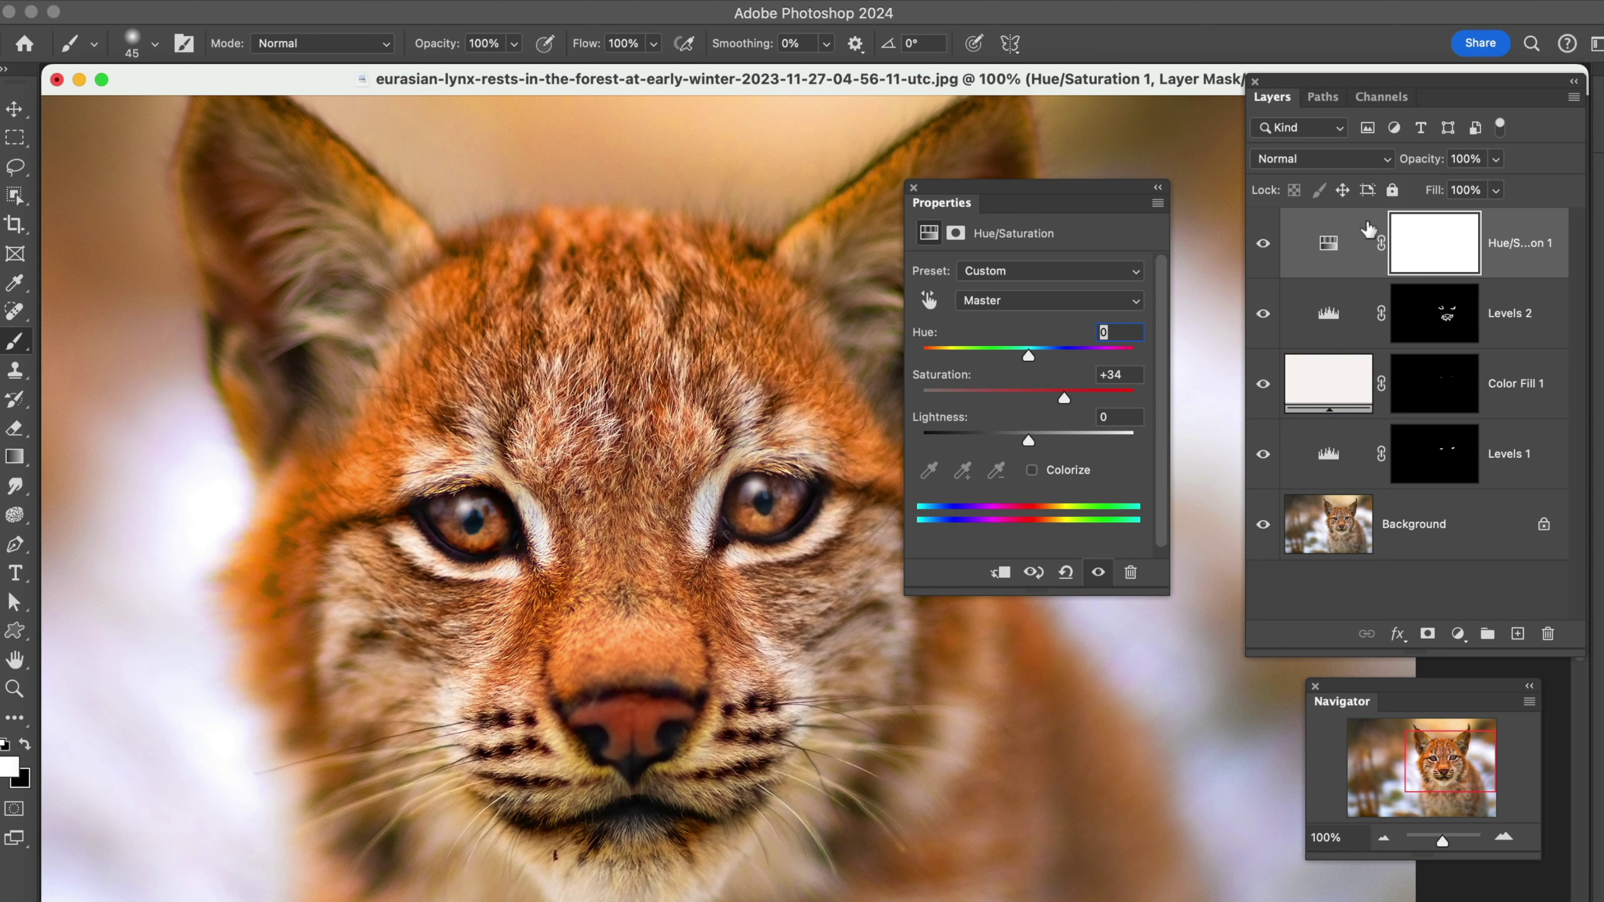
{"action": "left_click", "coordinate": [1158, 191]}
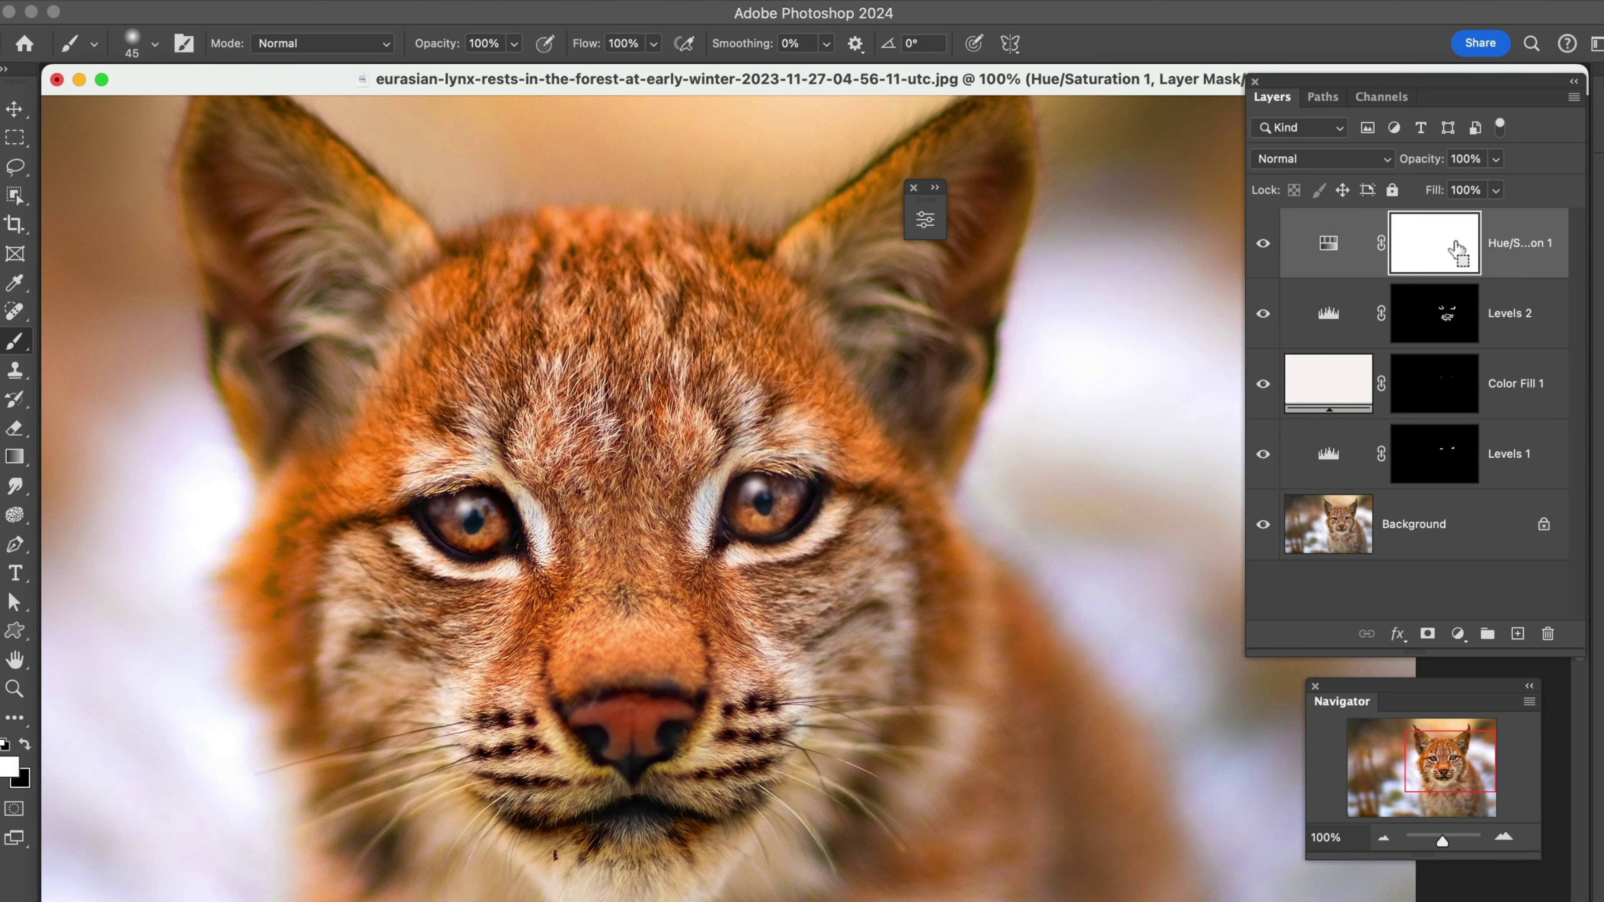
Step: Invert the Hue/Saturation mask to black and paint white over both irises and the nose with a 60-pixel brush
{"action": "key", "text": "super+i"}
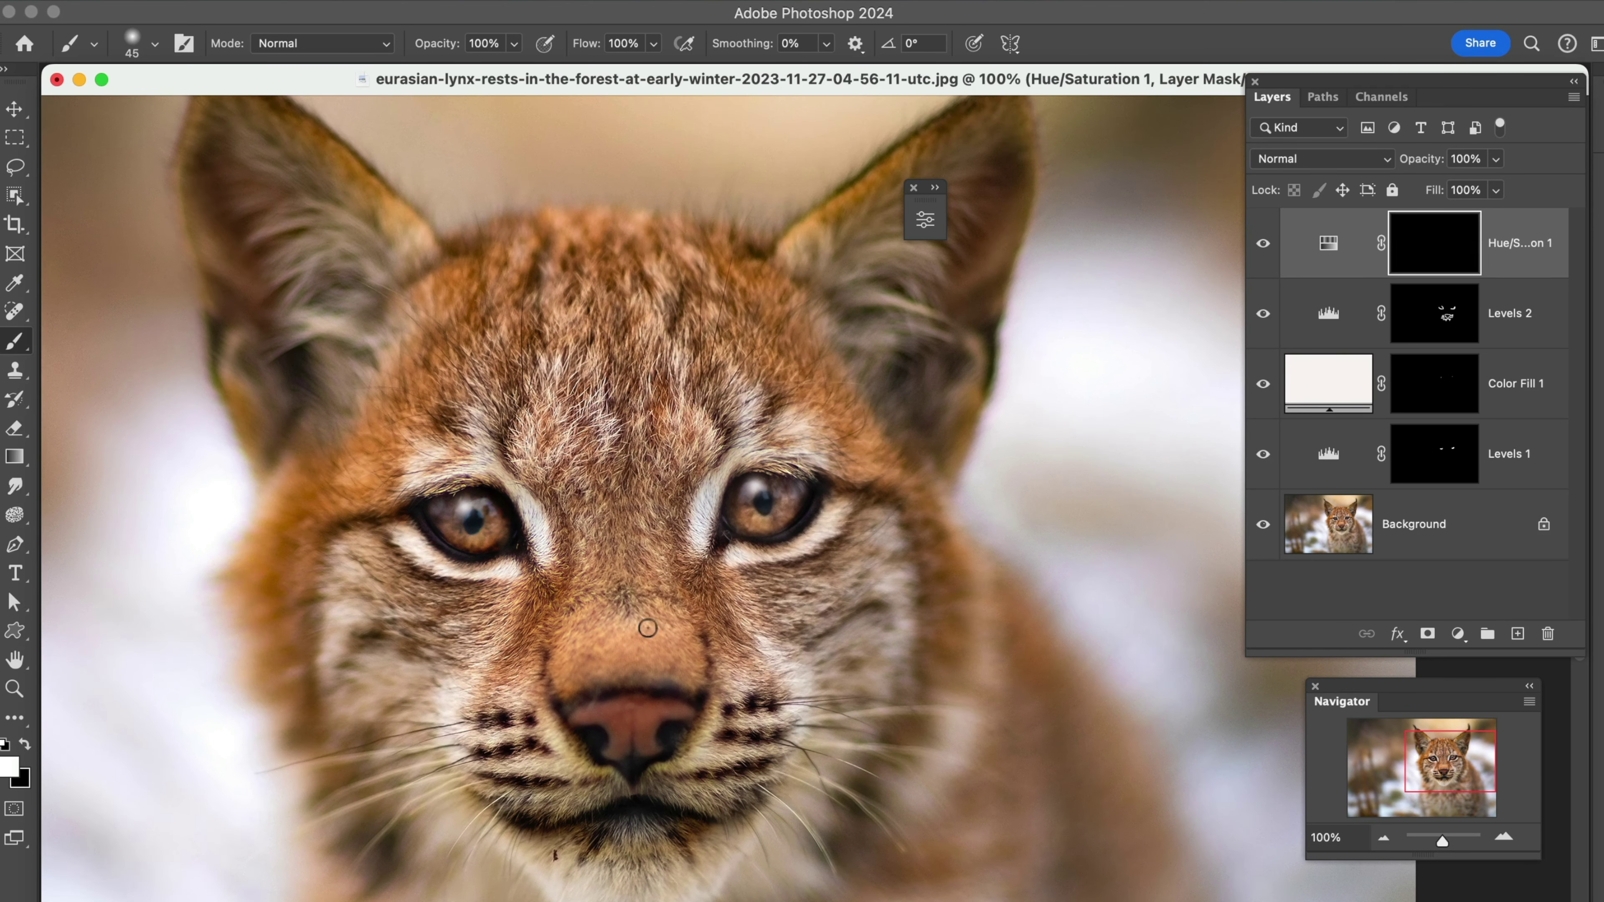
{"action": "key", "text": "bracketright"}
{"action": "mouse_move", "coordinate": [676, 710]}
{"action": "left_mouse_down"}
{"action": "mouse_move", "coordinate": [589, 717]}
{"action": "mouse_move", "coordinate": [617, 719]}
{"action": "mouse_move", "coordinate": [608, 741]}
{"action": "mouse_move", "coordinate": [644, 738]}
{"action": "left_mouse_up"}
Step: Set the Hue/Saturation layer's opacity to 73% and compare the whole photo with the Background layer alone
{"action": "left_click", "coordinate": [1497, 160]}
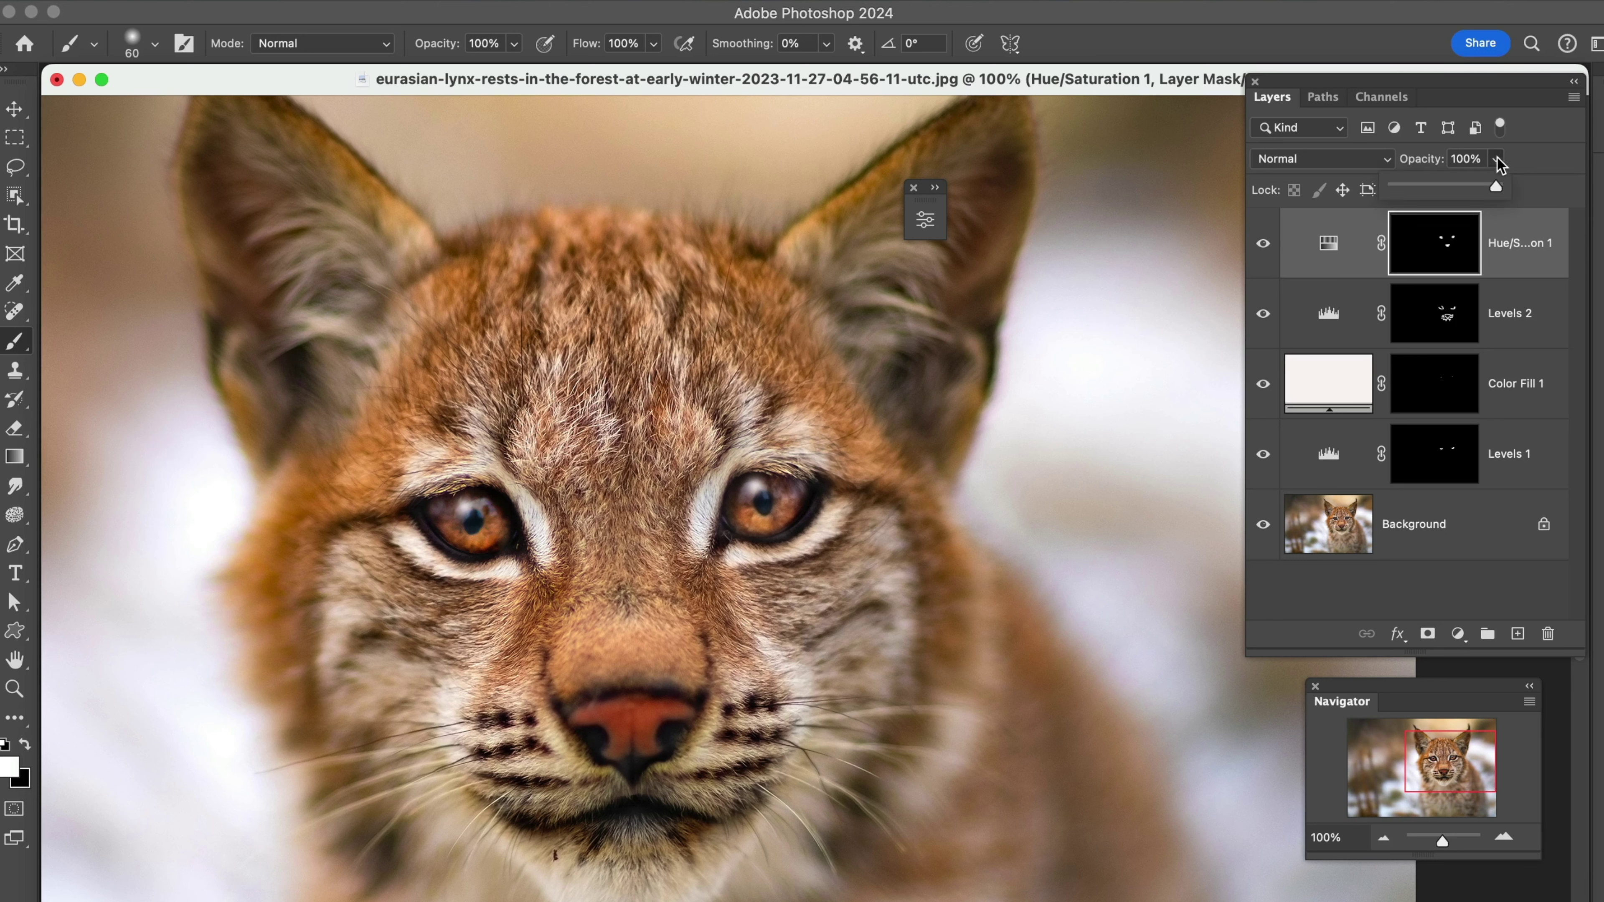
{"action": "left_click_drag", "start_coordinate": [1484, 185], "coordinate": [1481, 185]}
{"action": "left_click", "coordinate": [1377, 839]}
{"action": "left_click", "coordinate": [1377, 839]}
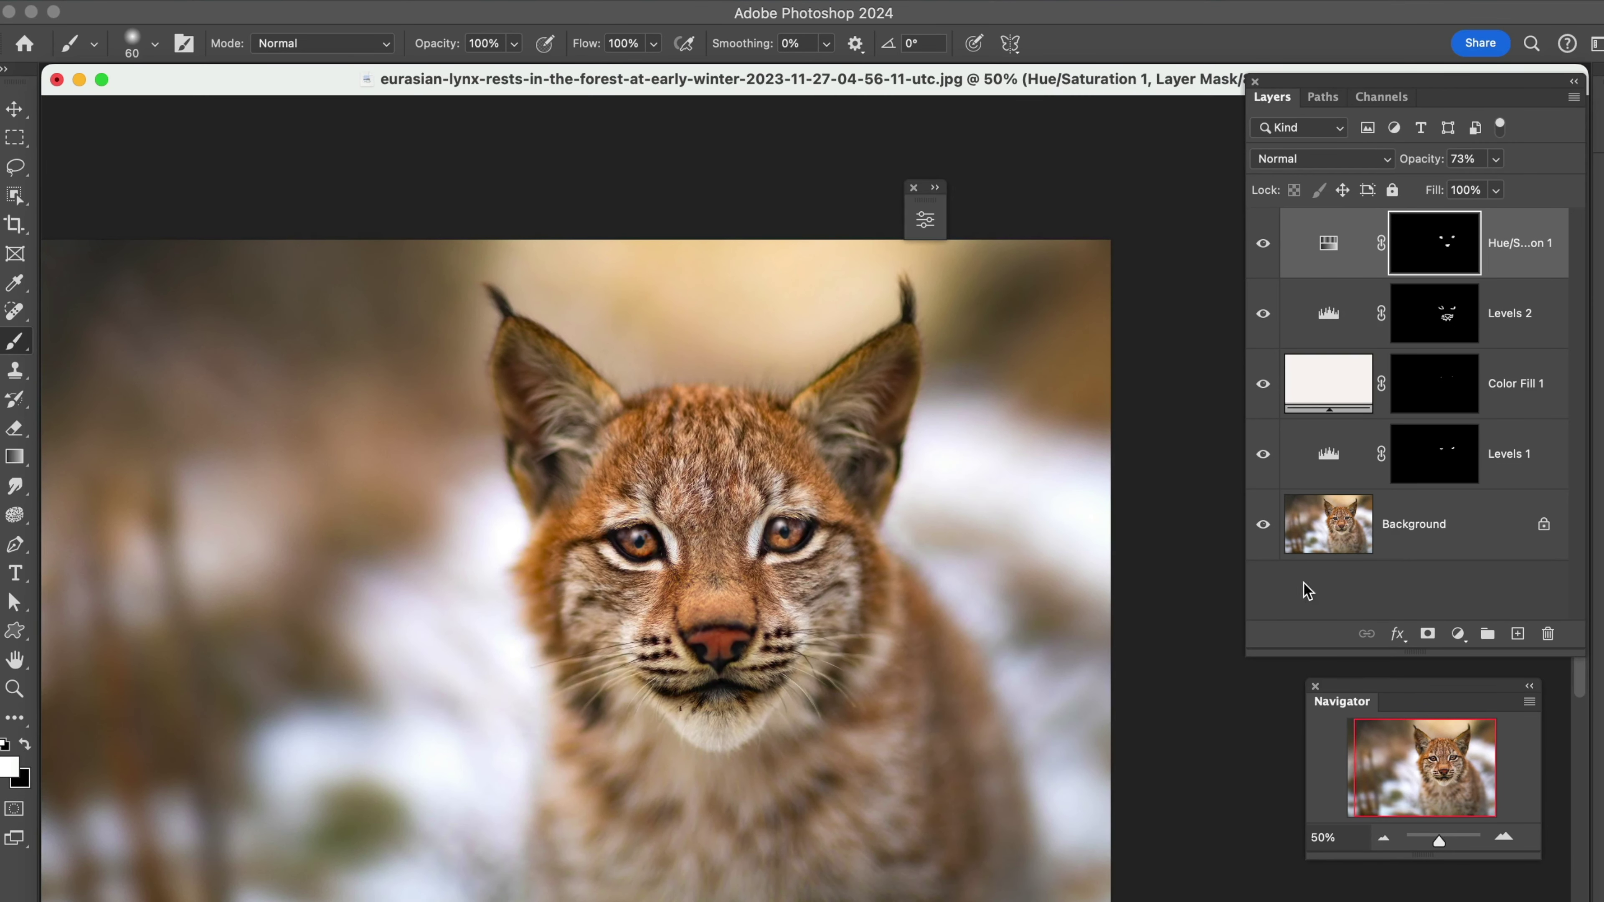
{"action": "left_click", "coordinate": [1263, 524], "text": "alt"}
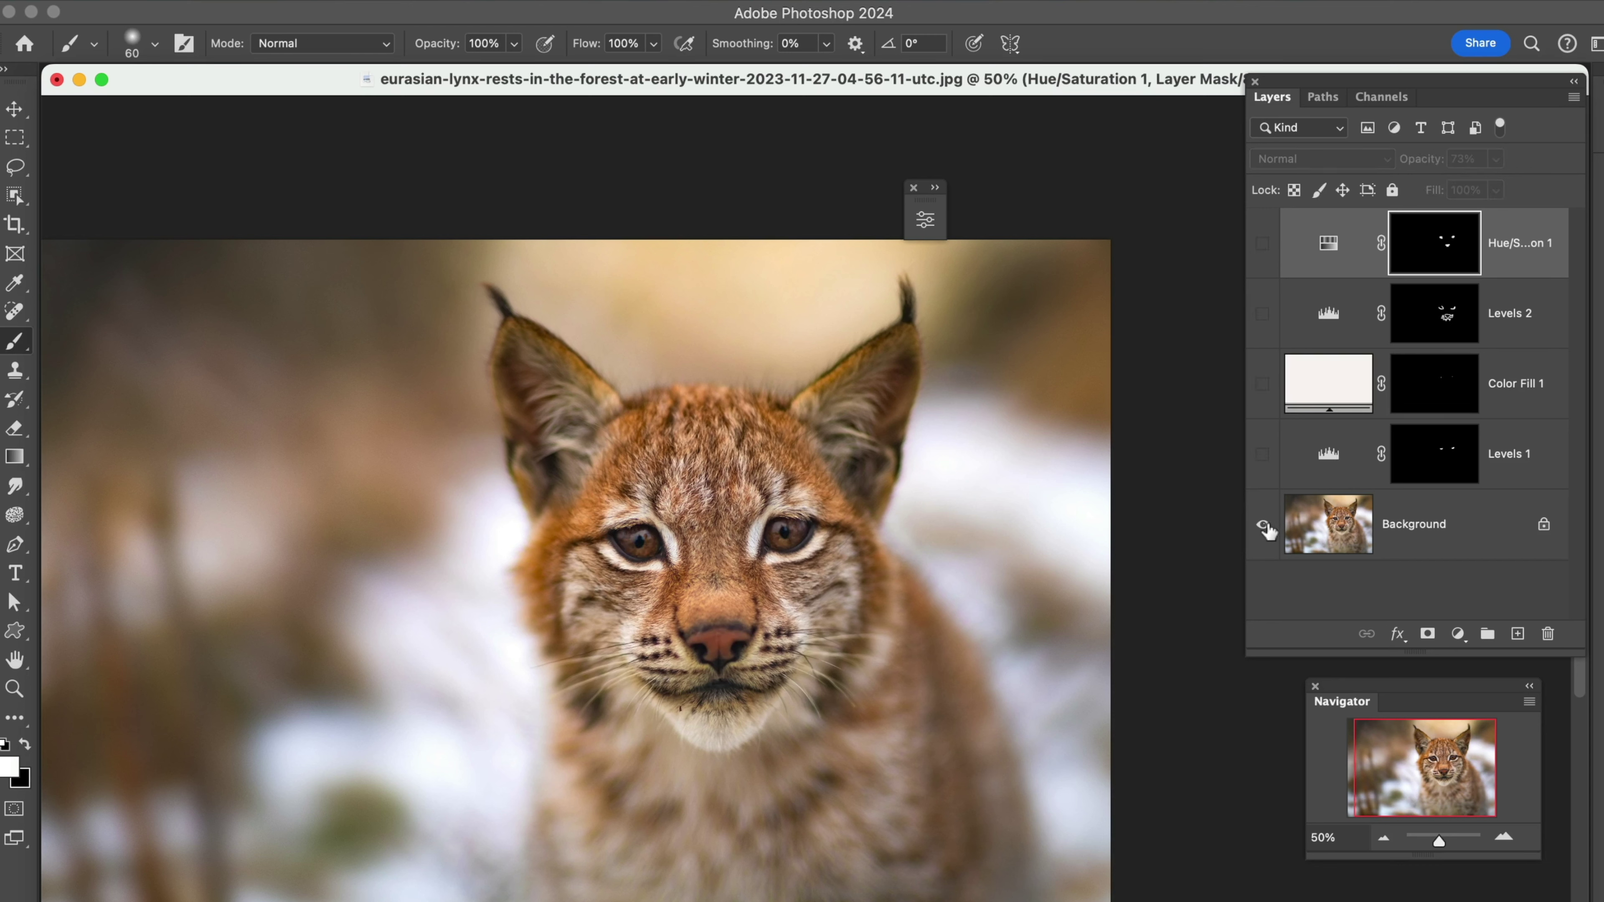
{"action": "left_click", "coordinate": [1264, 524], "text": "alt"}
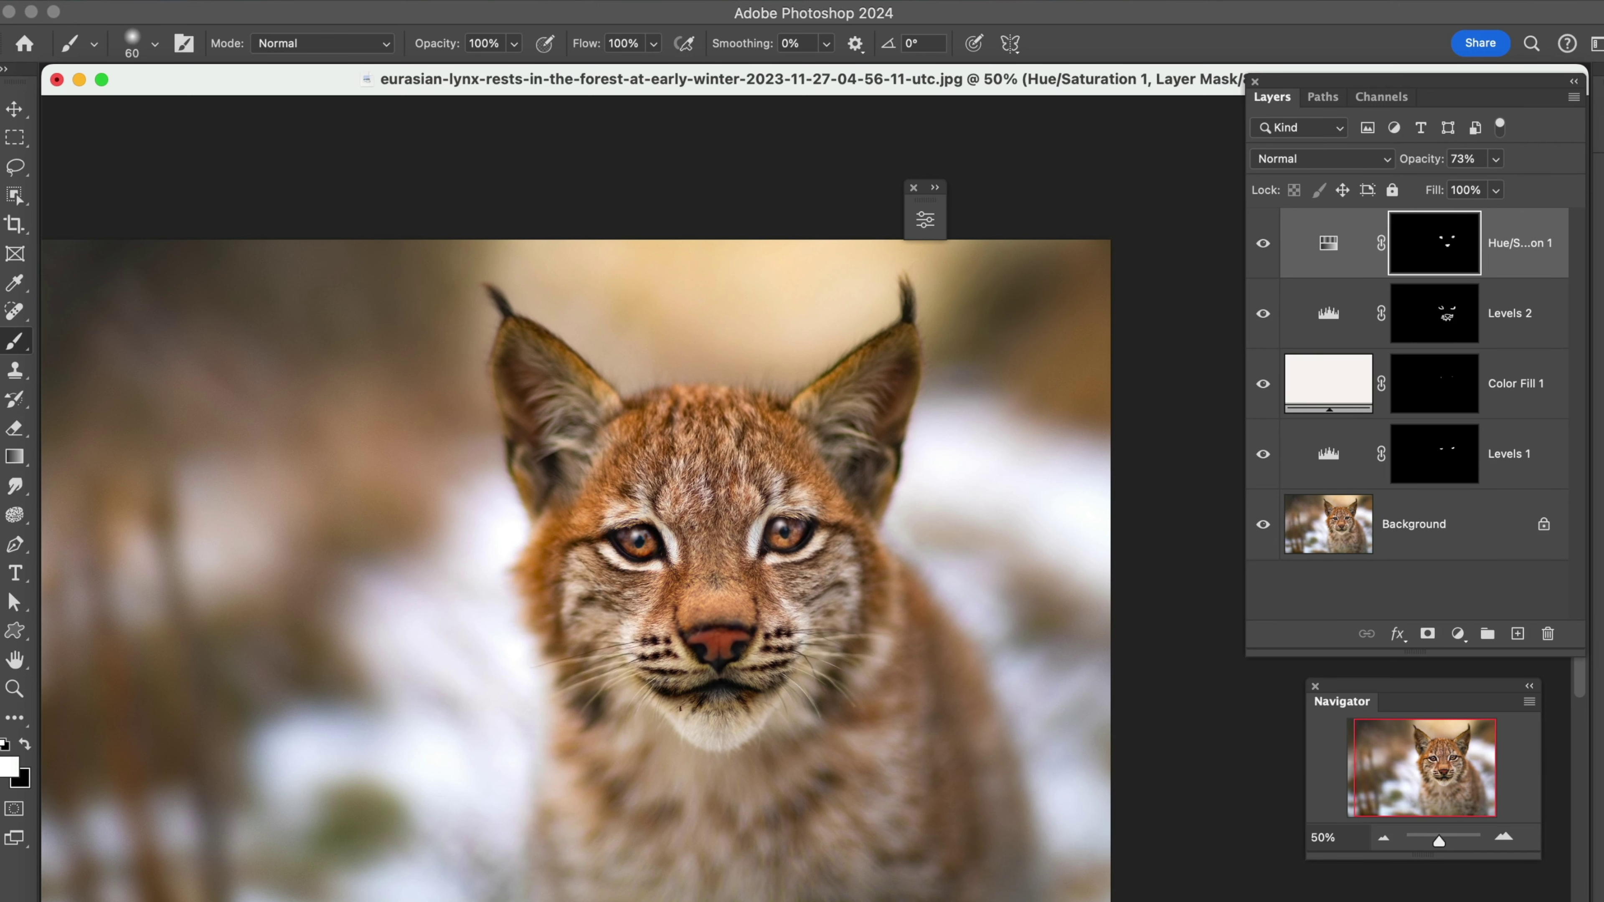
Step: Add a third Levels adjustment layer with black input 81 and white output level 195 to darken the whole photo
{"action": "left_click", "coordinate": [1458, 635]}
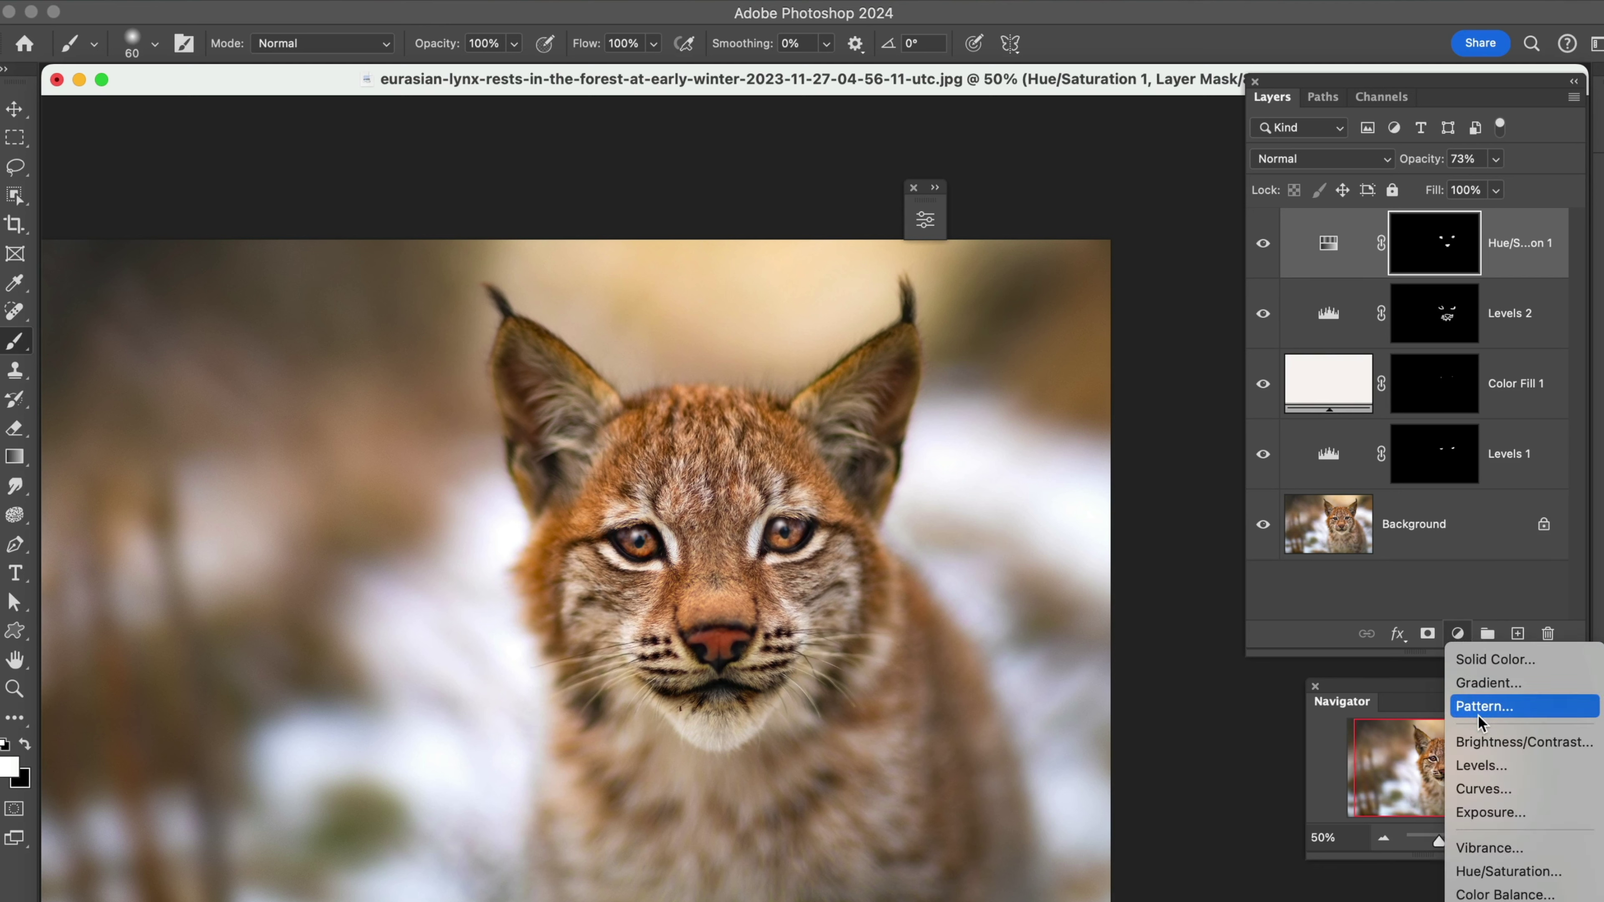
{"action": "left_click", "coordinate": [1491, 766]}
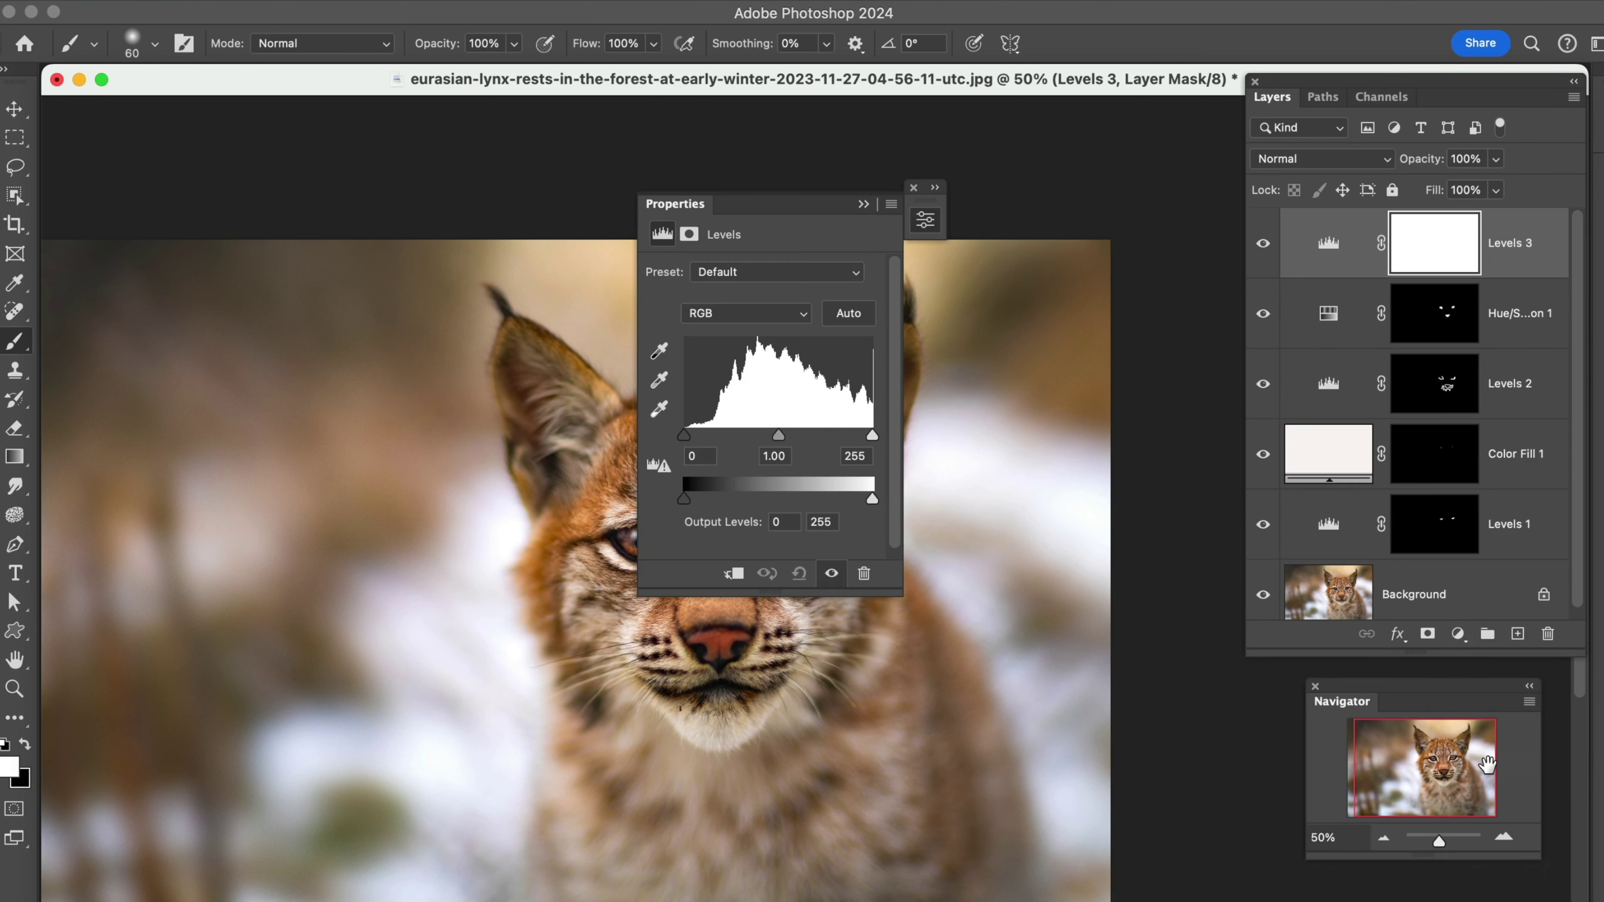
{"action": "left_click_drag", "start_coordinate": [689, 437], "coordinate": [744, 435]}
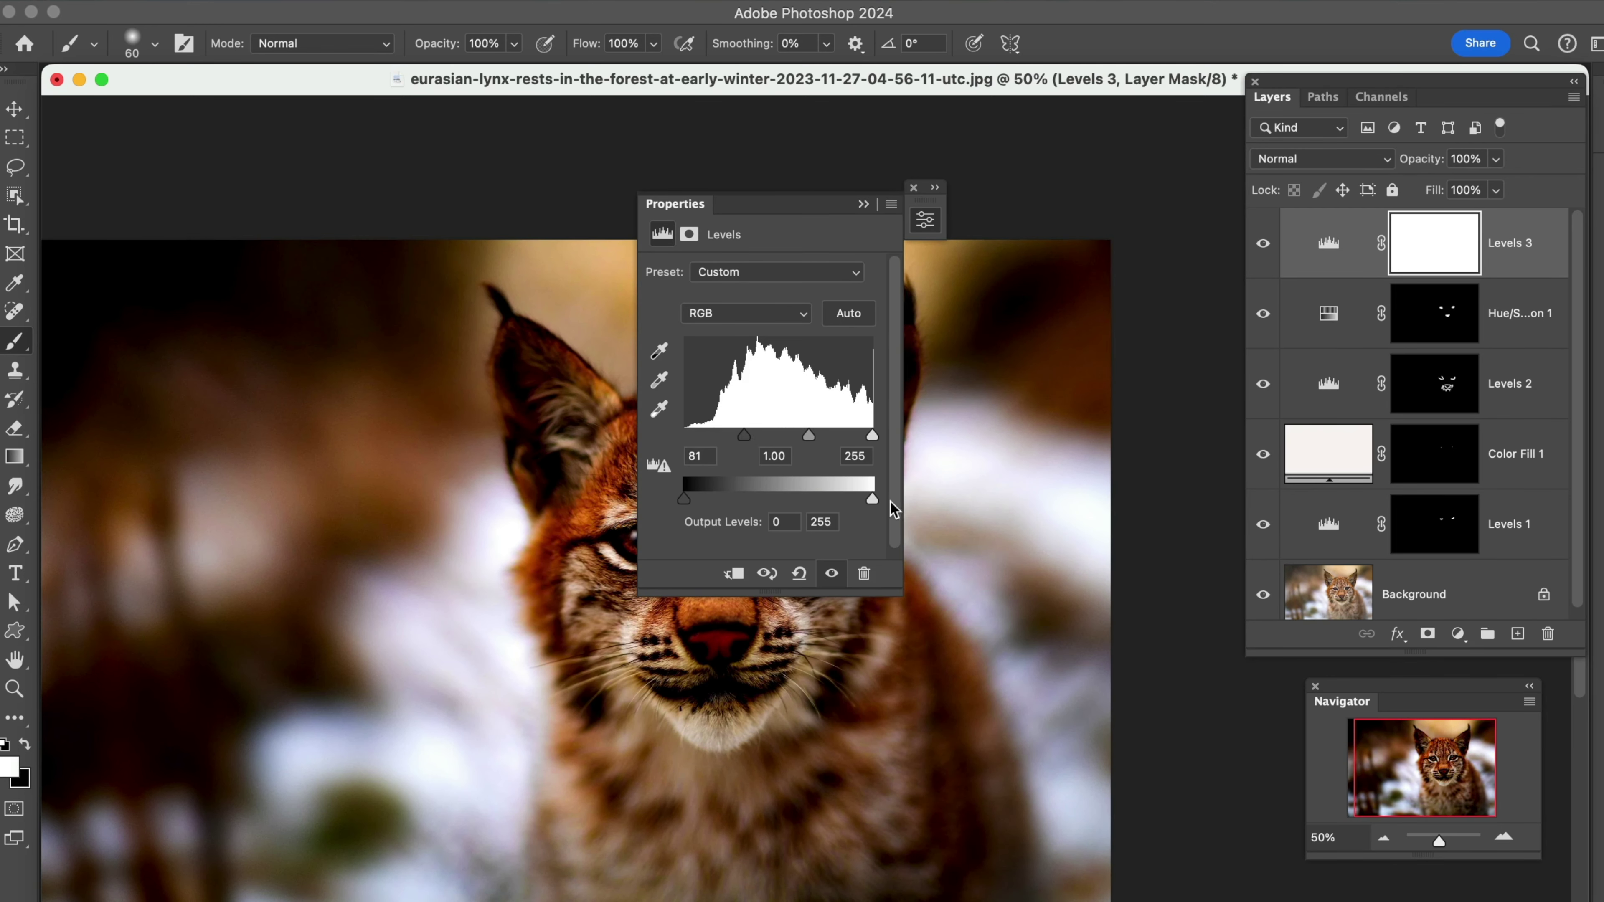
{"action": "left_click_drag", "start_coordinate": [870, 500], "coordinate": [827, 499]}
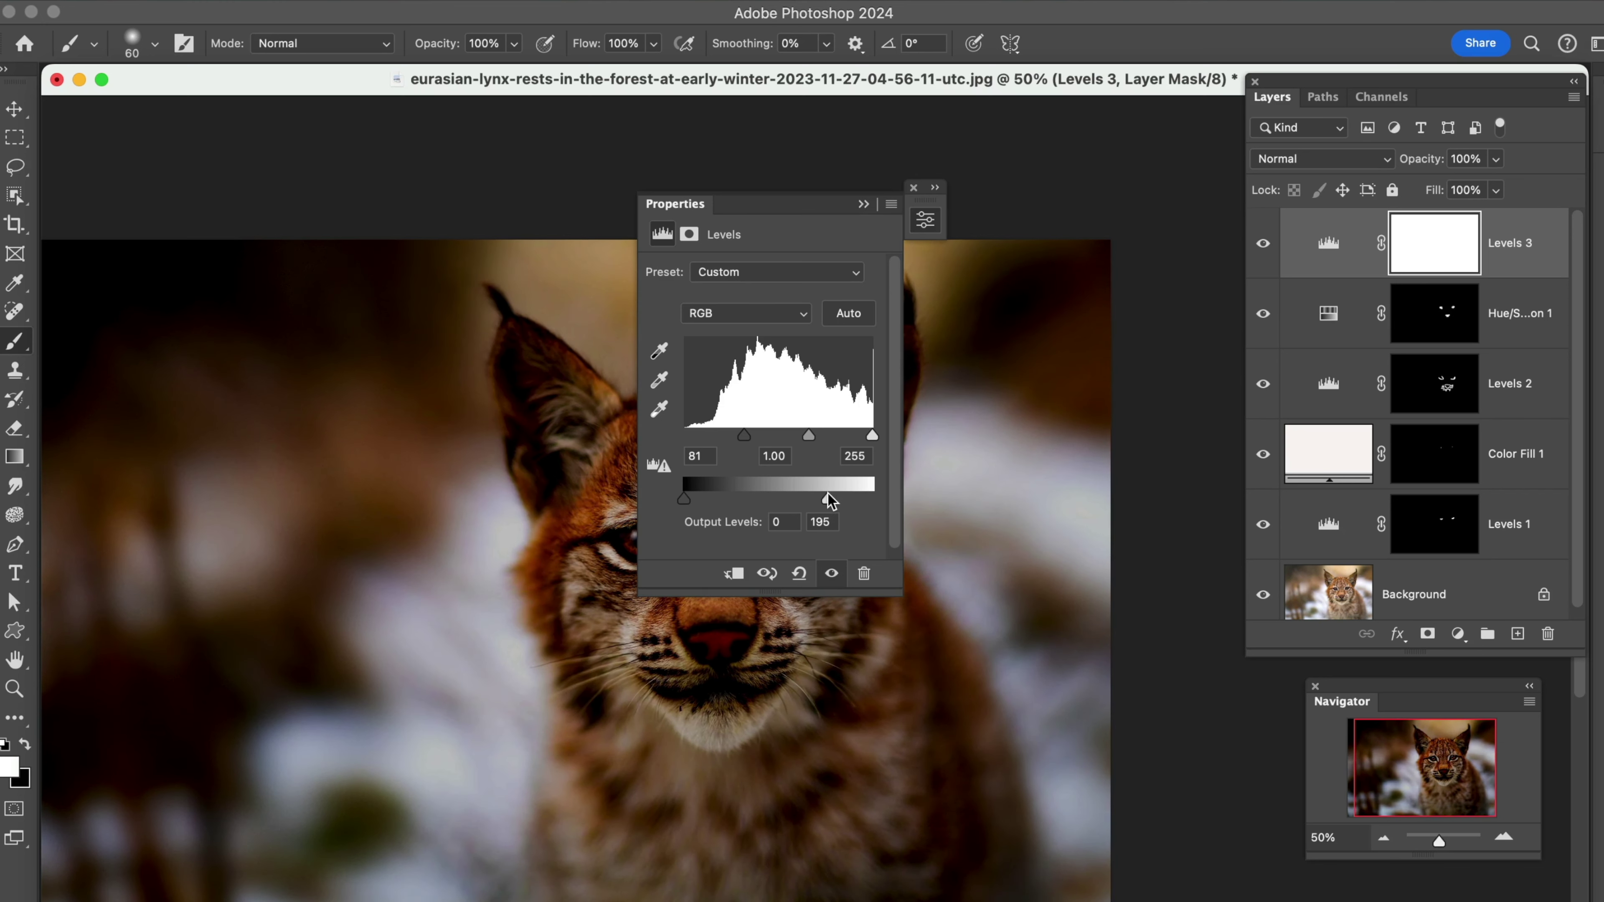
{"action": "left_click", "coordinate": [863, 205]}
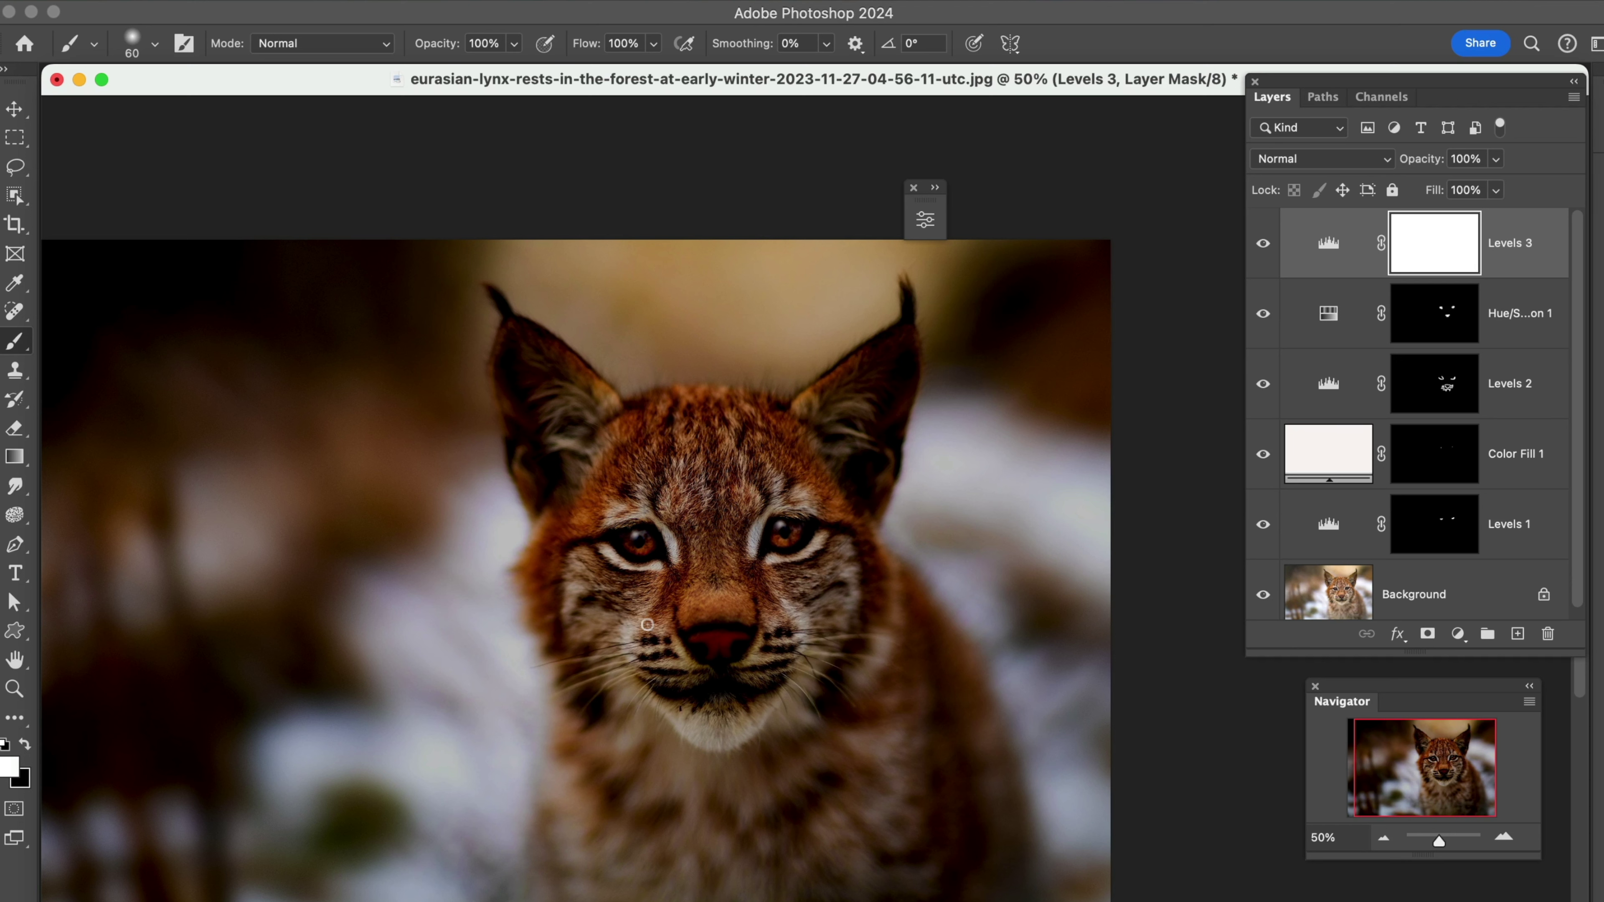
Step: Dab black once on the third Levels mask over the lynx's face with a 3200-pixel soft brush to leave a dark vignette
{"action": "key", "text": "bracketright"}
{"action": "key", "text": "bracketright"}
{"action": "key", "text": "bracketright"}
{"action": "key", "text": "bracketright"}
{"action": "key", "text": "bracketright"}
{"action": "key", "text": "bracketright"}
{"action": "key", "text": "bracketright"}
{"action": "key", "text": "bracketright"}
{"action": "key", "text": "bracketright"}
{"action": "key", "text": "bracketright"}
{"action": "key", "text": "bracketright"}
{"action": "key", "text": "bracketright"}
{"action": "key", "text": "bracketright"}
{"action": "key", "text": "bracketright"}
{"action": "key", "text": "bracketright"}
{"action": "key", "text": "bracketright"}
{"action": "key", "text": "bracketright"}
{"action": "key", "text": "bracketright"}
{"action": "key", "text": "bracketright"}
{"action": "key", "text": "bracketright"}
{"action": "key", "text": "bracketright"}
{"action": "key", "text": "bracketright"}
{"action": "key", "text": "bracketright"}
{"action": "key", "text": "bracketright"}
{"action": "key", "text": "bracketright"}
{"action": "key", "text": "bracketright"}
{"action": "key", "text": "bracketright"}
{"action": "key", "text": "bracketright"}
{"action": "key", "text": "bracketright"}
{"action": "key", "text": "bracketright"}
{"action": "key", "text": "bracketright"}
{"action": "key", "text": "bracketright"}
{"action": "key", "text": "bracketright"}
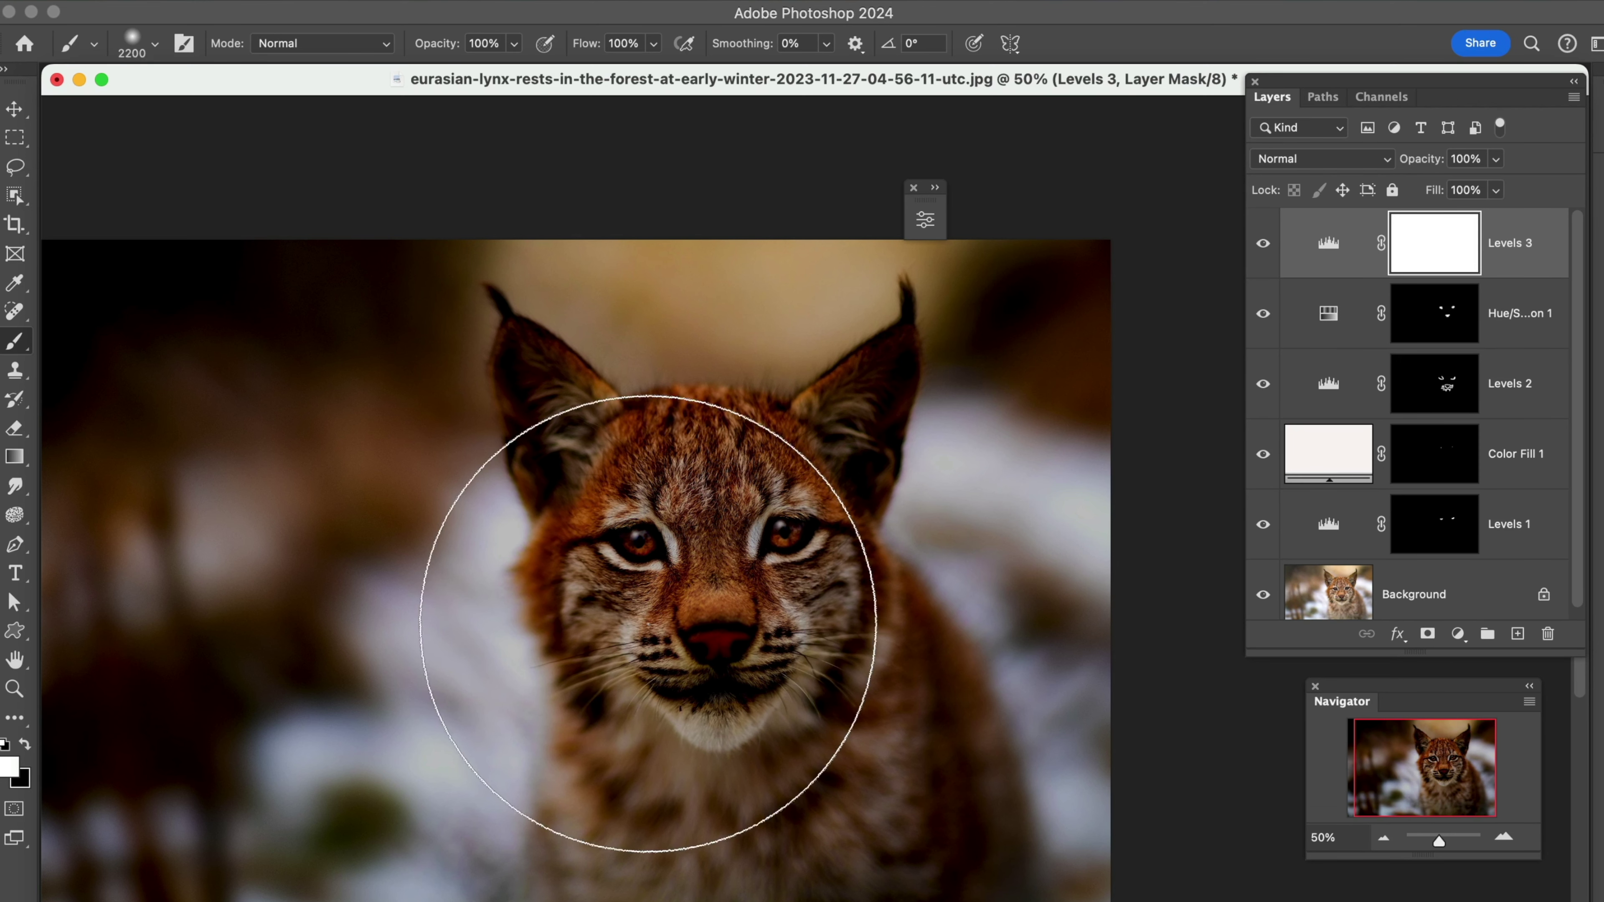
{"action": "key", "text": "bracketright"}
{"action": "key", "text": "bracketright"}
{"action": "key", "text": "bracketright"}
{"action": "key", "text": "bracketright"}
{"action": "key", "text": "bracketright"}
{"action": "key", "text": "bracketright"}
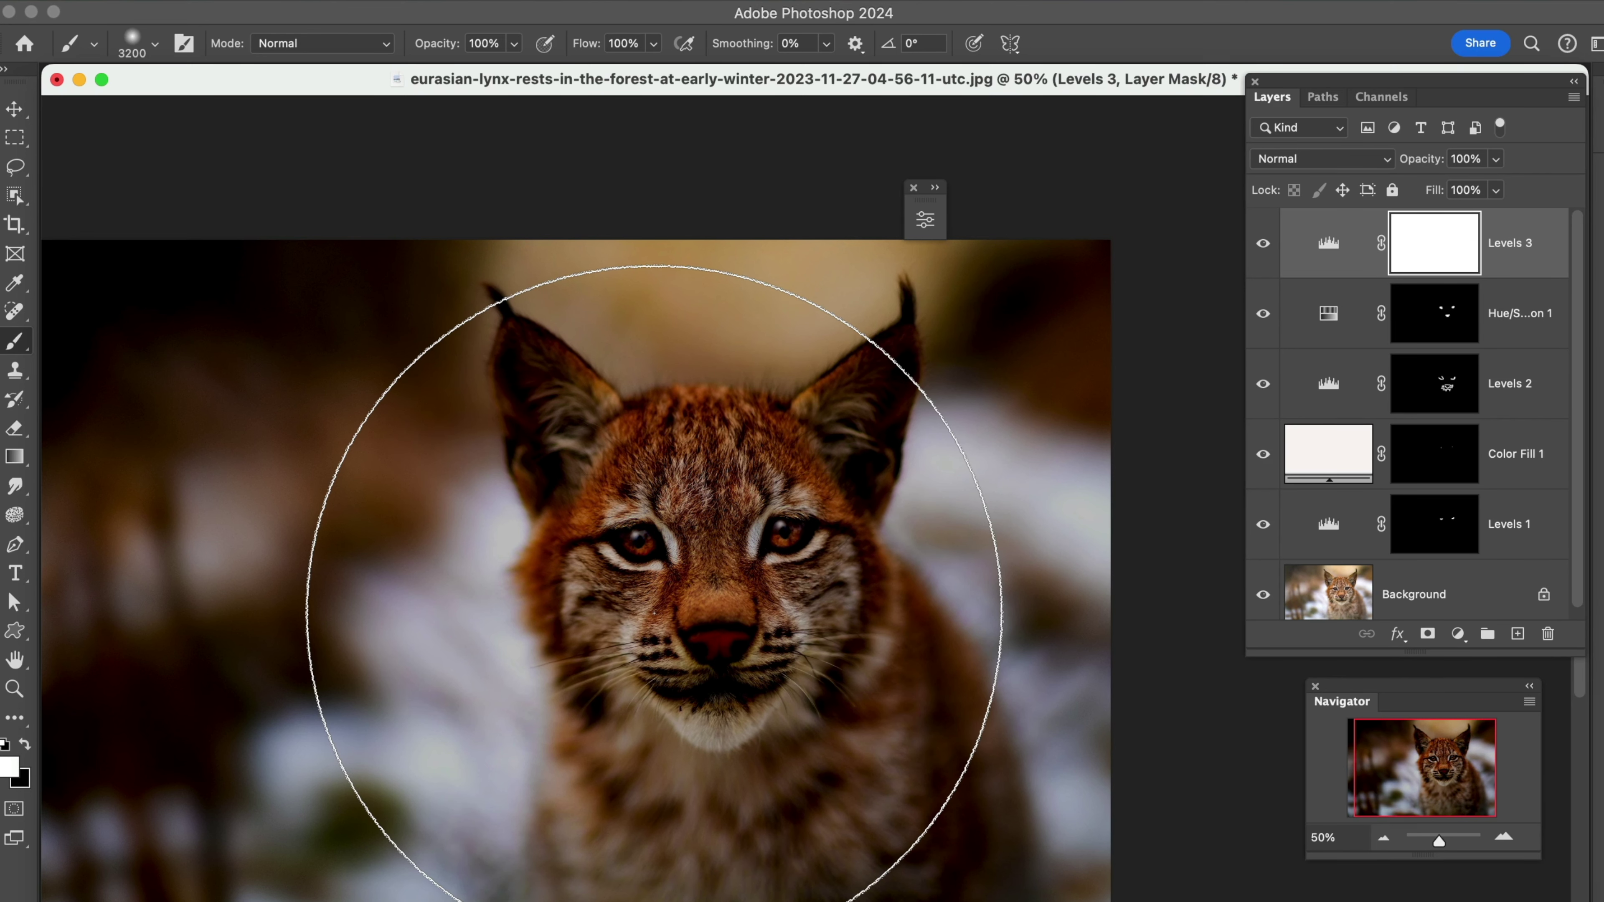
{"action": "key", "text": "x"}
{"action": "left_click", "coordinate": [655, 613]}
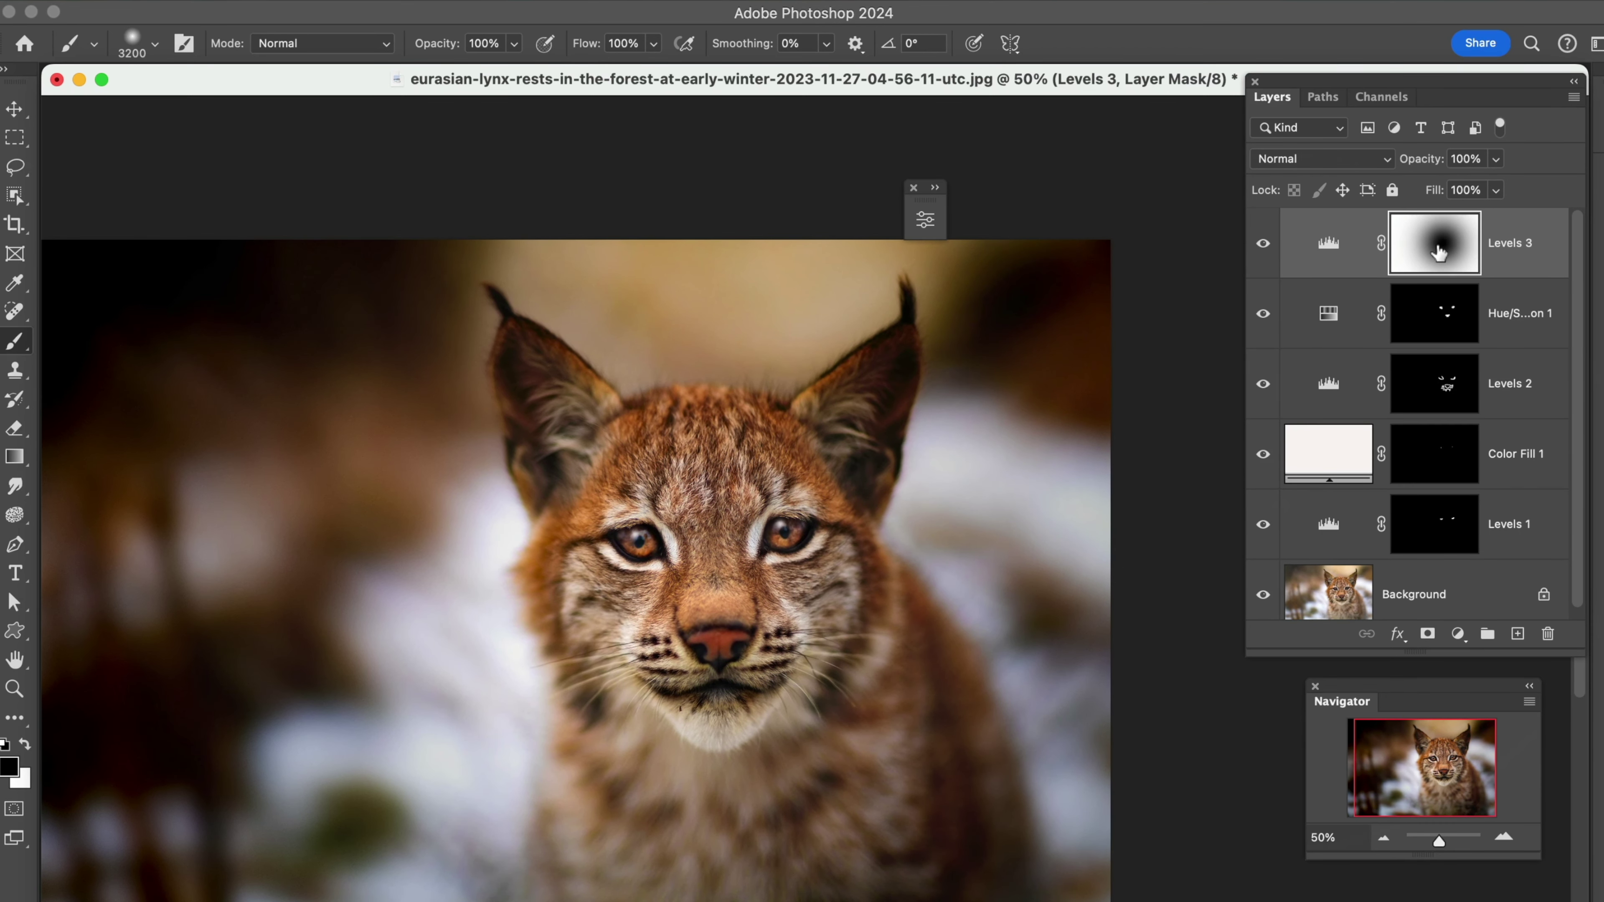
Step: Compare the photo with the vignette Levels layer hidden and shown
{"action": "left_click", "coordinate": [1263, 244]}
{"action": "left_click", "coordinate": [1264, 244]}
{"action": "left_click", "coordinate": [1264, 244]}
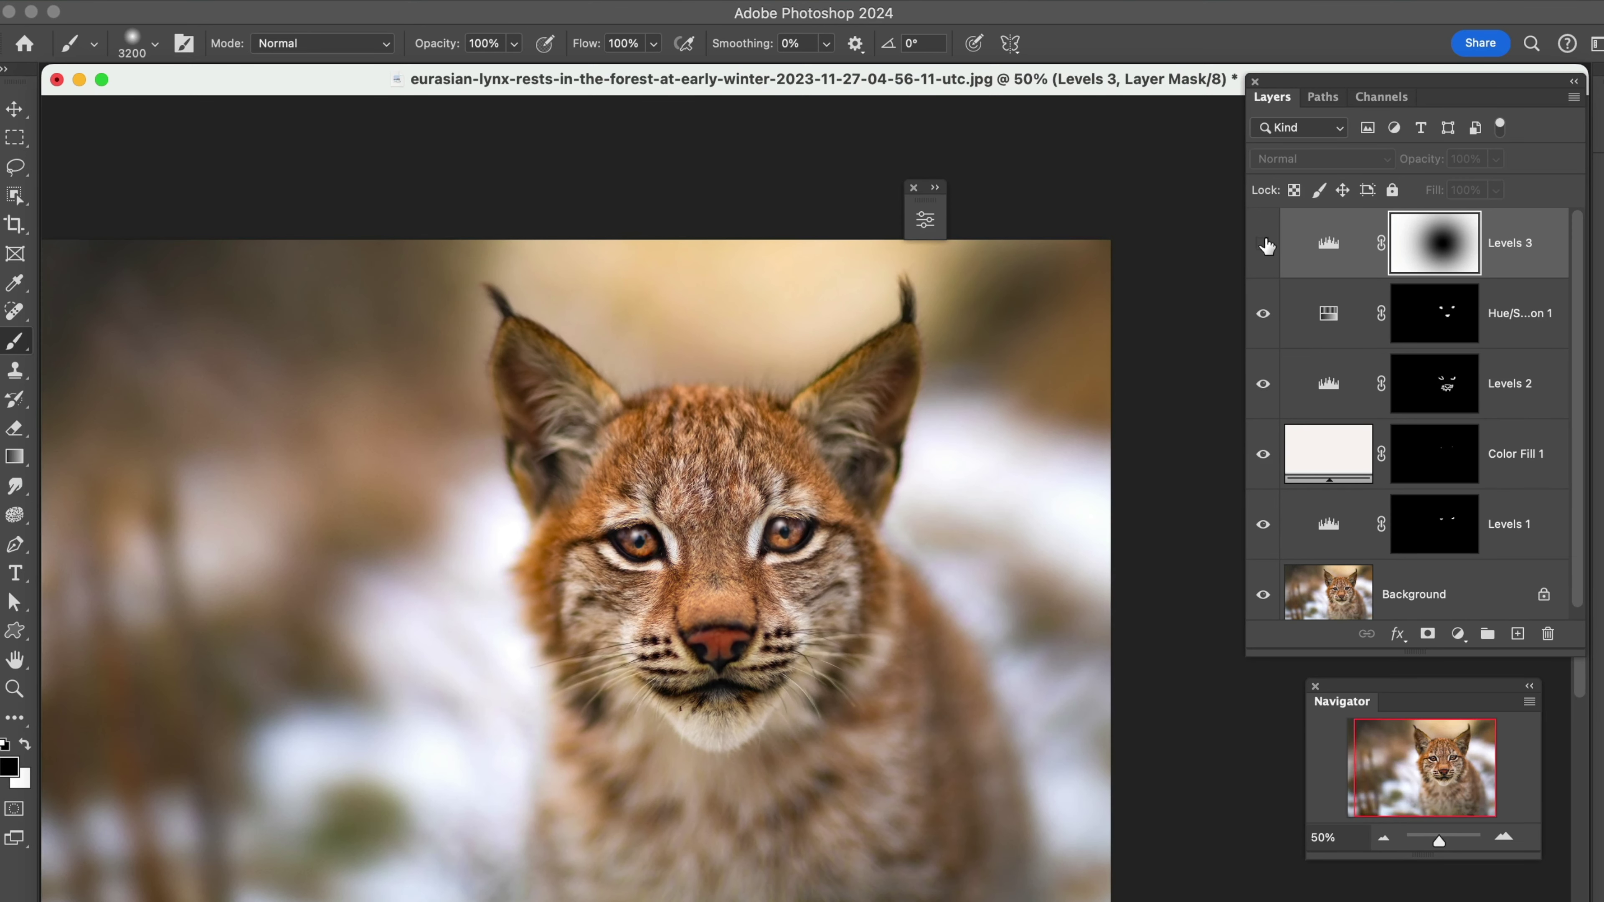
{"action": "left_click", "coordinate": [1263, 244]}
{"action": "left_click", "coordinate": [1264, 244]}
{"action": "left_click", "coordinate": [1263, 244]}
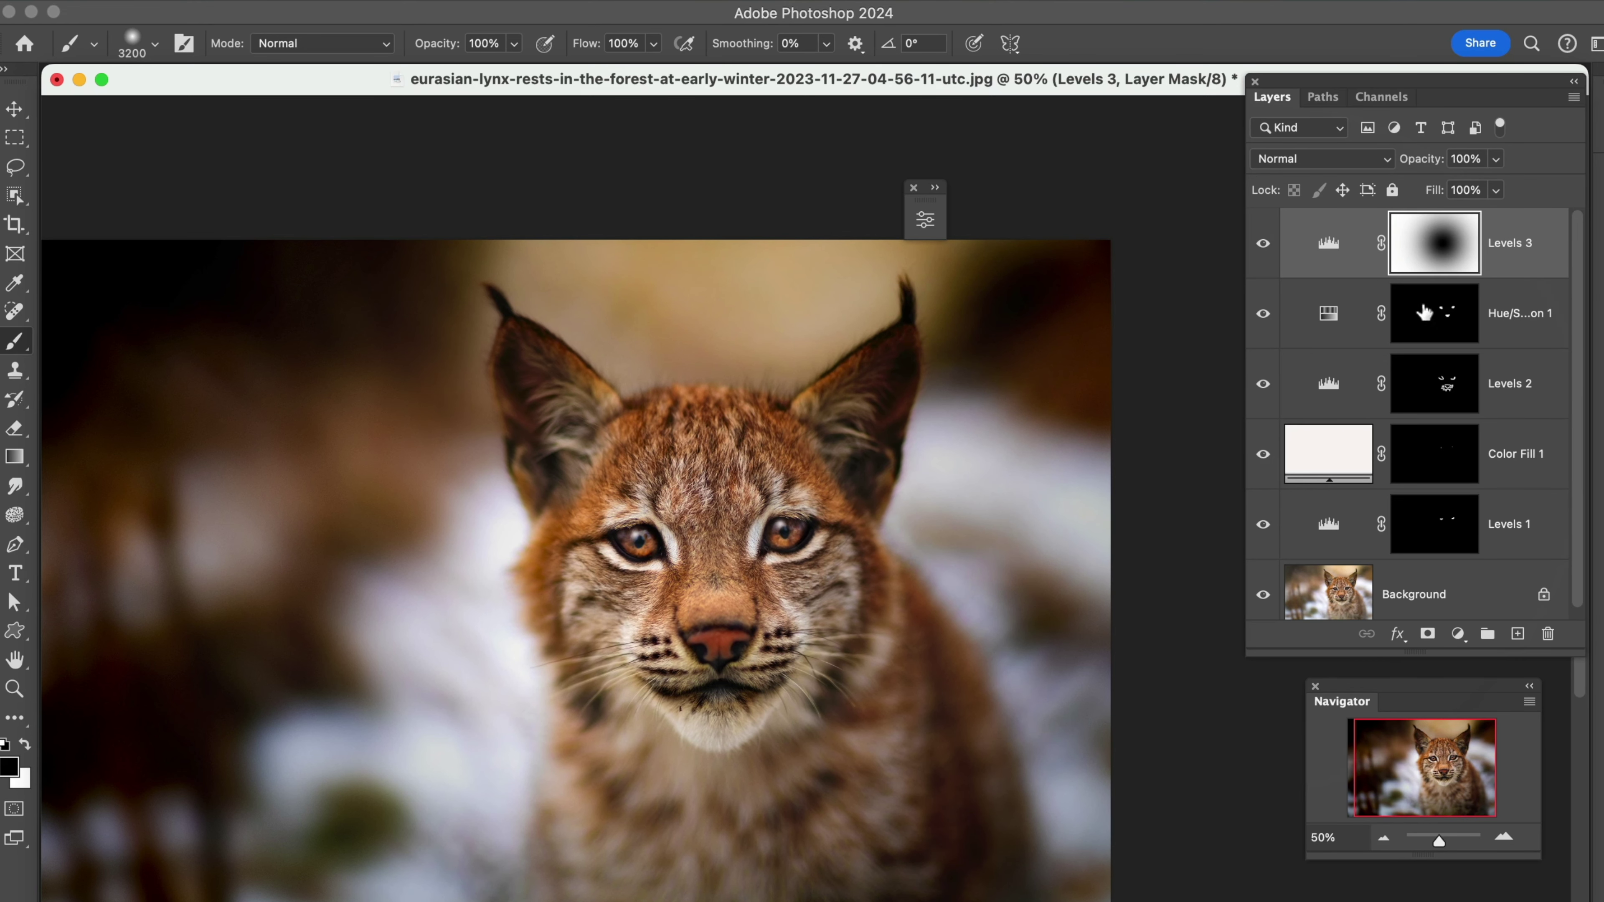
Step: Compare the finished lynx with the Background layer alone, and hide the Levels, Color Fill and Hue/Saturation layers
{"action": "left_click", "coordinate": [1263, 595], "text": "alt"}
{"action": "left_click", "coordinate": [1263, 595], "text": "alt"}
{"action": "left_click", "coordinate": [1263, 524]}
{"action": "left_click_drag", "start_coordinate": [1267, 391], "coordinate": [1268, 247]}
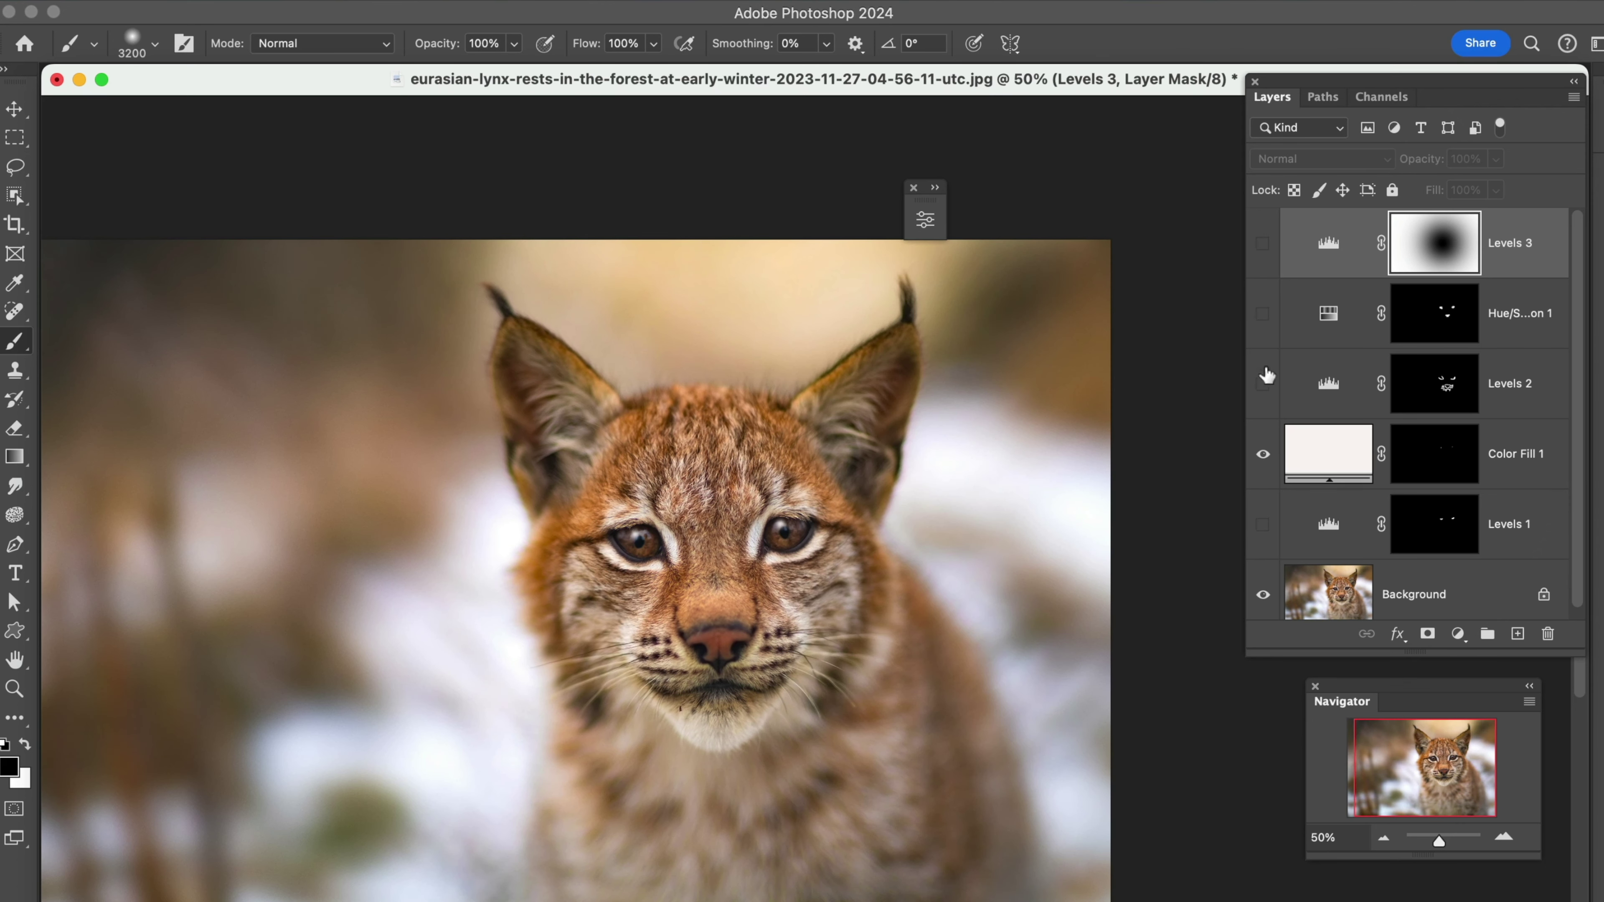
{"action": "left_click", "coordinate": [1263, 452]}
{"action": "left_click", "coordinate": [1261, 526]}
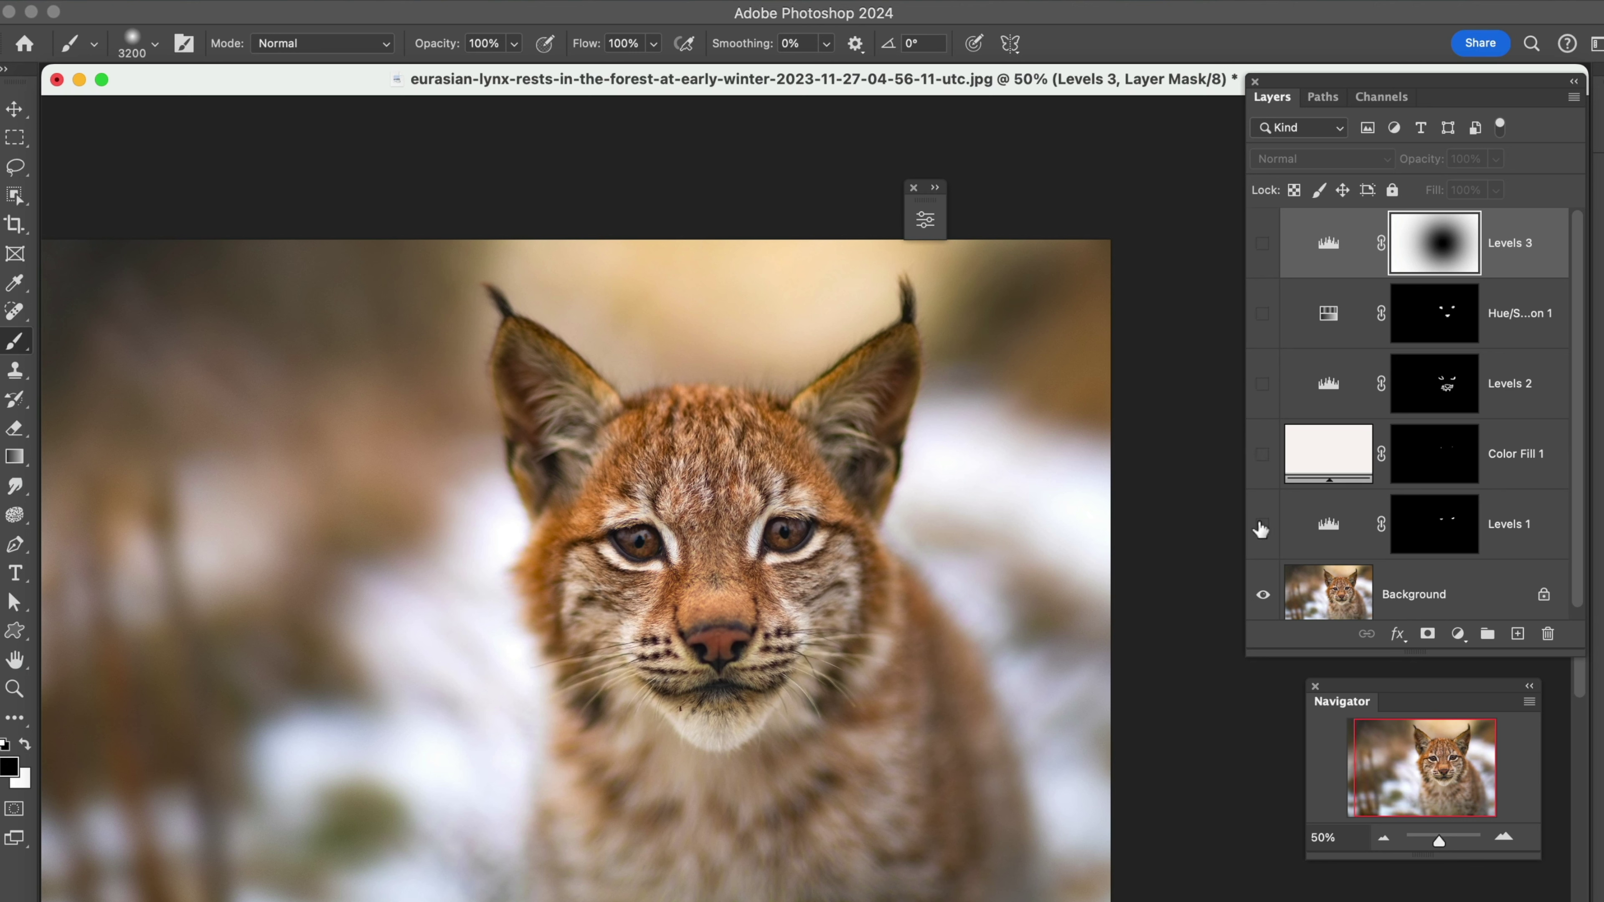